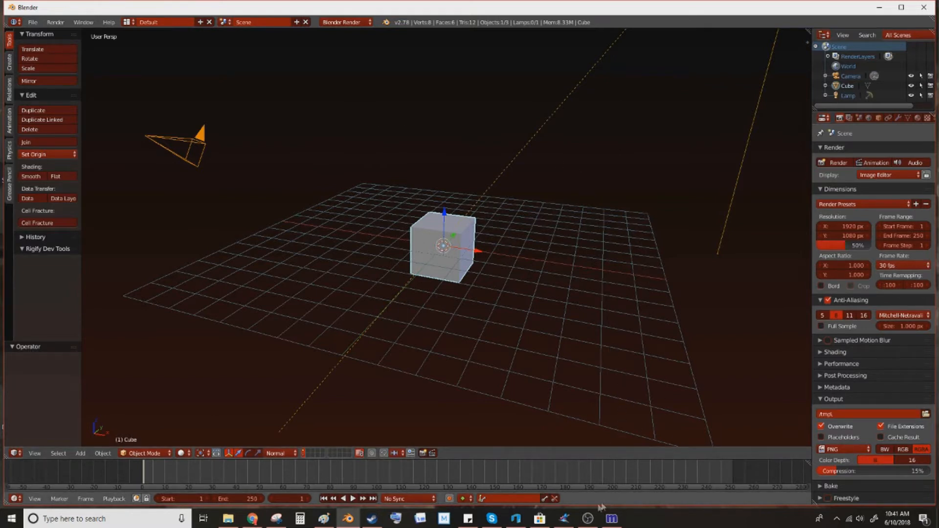
# Switch to the Fly For Sky game and examine the character with its weapons from several angles on the wooden pier.
pyautogui.click(567, 519)
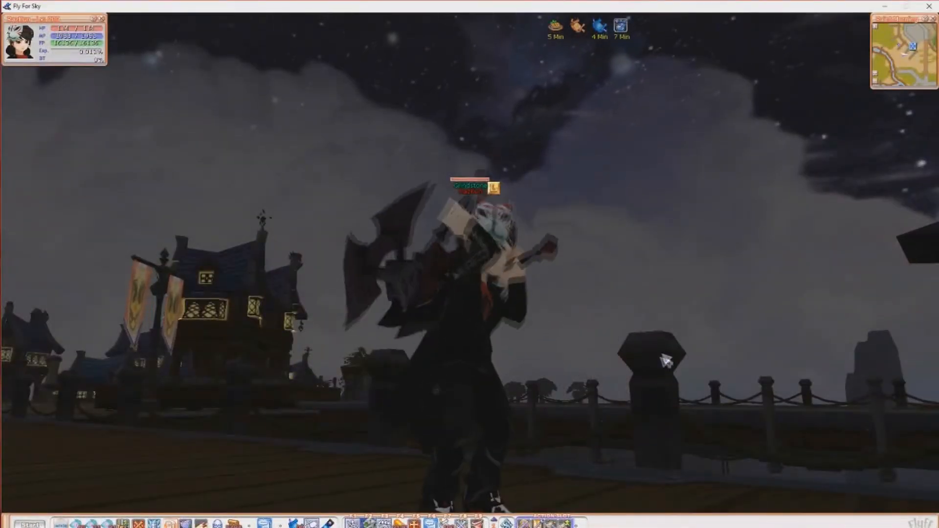
pyautogui.moveTo(661, 353); pyautogui.dragTo(830, 419, button='right')
pyautogui.scroll(-5, 618, 373)
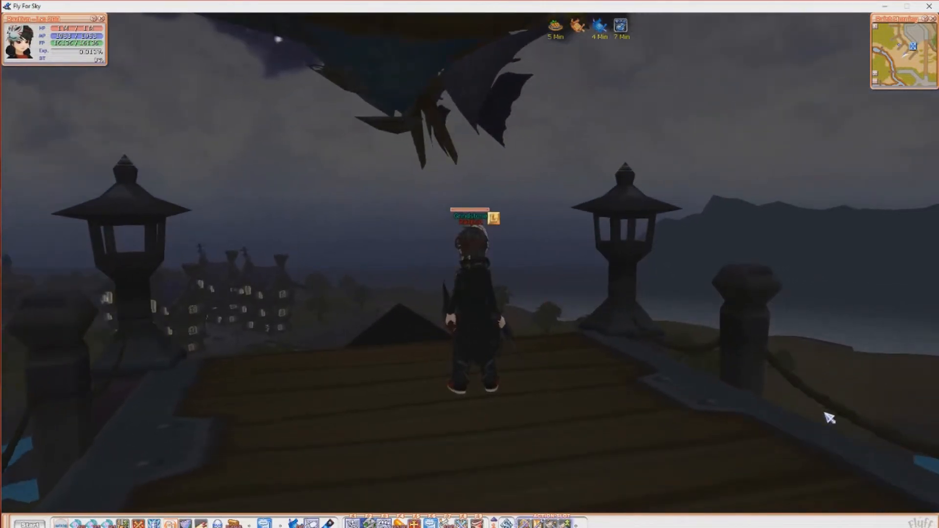
pyautogui.moveTo(759, 410); pyautogui.dragTo(876, 423, button='right')
pyautogui.moveTo(778, 407); pyautogui.dragTo(322, 375, button='right')
pyautogui.press('s')
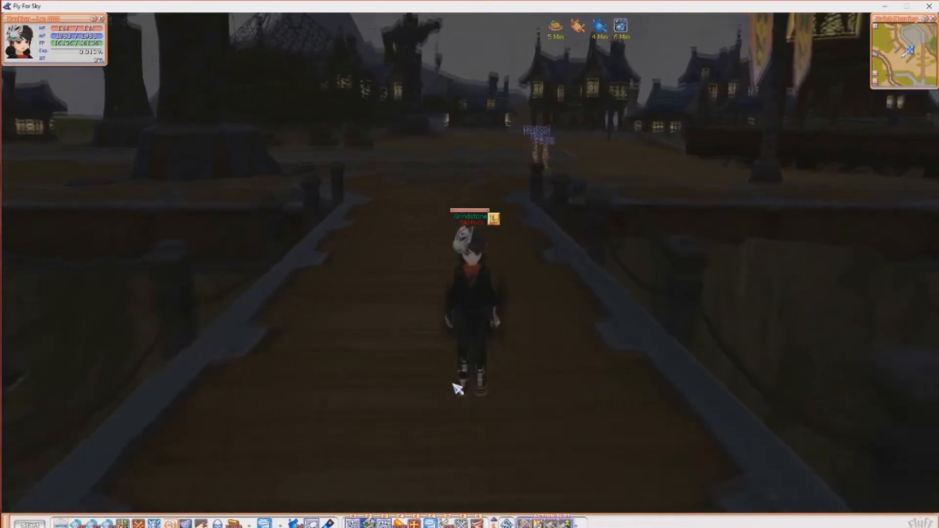
pyautogui.moveTo(457, 389); pyautogui.dragTo(568, 325, button='right')
pyautogui.moveTo(598, 376); pyautogui.dragTo(373, 380, button='right')
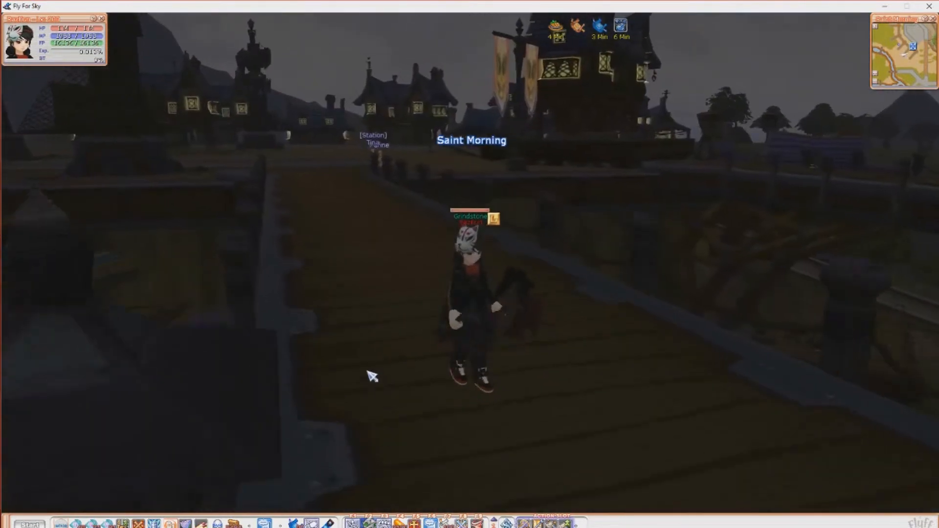
pyautogui.moveTo(399, 378); pyautogui.dragTo(477, 410, button='right')
pyautogui.moveTo(541, 289); pyautogui.dragTo(549, 386, button='right')
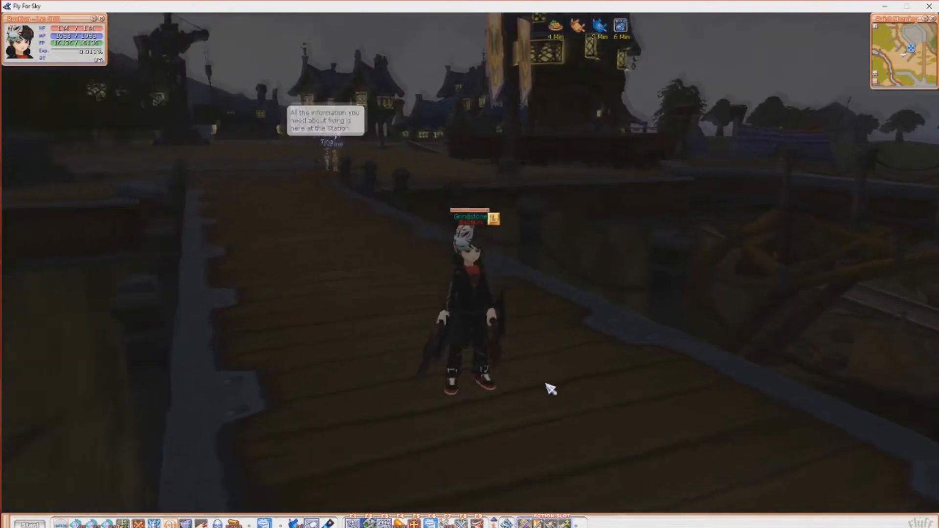
pyautogui.scroll(5, 551, 387)
pyautogui.moveTo(655, 410); pyautogui.dragTo(550, 427, button='right')
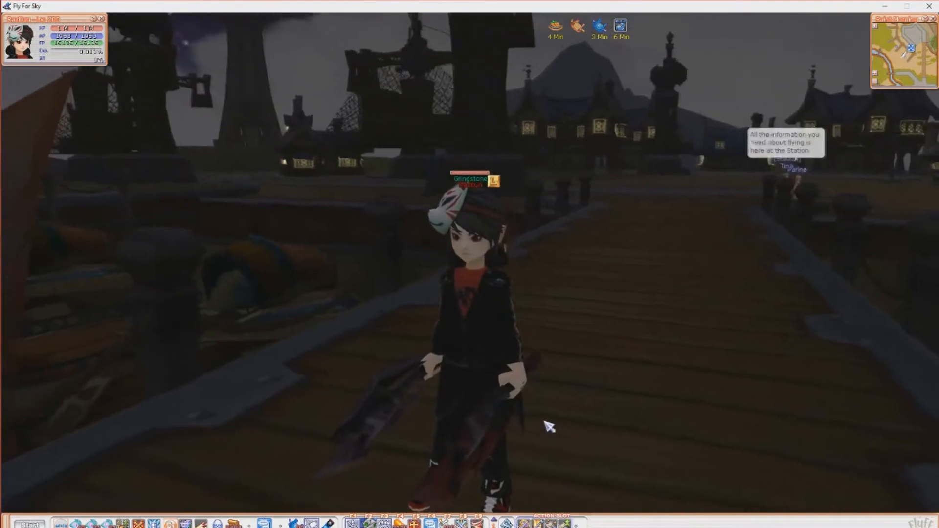
pyautogui.moveTo(295, 390); pyautogui.dragTo(797, 390, button='right')
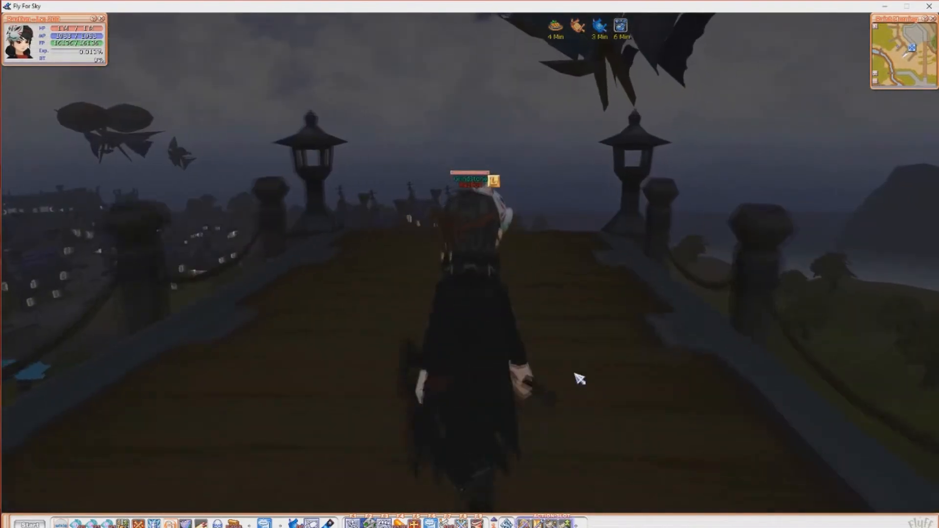
# Move the character from the pier to the stone-paved town area, view it from the front and open the inventory.
pyautogui.press('w')
pyautogui.moveTo(580, 379); pyautogui.dragTo(562, 408, button='right')
pyautogui.moveTo(400, 399); pyautogui.dragTo(555, 367, button='right')
pyautogui.scroll(2, 555, 366)
pyautogui.press('i')
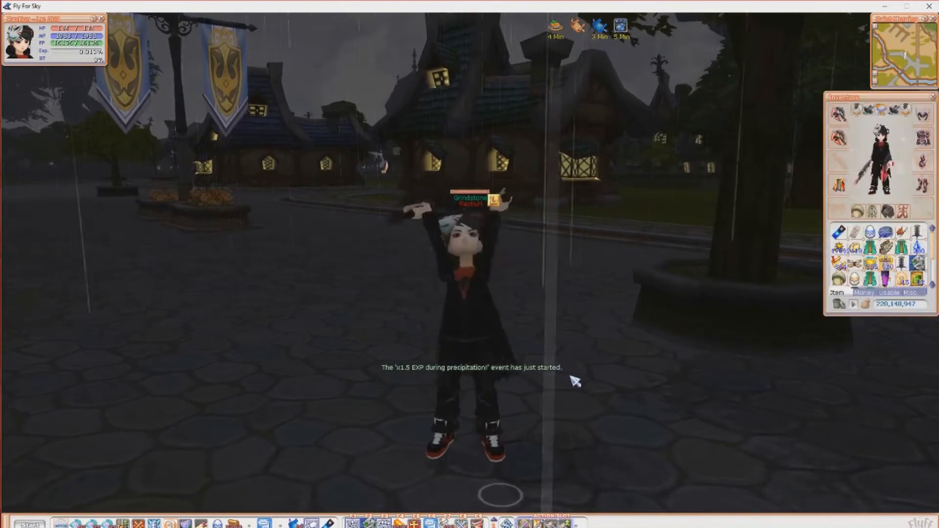
# Examine the character's mask, outfit and weapons up close with the inventory open.
pyautogui.moveTo(551, 363); pyautogui.dragTo(558, 369, button='right')
pyautogui.scroll(2, 558, 369)
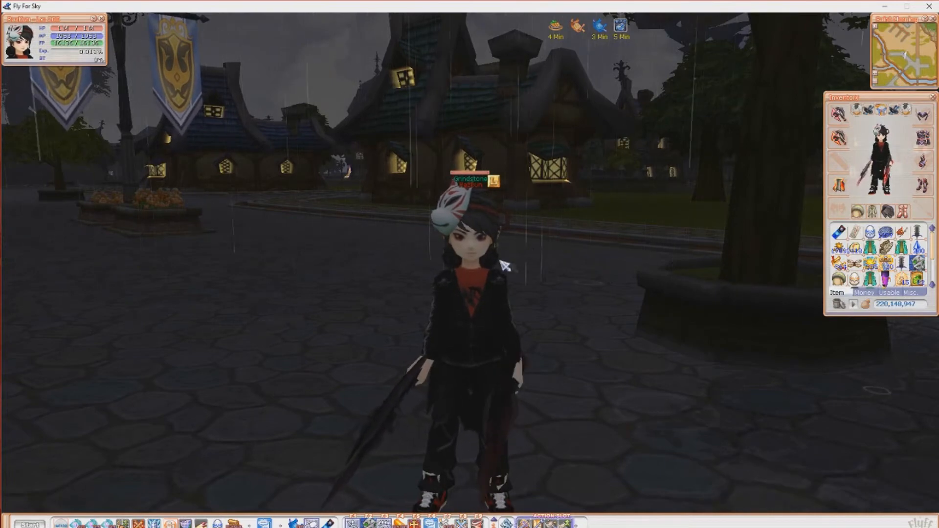
pyautogui.moveTo(621, 361); pyautogui.dragTo(650, 365, button='right')
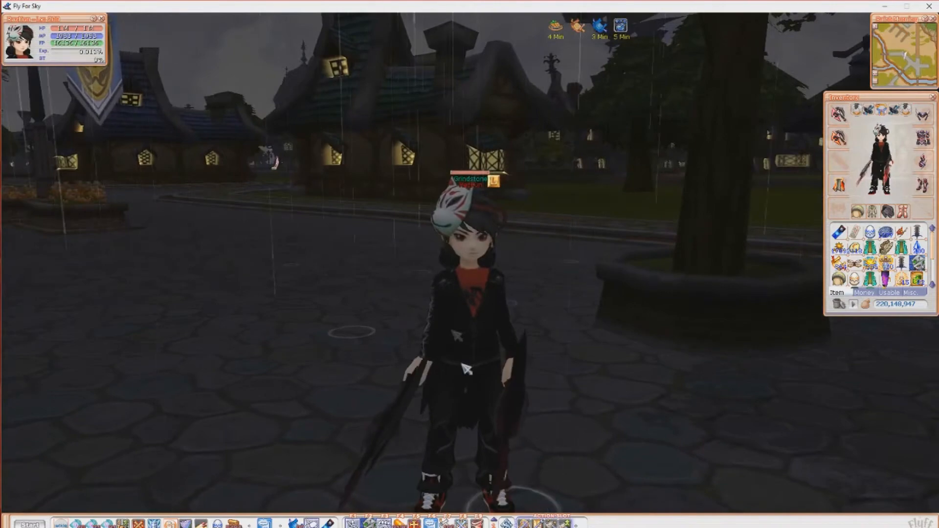
pyautogui.moveTo(467, 370); pyautogui.dragTo(430, 321, button='right')
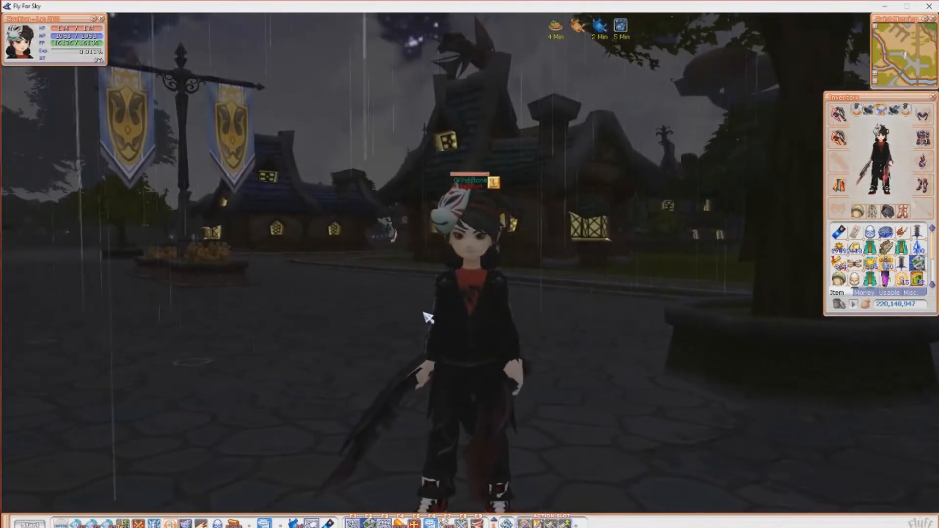
pyautogui.scroll(3, 563, 324)
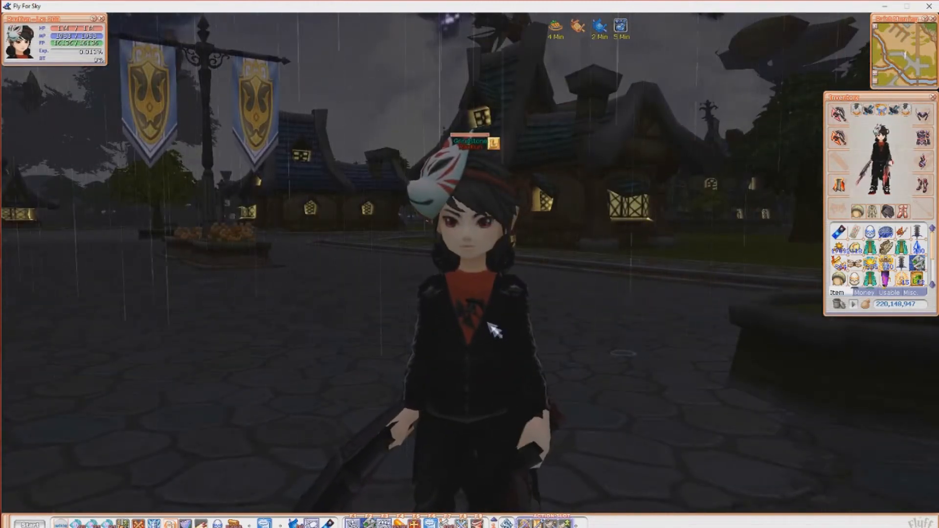
pyautogui.moveTo(489, 324); pyautogui.dragTo(503, 376, button='right')
pyautogui.moveTo(577, 389); pyautogui.dragTo(373, 380, button='right')
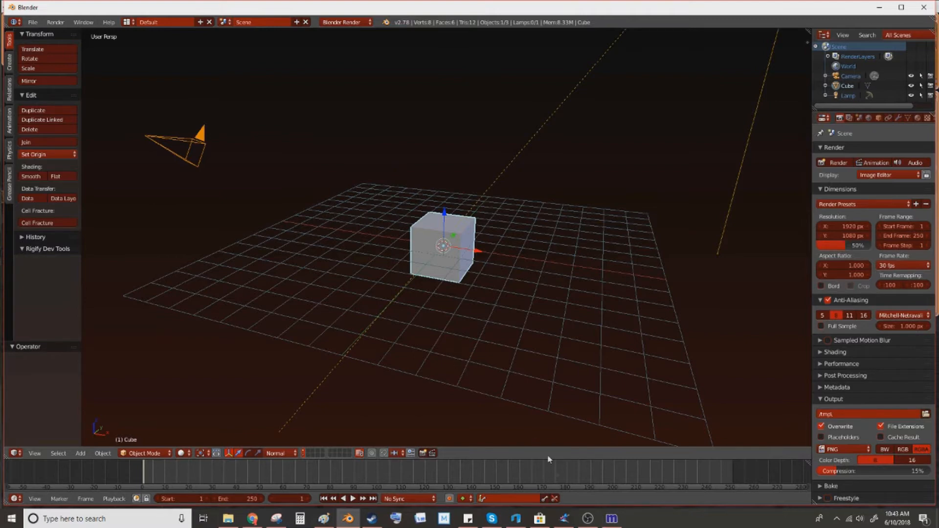
# Open the Microsoft Store and search for "3d builder".
pyautogui.click(539, 519)
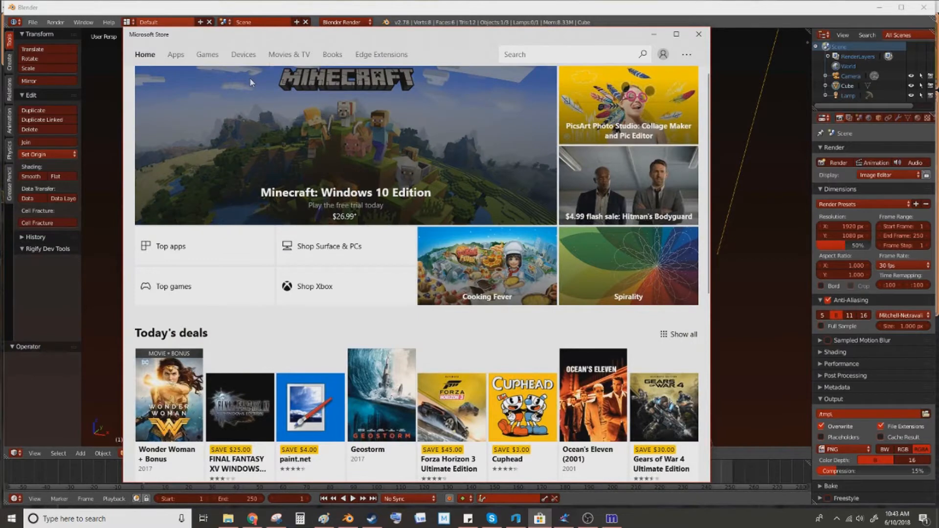
pyautogui.click(552, 56)
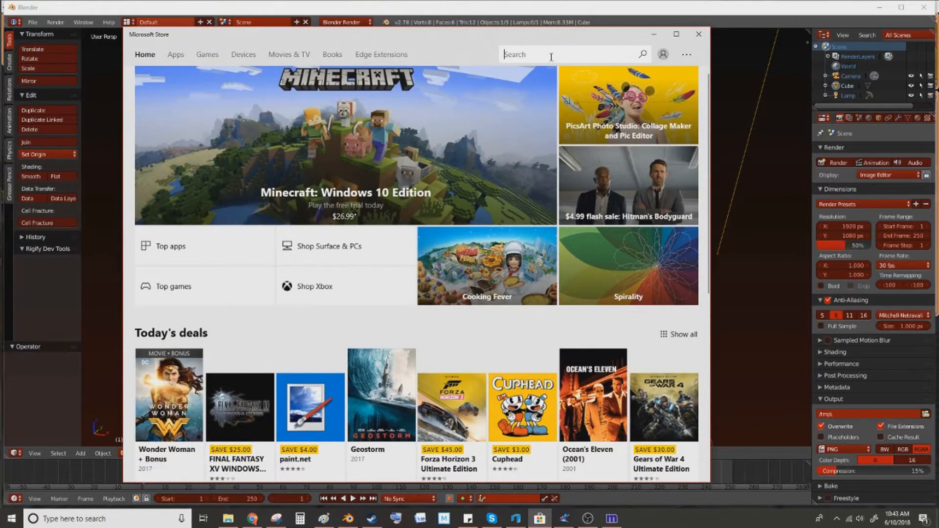
pyautogui.write('3d bui')
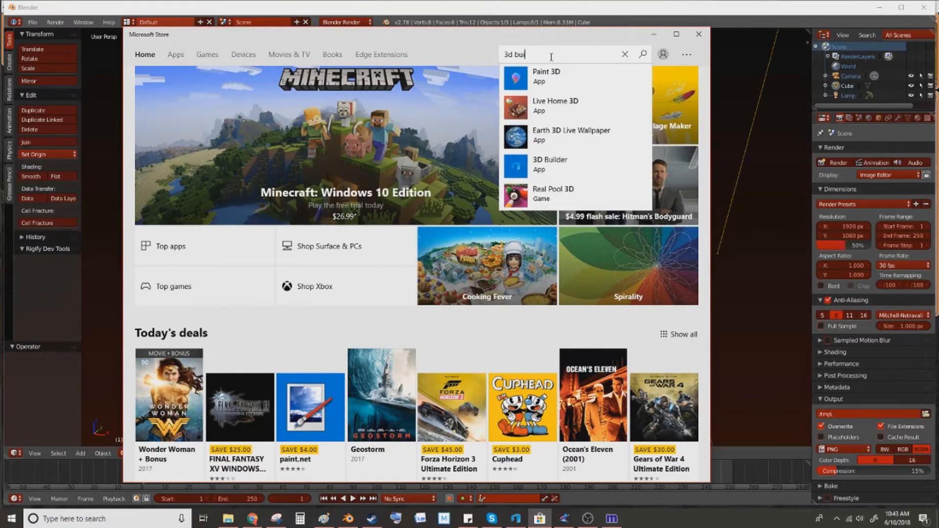
pyautogui.write('older')
pyautogui.press('Return')
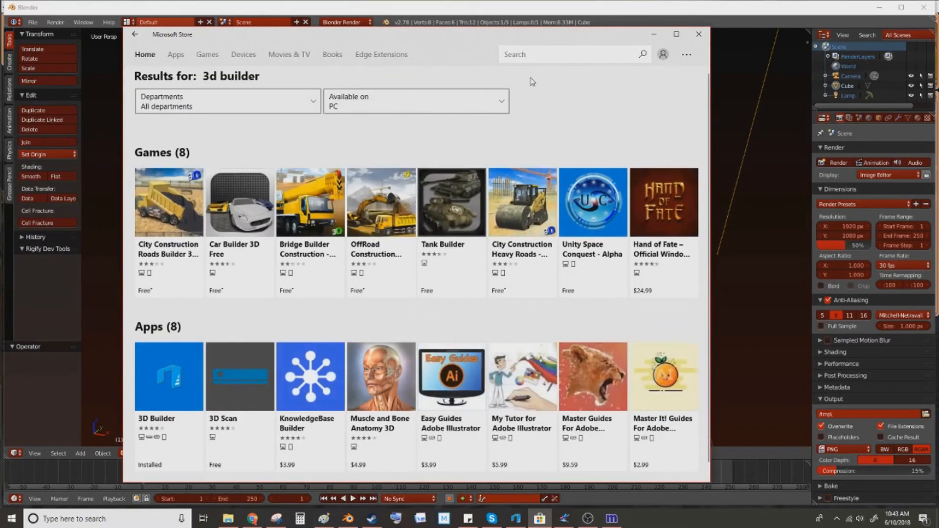
# Review the 3D Builder app's description and screenshots, and close the Microsoft Store.
pyautogui.click(175, 384)
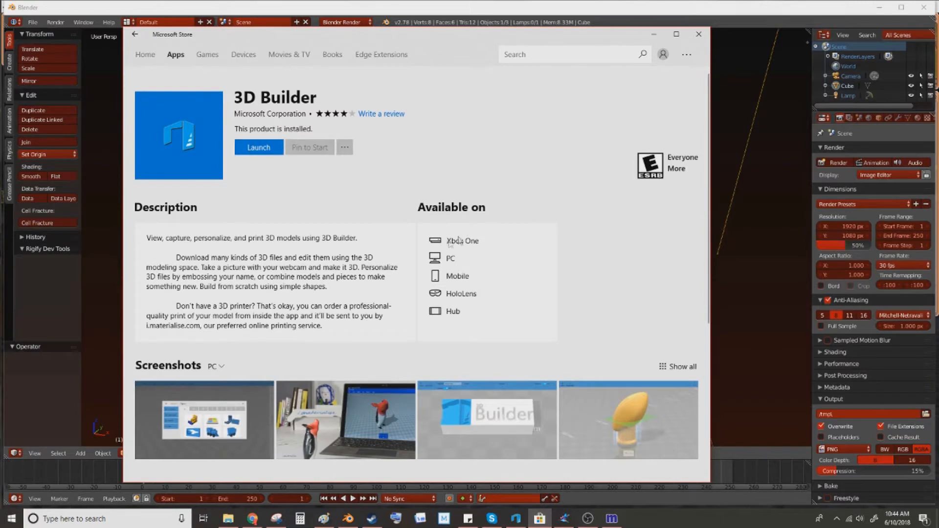
pyautogui.scroll(-3, 296, 172)
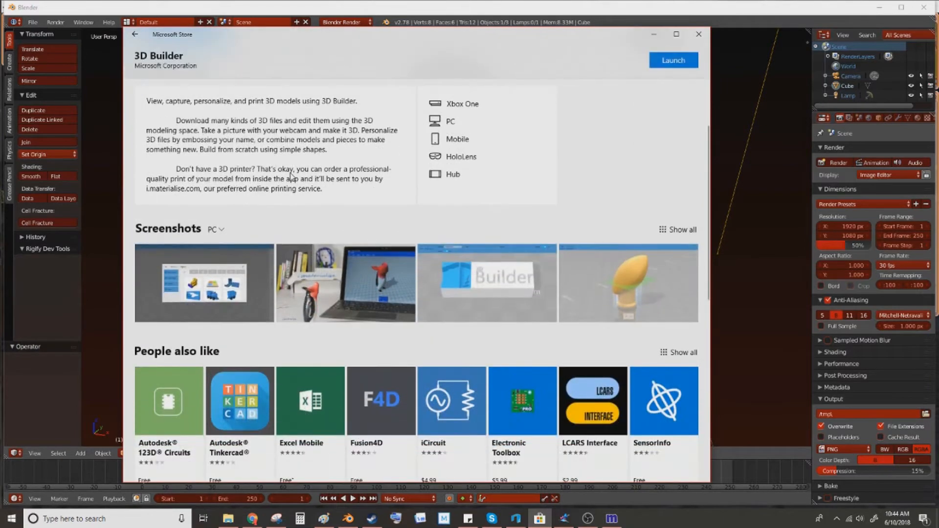
pyautogui.scroll(-2, 294, 179)
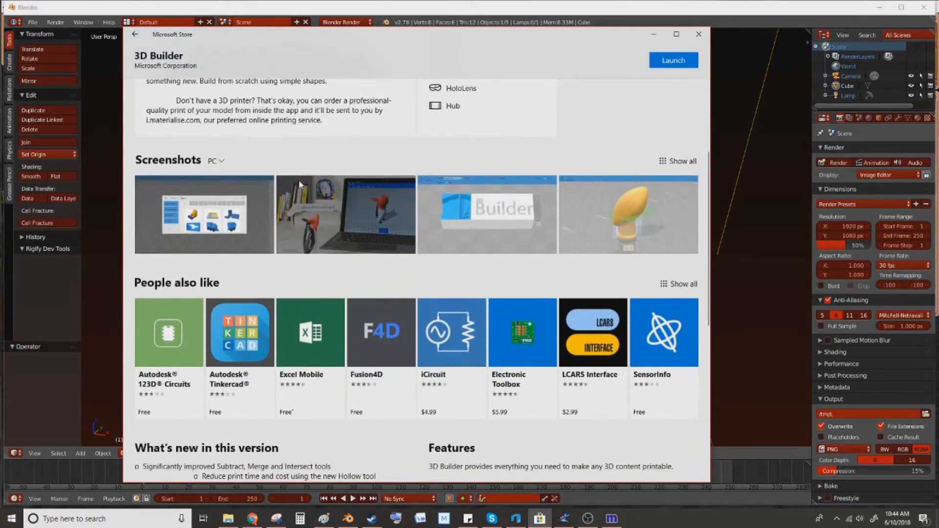
pyautogui.scroll(5, 371, 266)
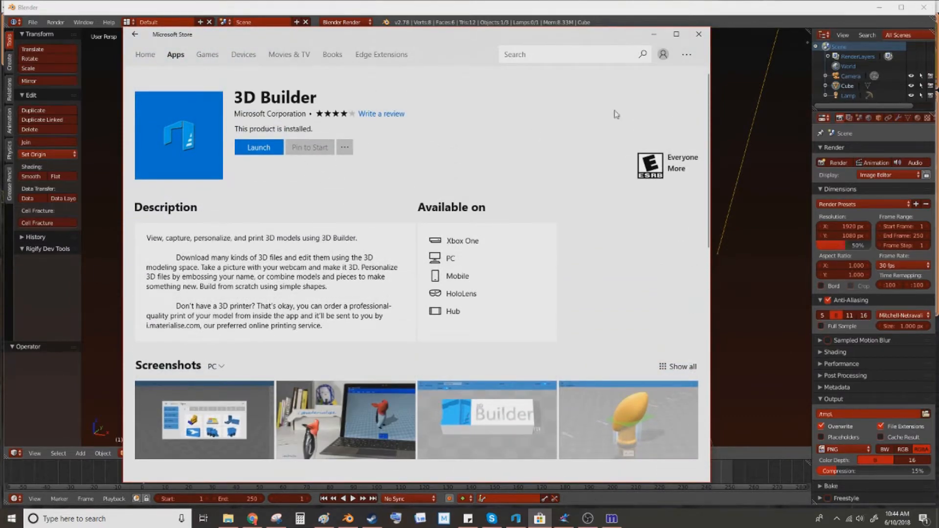
pyautogui.click(699, 34)
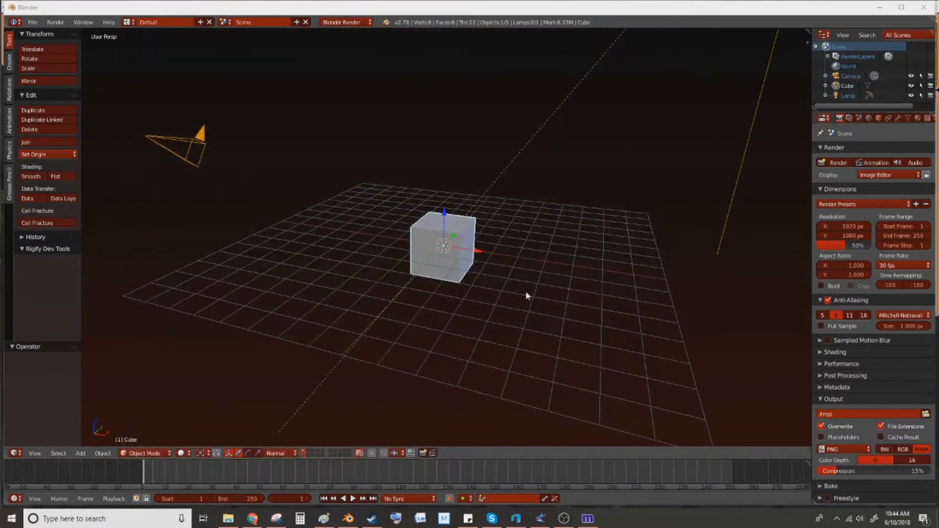
# Switch to Chrome and read the ATools v1.0 thread on RaGEZONE, including its tool list and the editor sections below.
pyautogui.moveTo(256, 523)
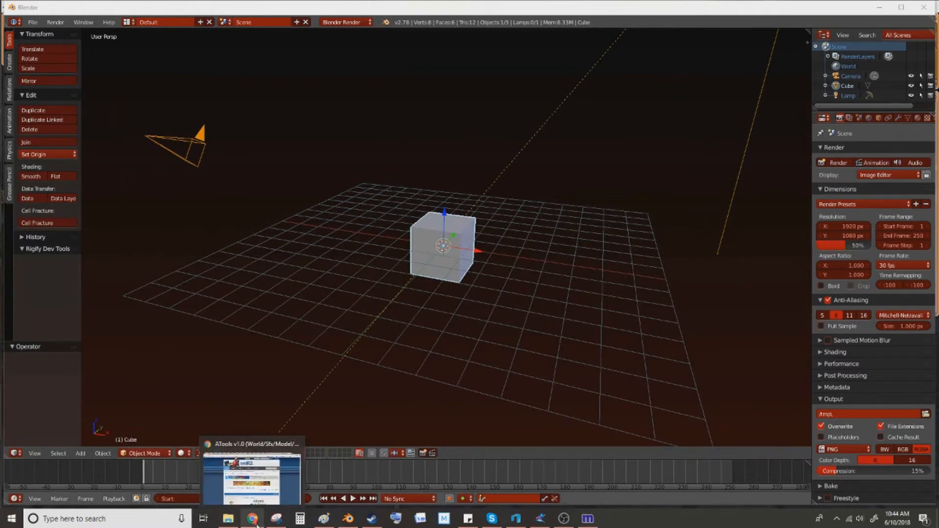
pyautogui.click(252, 477)
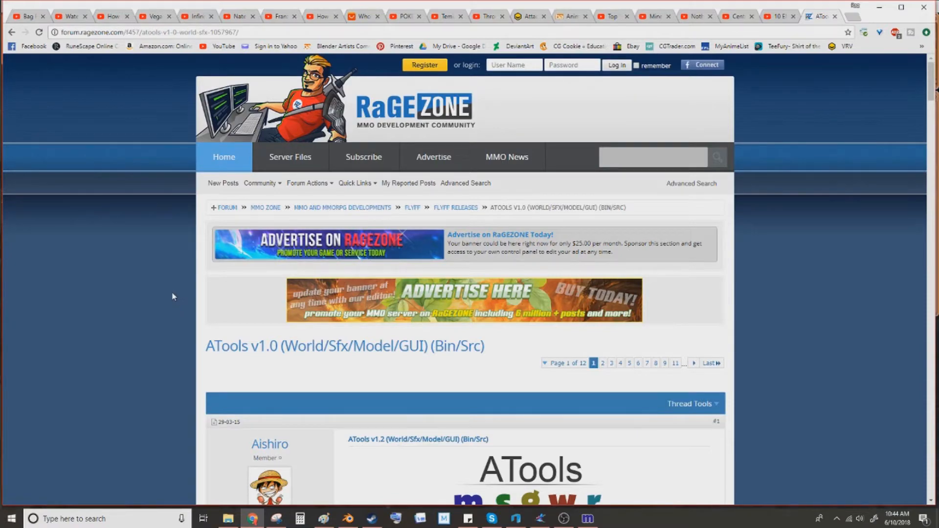
pyautogui.scroll(-1, 209, 274)
pyautogui.scroll(1, 210, 248)
pyautogui.scroll(-5, 435, 227)
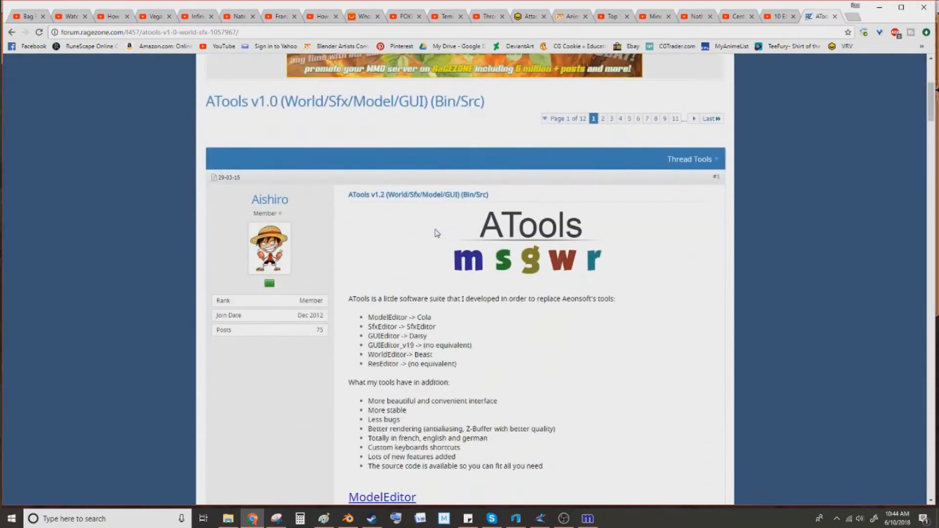
pyautogui.scroll(-1, 437, 229)
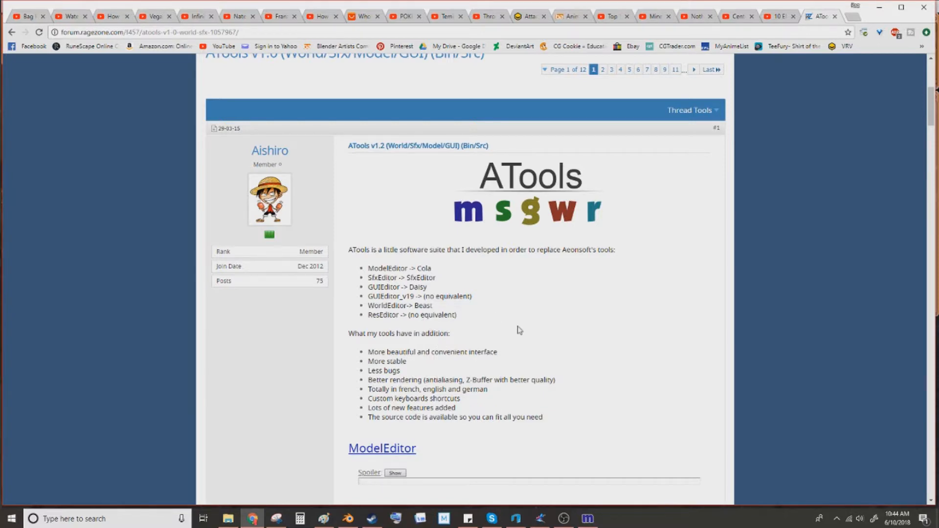
pyautogui.scroll(-1, 518, 330)
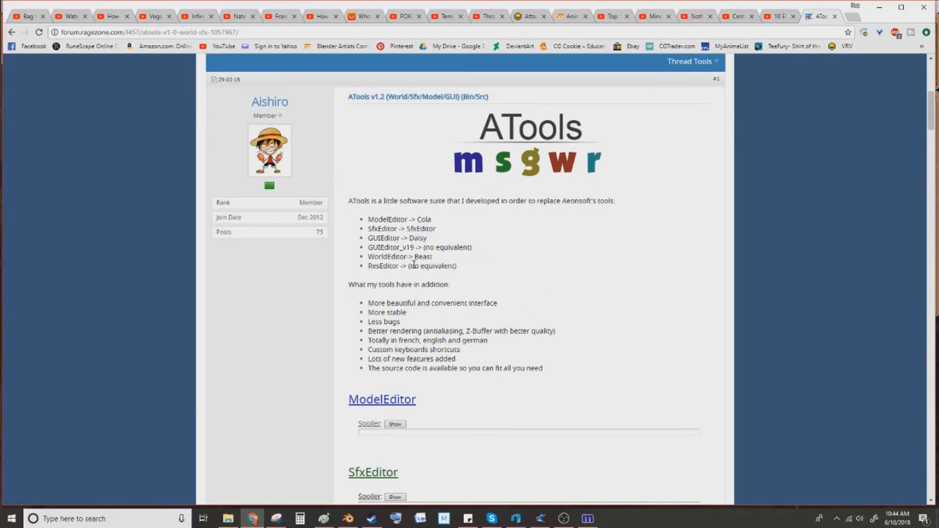
pyautogui.scroll(-5, 421, 267)
pyautogui.scroll(5, 437, 290)
# Highlight the ModelEditor and WorldEditor entries in the ATools tool list.
pyautogui.moveTo(380, 223); pyautogui.dragTo(411, 220)
pyautogui.moveTo(368, 257); pyautogui.dragTo(408, 256)
pyautogui.moveTo(368, 220); pyautogui.dragTo(405, 221)
# Switch to the ATools ModelEditor and move its window closer to the middle of the desktop.
pyautogui.click(347, 519)
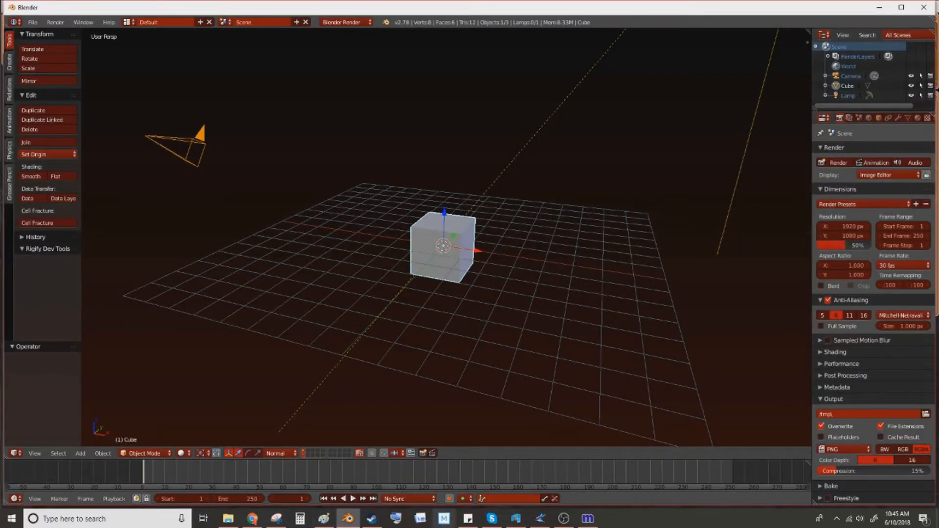
pyautogui.click(587, 520)
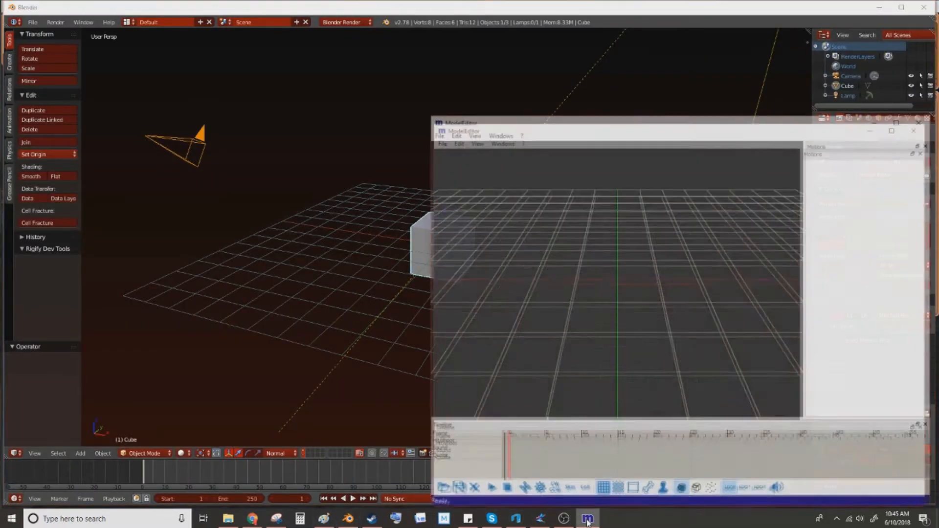
pyautogui.moveTo(622, 128); pyautogui.dragTo(528, 92)
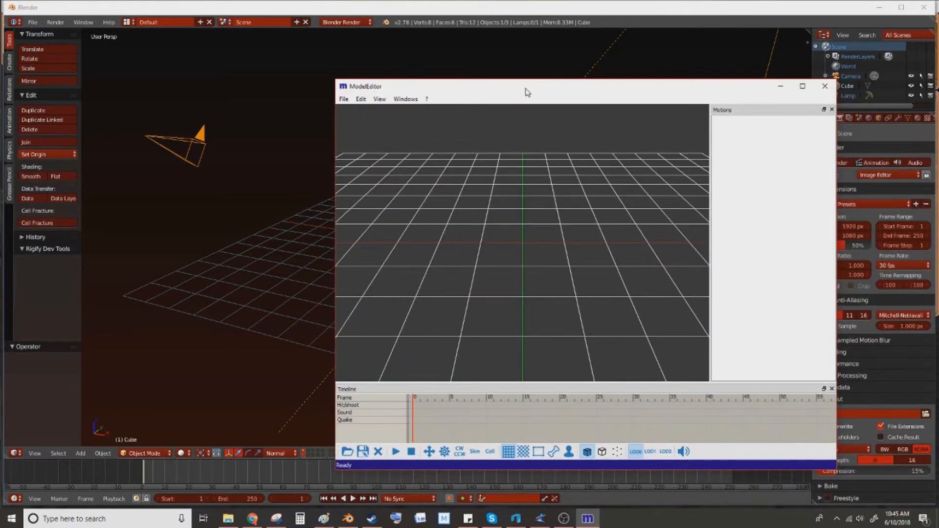
# Examine ModelEditor's window and view options, including the available interface languages, without changing any.
pyautogui.click(427, 99)
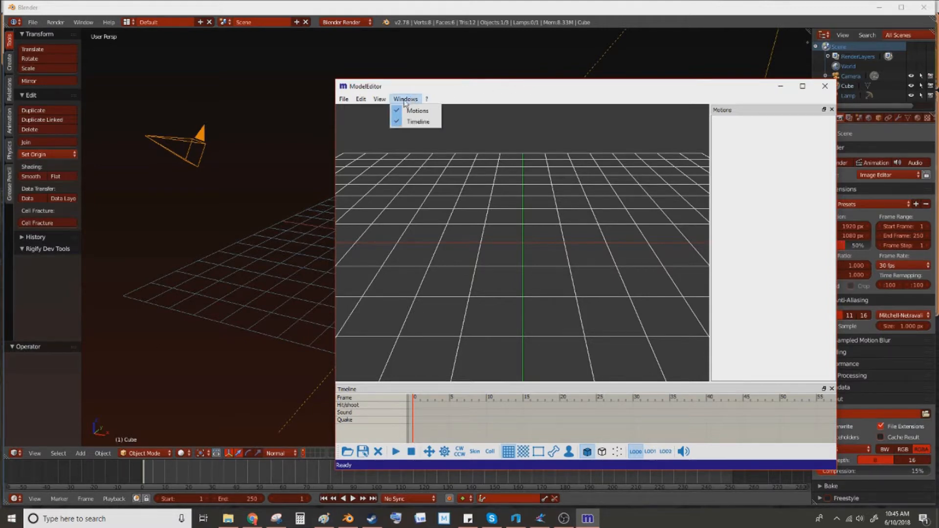
pyautogui.moveTo(384, 101)
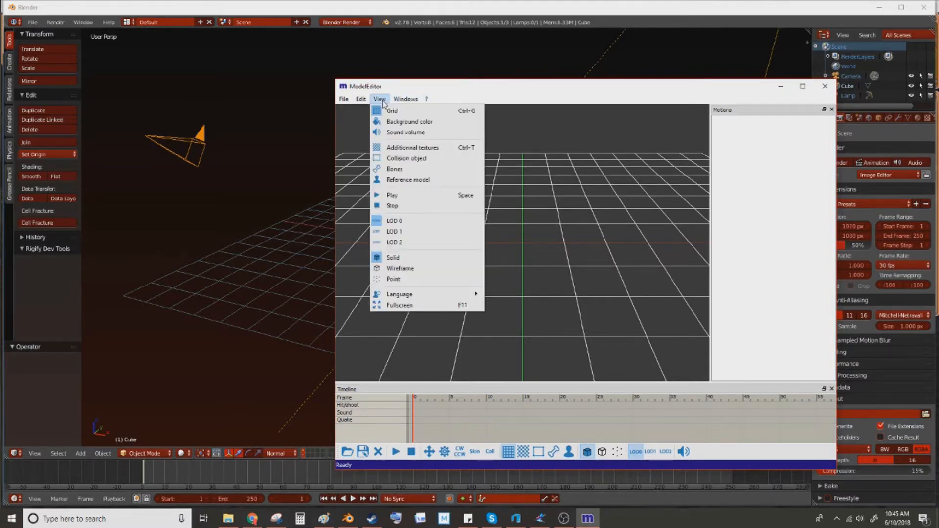
pyautogui.click(383, 101)
pyautogui.click(381, 101)
pyautogui.moveTo(433, 297)
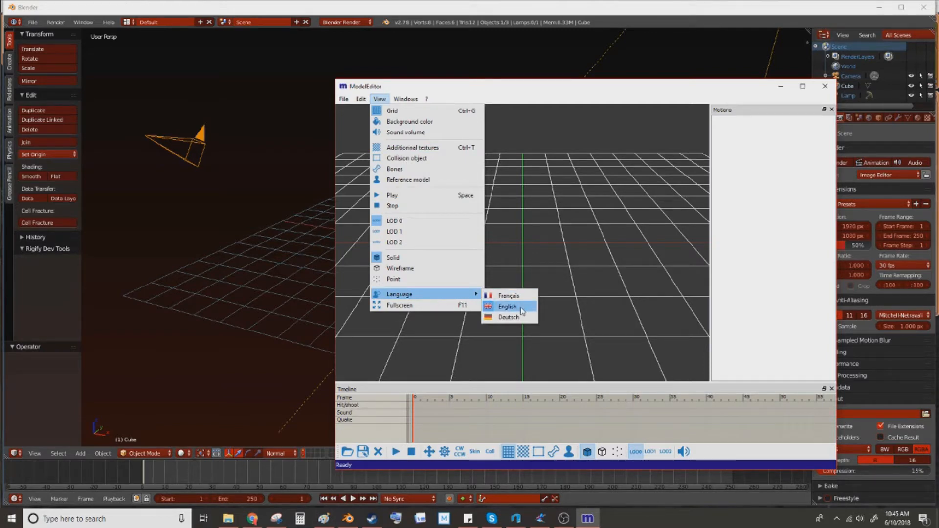
pyautogui.click(549, 95)
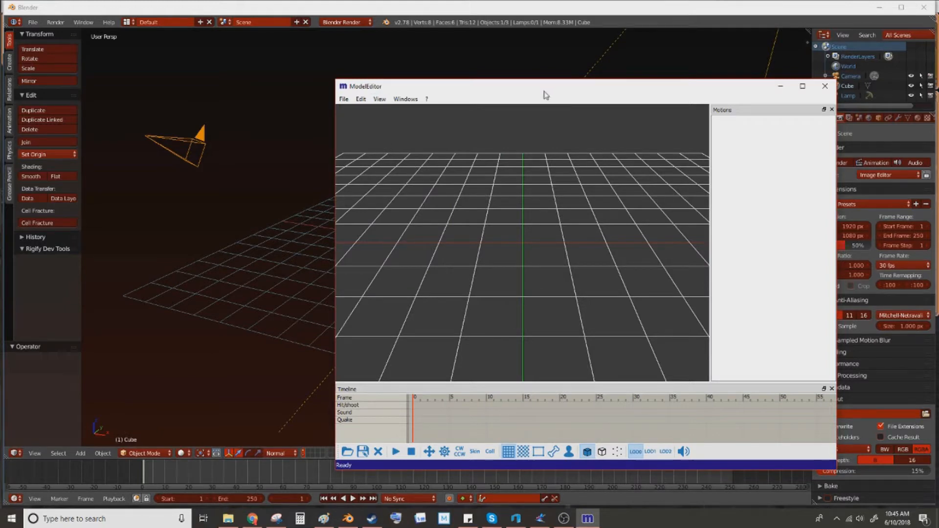
# Switch to File Explorer and open the Model folder inside Fly For Sky under Program Files (x86) on drive C.
pyautogui.click(228, 519)
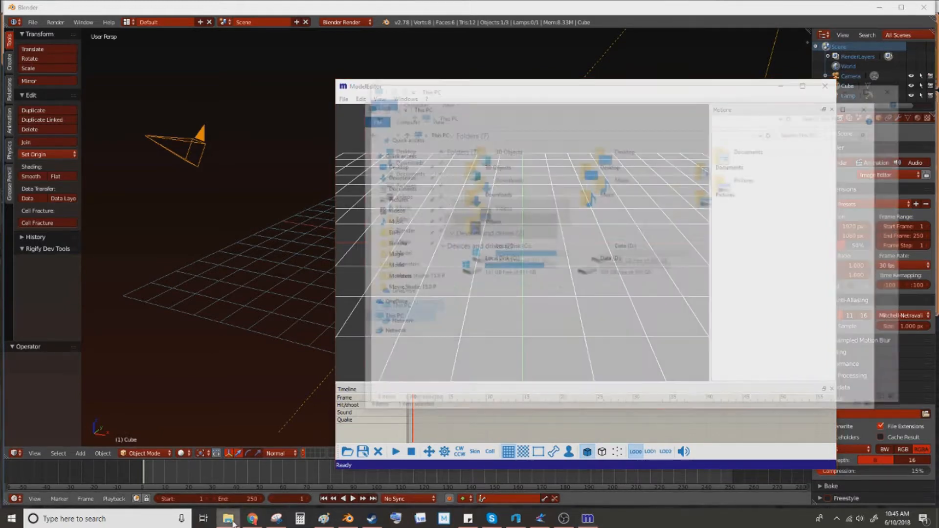
pyautogui.moveTo(679, 80); pyautogui.dragTo(422, 155)
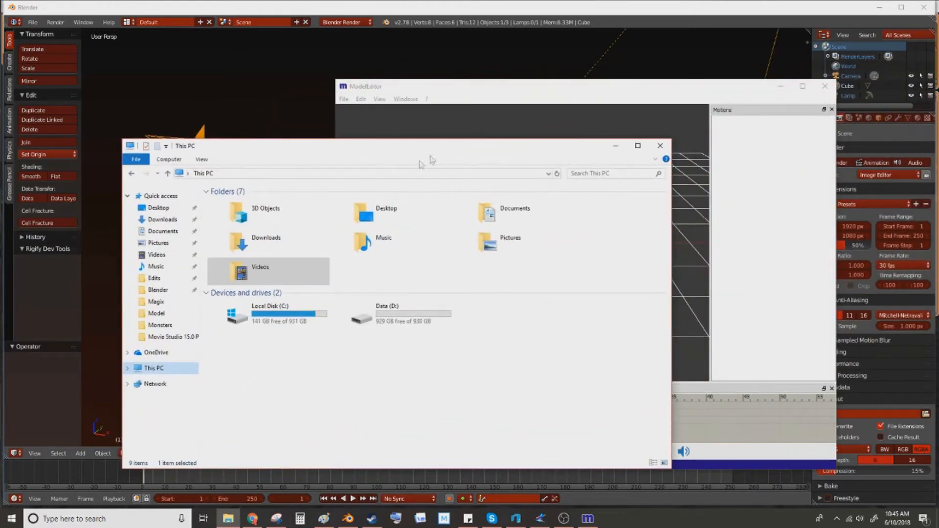
pyautogui.doubleClick(275, 314)
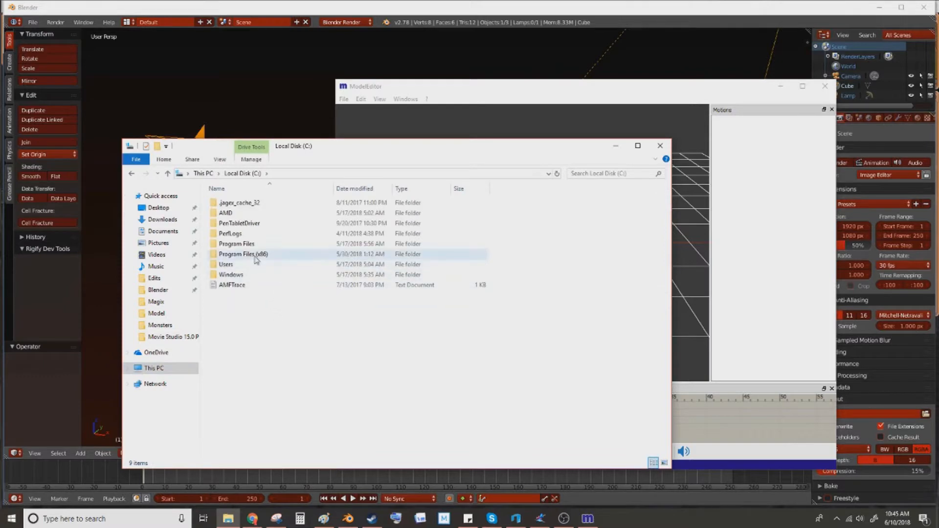
pyautogui.doubleClick(256, 256)
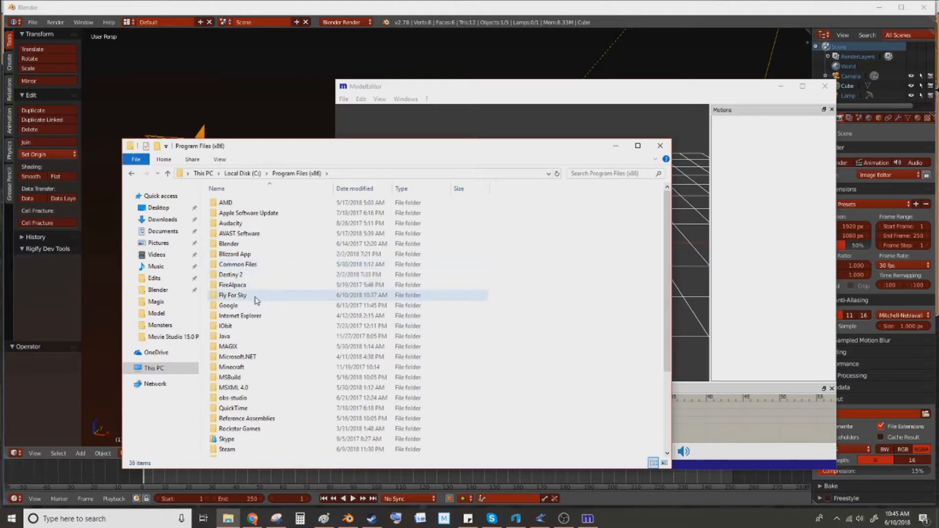
pyautogui.doubleClick(255, 296)
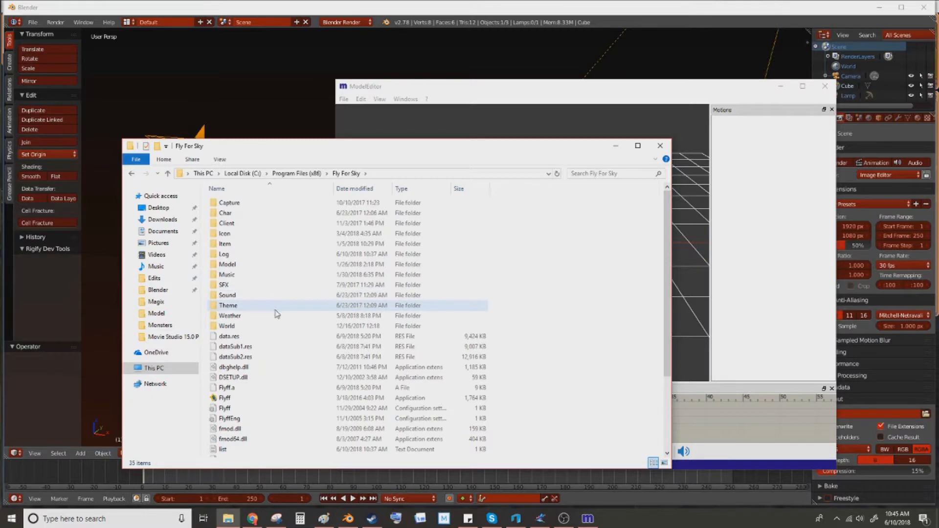
pyautogui.doubleClick(255, 268)
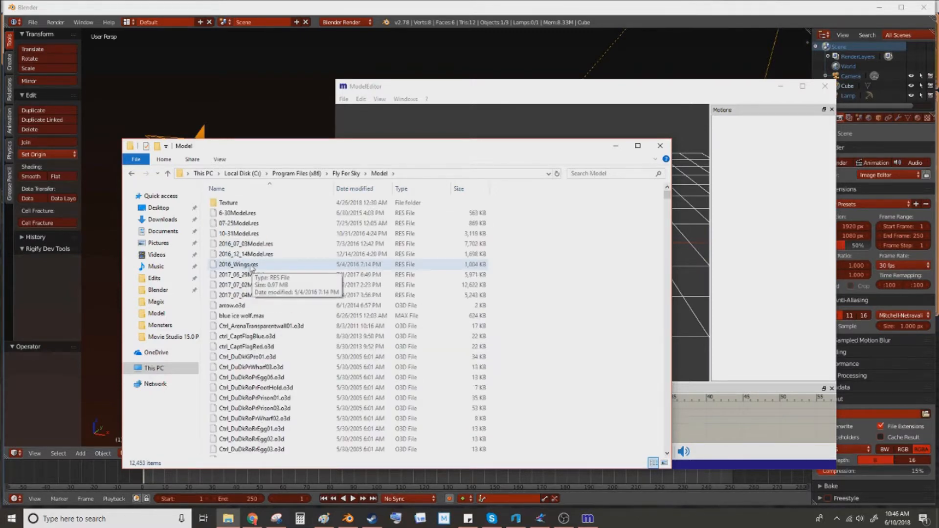
# Look through the Model folder's listing of .res and .o3d files, including the Texture subfolder entry.
pyautogui.scroll(-5, 308, 267)
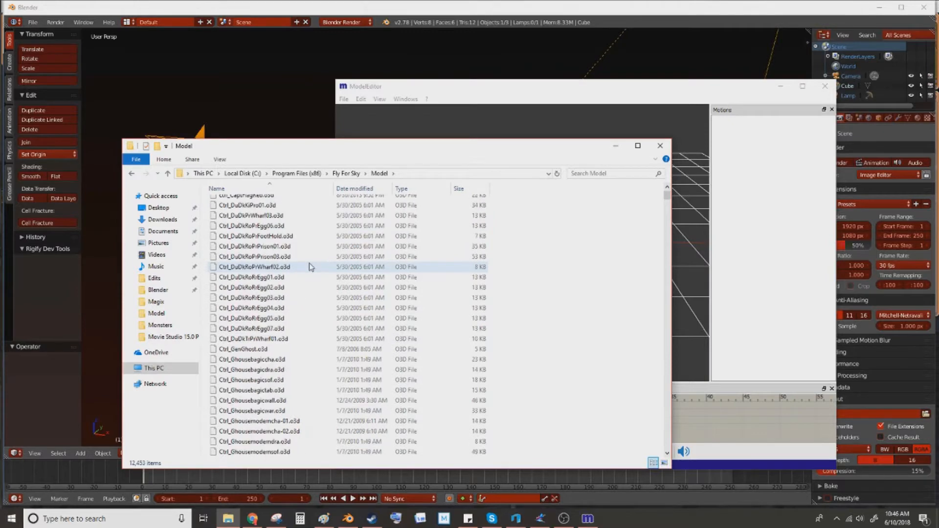
pyautogui.scroll(5, 309, 266)
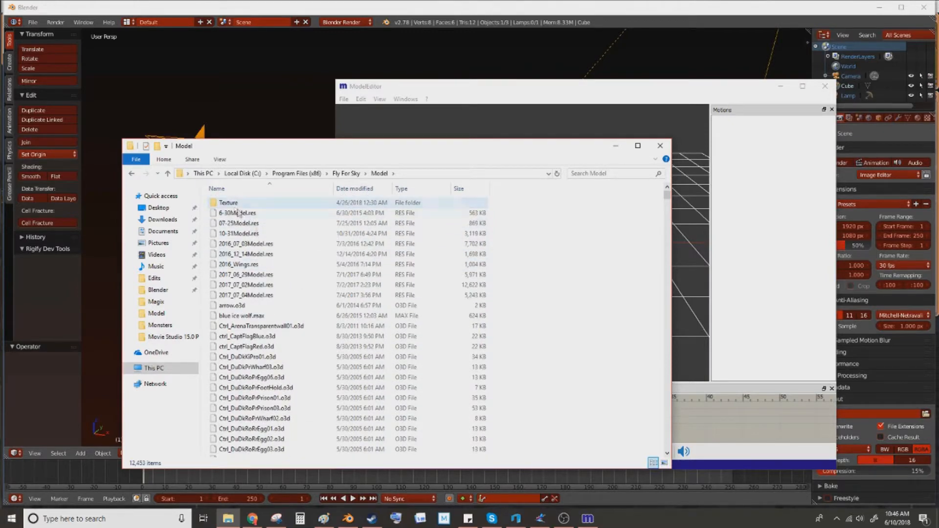
pyautogui.scroll(-2, 429, 340)
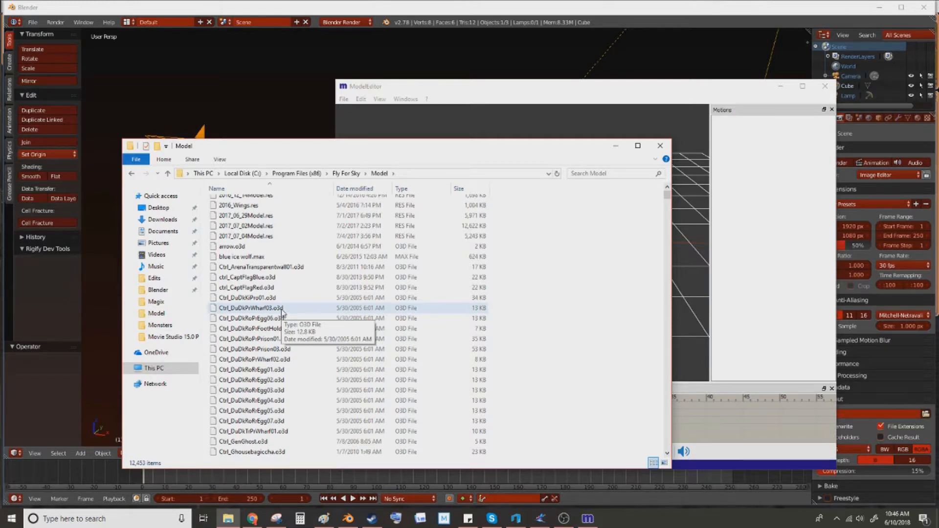
pyautogui.scroll(-4, 284, 316)
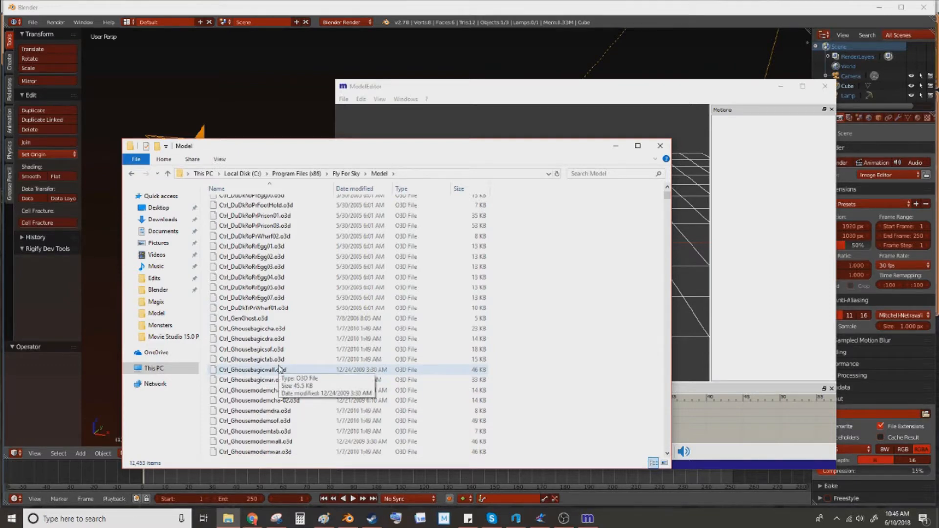
pyautogui.scroll(1, 280, 368)
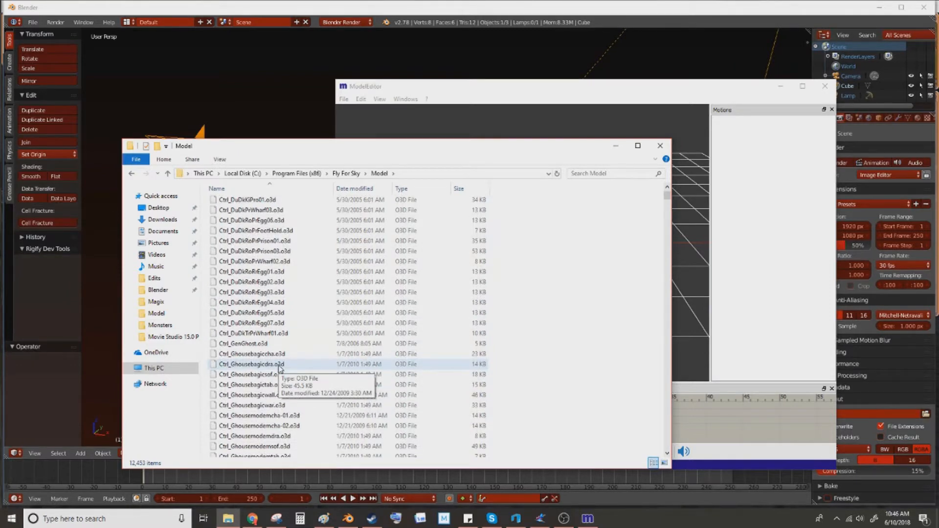
pyautogui.scroll(5, 280, 368)
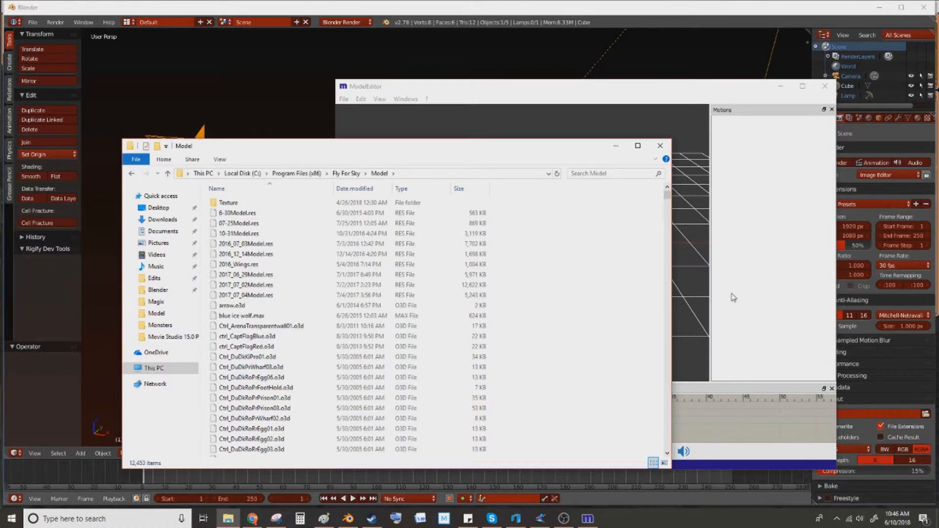
# Bring ModelEditor to the front and set the system speaker volume to 44.
pyautogui.click(762, 286)
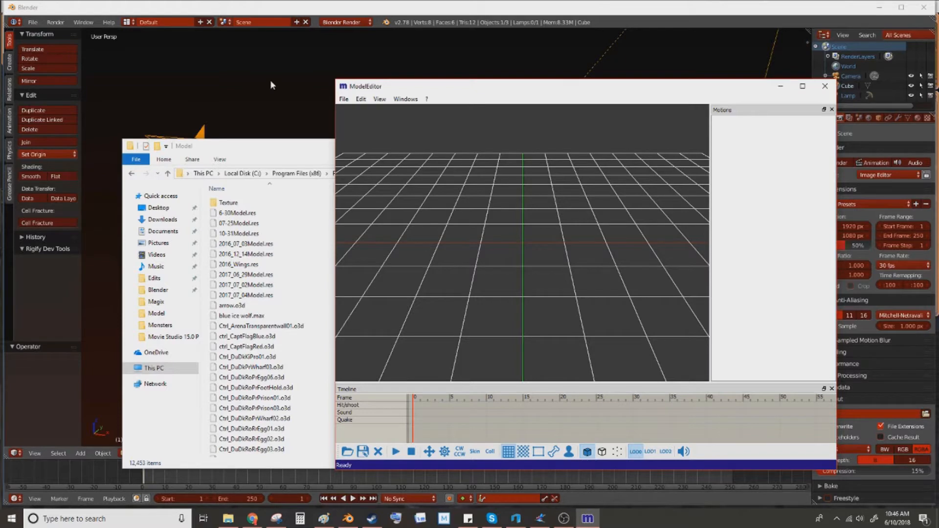
pyautogui.click(860, 518)
pyautogui.click(846, 496)
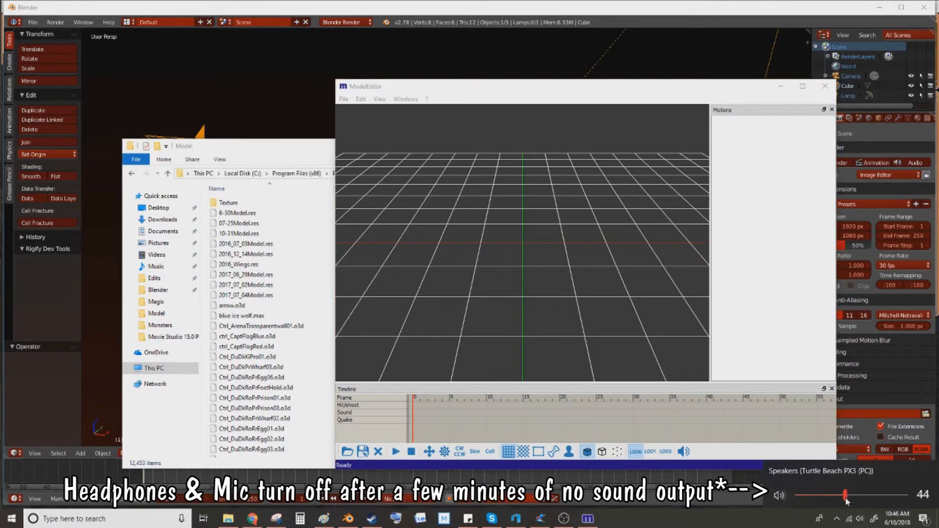
pyautogui.click(735, 96)
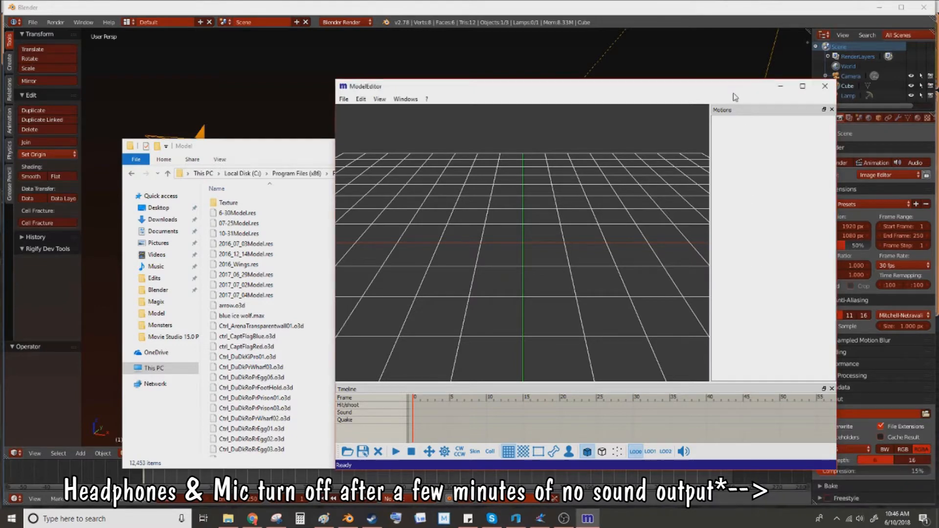
# Switch to 3D Builder to show its start screen, and minimize it to return to ModelEditor.
pyautogui.click(517, 518)
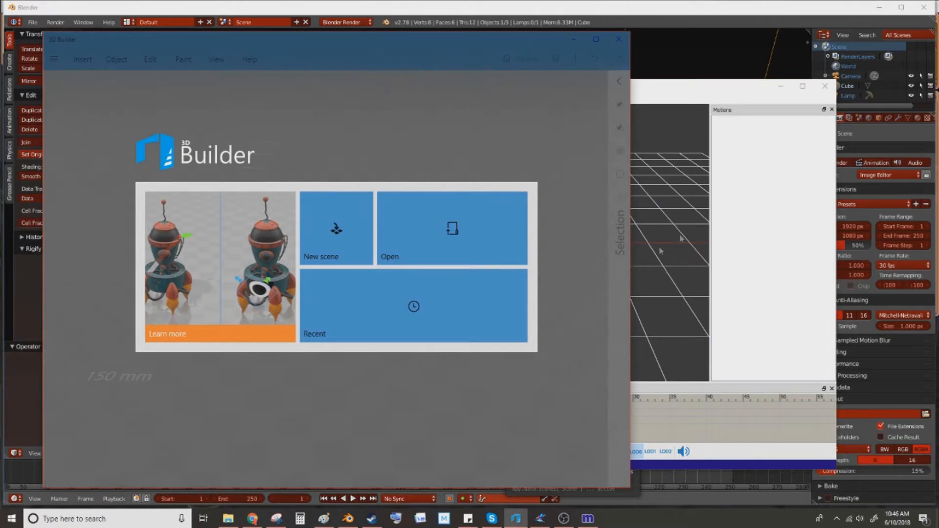
pyautogui.click(711, 99)
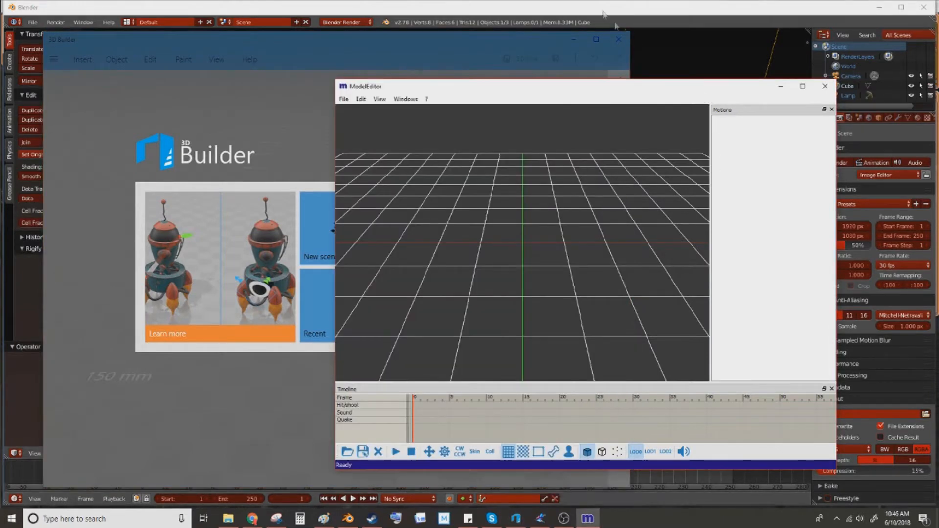
pyautogui.click(574, 40)
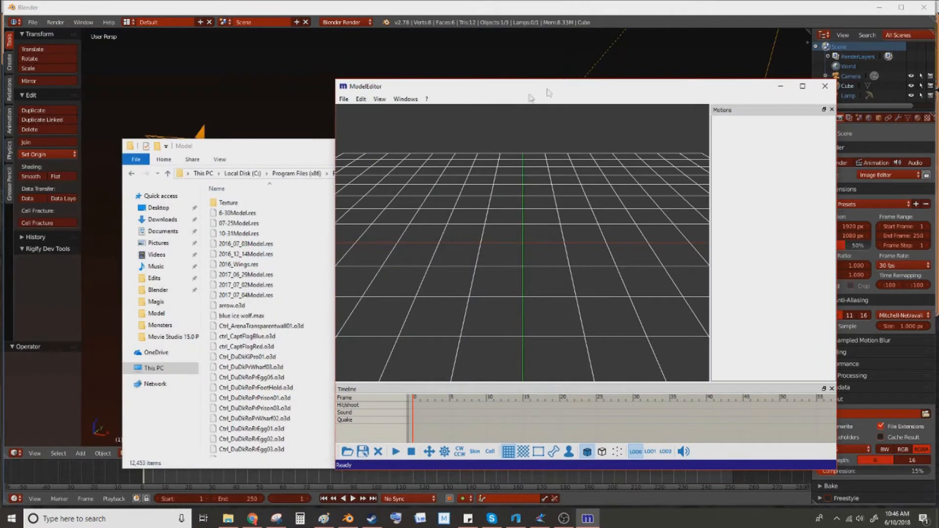
# Return to the Model folder in File Explorer, open its Texture subfolder and move the window higher on the desktop.
pyautogui.click(268, 147)
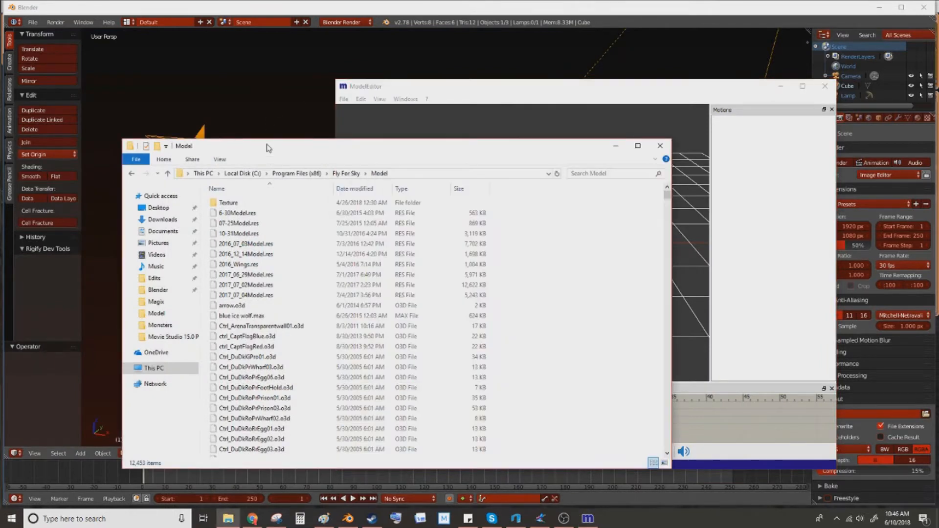
pyautogui.scroll(-1, 294, 327)
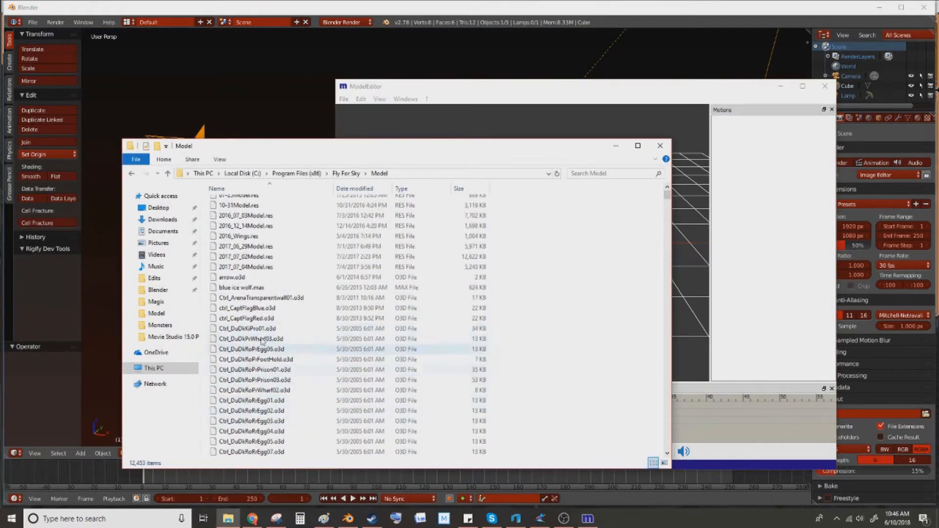
pyautogui.scroll(1, 252, 387)
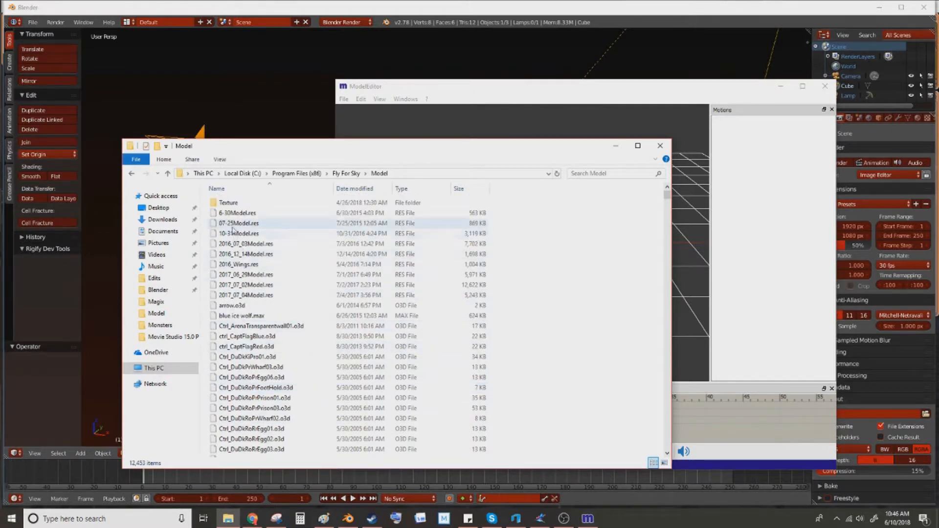
pyautogui.doubleClick(229, 204)
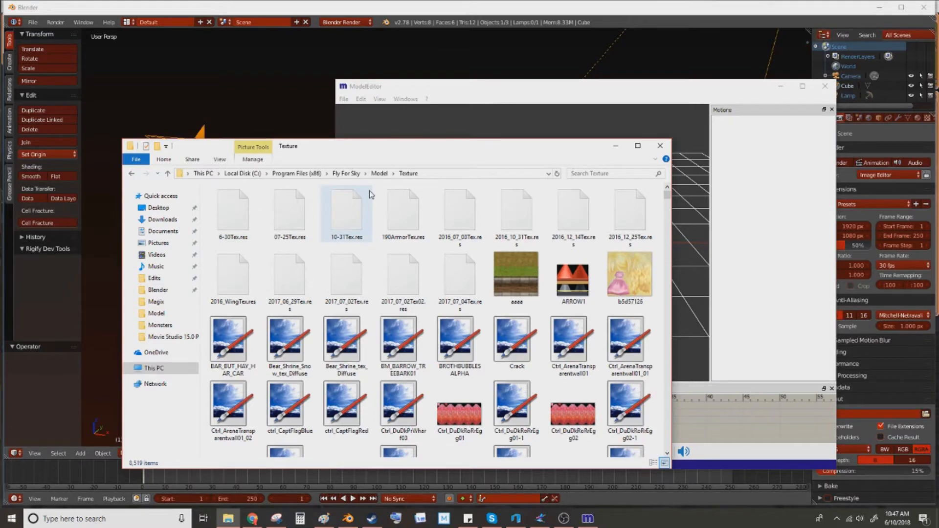
pyautogui.moveTo(365, 152); pyautogui.dragTo(353, 99)
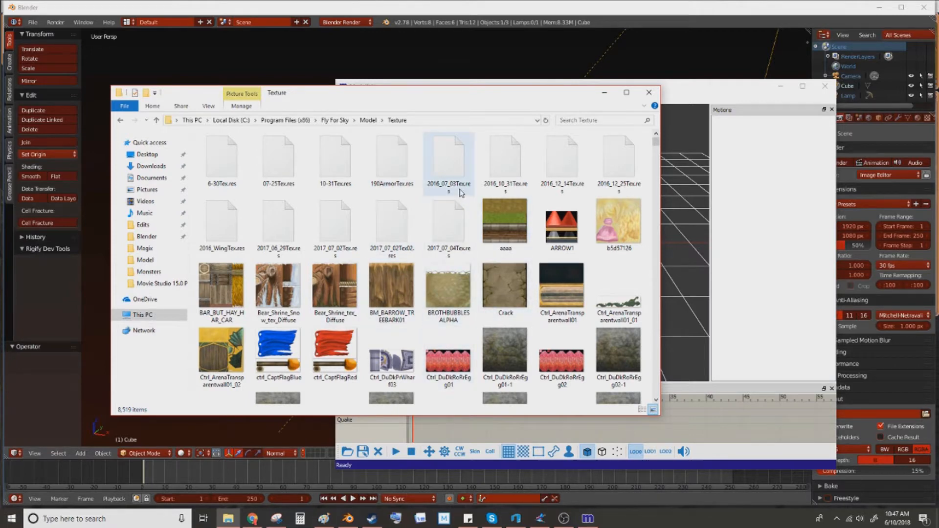
# Browse the thumbnails in the Texture folder, from the Ctrl and etc textures through the Item textures to the Mvr monster textures.
pyautogui.scroll(-3, 536, 272)
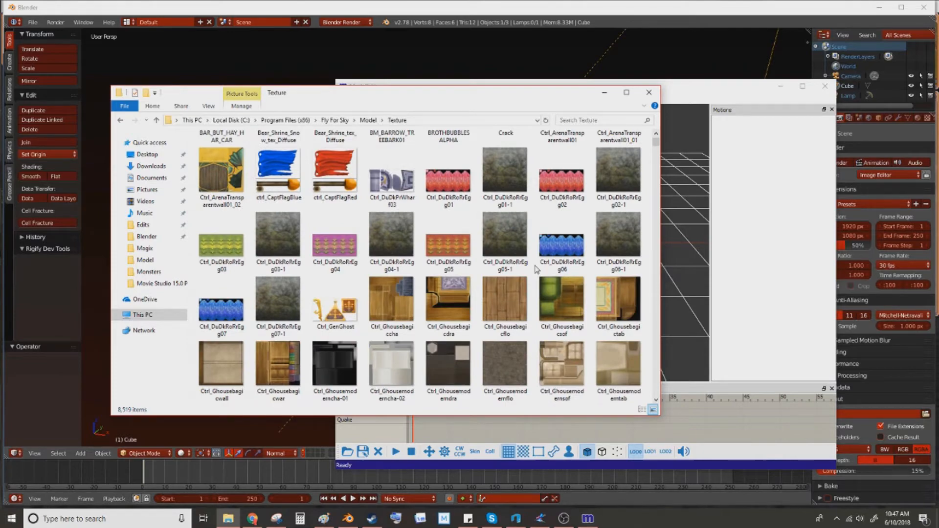
pyautogui.scroll(-10, 537, 269)
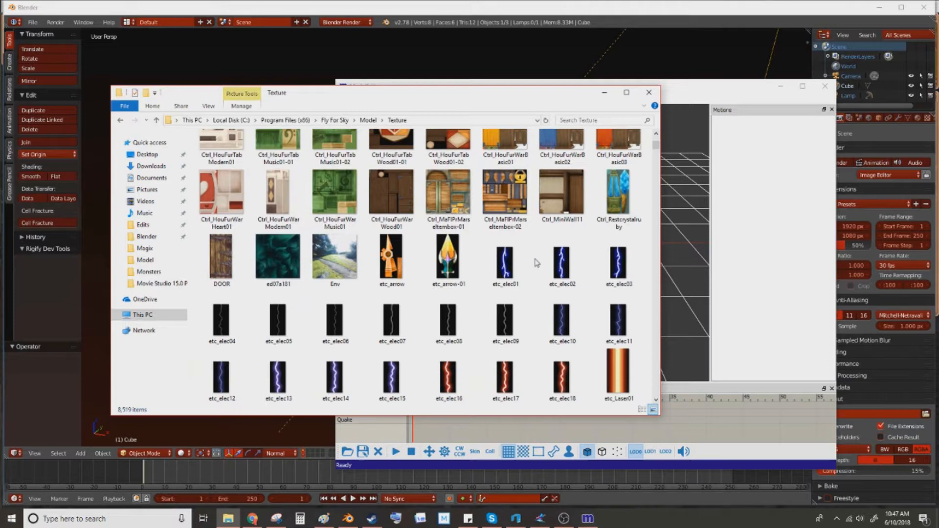
pyautogui.scroll(-3, 548, 294)
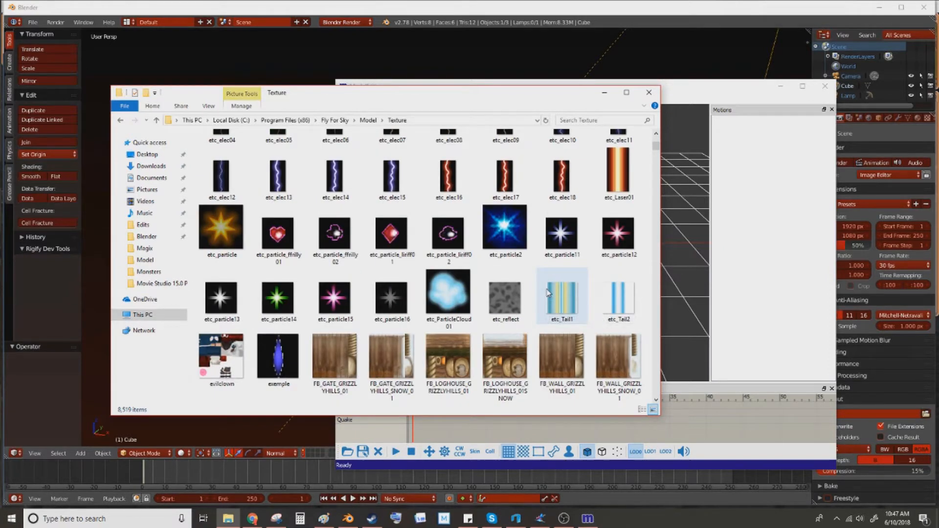
pyautogui.scroll(-10, 548, 293)
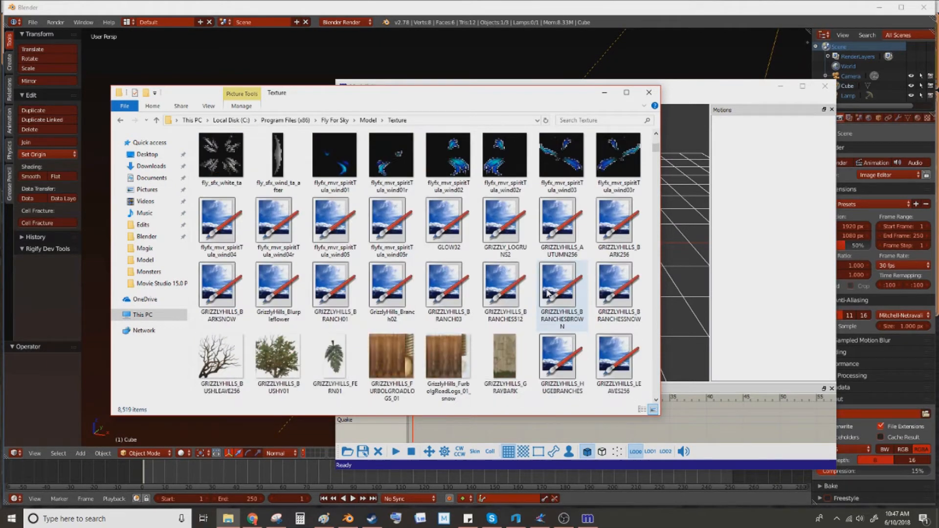
pyautogui.scroll(-10, 548, 293)
pyautogui.scroll(-3, 546, 289)
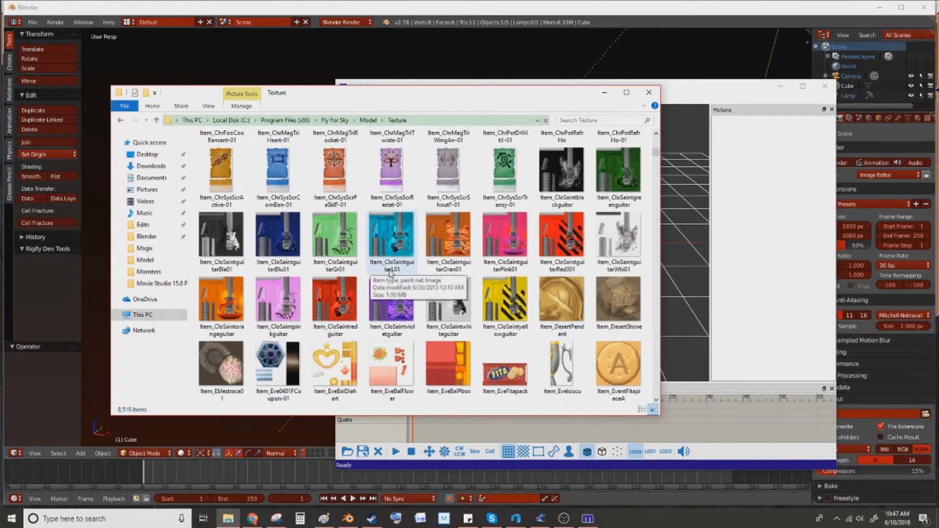
pyautogui.scroll(-10, 428, 345)
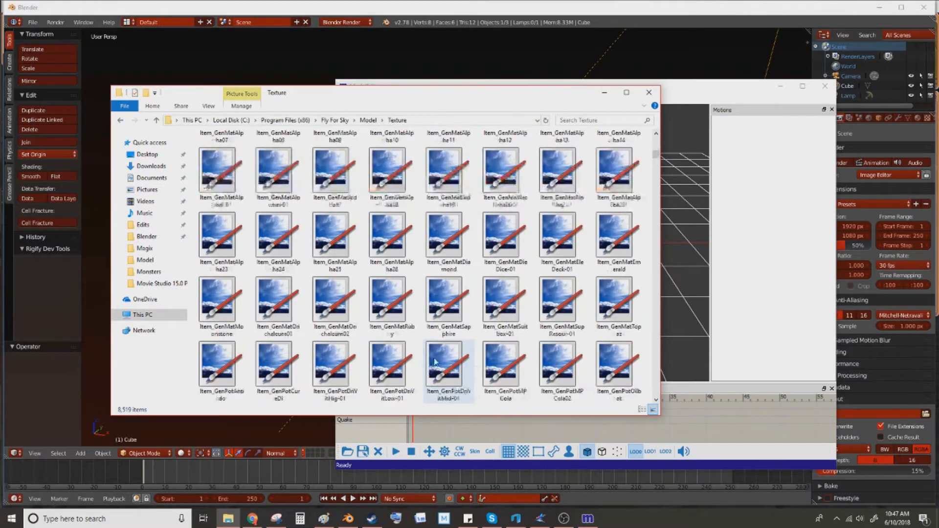
pyautogui.scroll(-15, 438, 357)
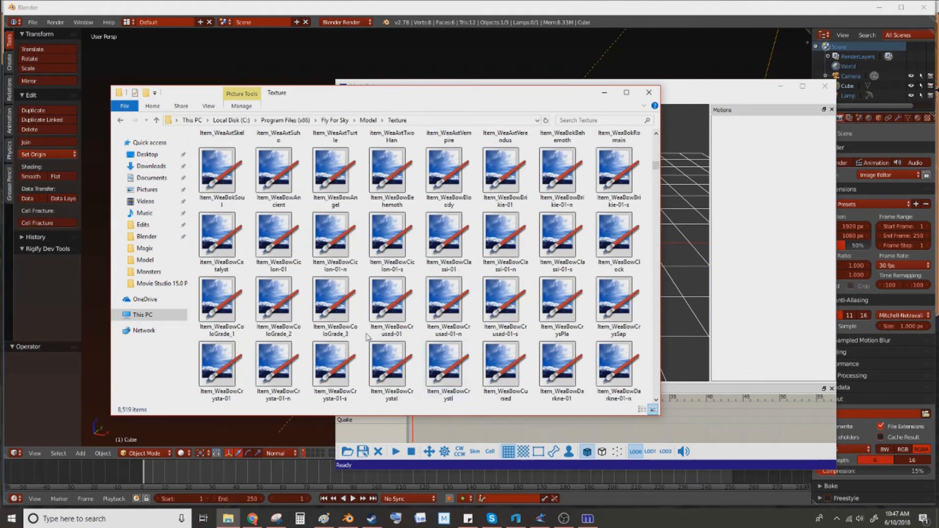
pyautogui.scroll(-15, 497, 315)
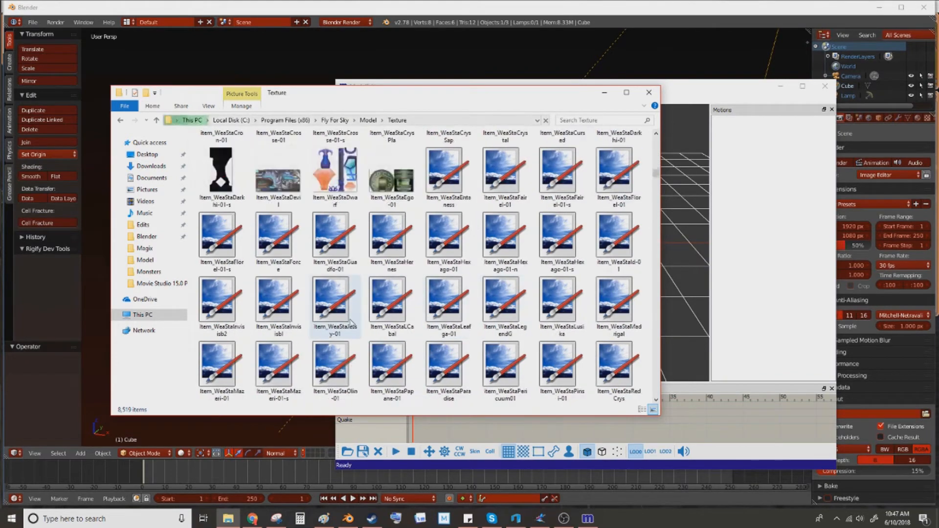
pyautogui.scroll(-15, 352, 320)
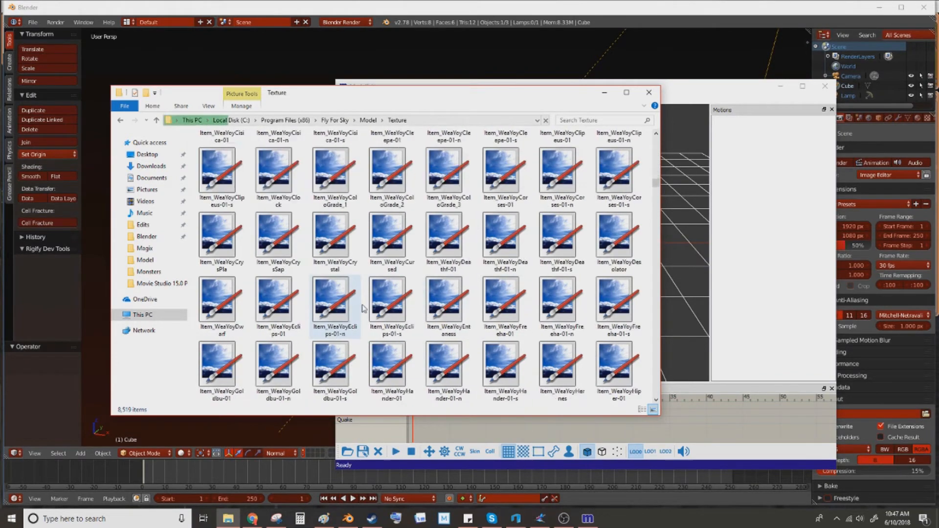
pyautogui.scroll(-15, 445, 304)
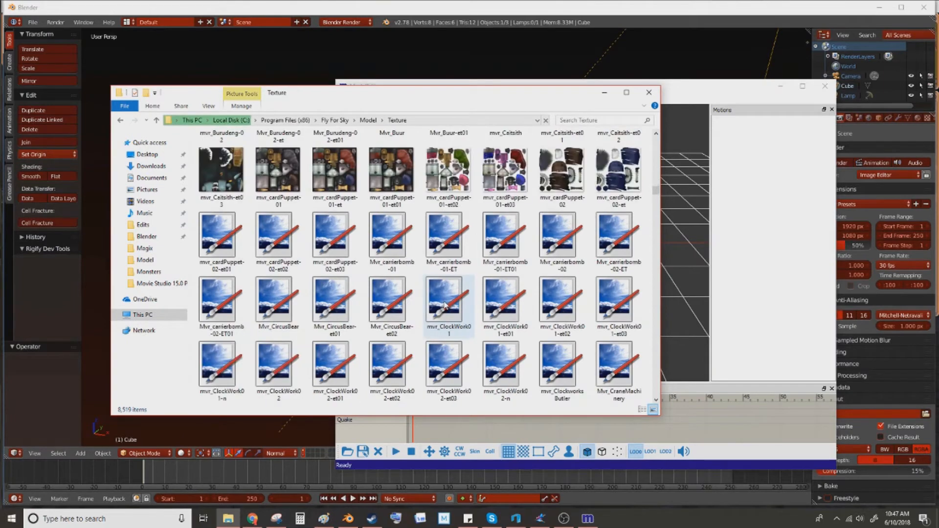
pyautogui.scroll(-15, 303, 286)
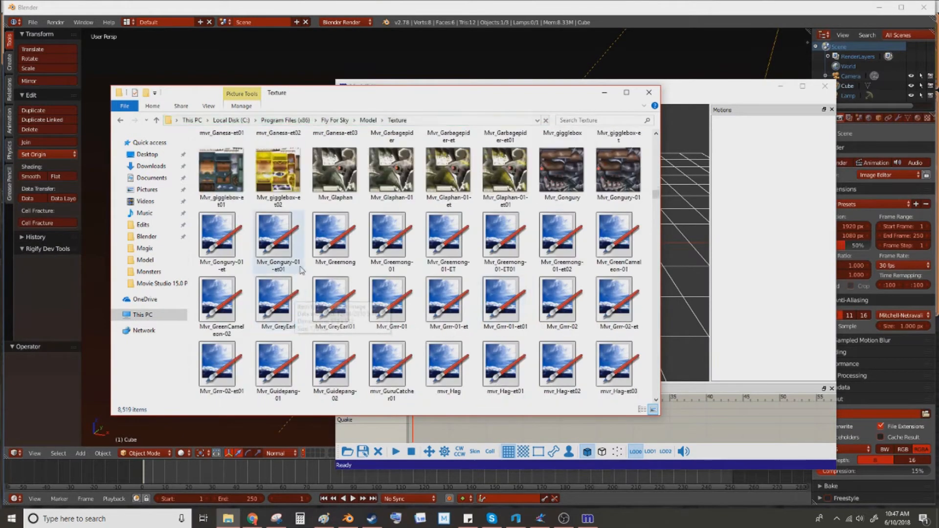
pyautogui.scroll(-15, 553, 220)
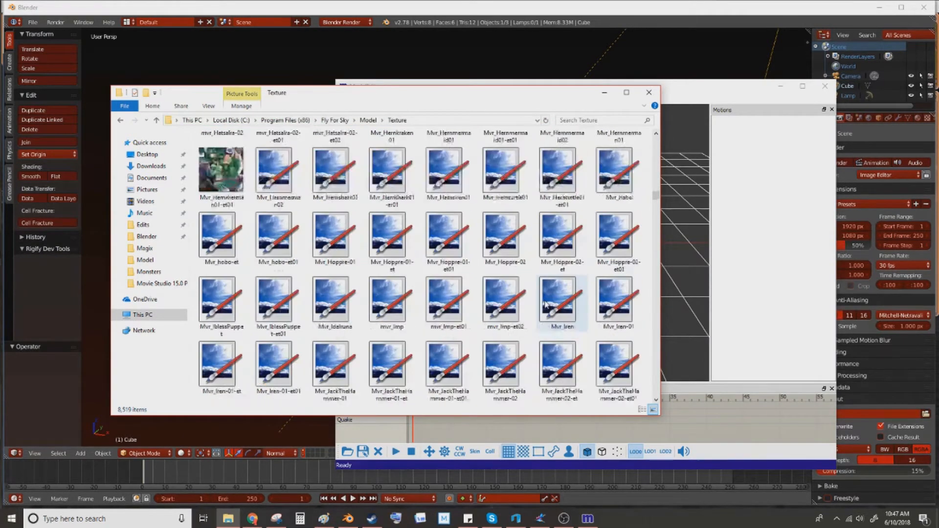
# Browse the rest of the Mvr textures and the Obj object textures in the Texture folder.
pyautogui.scroll(-15, 556, 299)
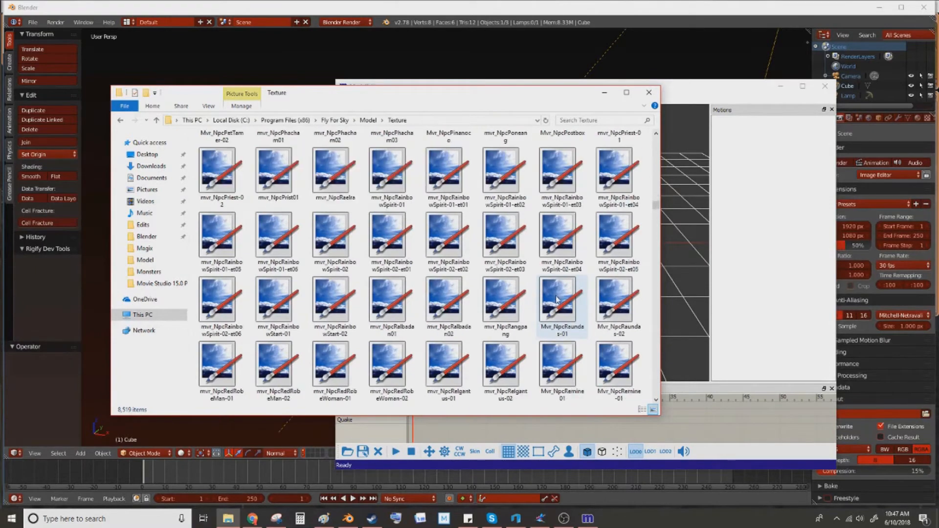
pyautogui.scroll(-15, 567, 282)
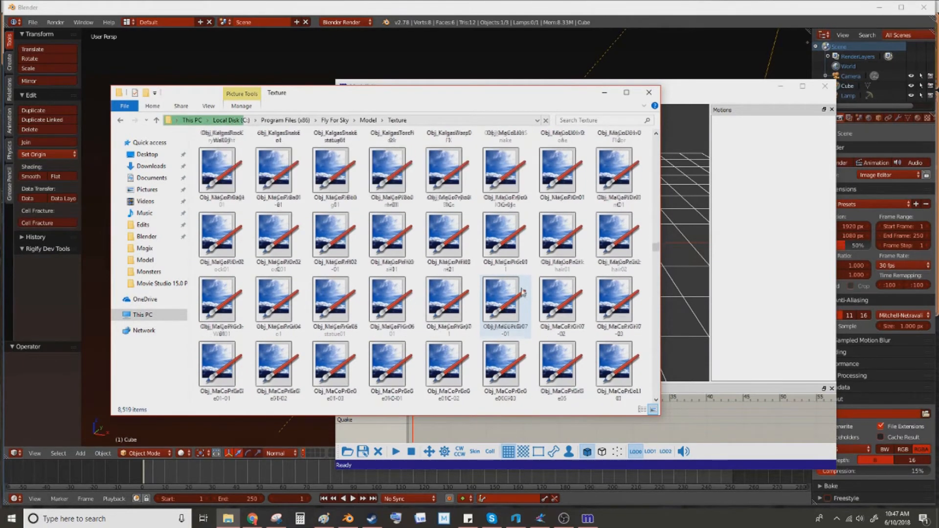
pyautogui.scroll(-15, 527, 317)
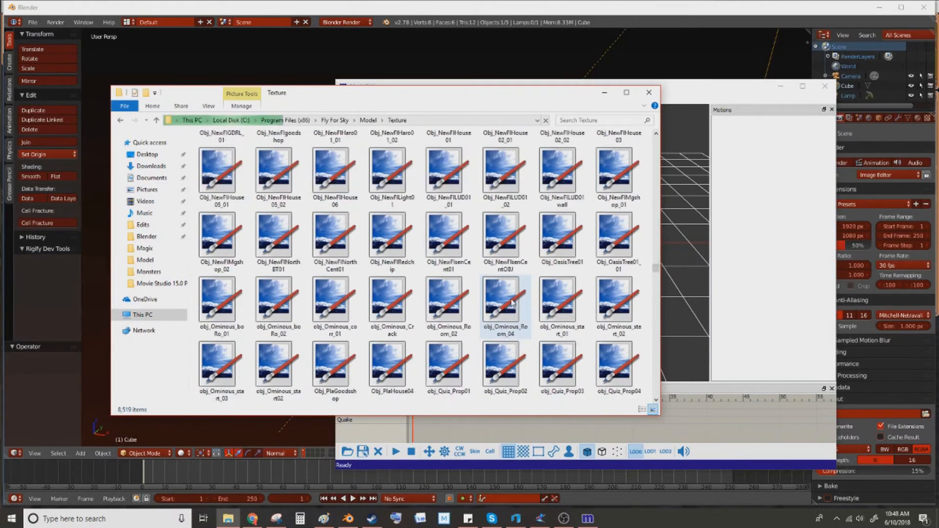
pyautogui.scroll(-5, 513, 302)
# Jump to the files starting with "p" and examine the Part_f armor textures, from the Part_fAcr sets to the Part_fBla sets.
pyautogui.click(438, 220)
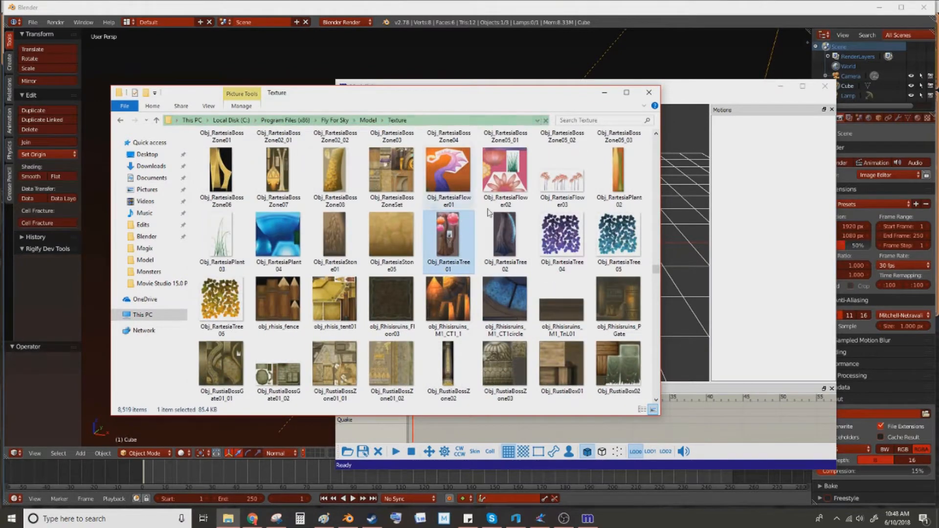
pyautogui.press('p')
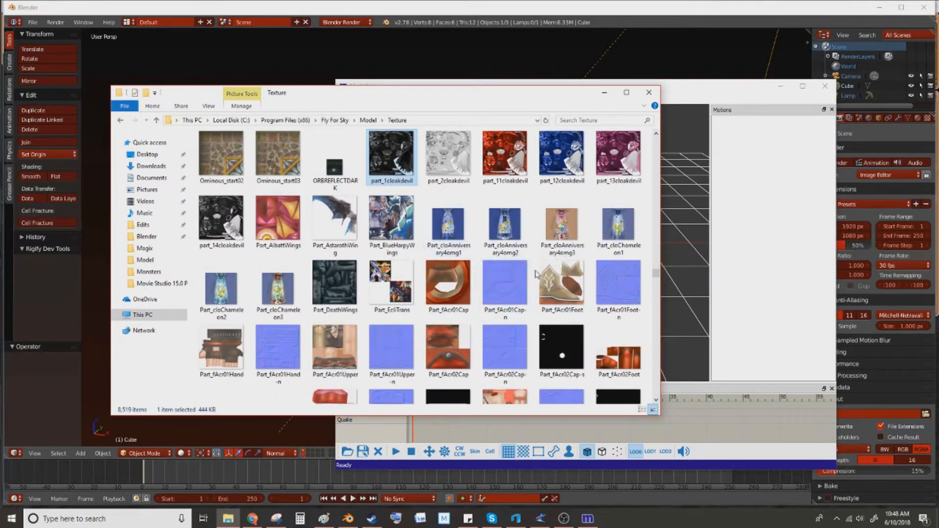
pyautogui.scroll(-5, 601, 244)
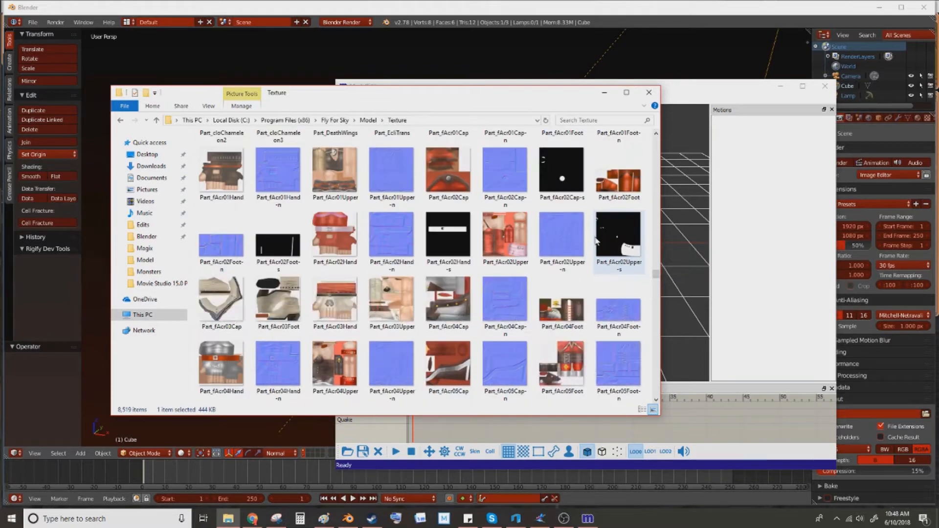
pyautogui.scroll(-3, 595, 241)
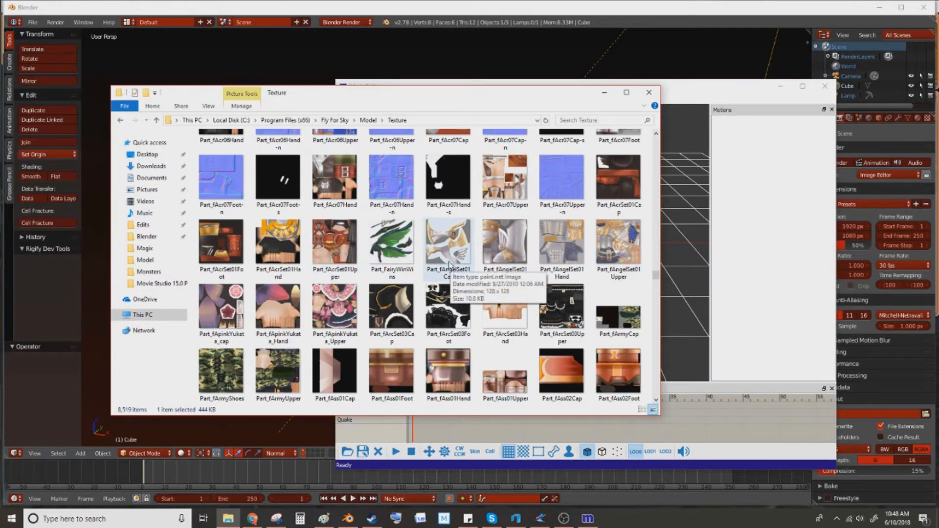
pyautogui.click(470, 254)
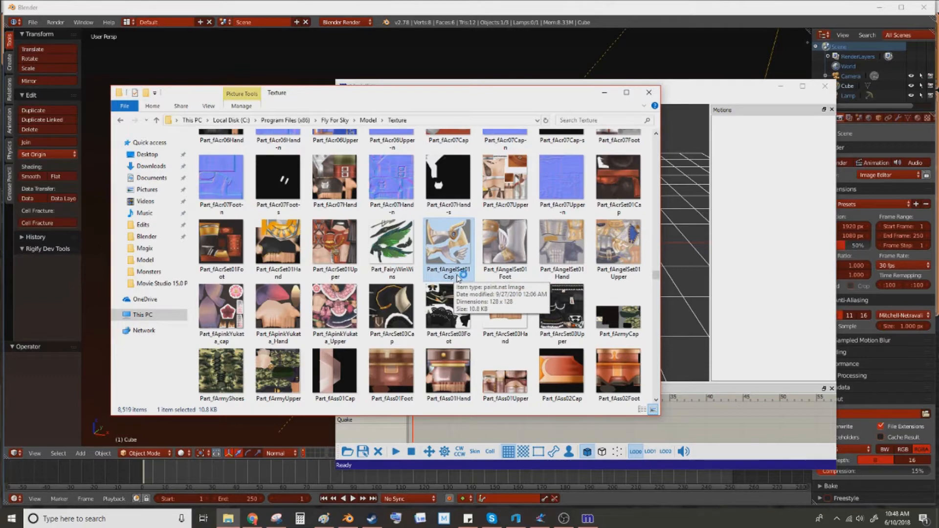
pyautogui.scroll(-3, 459, 280)
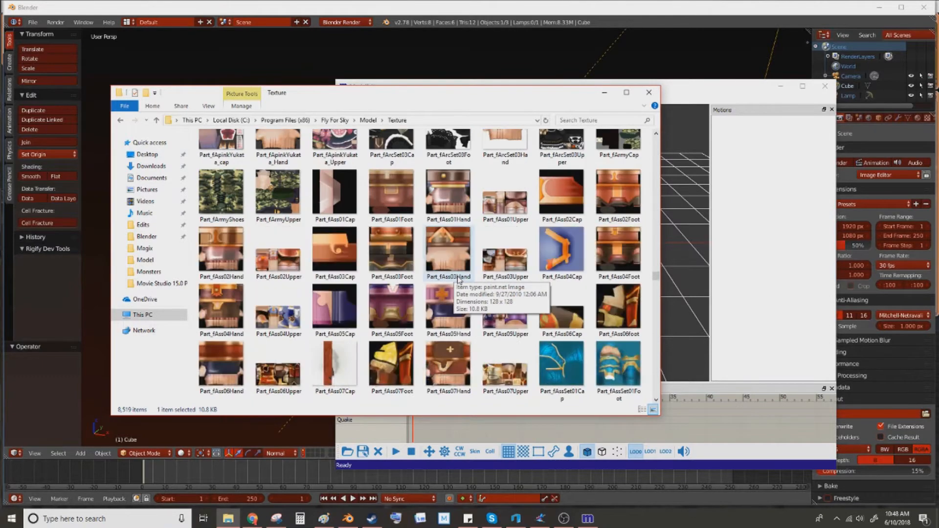
pyautogui.scroll(-3, 459, 280)
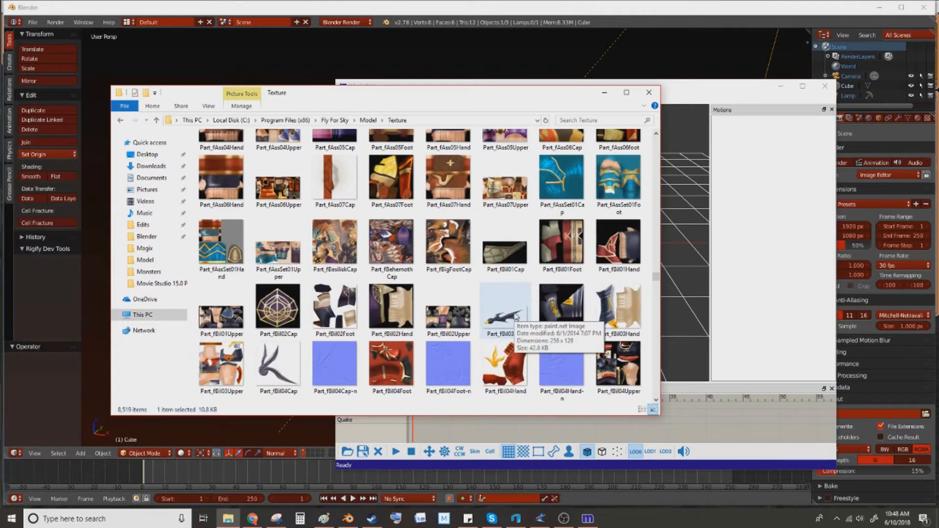
pyautogui.scroll(-10, 515, 317)
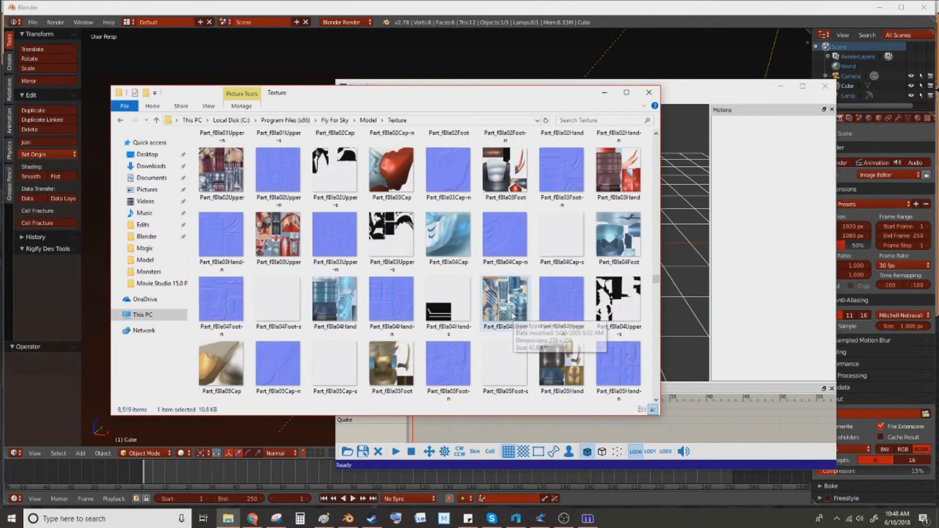
pyautogui.scroll(-3, 512, 315)
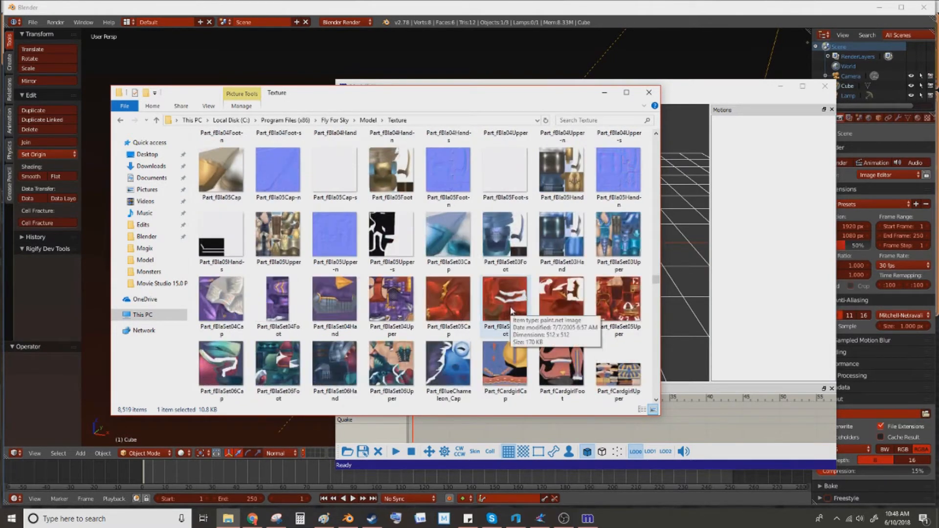
# Look through the Part_fCloak cloak textures and the Part_fClo clothing textures.
pyautogui.scroll(-3, 511, 310)
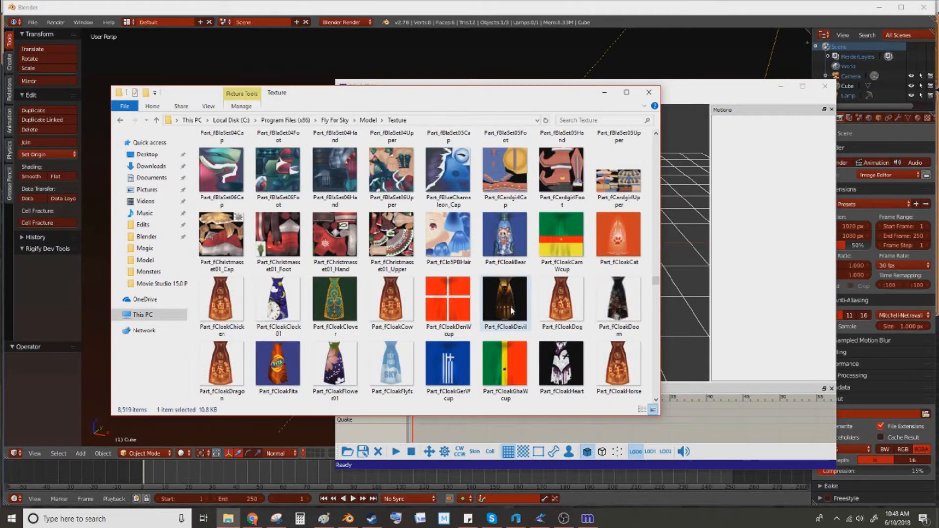
pyautogui.scroll(-3, 512, 310)
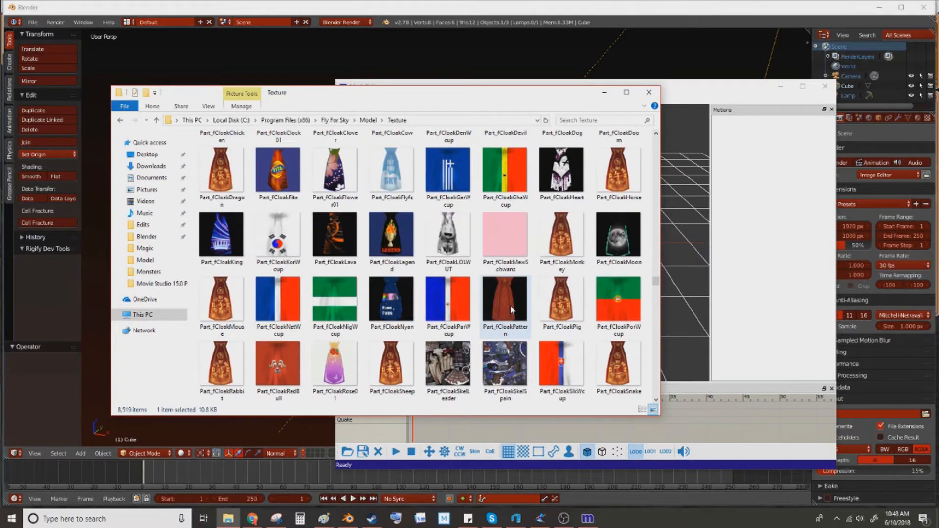
pyautogui.scroll(-3, 510, 306)
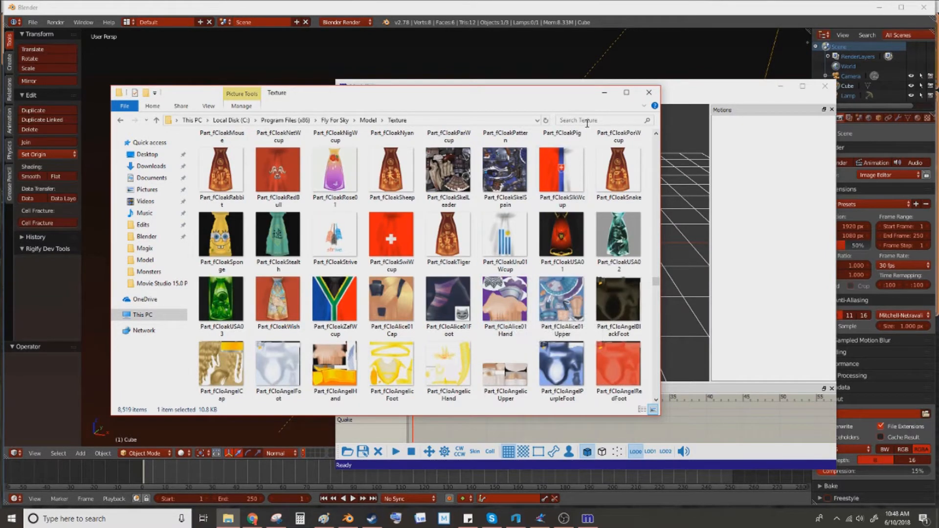
pyautogui.scroll(-5, 485, 317)
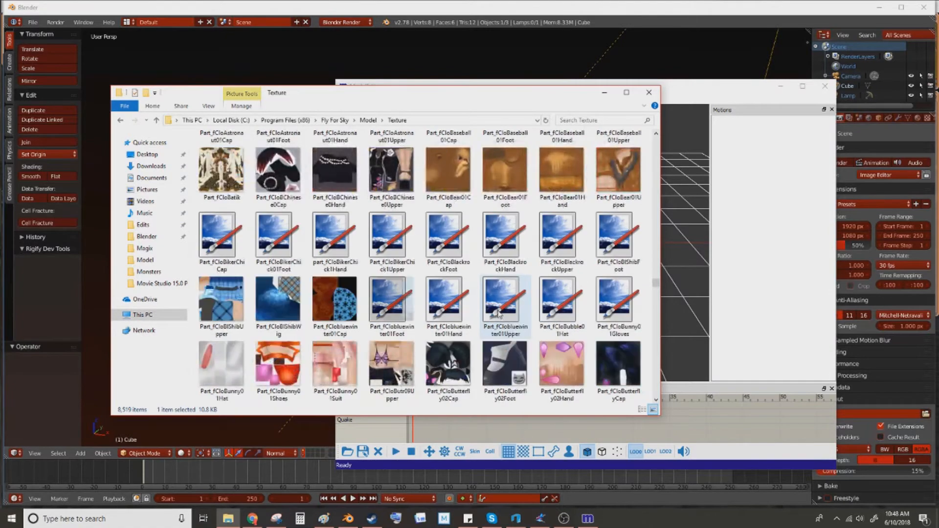
pyautogui.scroll(-3, 527, 300)
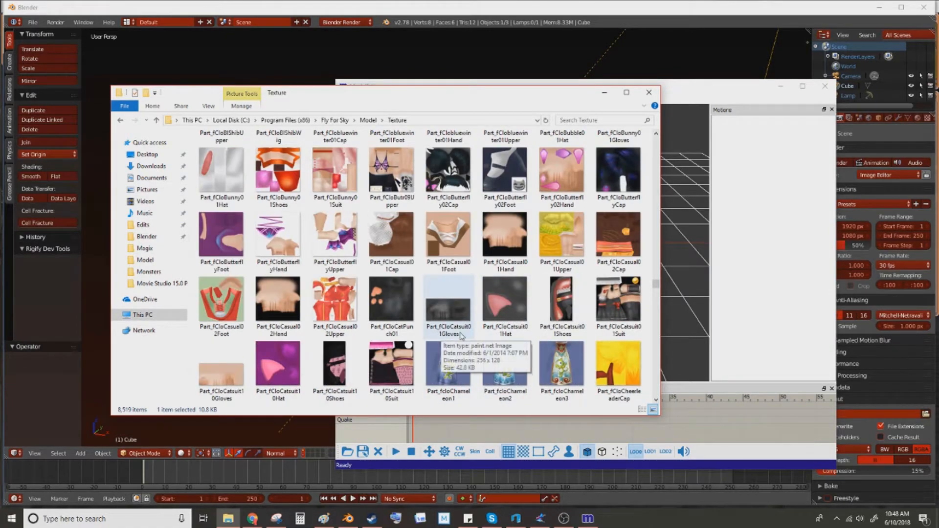
pyautogui.scroll(-5, 460, 335)
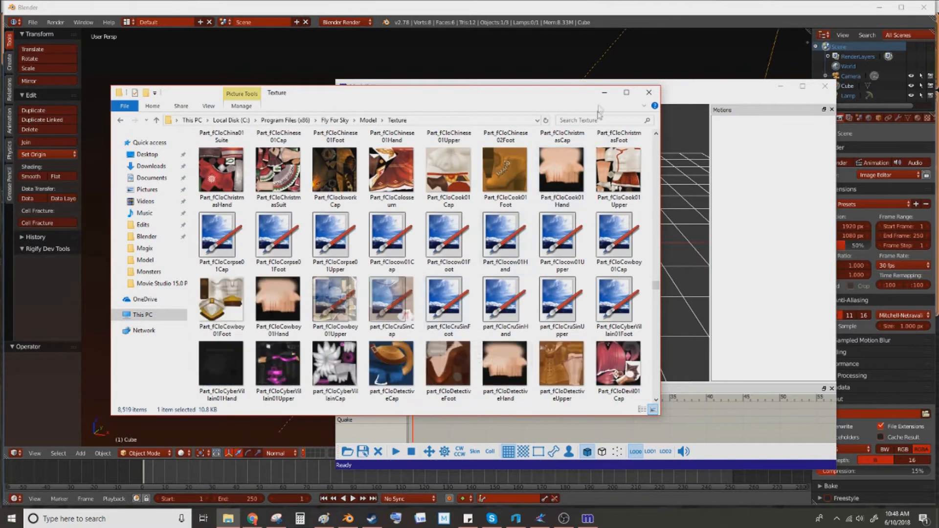
# Search the Texture folder for "part_m".
pyautogui.click(590, 119)
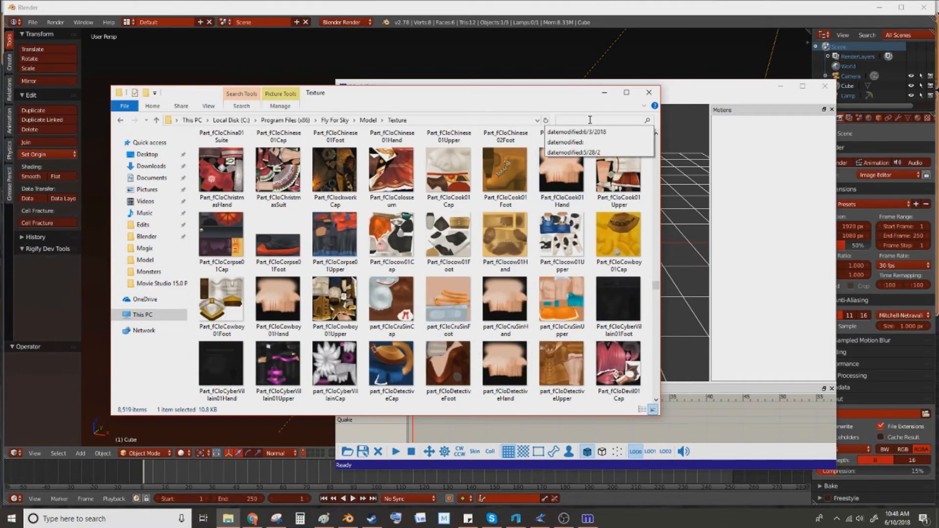
pyautogui.write('part')
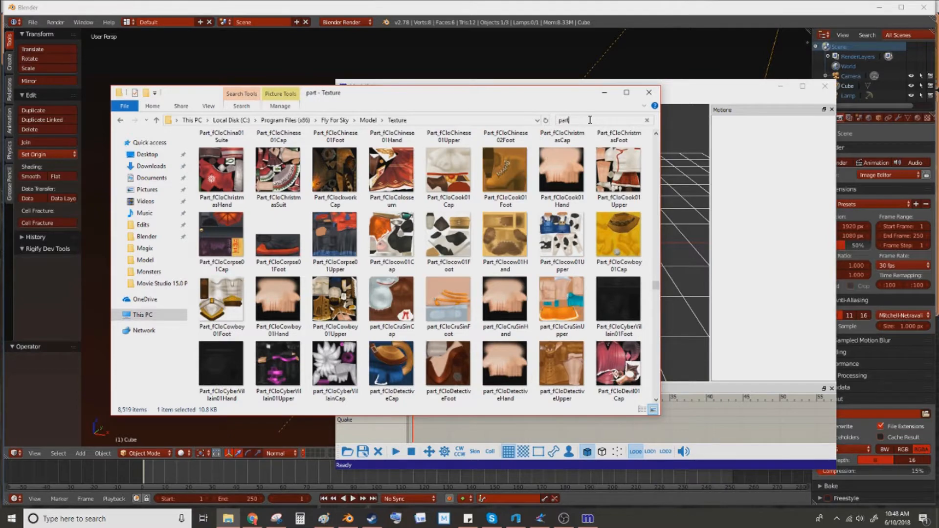
pyautogui.write('_m')
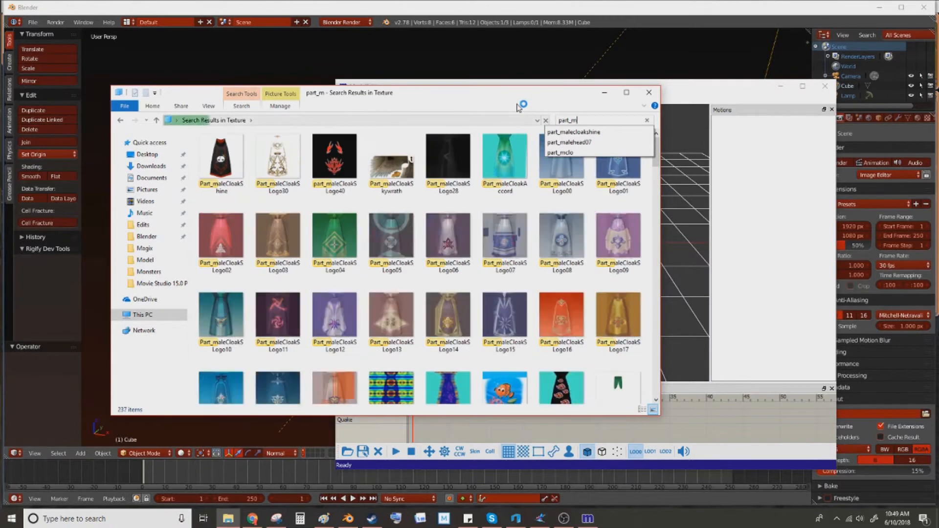
# Examine the male cloak, armor, hair and head textures among the part_m search results.
pyautogui.scroll(-5, 553, 222)
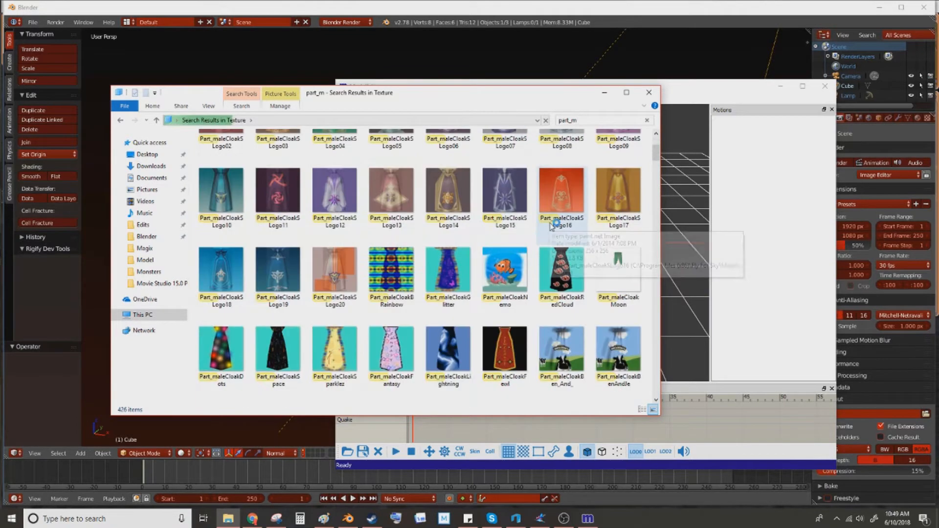
pyautogui.scroll(-1, 551, 227)
pyautogui.scroll(-2, 523, 247)
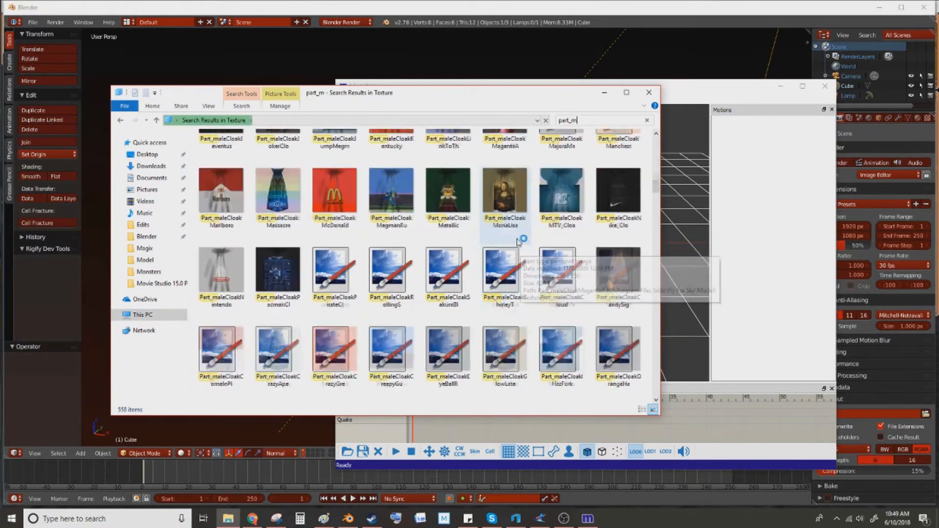
pyautogui.scroll(-1, 590, 272)
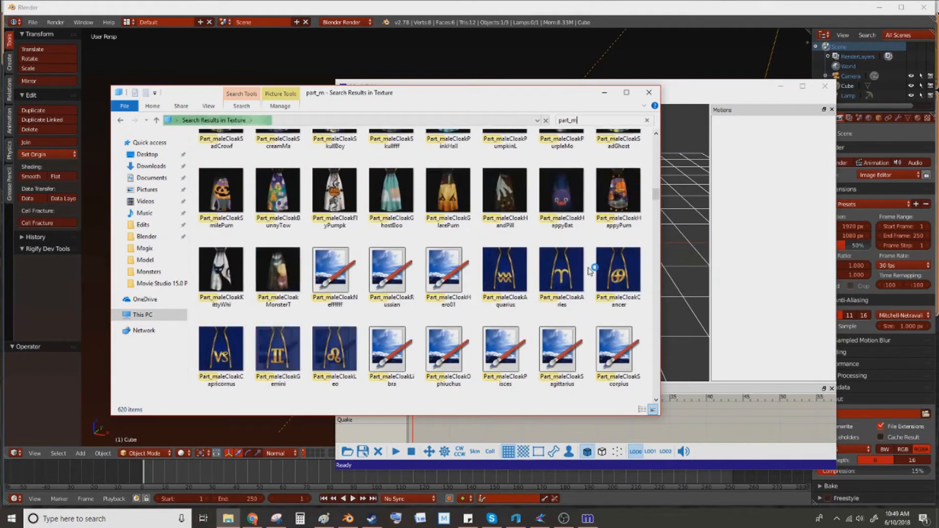
pyautogui.scroll(-2, 590, 273)
pyautogui.scroll(-1, 590, 273)
pyautogui.scroll(-2, 590, 273)
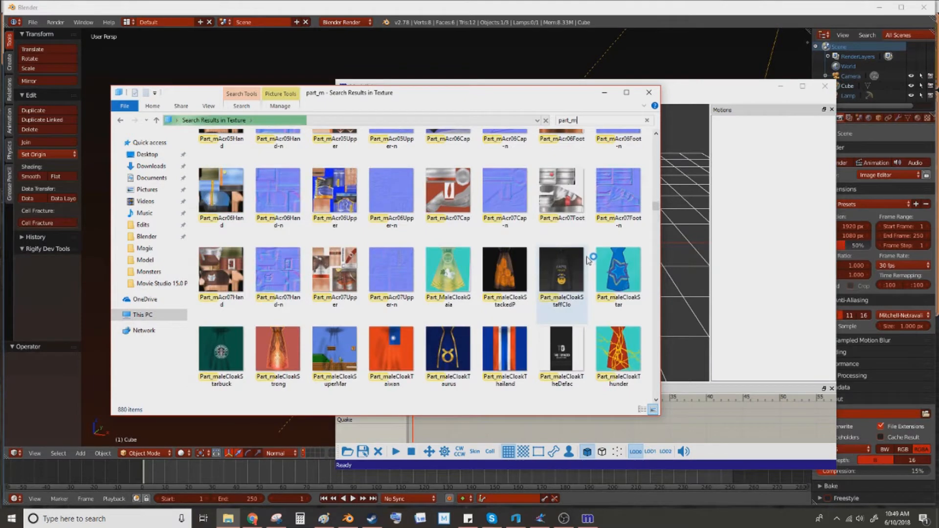
pyautogui.scroll(-5, 589, 261)
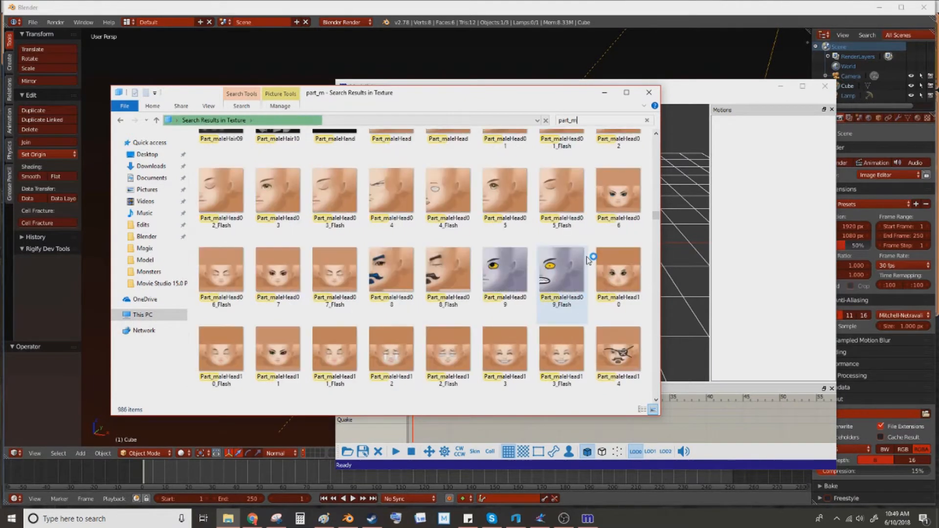
pyautogui.scroll(2, 531, 269)
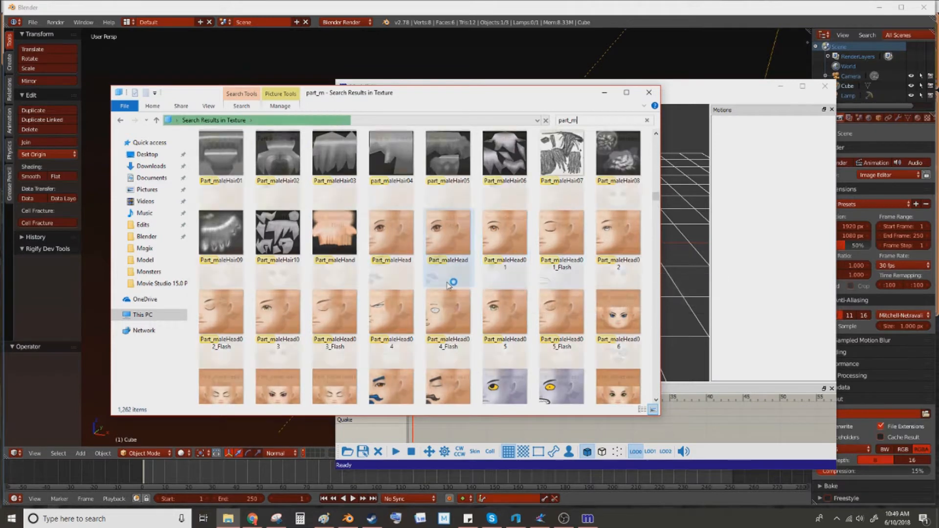
pyautogui.scroll(-2, 449, 286)
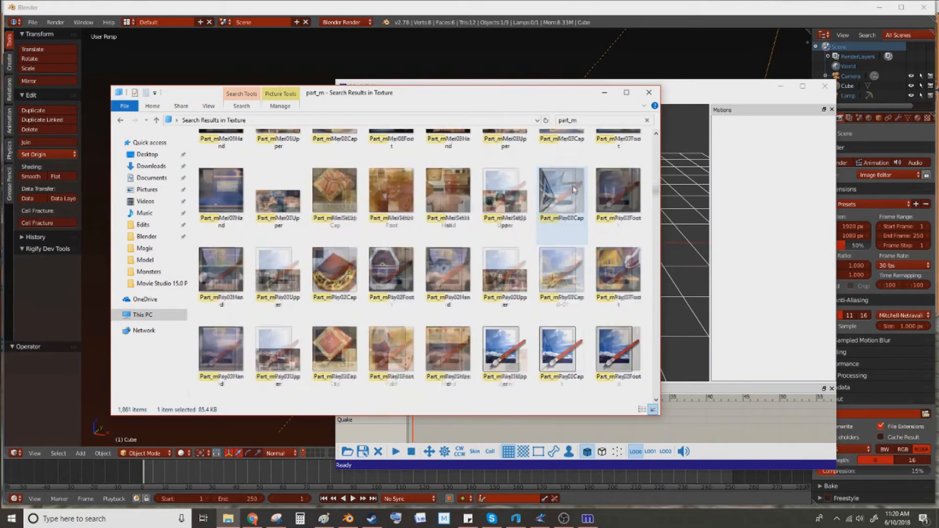
# Skim the part_m results, return to the beginning of the list and look through the male armor, costume and head textures again.
pyautogui.scroll(-3, 570, 192)
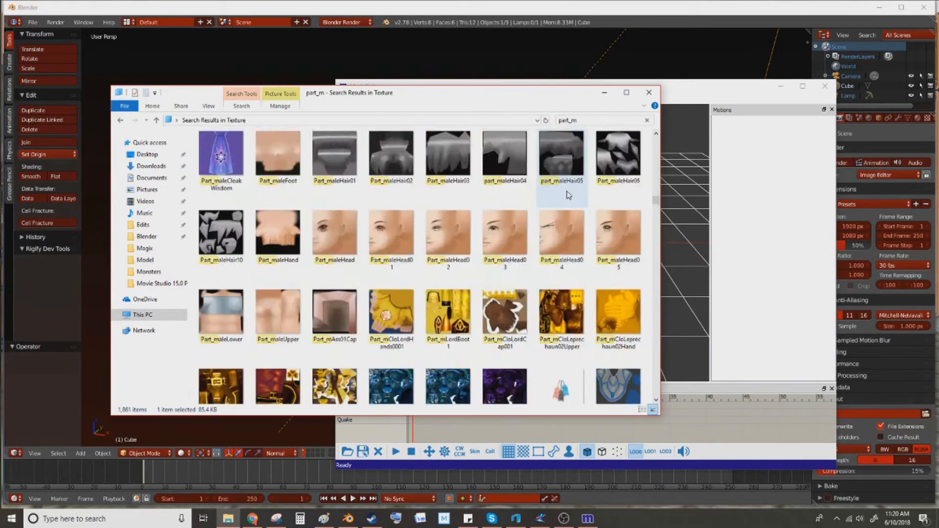
pyautogui.scroll(-15, 569, 195)
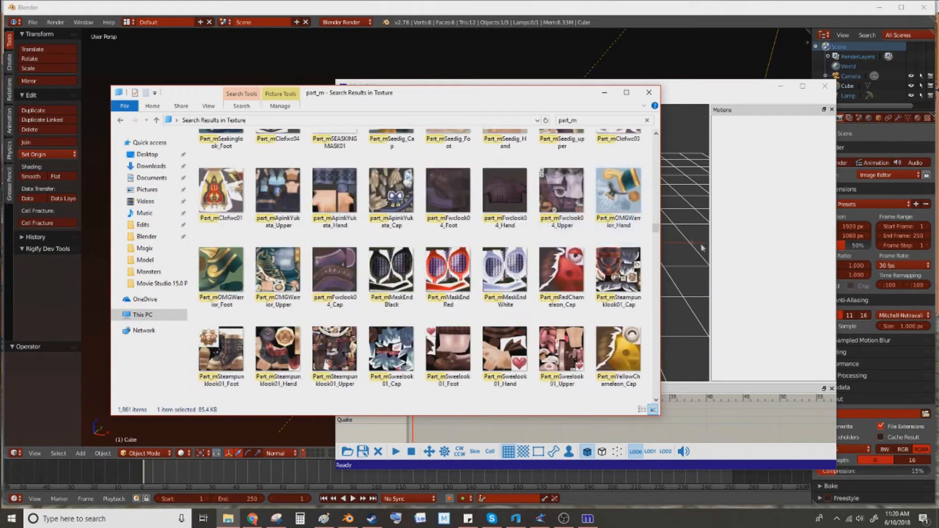
pyautogui.moveTo(656, 224); pyautogui.dragTo(650, 141)
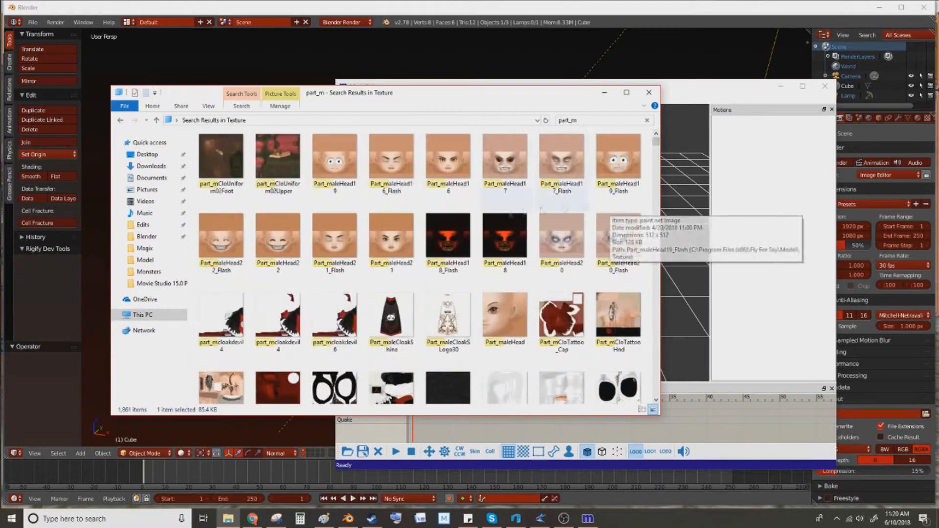
pyautogui.scroll(-10, 539, 210)
pyautogui.scroll(-15, 495, 218)
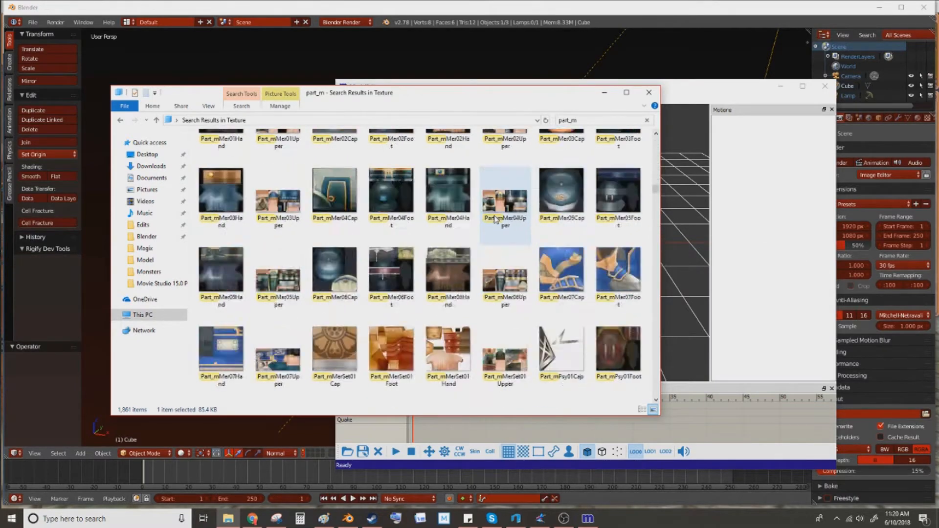
pyautogui.scroll(-20, 495, 218)
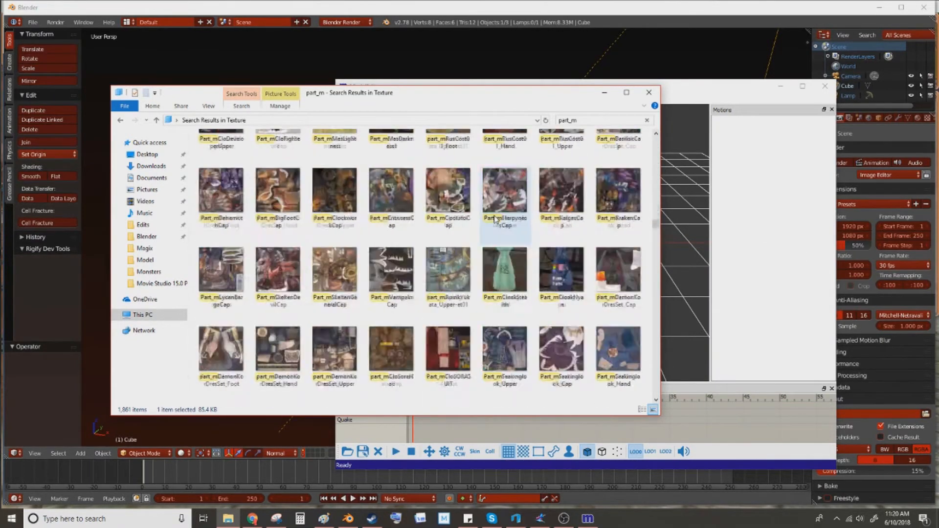
pyautogui.scroll(-20, 495, 220)
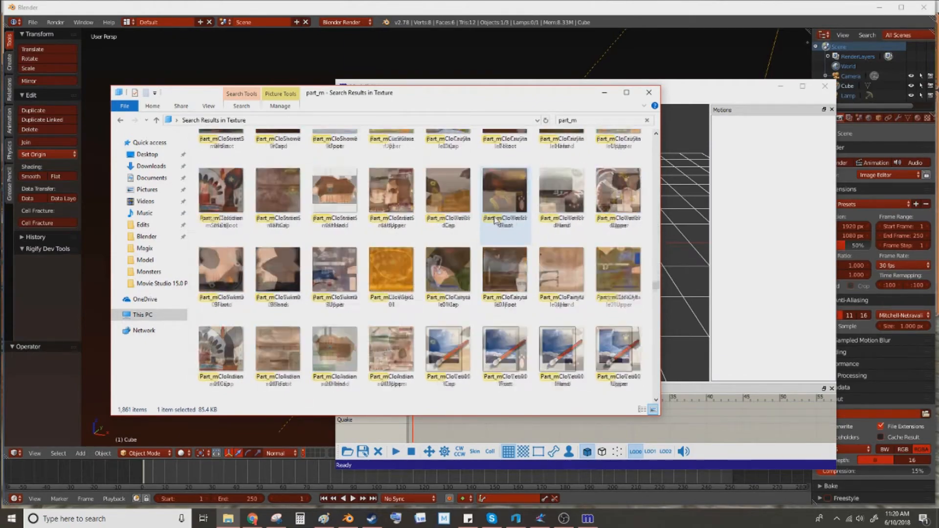
pyautogui.scroll(-20, 501, 221)
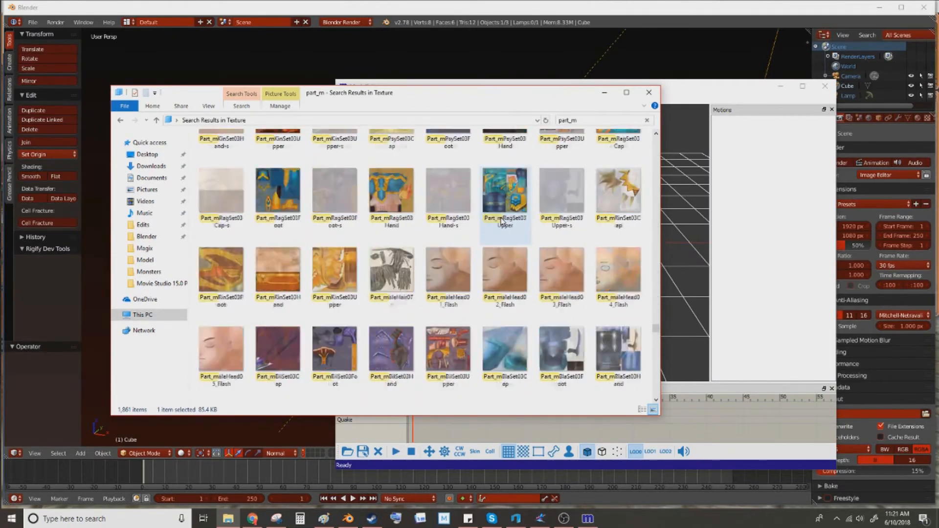
# Browse the part_m search results to find the male head texture Part_maleHead07.
pyautogui.scroll(-20, 500, 221)
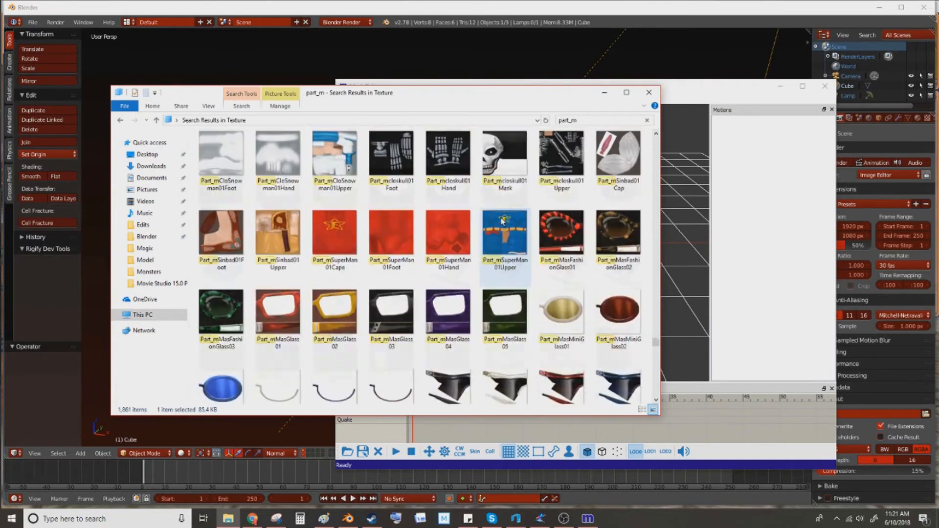
pyautogui.scroll(15, 501, 221)
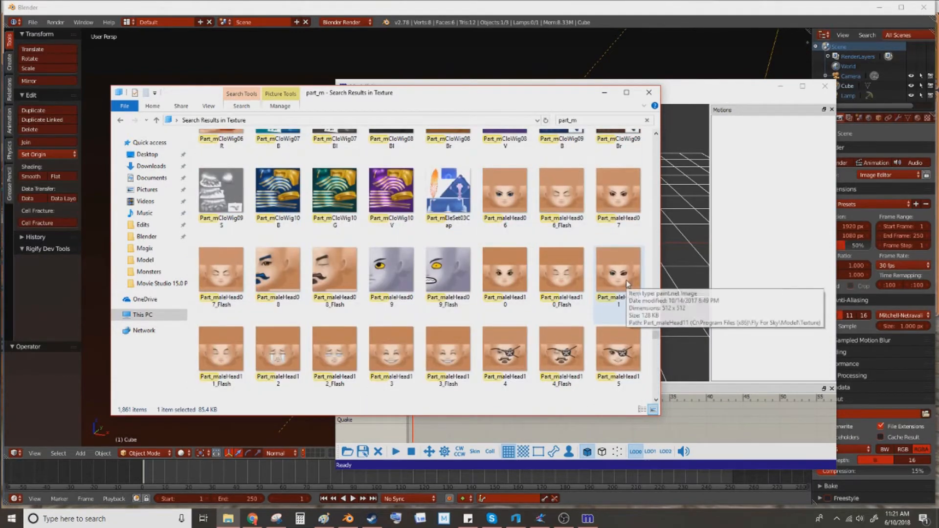
pyautogui.moveTo(629, 228)
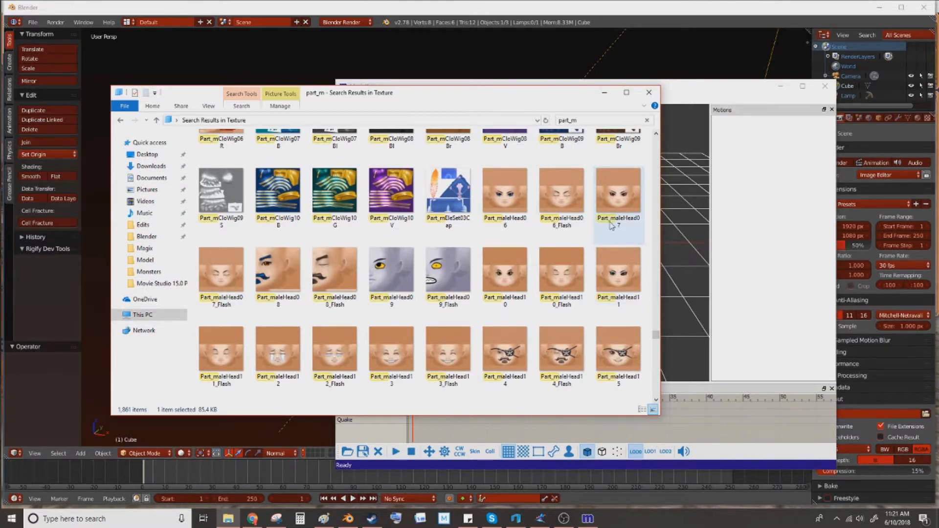
# Switch to ModelEditor, start loading a model and move the file dialog slightly aside.
pyautogui.click(690, 98)
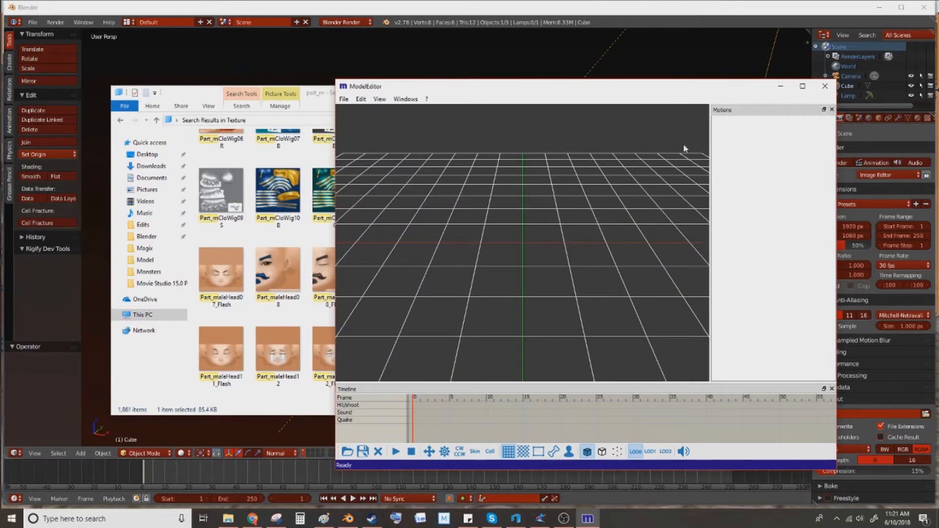
pyautogui.click(344, 101)
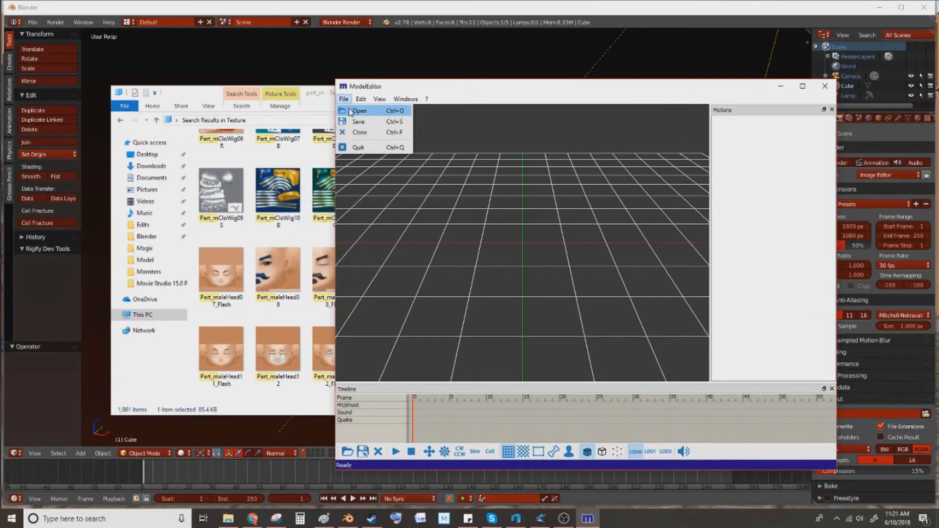
pyautogui.click(350, 111)
pyautogui.moveTo(564, 518)
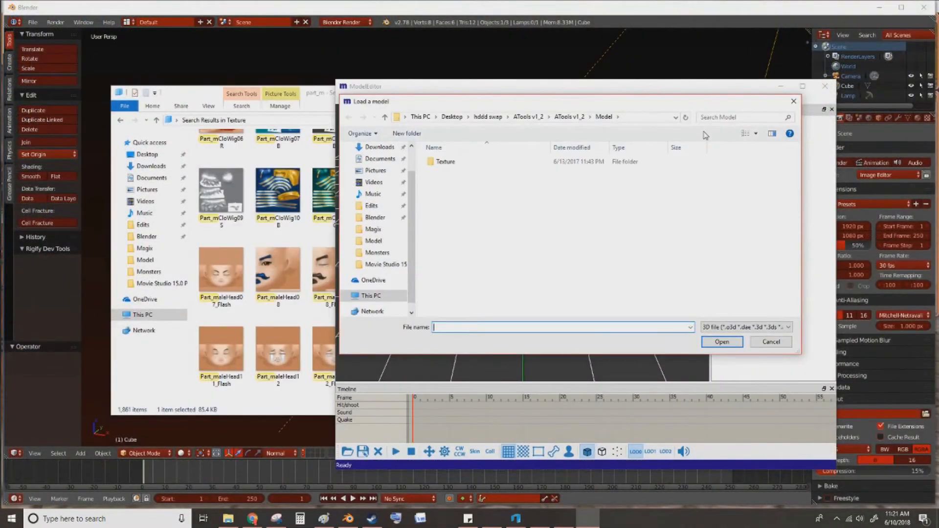
pyautogui.moveTo(610, 105); pyautogui.dragTo(565, 112)
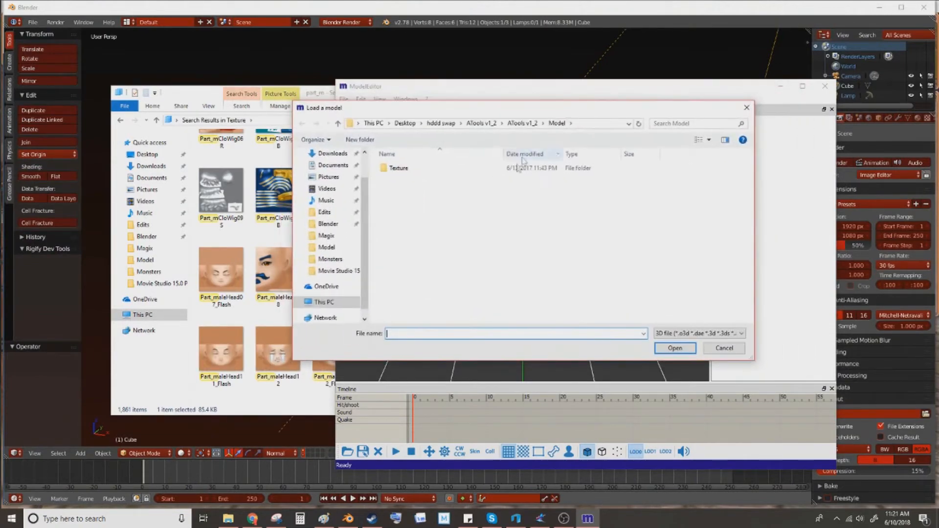
# Browse to the Model folder of Fly For Sky under Program Files (x86) on Local Disk (C:).
pyautogui.scroll(1, 333, 287)
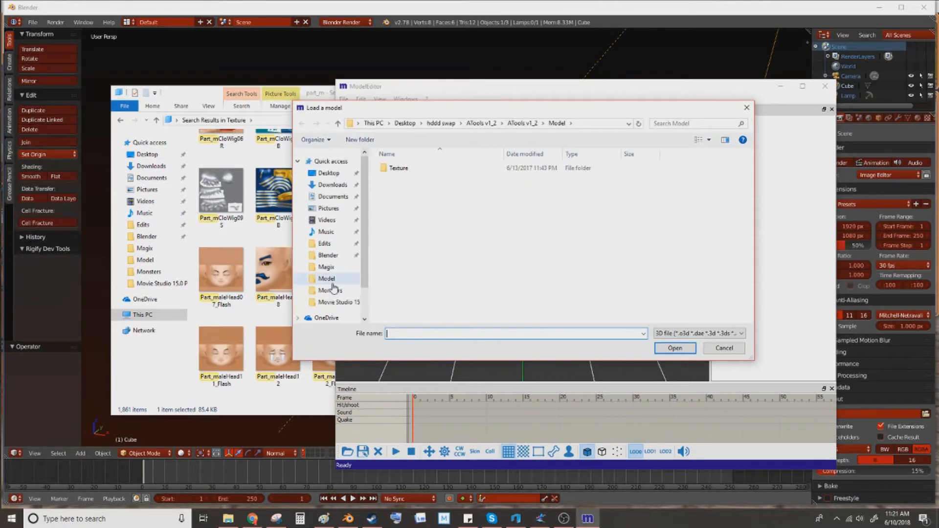
pyautogui.scroll(-1, 333, 240)
pyautogui.scroll(-1, 335, 264)
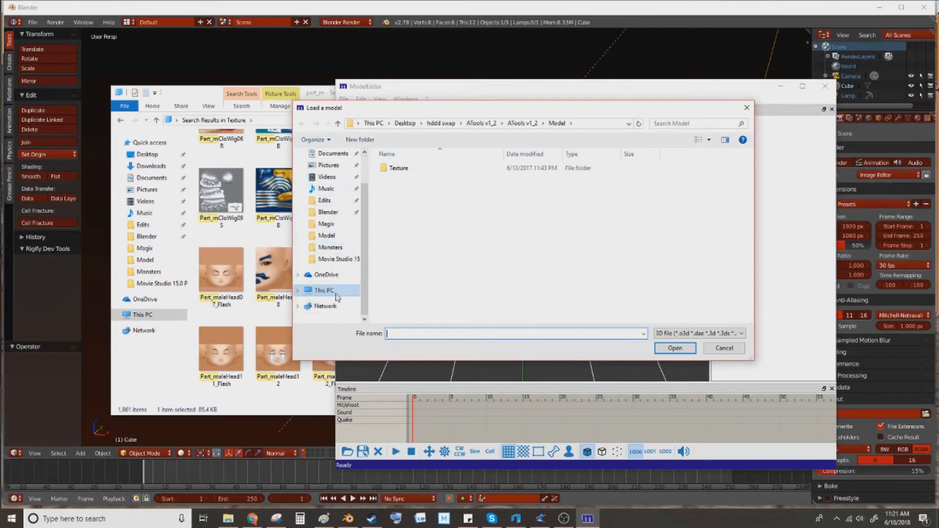
pyautogui.click(331, 292)
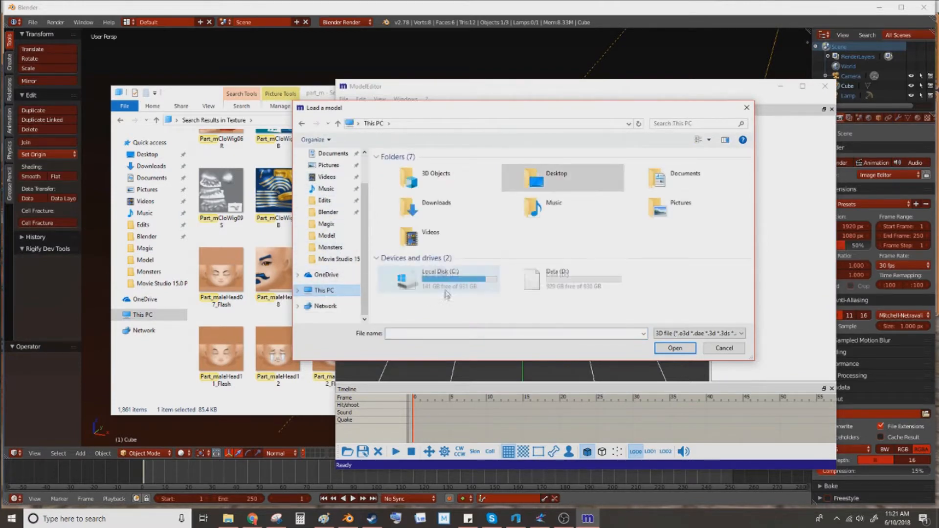
pyautogui.doubleClick(454, 272)
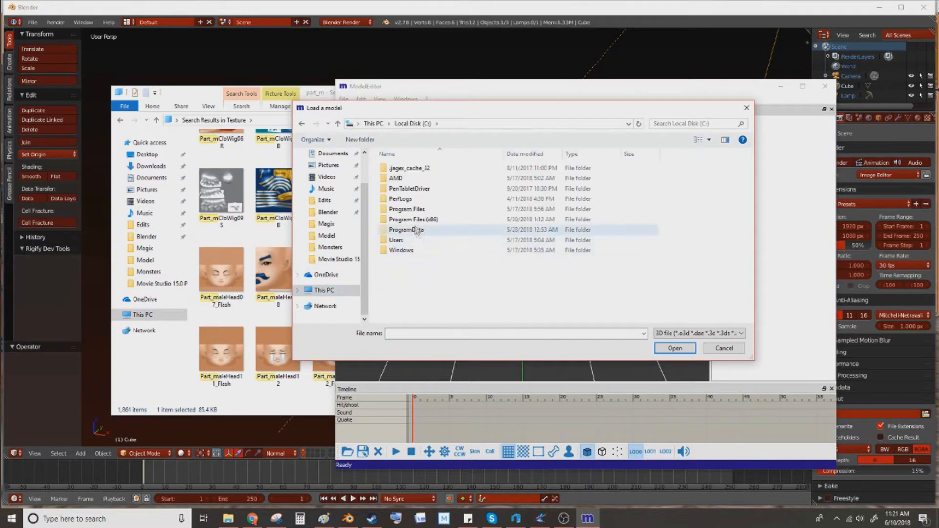
pyautogui.doubleClick(414, 220)
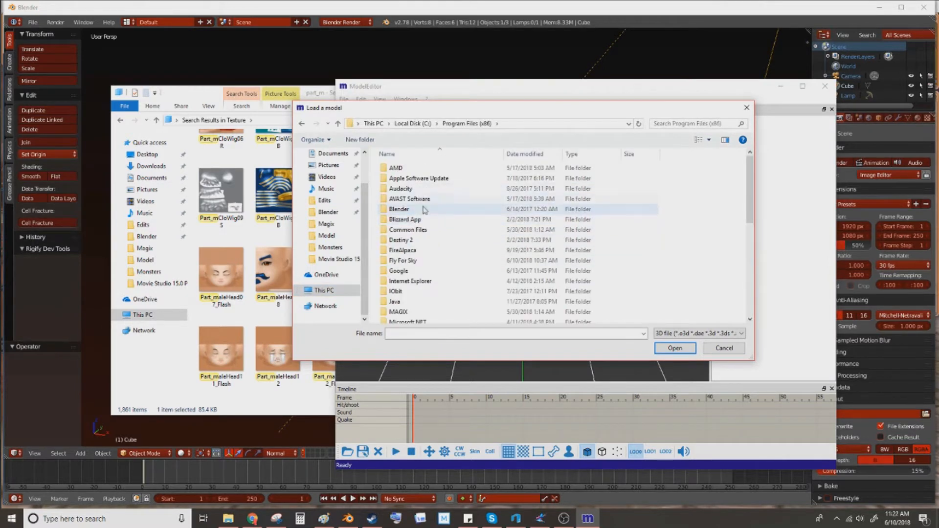
pyautogui.doubleClick(428, 264)
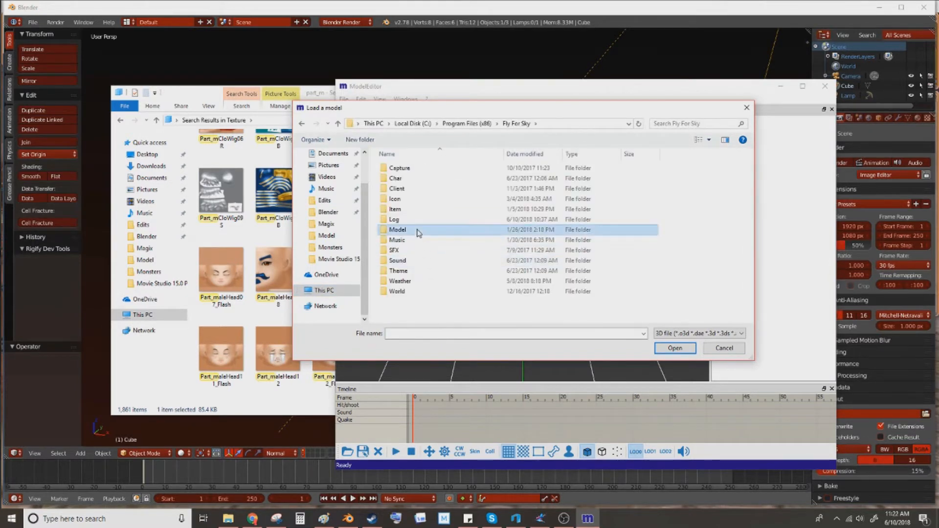
pyautogui.doubleClick(418, 232)
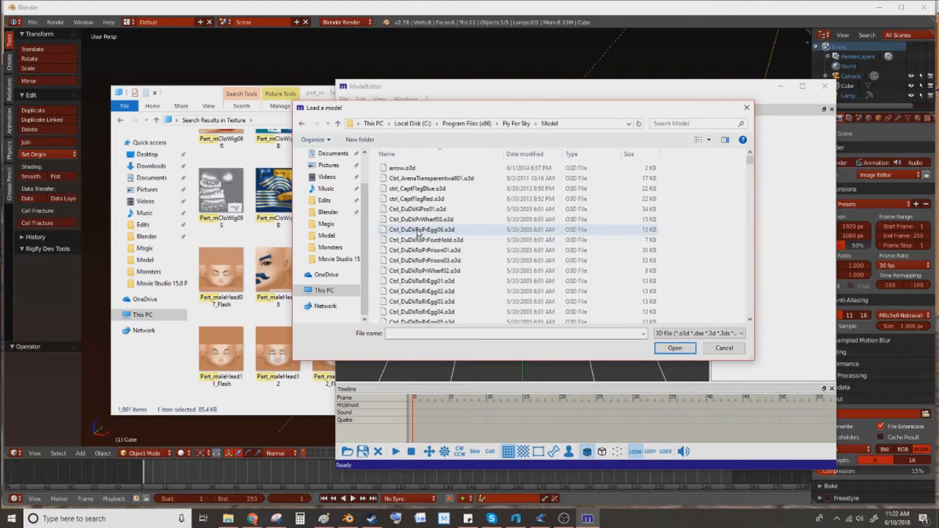
# Search the Model folder for "part_malehead07" and load Part_maleHead07.o3d.
pyautogui.click(666, 125)
pyautogui.write('part_malehead07')
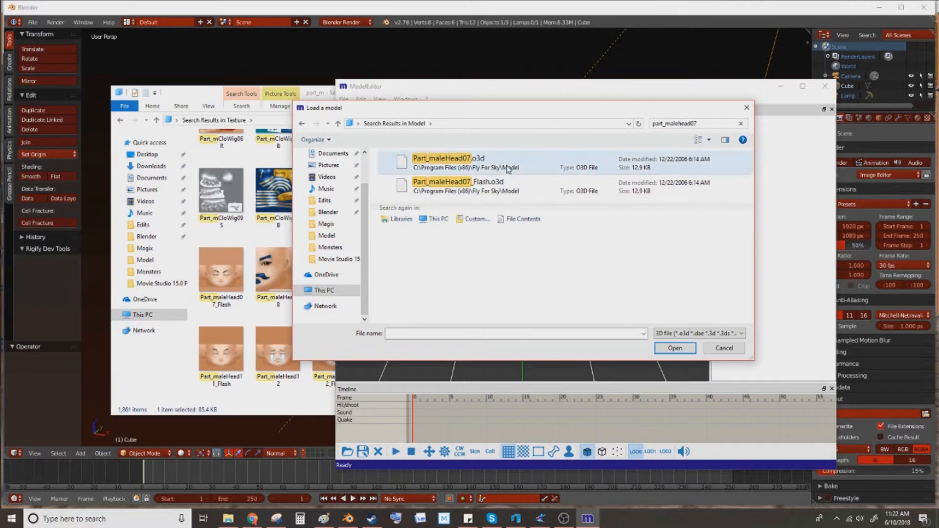
pyautogui.click(508, 169)
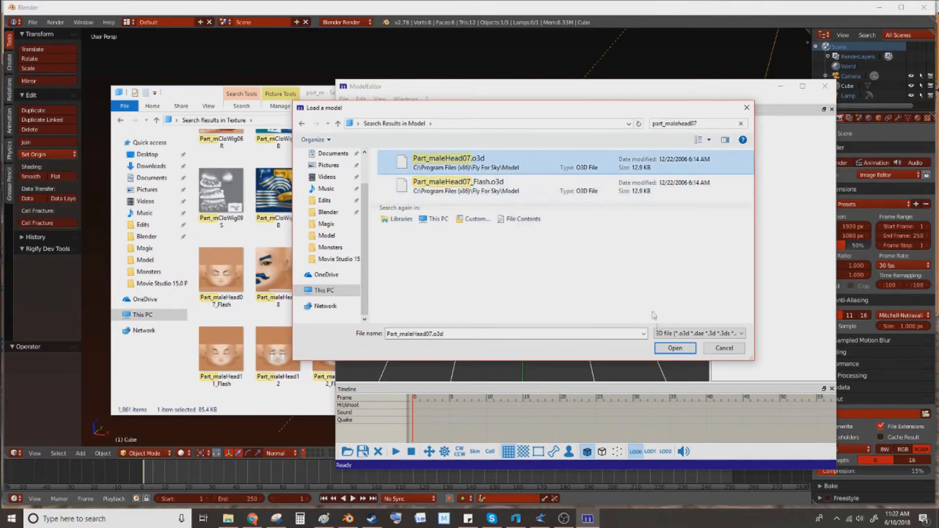
pyautogui.click(674, 348)
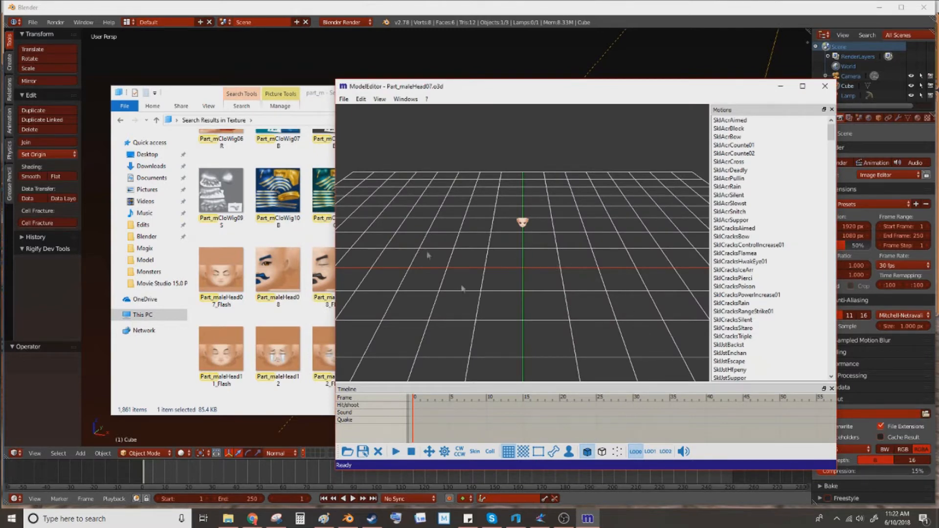
# Look through the motions listed for the male head model and return to the beginning of the list.
pyautogui.scroll(-10, 760, 237)
pyautogui.scroll(-10, 760, 236)
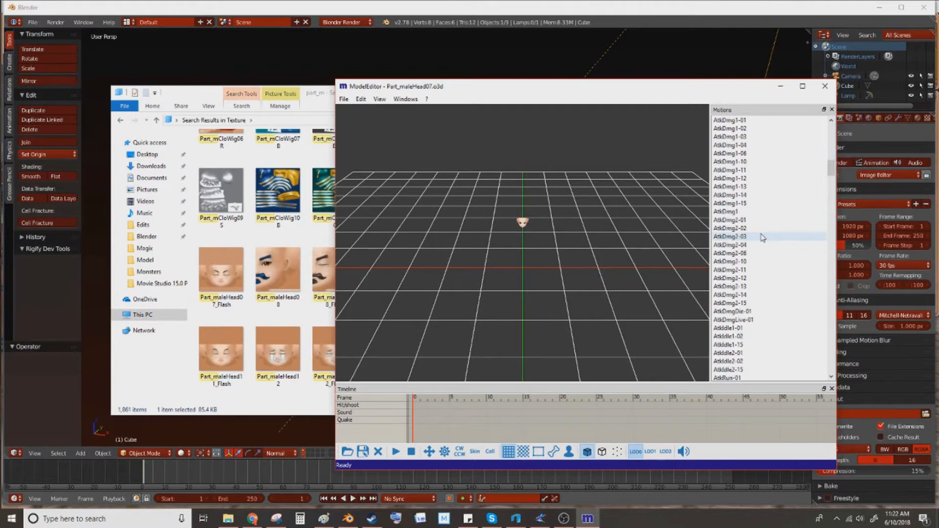
pyautogui.scroll(-10, 761, 237)
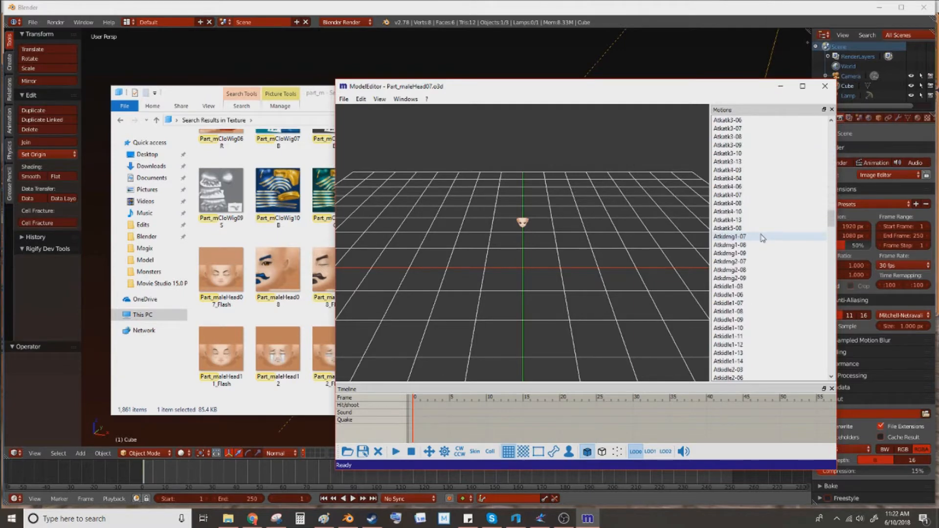
pyautogui.scroll(15, 763, 248)
pyautogui.scroll(15, 764, 250)
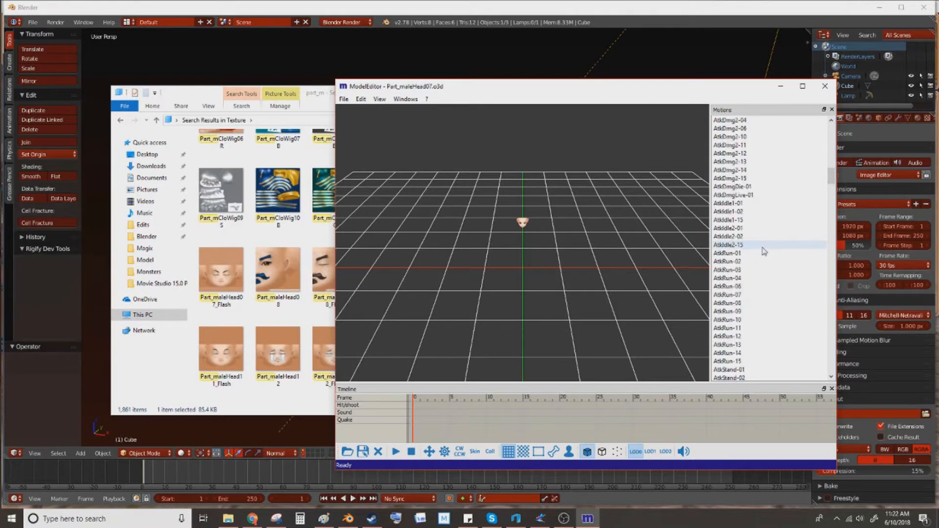
pyautogui.scroll(2, 765, 249)
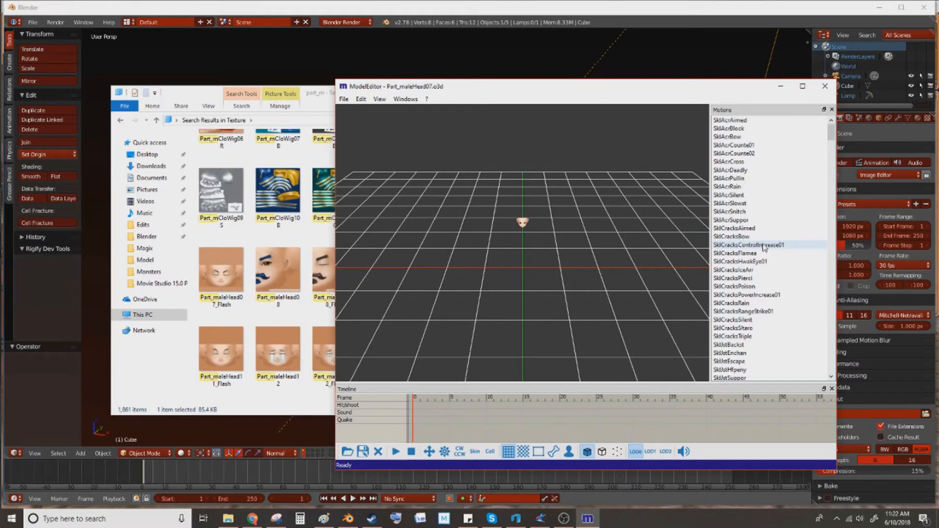
# Examine the loaded male head model up close from the front.
pyautogui.moveTo(576, 239); pyautogui.dragTo(561, 224, button='middle')
pyautogui.scroll(5, 561, 224)
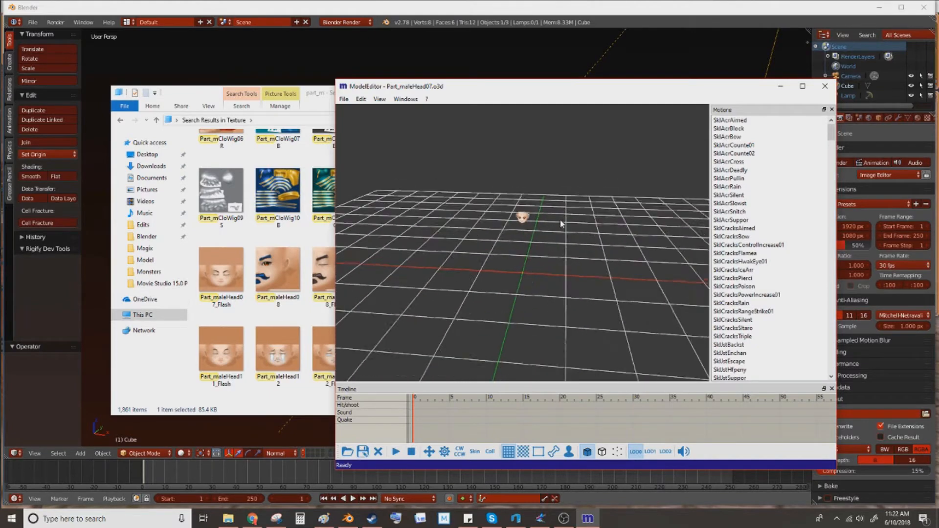
pyautogui.scroll(-3, 561, 224)
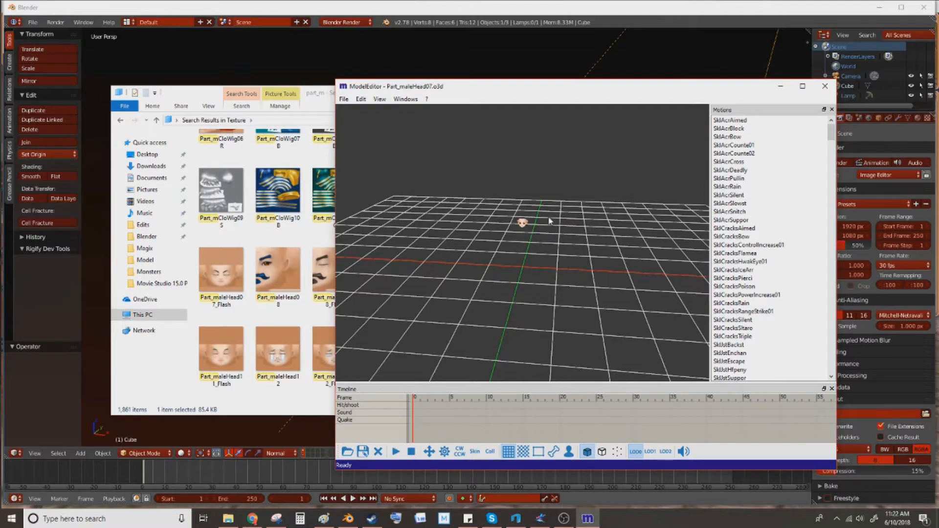
pyautogui.moveTo(570, 222); pyautogui.dragTo(570, 257, button='middle')
pyautogui.scroll(6, 570, 254)
pyautogui.scroll(-3, 561, 308)
pyautogui.moveTo(562, 306); pyautogui.dragTo(557, 245, button='middle')
pyautogui.moveTo(557, 245); pyautogui.dragTo(590, 281, button='right')
pyautogui.scroll(2, 590, 281)
pyautogui.moveTo(588, 219); pyautogui.dragTo(589, 268, button='right')
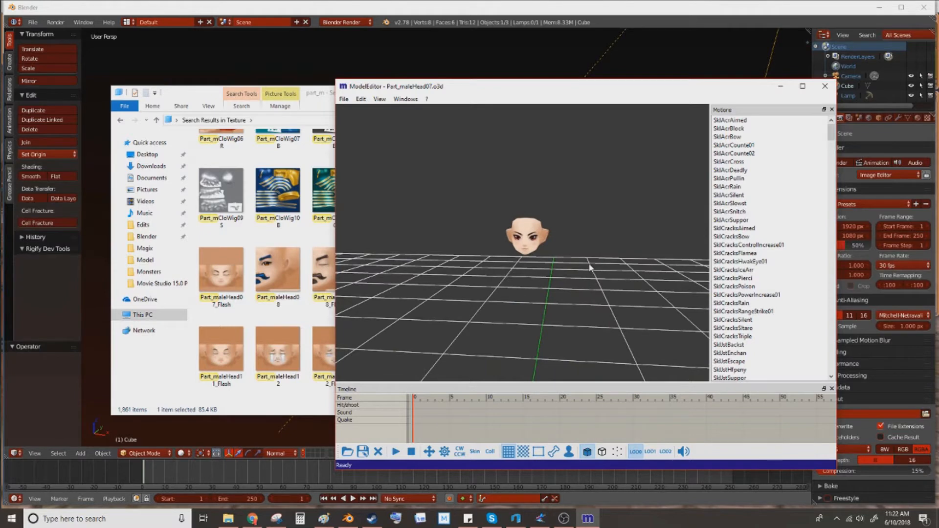
# Shift the texture search results window slightly away from ModelEditor and return to ModelEditor.
pyautogui.click(212, 94)
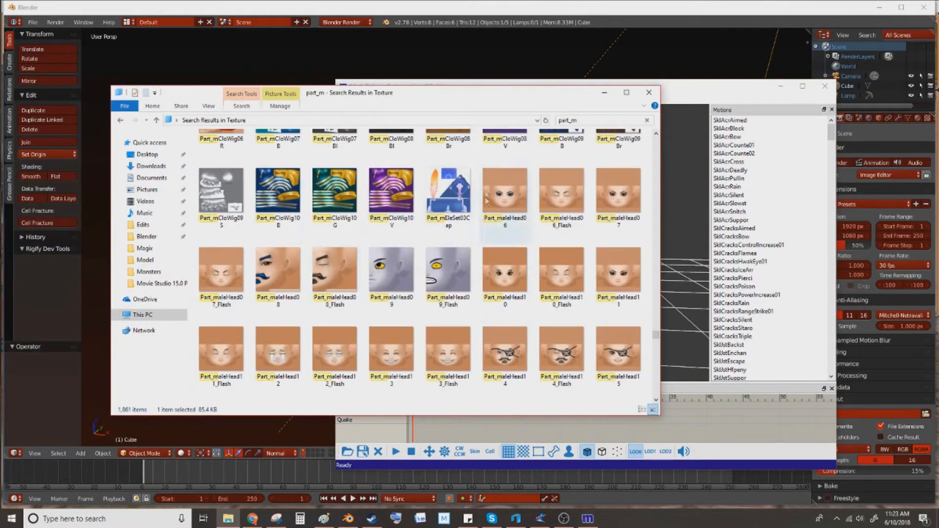
pyautogui.moveTo(453, 98); pyautogui.dragTo(420, 97)
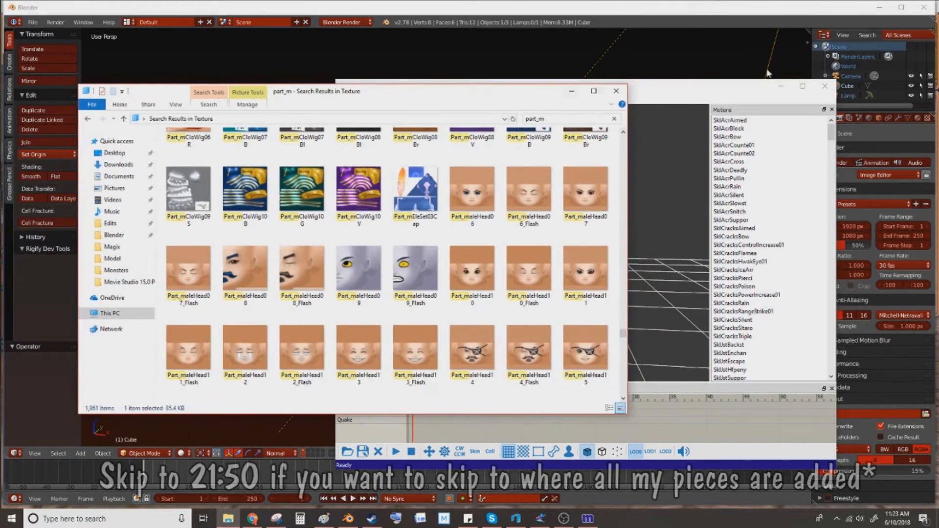
pyautogui.click(725, 93)
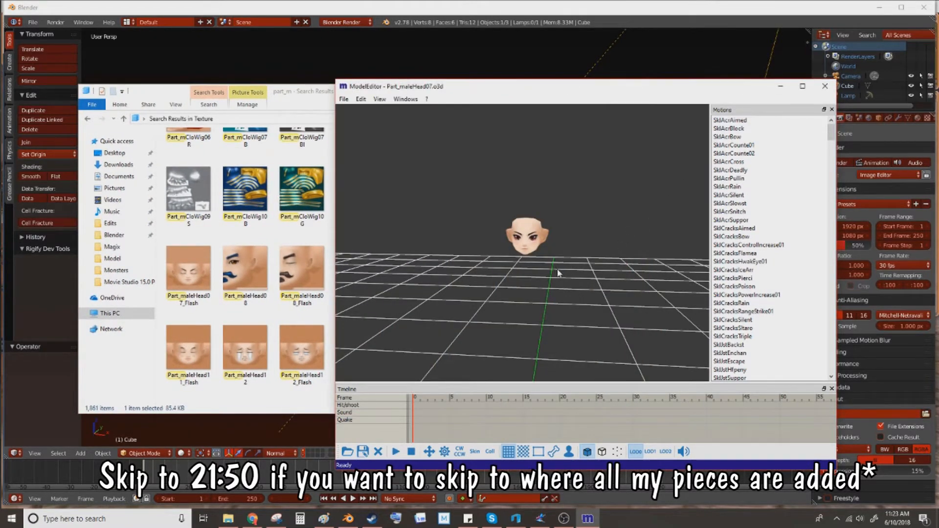
pyautogui.click(859, 518)
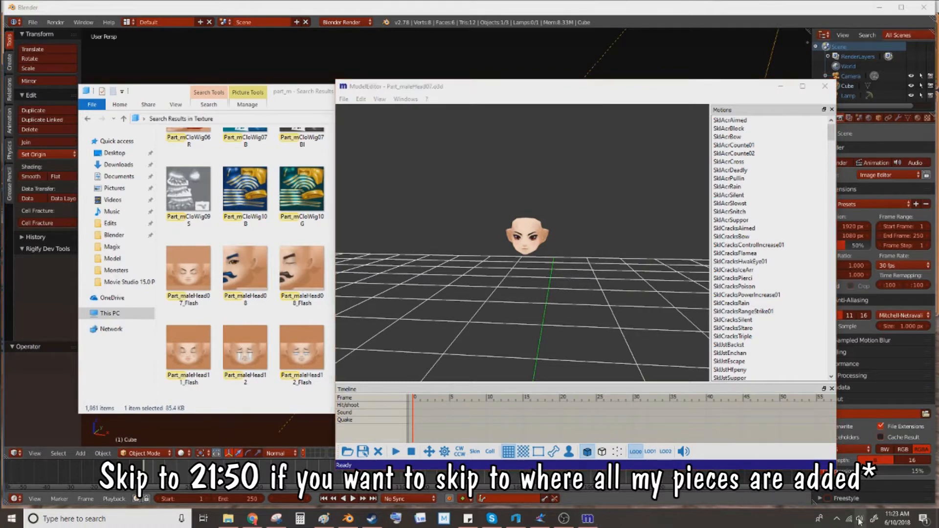
pyautogui.click(852, 496)
pyautogui.click(765, 522)
pyautogui.click(524, 90)
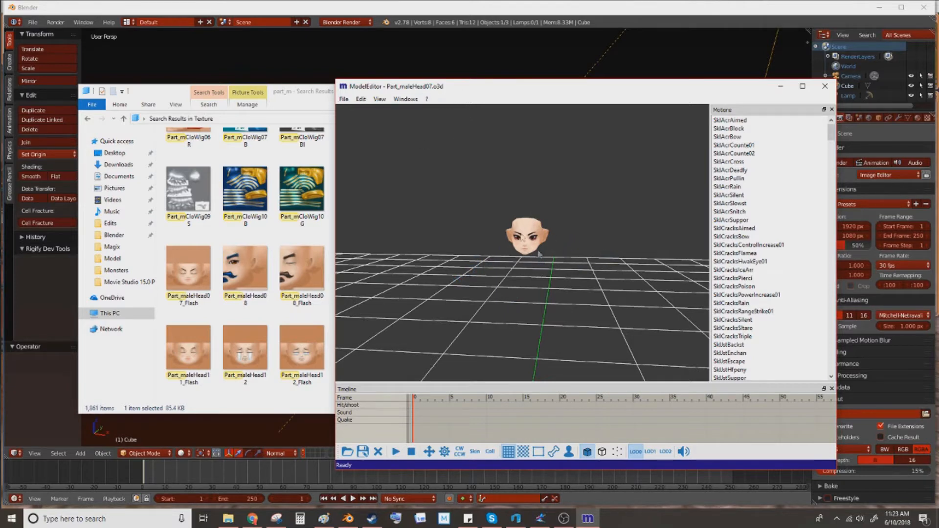
# Return to the part_m texture results and look through the male costume textures as far as the Warlord set.
pyautogui.click(300, 101)
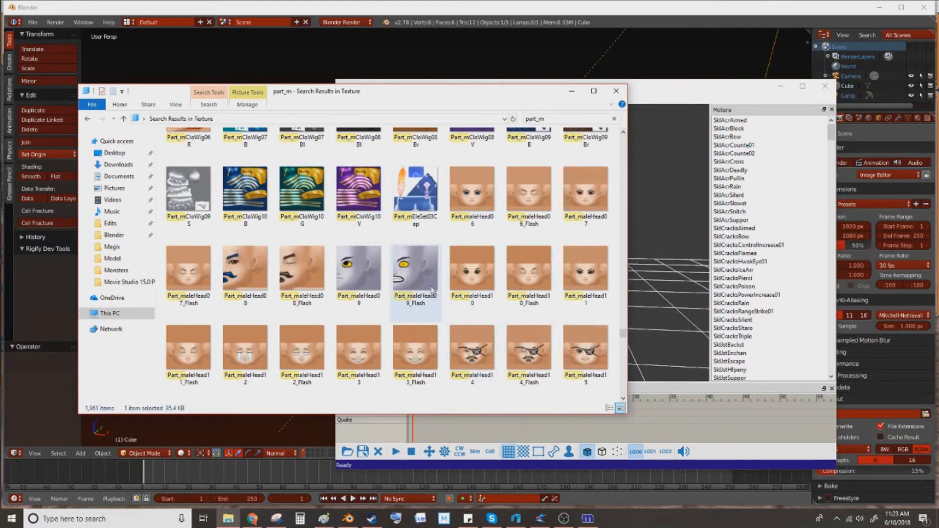
pyautogui.scroll(-10, 430, 286)
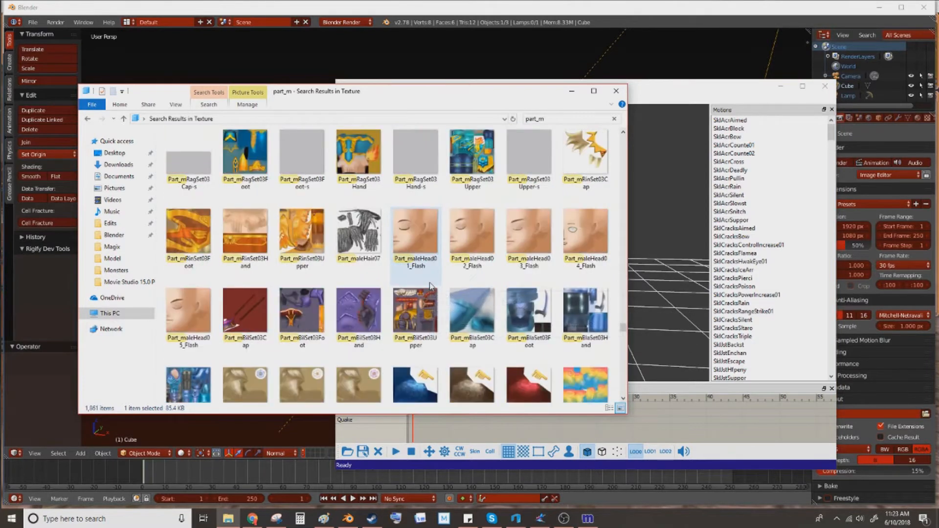
pyautogui.scroll(10, 431, 286)
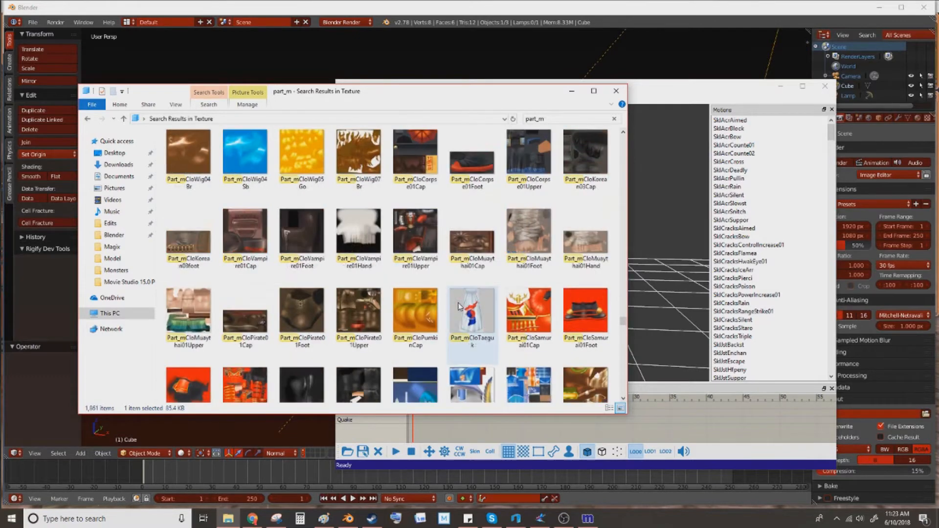
pyautogui.scroll(10, 459, 307)
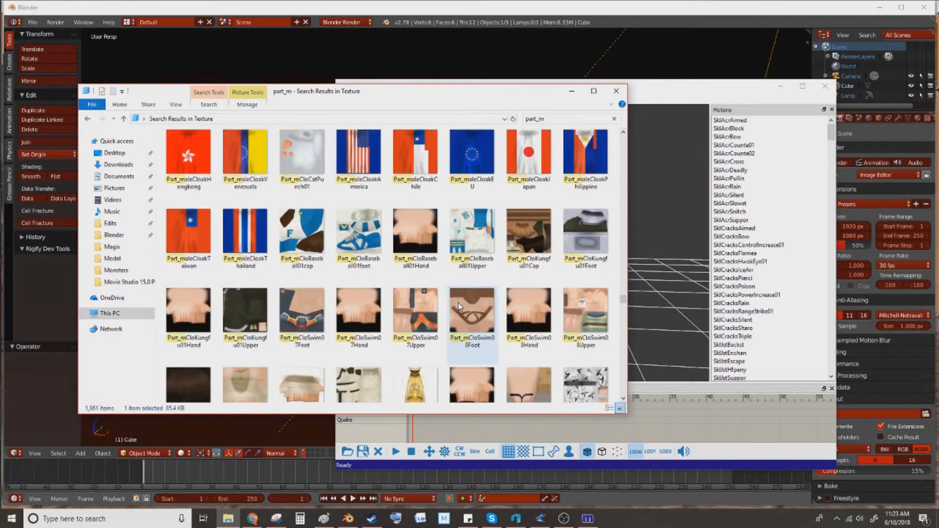
pyautogui.scroll(6, 459, 307)
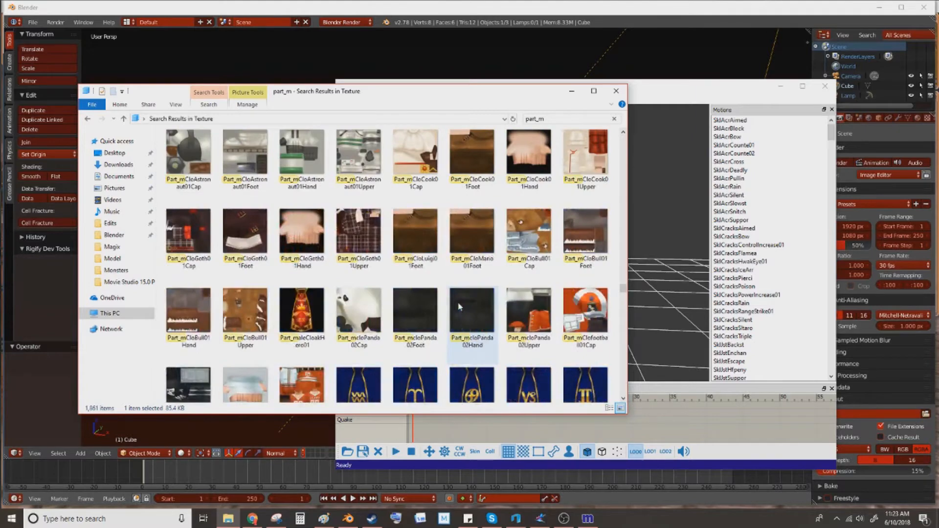
pyautogui.scroll(6, 460, 306)
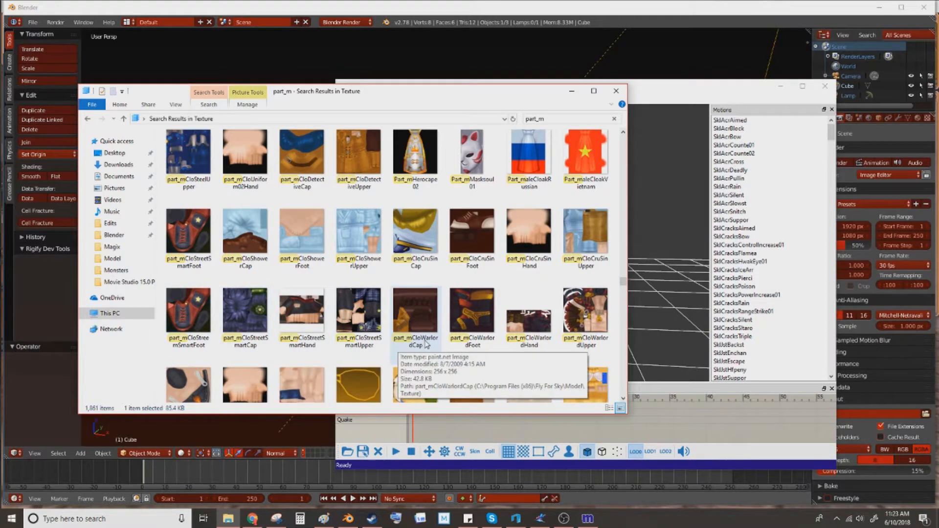
# Look back through the part_m textures from the Warlord set to the Christmas costume and select Part_mCloChristmasCap.
pyautogui.scroll(8, 468, 308)
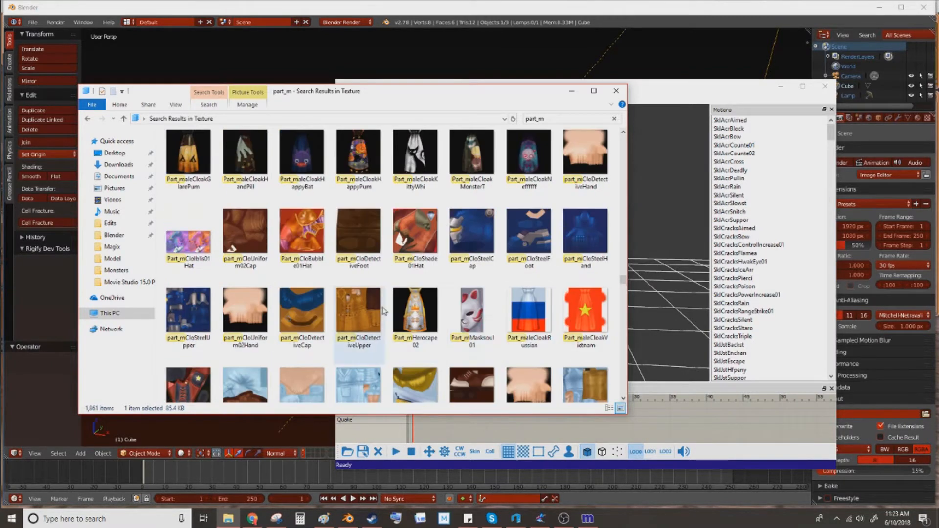
pyautogui.scroll(5, 382, 311)
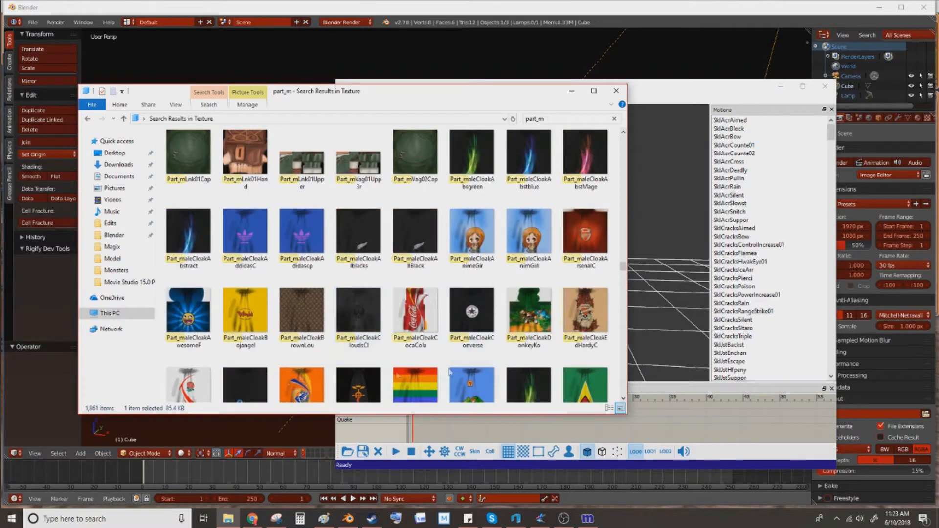
pyautogui.scroll(5, 428, 361)
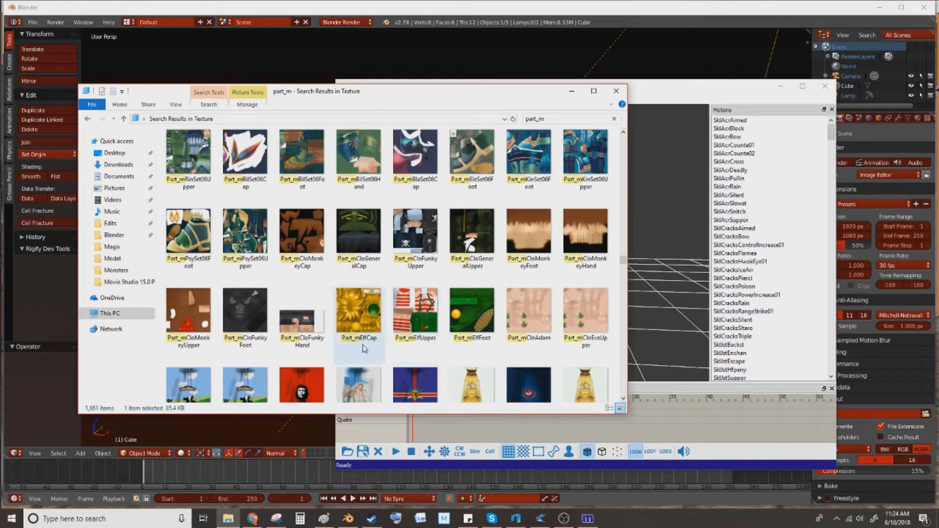
pyautogui.scroll(3, 407, 347)
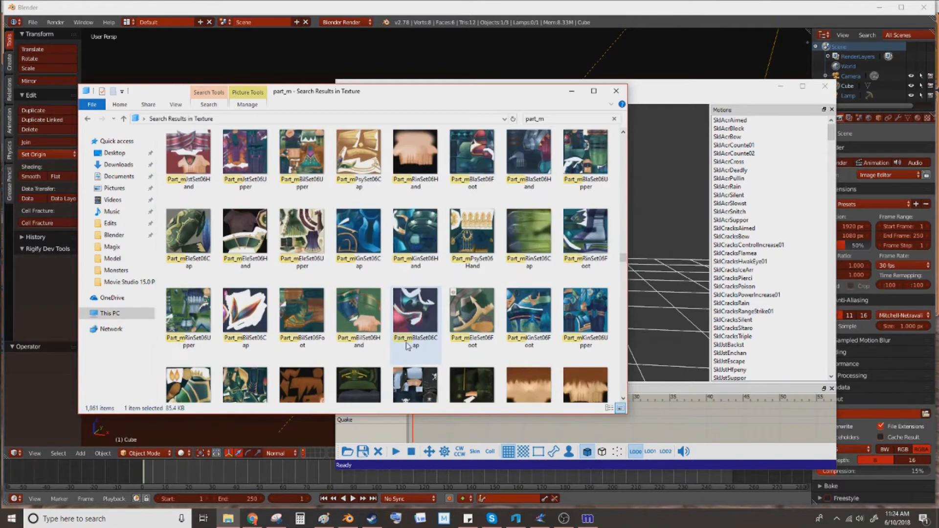
pyautogui.scroll(5, 407, 345)
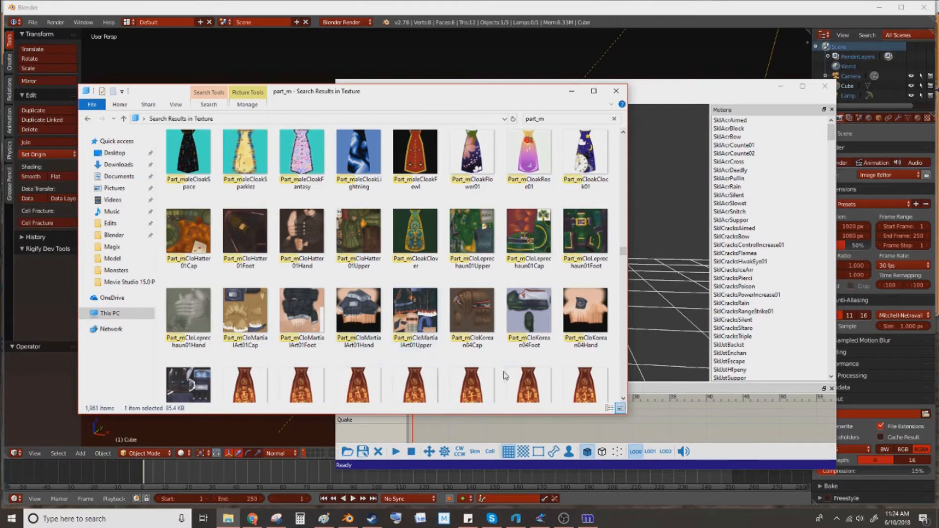
pyautogui.scroll(5, 435, 332)
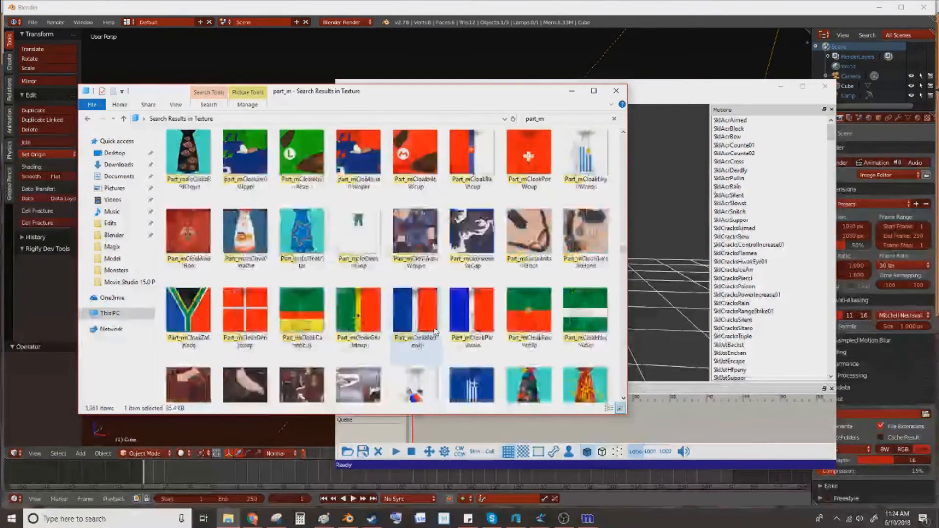
pyautogui.scroll(3, 433, 324)
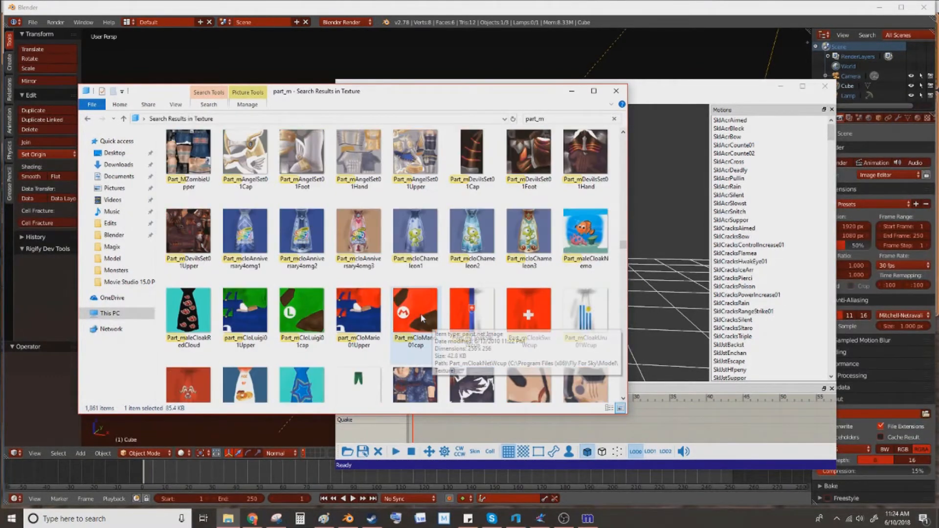
pyautogui.scroll(5, 422, 318)
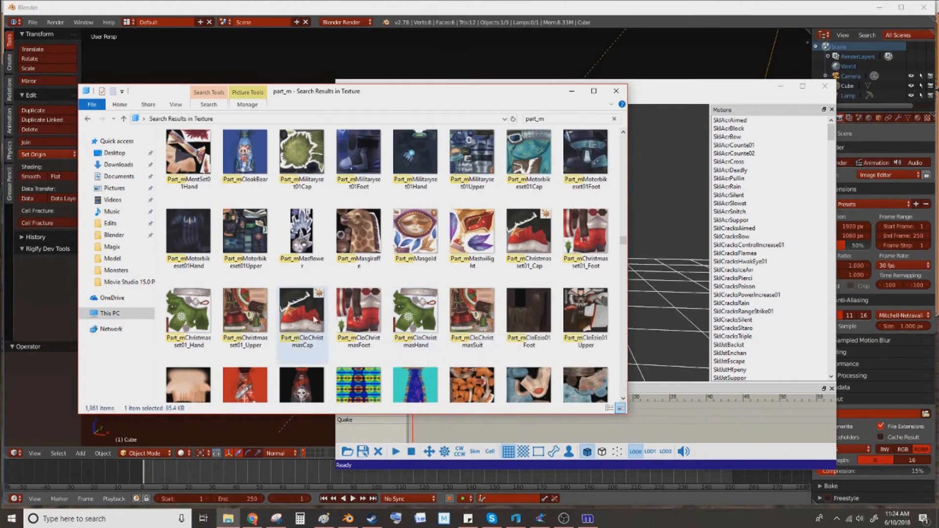
pyautogui.moveTo(313, 319)
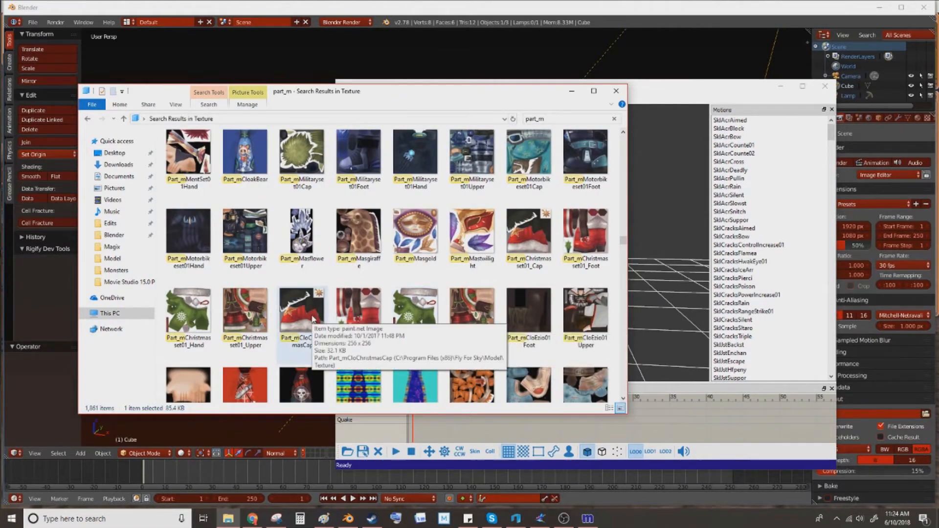
pyautogui.click(301, 350)
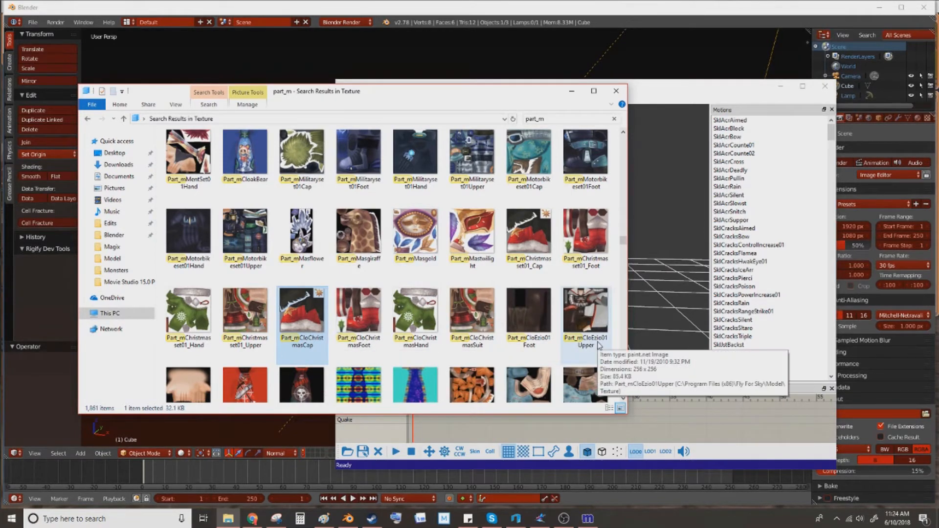
# Look further back through the male costume textures to the pink Yukata set and select part_mApinkYukata_Cap.
pyautogui.scroll(2, 597, 344)
pyautogui.scroll(5, 601, 350)
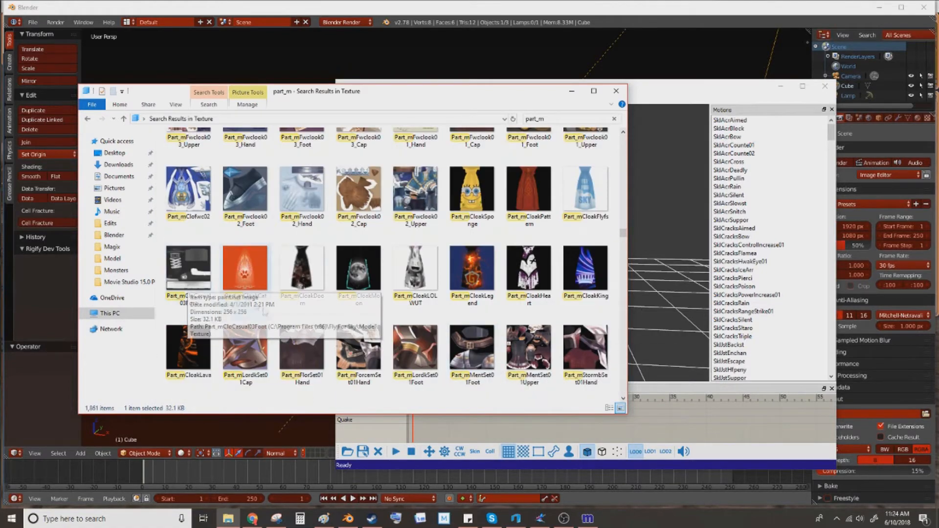
pyautogui.scroll(4, 486, 358)
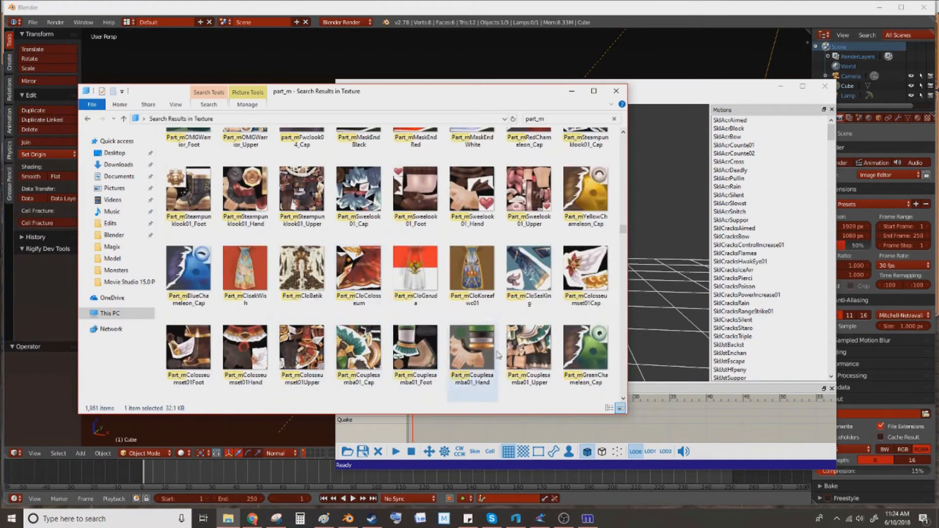
pyautogui.moveTo(541, 309)
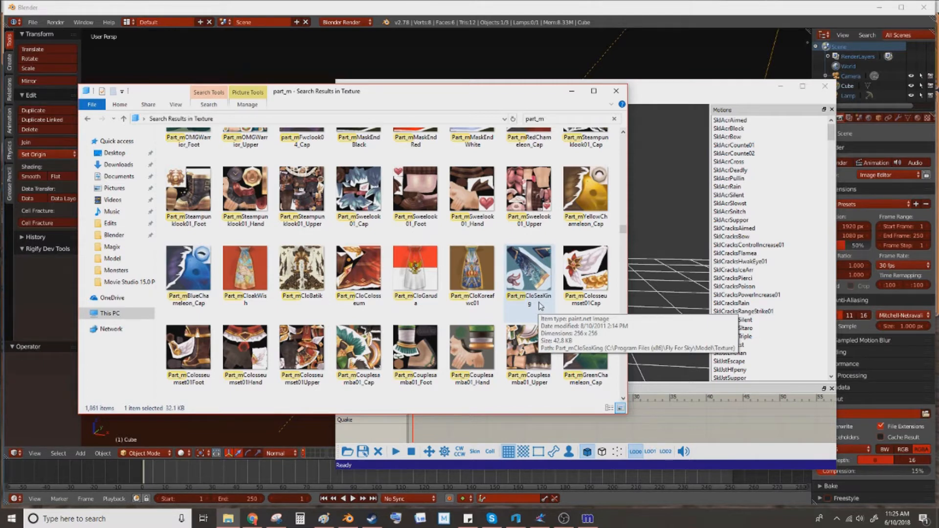
pyautogui.scroll(2, 513, 307)
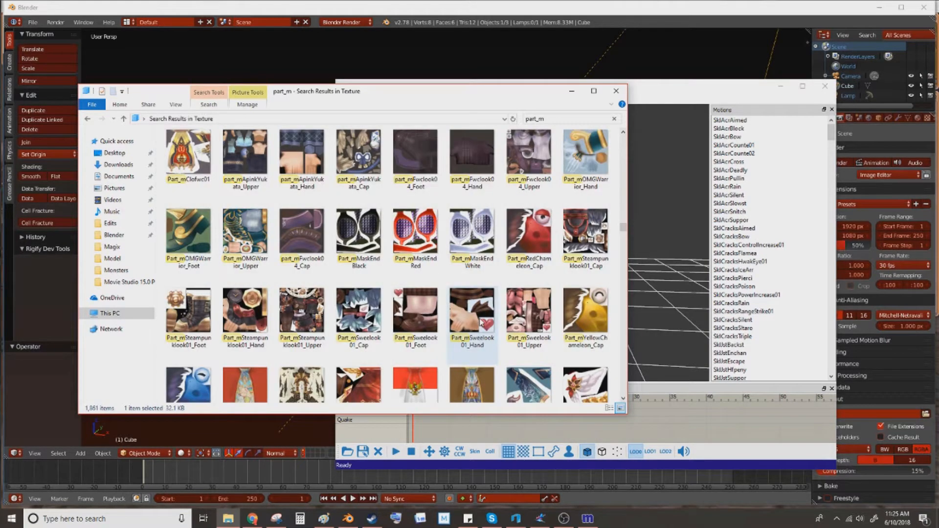
pyautogui.scroll(3, 460, 362)
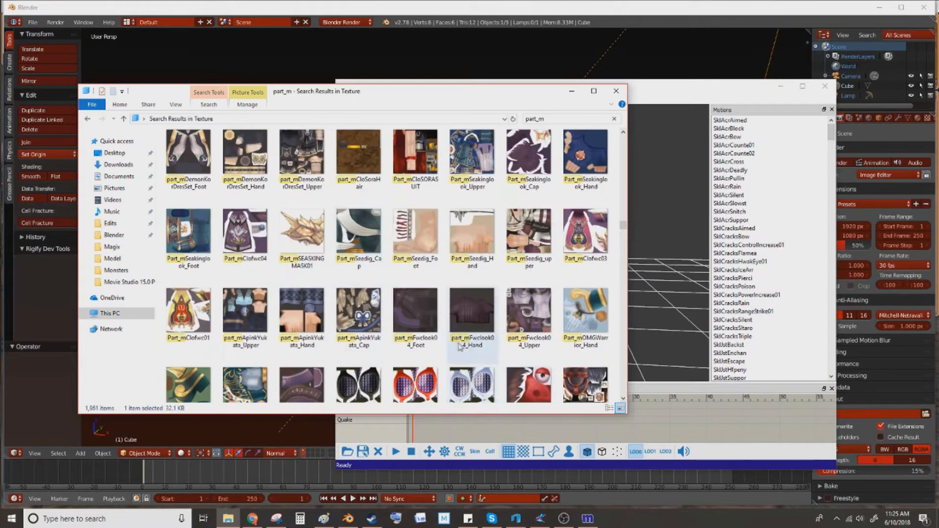
pyautogui.click(370, 335)
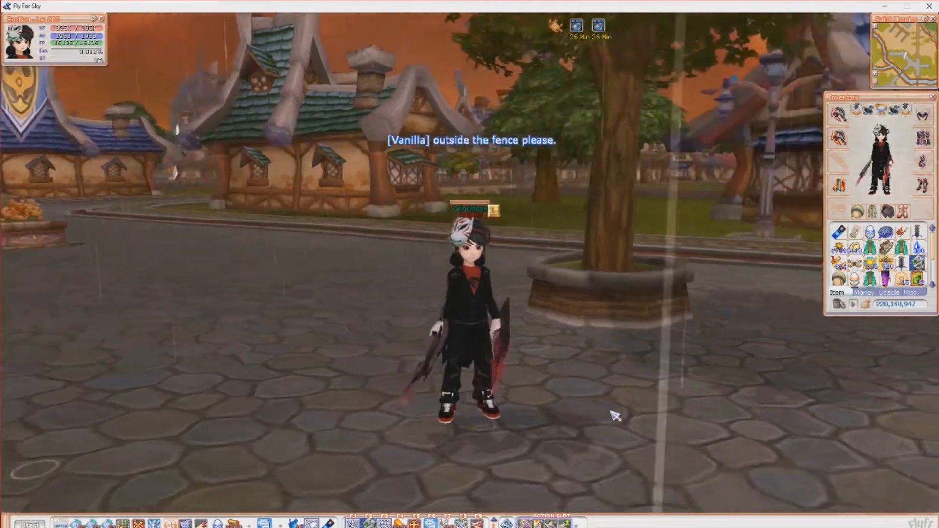
# Examine the character's mask and hair up close in the Fly For Sky game, then return to the part_m texture results.
pyautogui.scroll(4, 623, 413)
pyautogui.moveTo(623, 413); pyautogui.dragTo(450, 408, button='right')
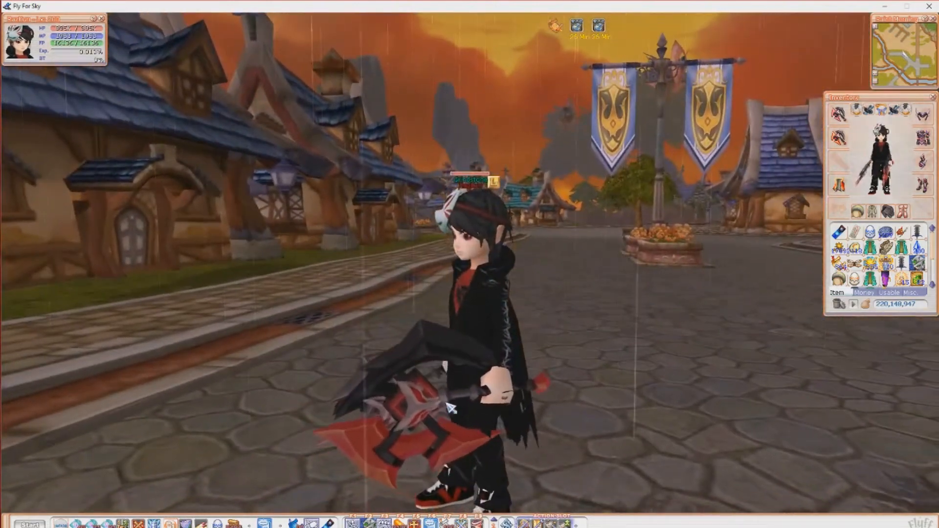
pyautogui.moveTo(470, 210); pyautogui.dragTo(603, 310, button='right')
pyautogui.hotkey('alt', 'Tab')
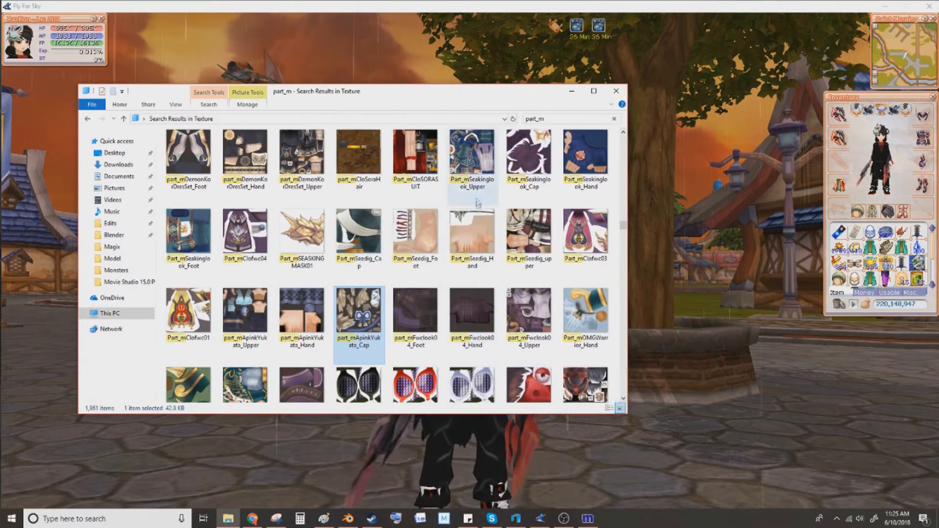
pyautogui.click(589, 518)
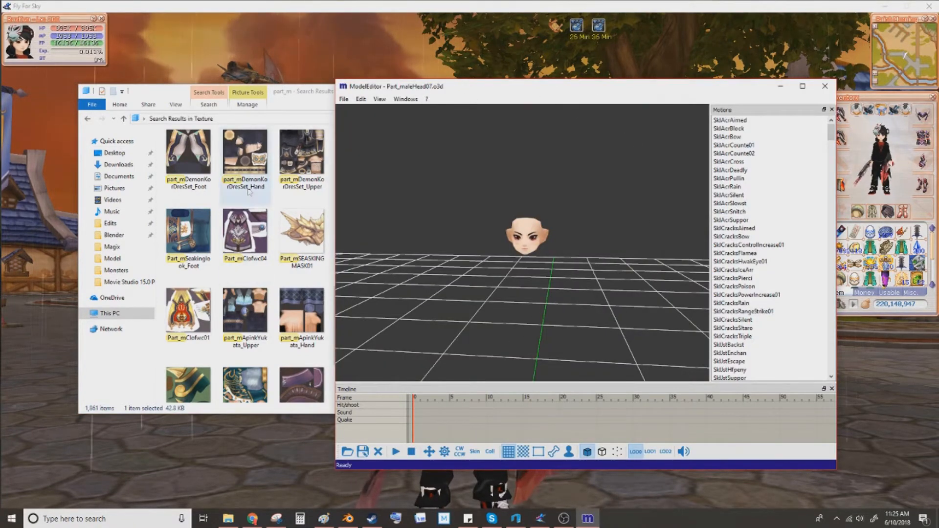
pyautogui.click(295, 89)
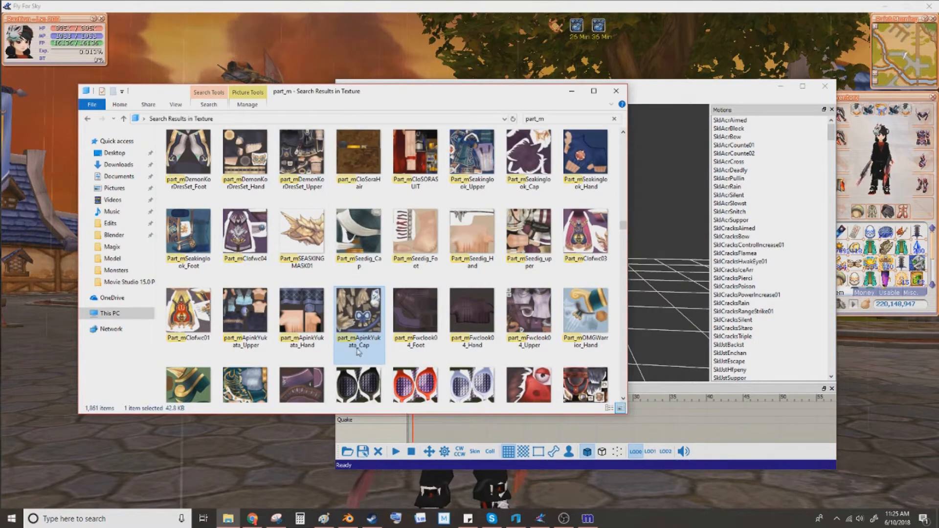
# In ModelEditor, search the Model folder for part_mapink and load Part_mApinkYukata_Cap.o3d.
pyautogui.click(670, 84)
pyautogui.click(344, 100)
pyautogui.click(356, 115)
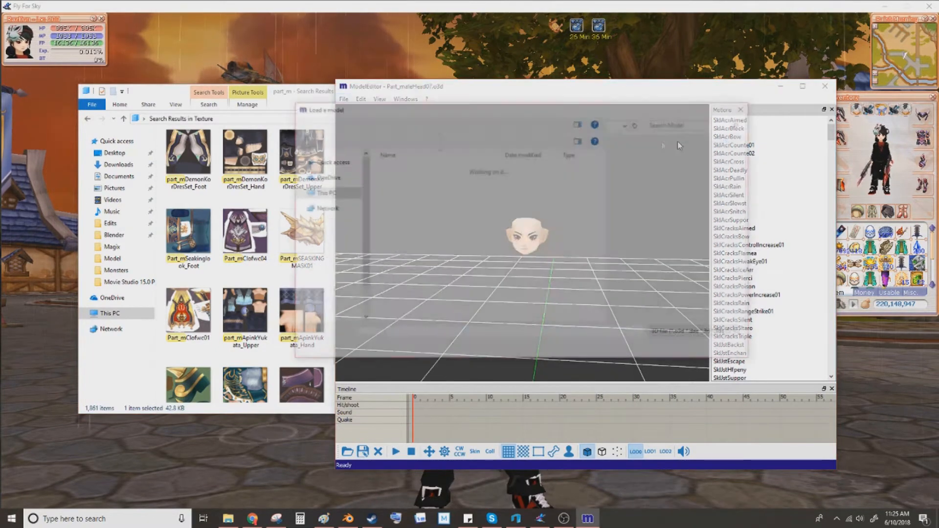
pyautogui.click(686, 123)
pyautogui.write('part')
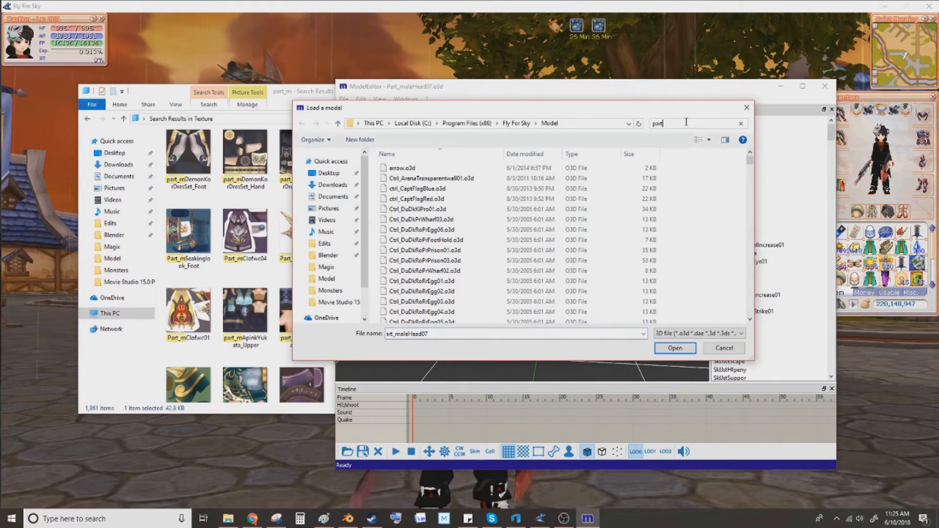
pyautogui.write('_m')
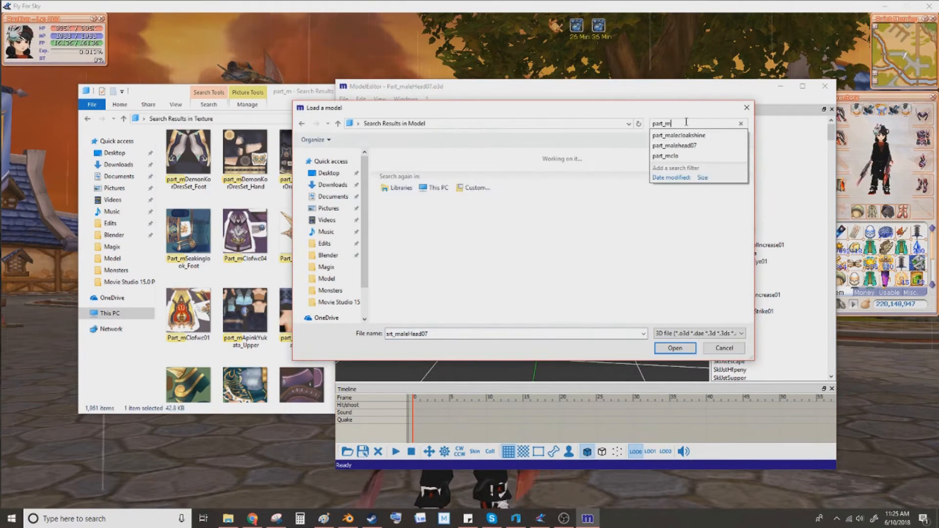
pyautogui.write('apink')
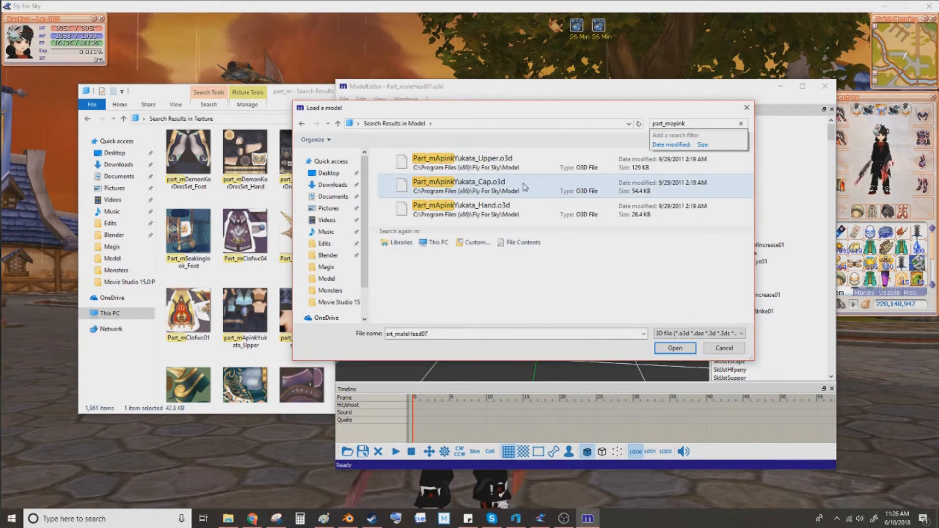
pyautogui.click(525, 187)
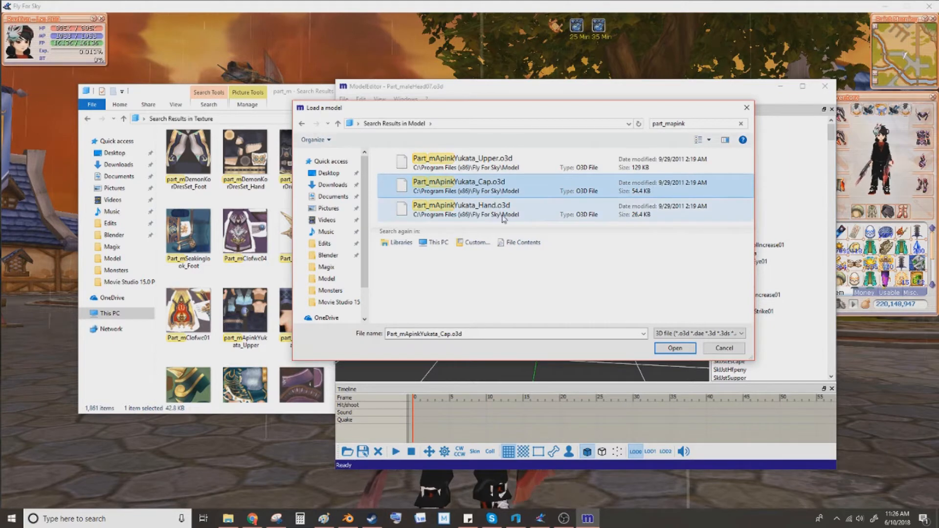
pyautogui.doubleClick(498, 186)
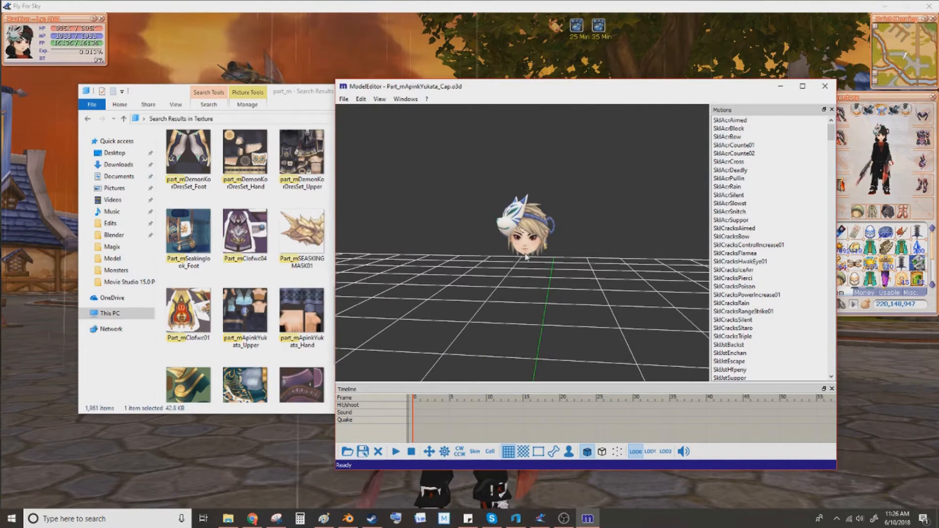
# Compare the loaded cap model with its texture, then look back through the part_m textures and select part_mCloCloudFoot02.
pyautogui.click(290, 96)
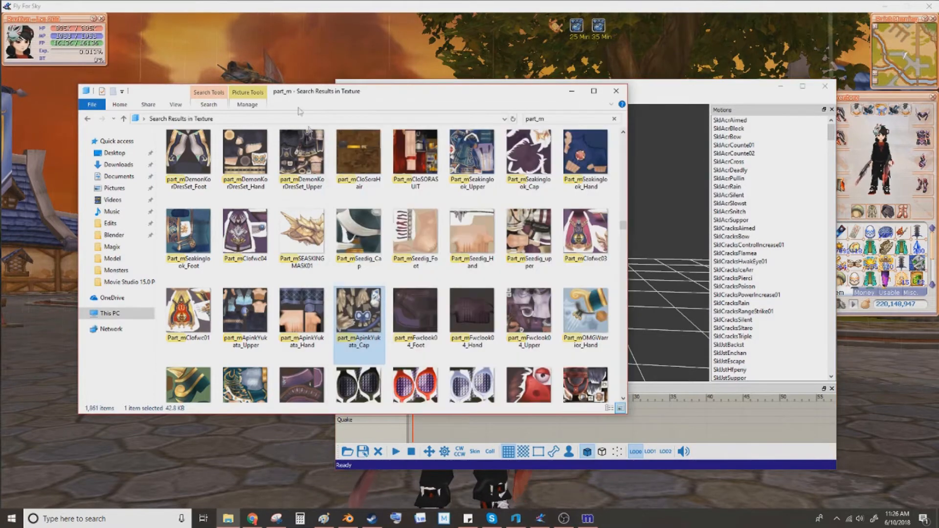
pyautogui.click(668, 98)
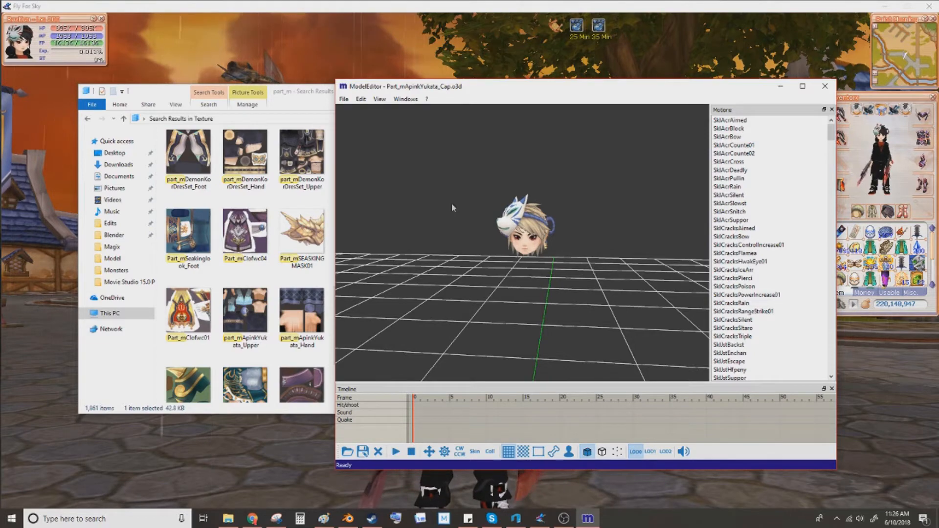
pyautogui.hotkey('alt', 'Tab')
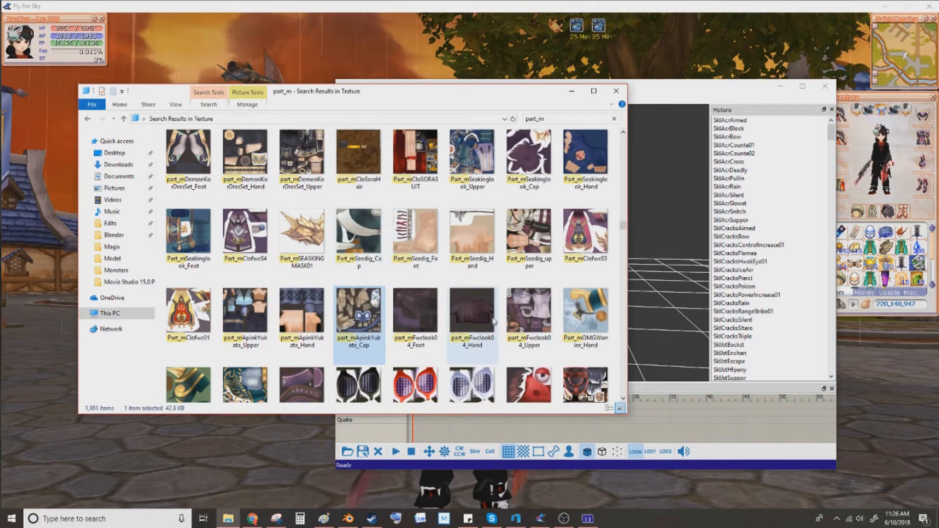
pyautogui.scroll(3, 573, 324)
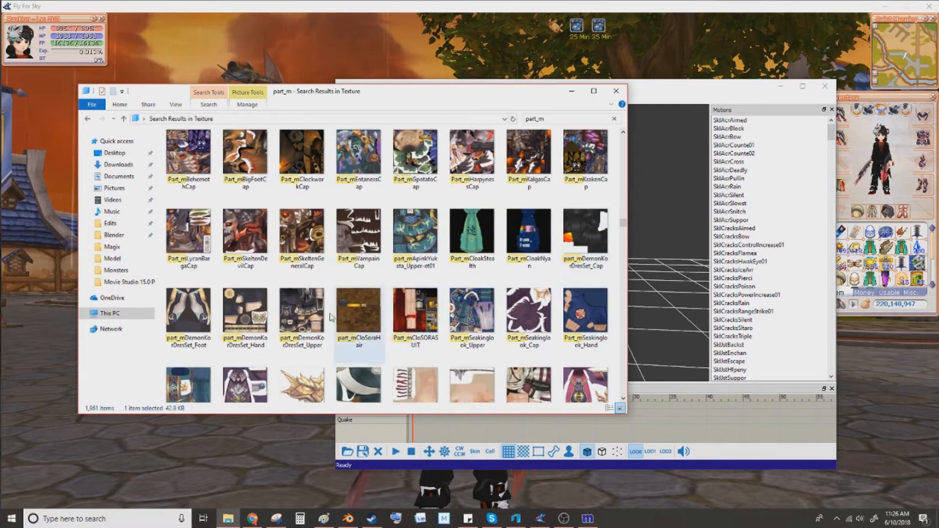
pyautogui.scroll(3, 294, 284)
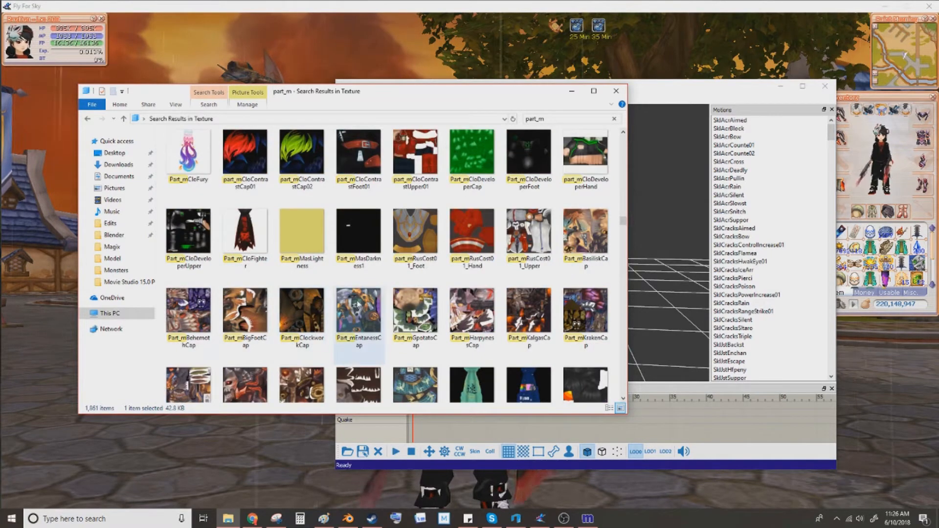
pyautogui.scroll(8, 322, 263)
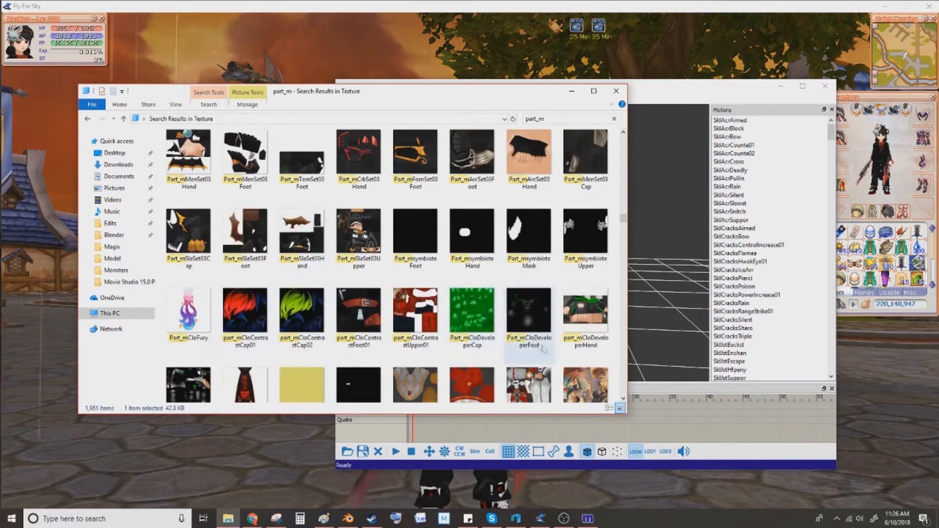
pyautogui.scroll(10, 522, 357)
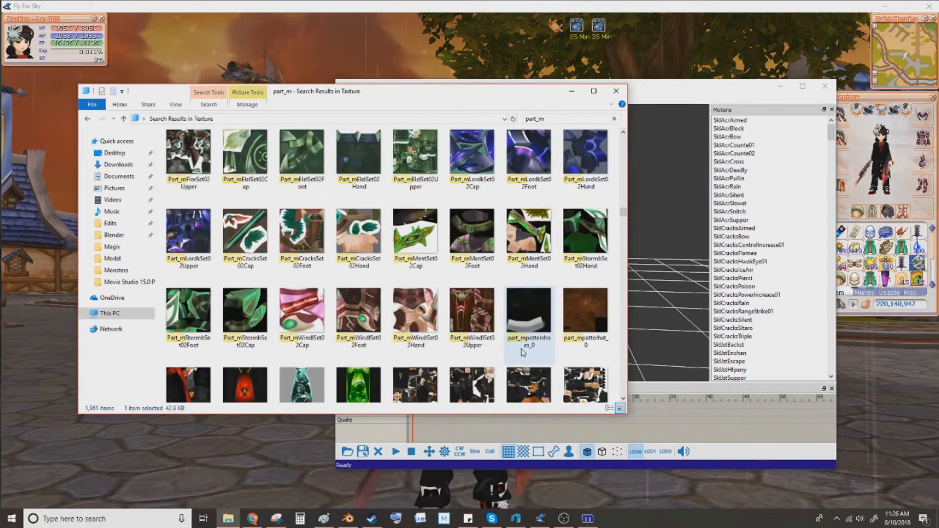
pyautogui.scroll(3, 327, 242)
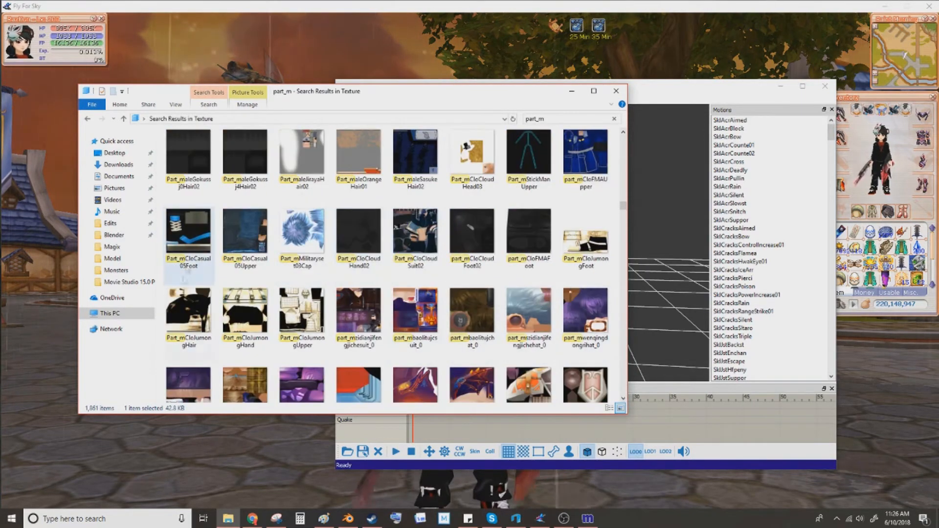
pyautogui.click(473, 232)
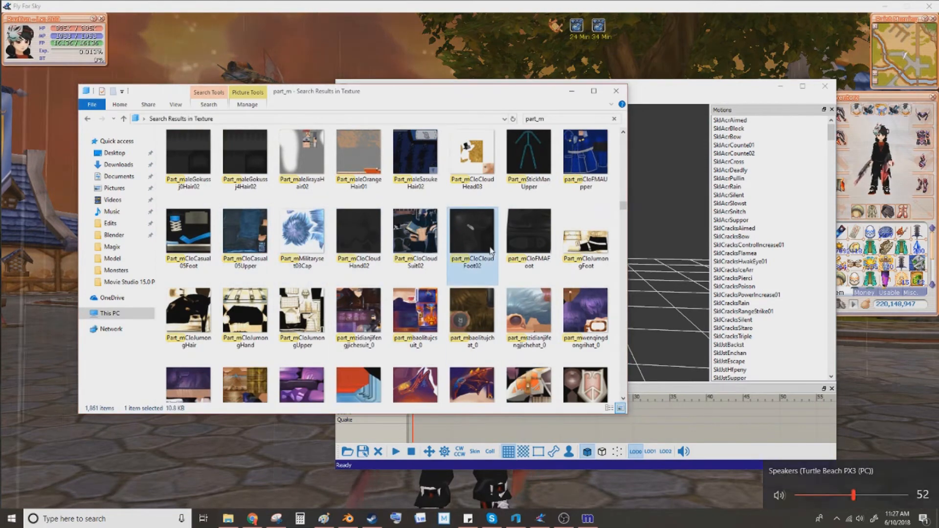
# Look further back through the part_m texture results and select Part_mCloNameles.
pyautogui.scroll(3, 492, 285)
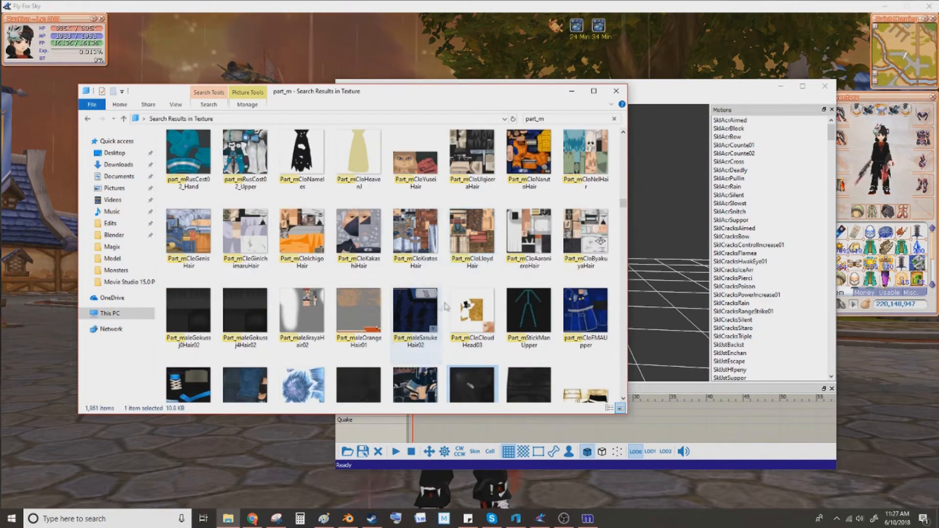
pyautogui.scroll(3, 320, 337)
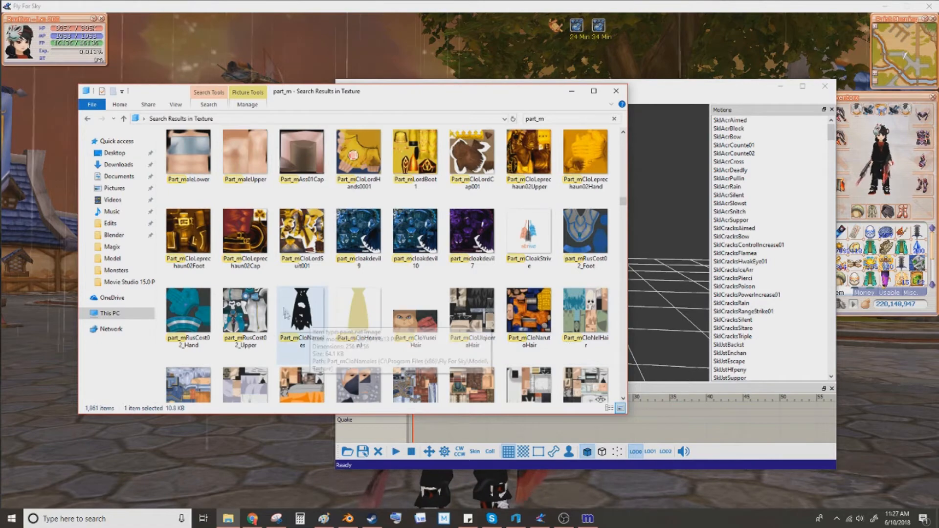
pyautogui.click(291, 353)
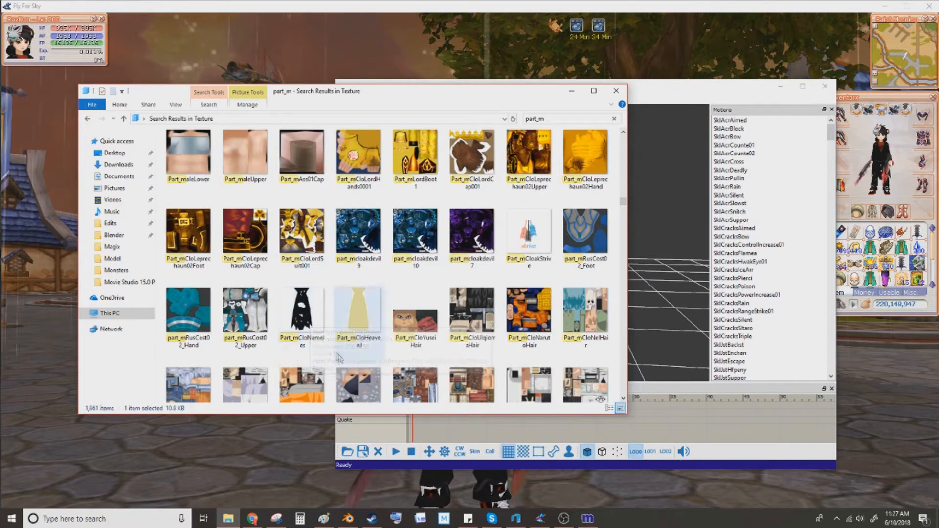
# In ModelEditor, search the Model folder for part_mclona, load Part_mCloNameles.o3d and view the cloak from another angle.
pyautogui.click(735, 89)
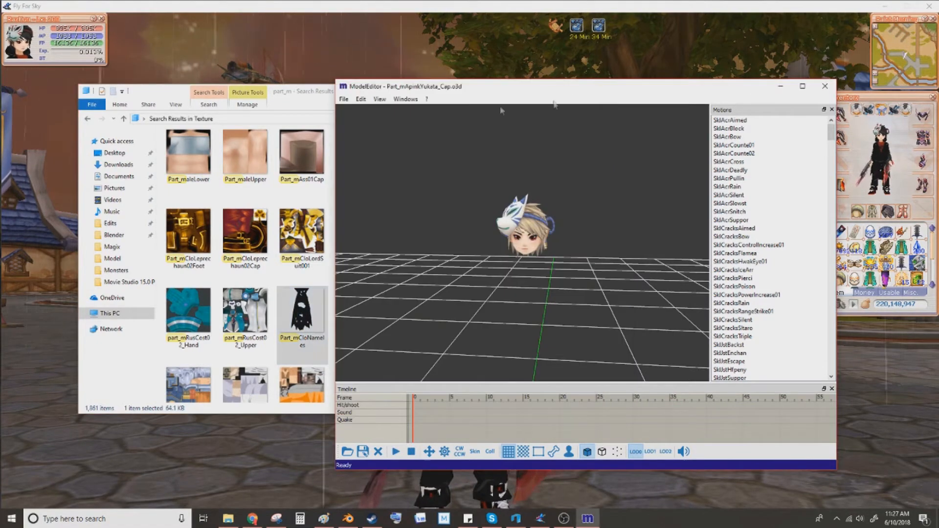
pyautogui.click(343, 100)
pyautogui.click(374, 110)
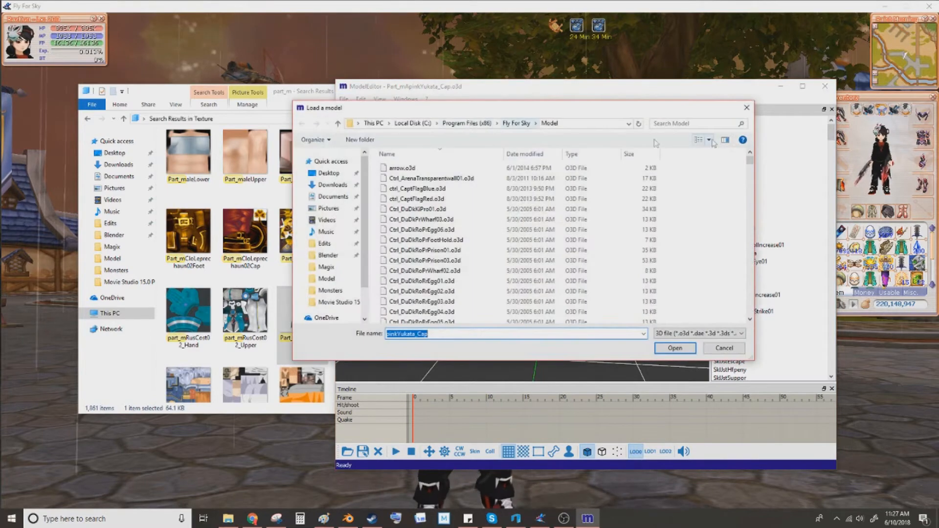
pyautogui.click(728, 123)
pyautogui.write('part_mclona')
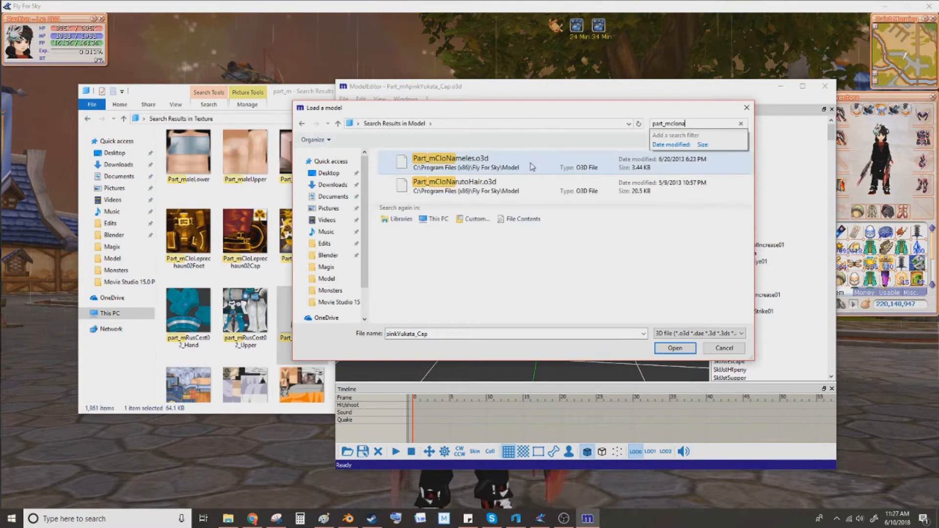
pyautogui.click(533, 168)
pyautogui.click(677, 348)
pyautogui.moveTo(602, 308); pyautogui.dragTo(612, 278, button='middle')
# Search the Model folder for part_malehead07, load Part_maleHead07.o3d and turn the view to see the face.
pyautogui.click(360, 98)
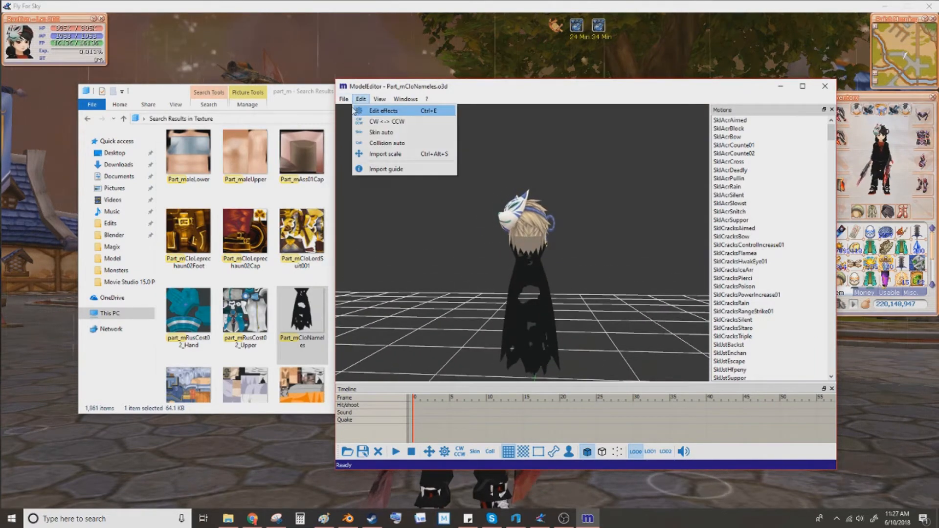
pyautogui.click(348, 109)
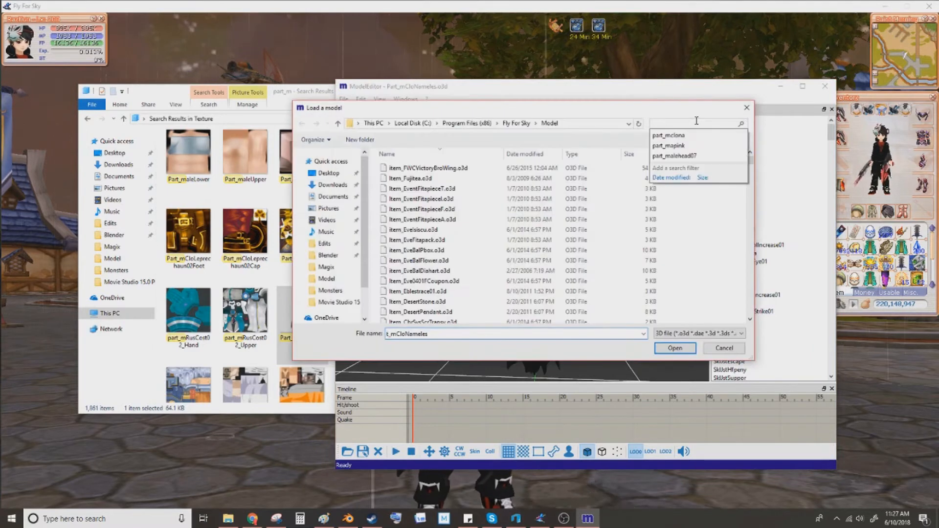
pyautogui.click(697, 121)
pyautogui.write('part_m')
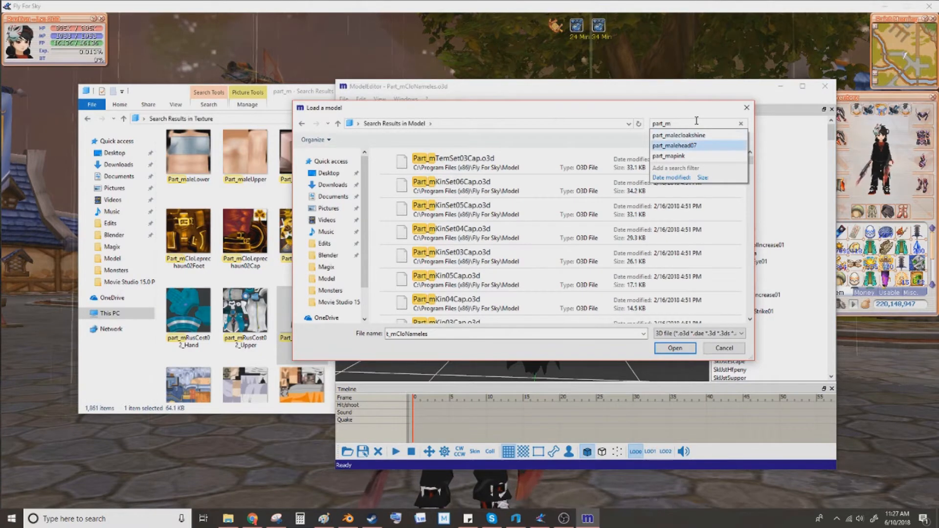
pyautogui.click(680, 145)
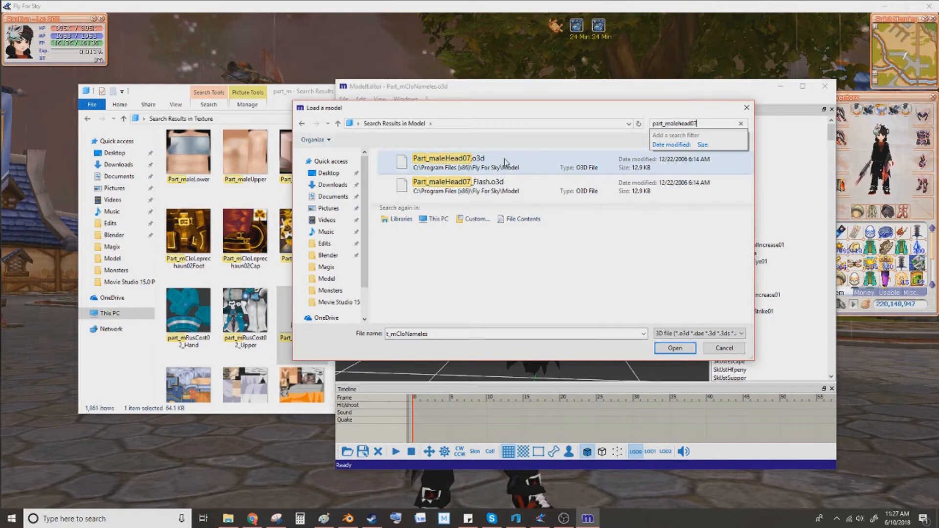
pyautogui.click(505, 161)
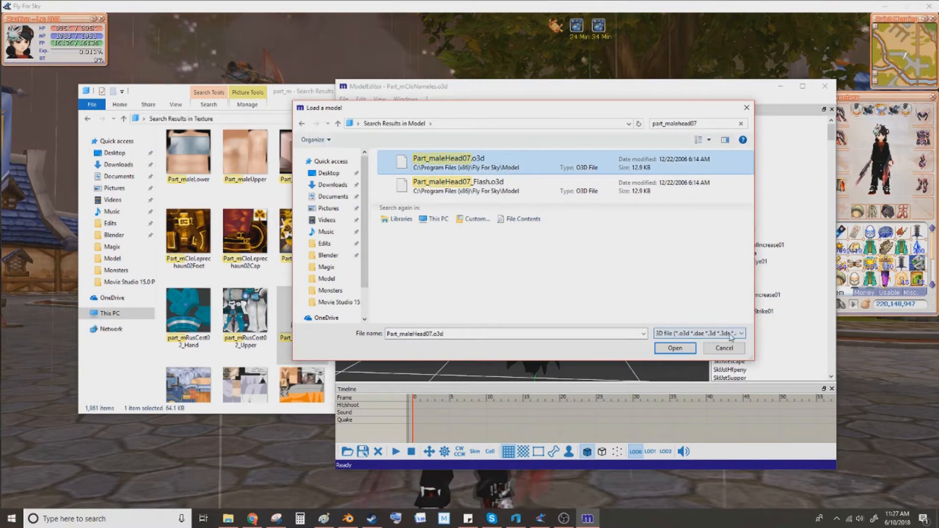
pyautogui.click(675, 348)
pyautogui.moveTo(629, 324); pyautogui.dragTo(563, 281)
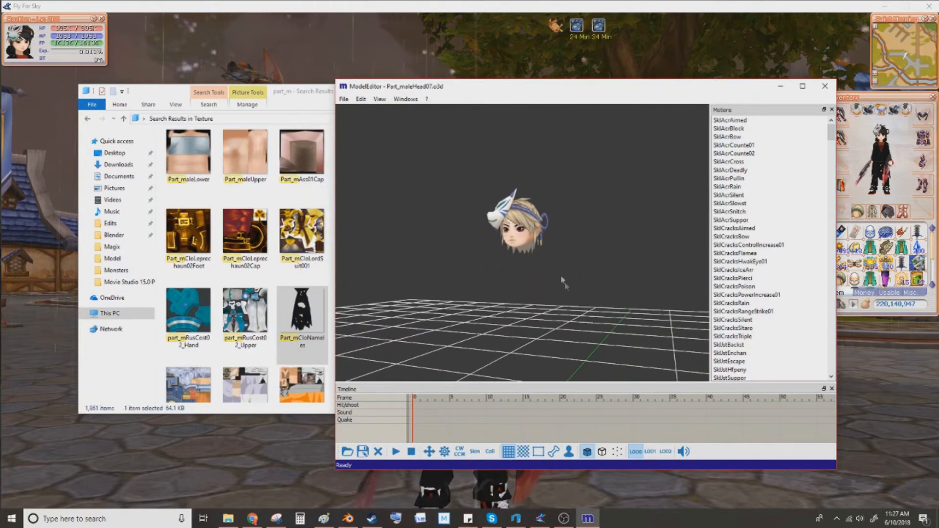
# Return to the part_m texture results and browse from part_mcloakdevil9 back past the male heads and Part_mSundaydressShoes to Part_mCloPWings02.
pyautogui.click(305, 97)
pyautogui.click(360, 245)
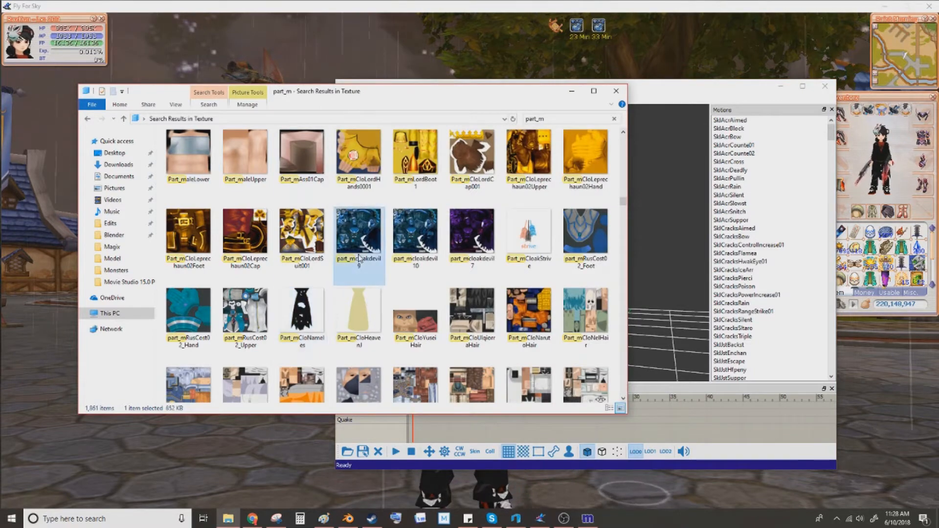
pyautogui.press('Up')
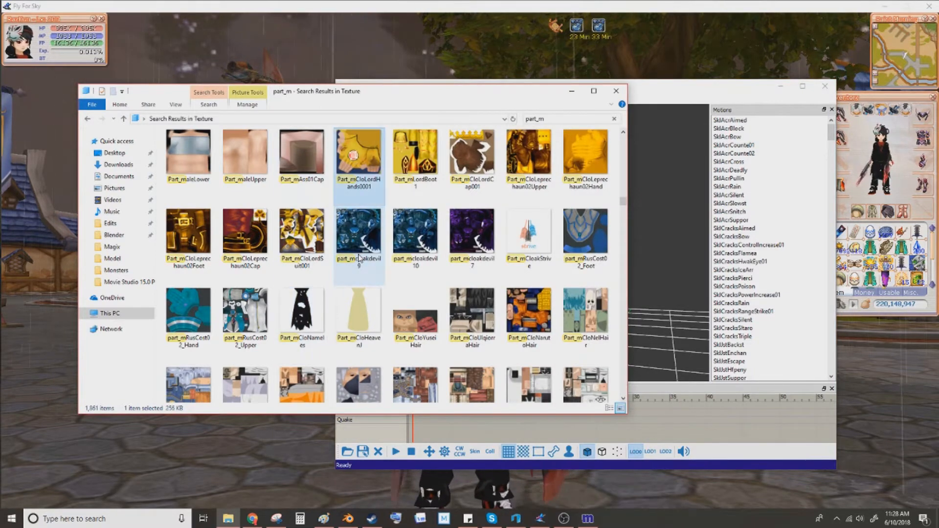
pyautogui.press('Up')
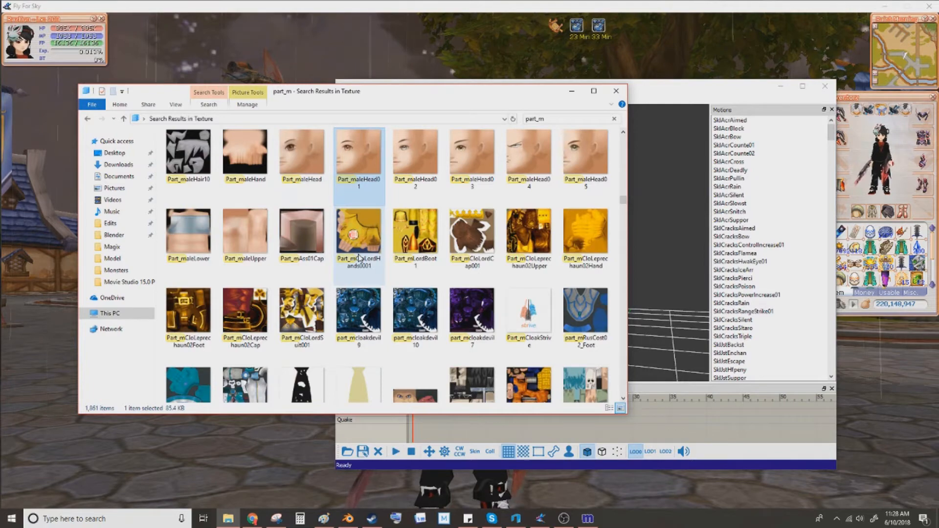
pyautogui.press('Down')
pyautogui.press('Right')
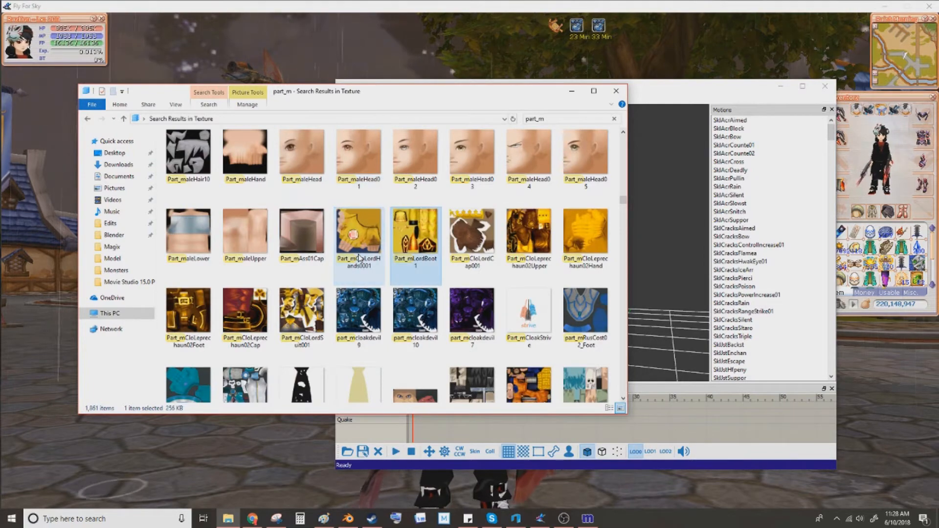
pyautogui.press('Up')
pyautogui.press('Up')
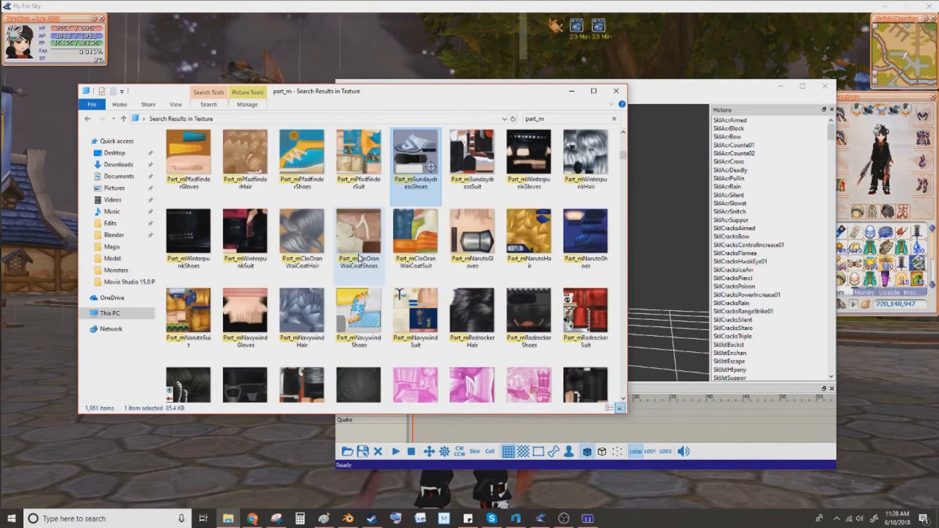
pyautogui.press('Down')
pyautogui.press('Down')
pyautogui.press('Down')
pyautogui.press('Down')
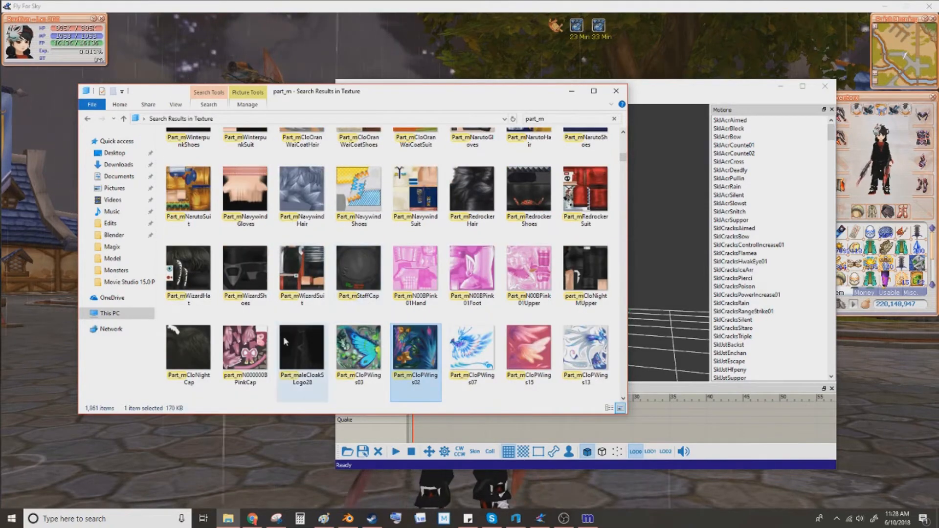
# Select the part_mN000000BPinkCap texture and look on through the costume textures around it, including the wing, guard and Ass sets.
pyautogui.scroll(-2, 342, 359)
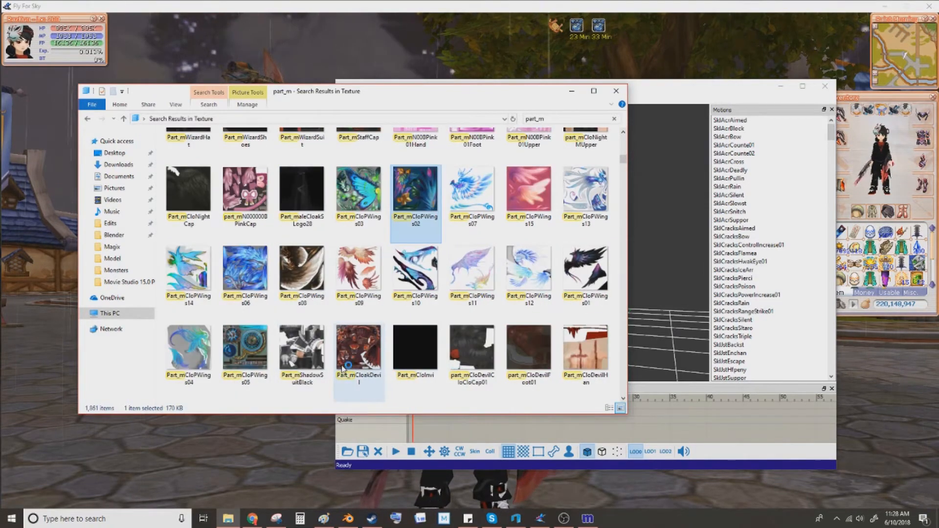
pyautogui.click(247, 193)
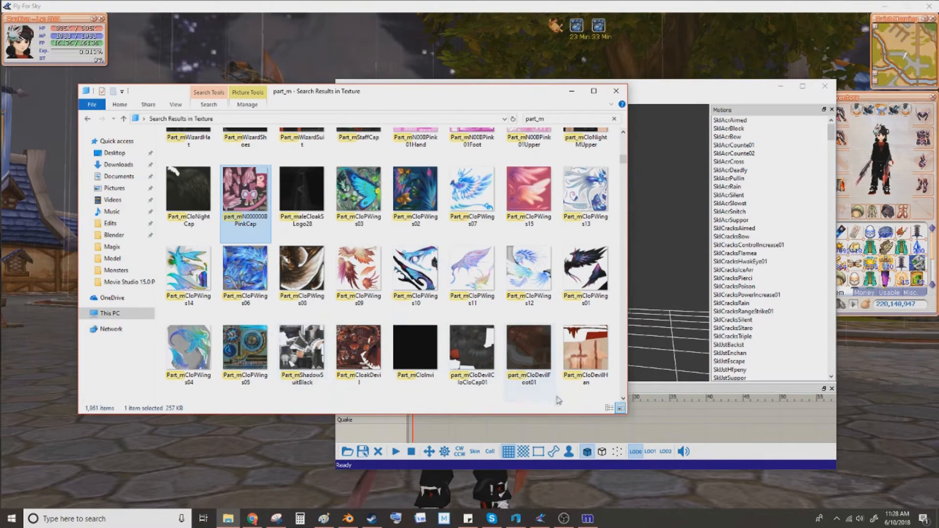
pyautogui.scroll(-3, 538, 387)
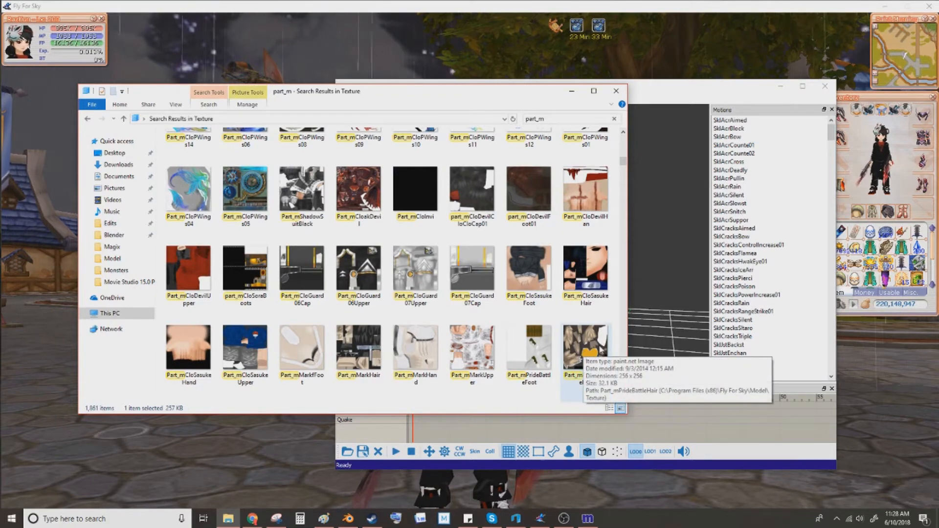
pyautogui.scroll(-3, 584, 358)
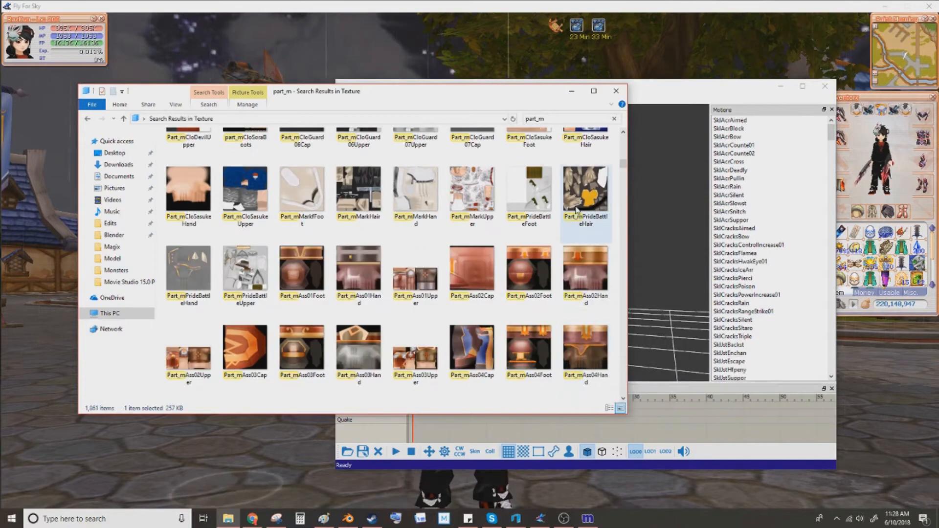
pyautogui.scroll(-20, 552, 249)
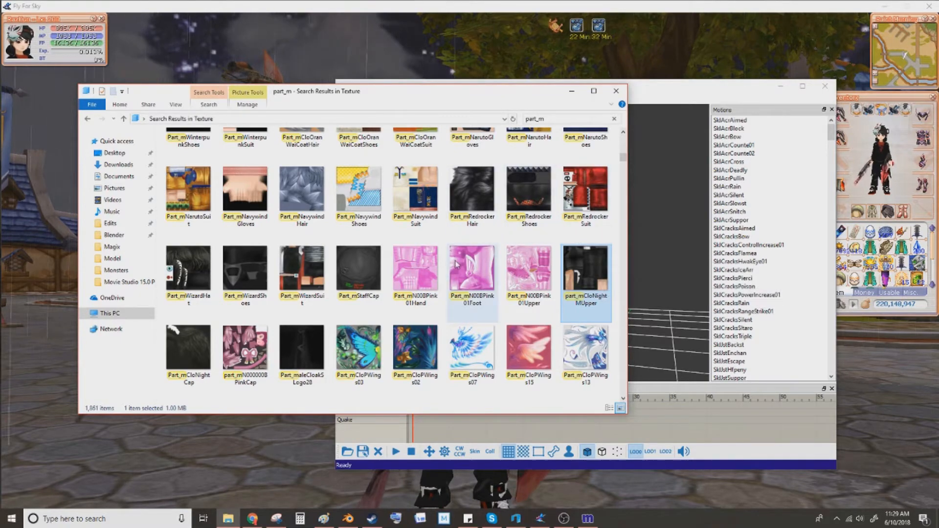
# Look back through the male costume textures to the dagoon set and select Part_mdagoonUpper.
pyautogui.scroll(2, 456, 264)
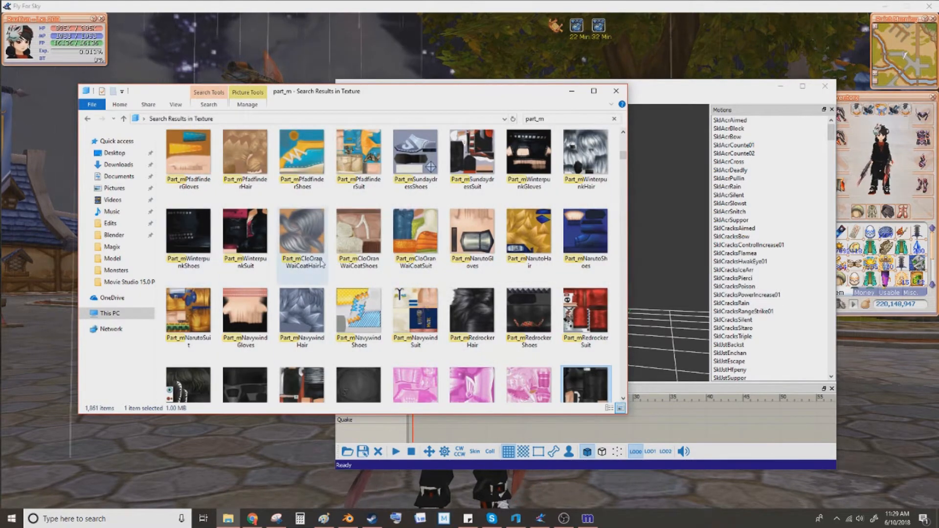
pyautogui.scroll(3, 322, 264)
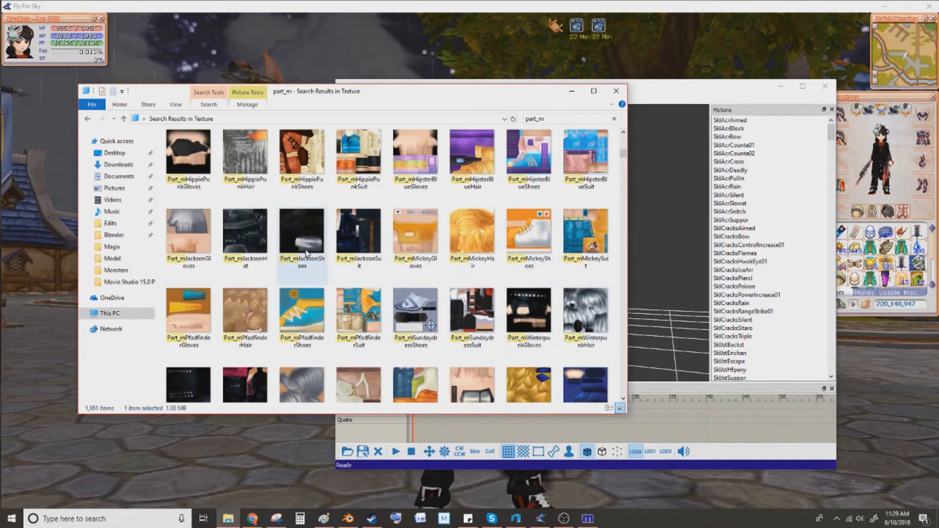
pyautogui.scroll(3, 434, 276)
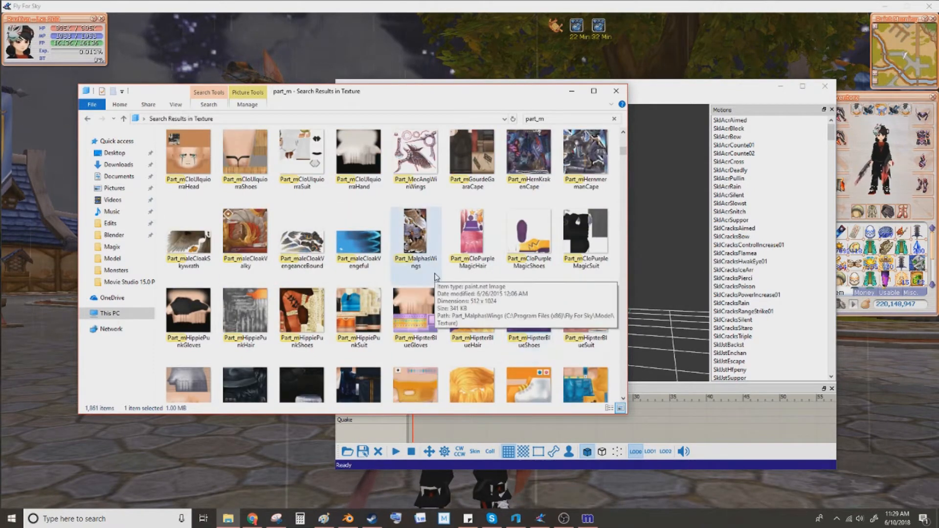
pyautogui.scroll(3, 435, 276)
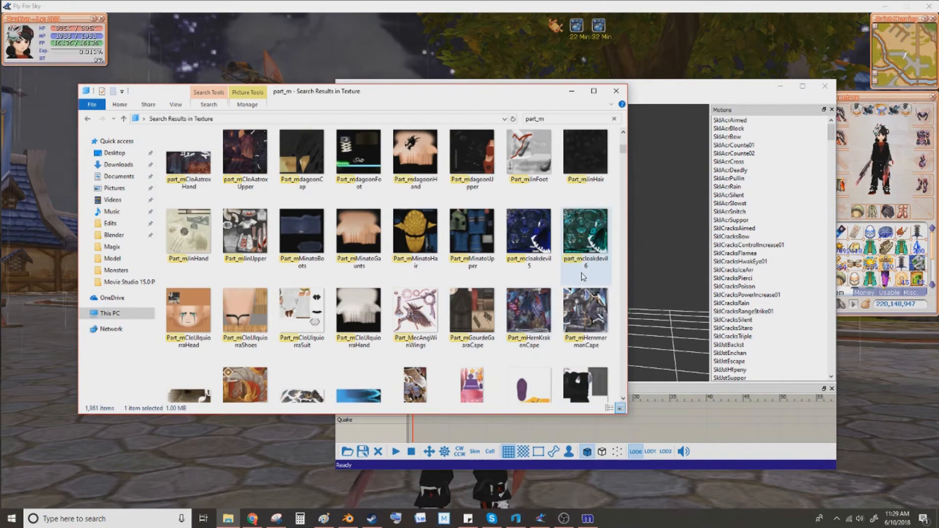
pyautogui.click(489, 161)
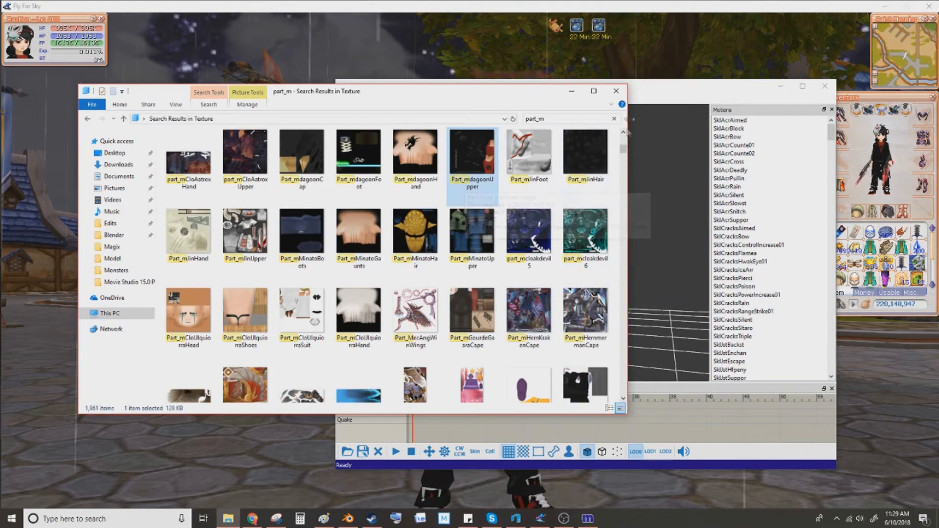
# In ModelEditor, search the Model folder for part_mdagoo and load Part_mdagoonUpper.o3d.
pyautogui.click(652, 84)
pyautogui.click(344, 99)
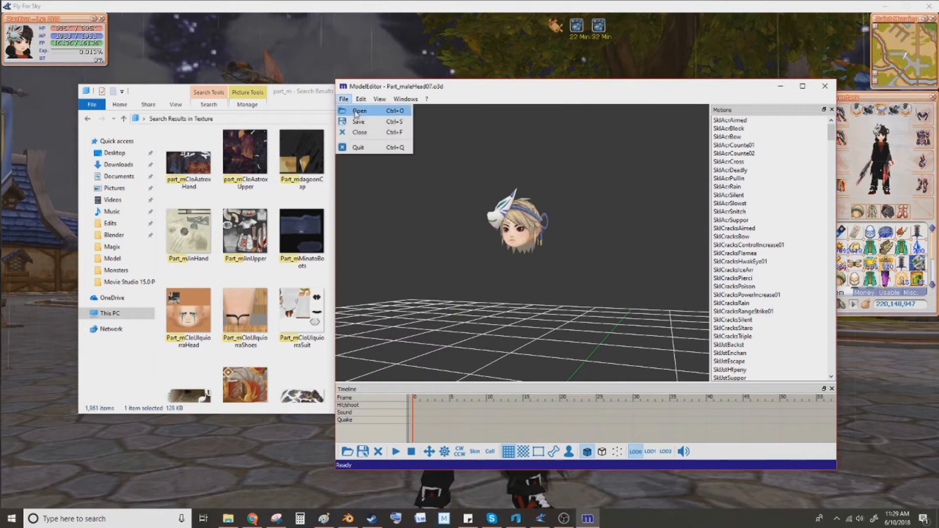
pyautogui.click(358, 121)
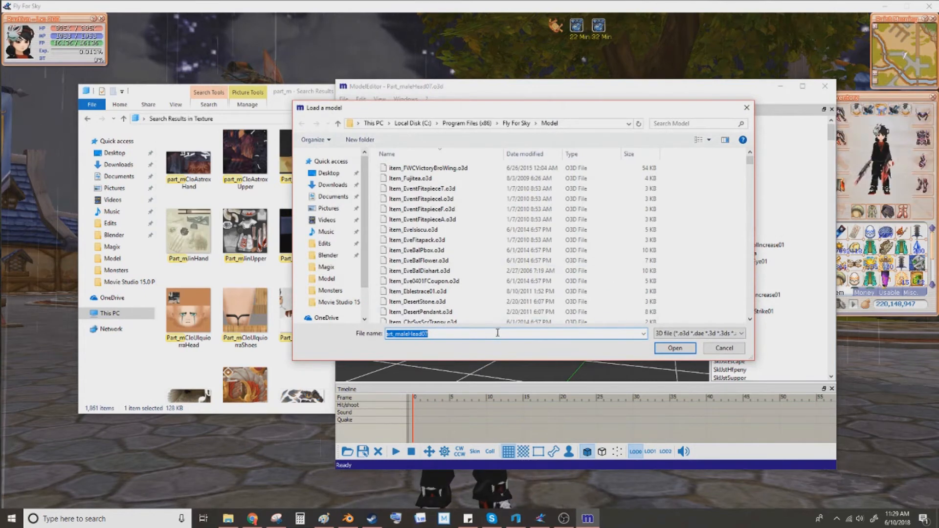
pyautogui.click(736, 124)
pyautogui.write('part_m')
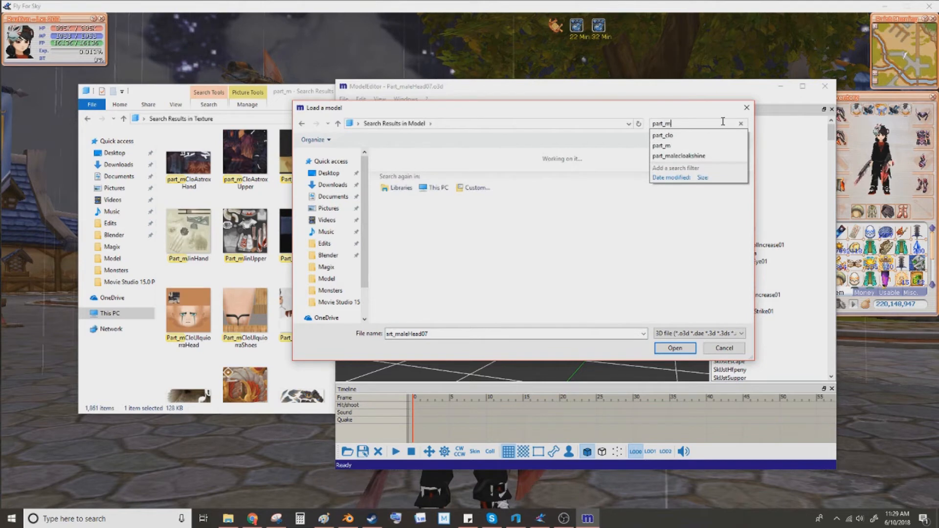
pyautogui.write('dragon')
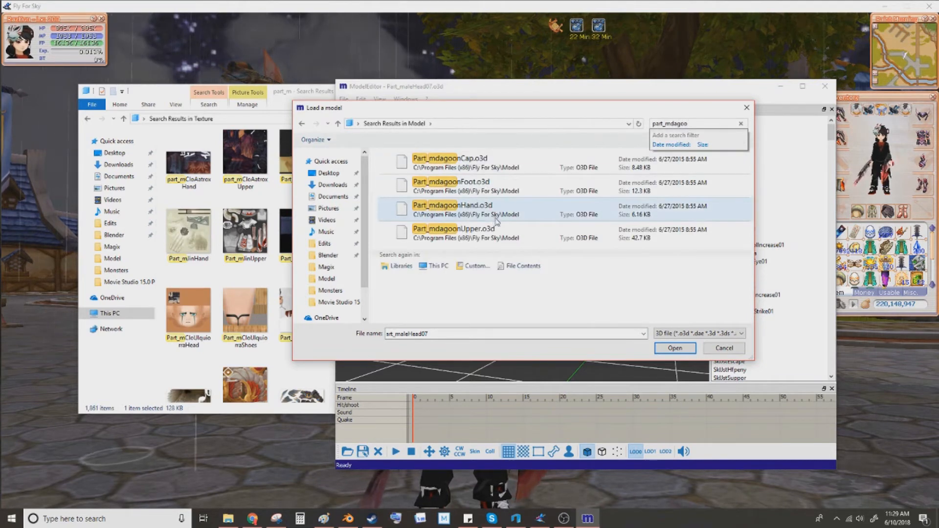
pyautogui.doubleClick(505, 232)
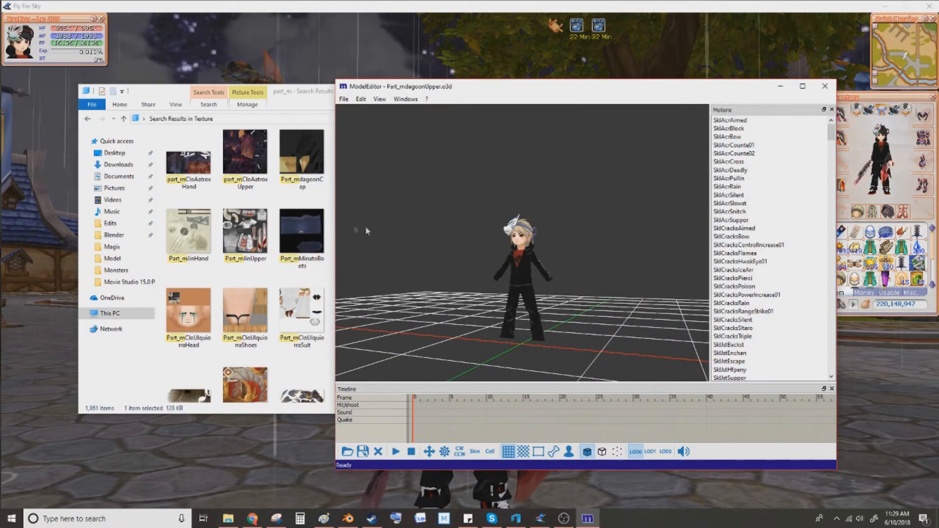
# Look back through the male costume textures from the Minato set to the Tattoo set and select Part_mCloTattooGuyFoot1.
pyautogui.click(302, 233)
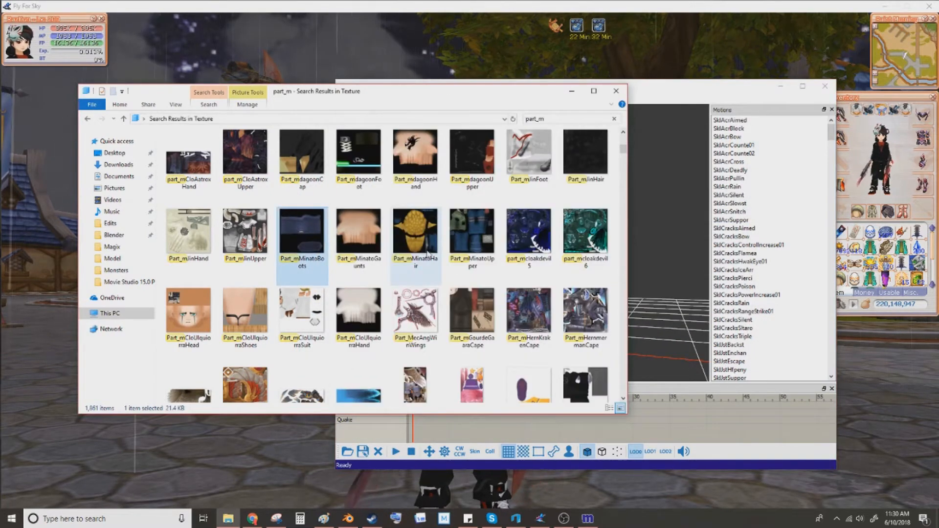
pyautogui.press('Up')
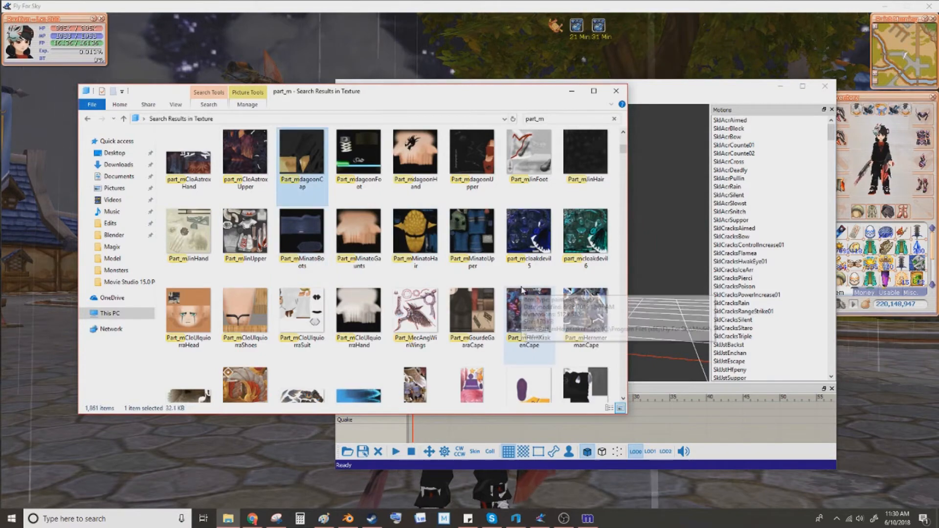
pyautogui.press('Right')
pyautogui.press('Right')
pyautogui.press('Right')
pyautogui.press('Left')
pyautogui.press('Left')
pyautogui.press('Up')
pyautogui.press('Right')
pyautogui.press('Right')
pyautogui.press('Up')
pyautogui.press('Right')
pyautogui.press('Right')
pyautogui.press('Left')
pyautogui.press('Left')
pyautogui.press('Left')
pyautogui.press('Left')
pyautogui.press('Left')
pyautogui.press('Left')
pyautogui.press('Left')
pyautogui.press('Up')
pyautogui.press('Right')
pyautogui.press('Right')
pyautogui.press('Right')
pyautogui.press('Right')
pyautogui.press('Right')
pyautogui.press('Up')
pyautogui.press('Up')
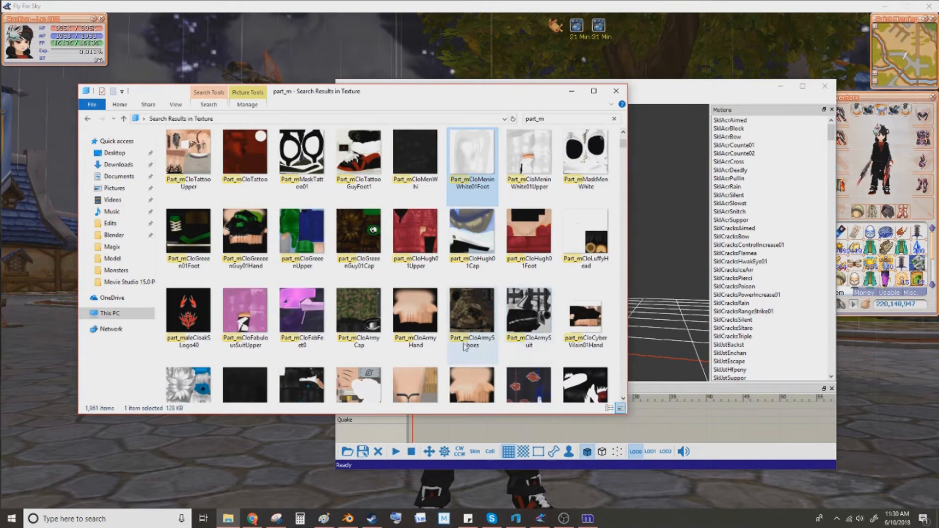
pyautogui.click(365, 191)
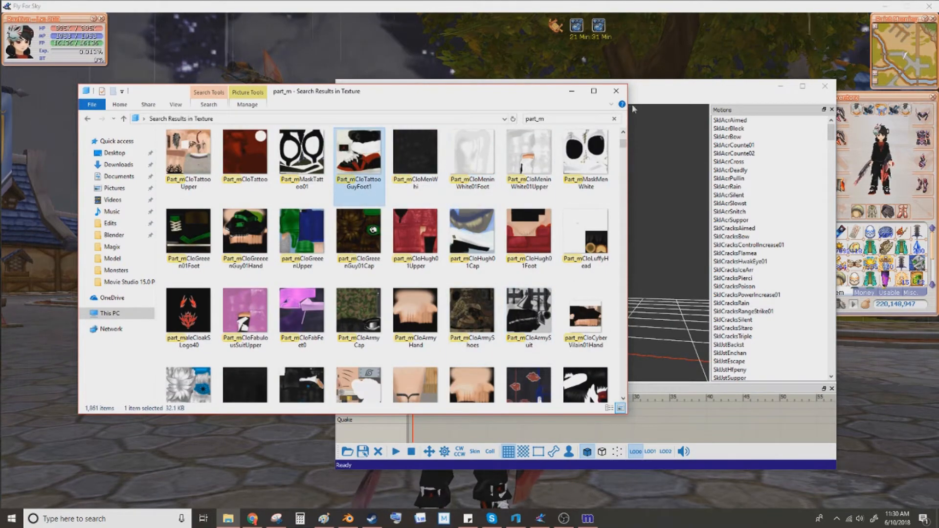
# In ModelEditor, search the Model folder for part_mclota and load Part_mCloTattooGuyFoot.o3d.
pyautogui.click(640, 93)
pyautogui.click(344, 99)
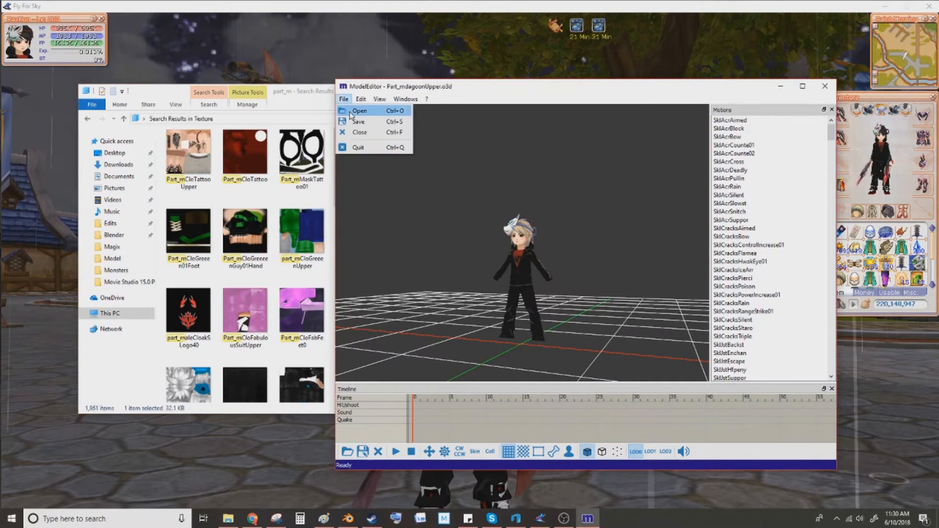
pyautogui.click(356, 113)
pyautogui.click(669, 124)
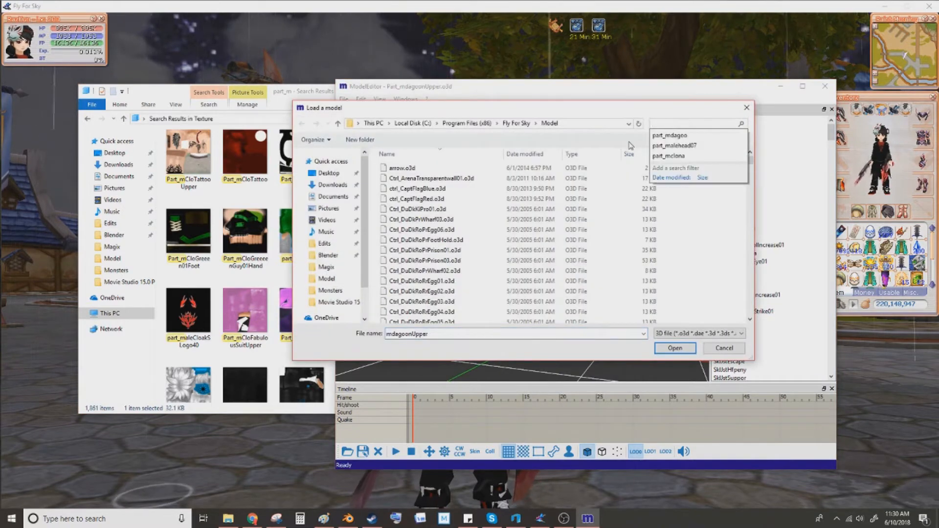
pyautogui.write('part_mclo')
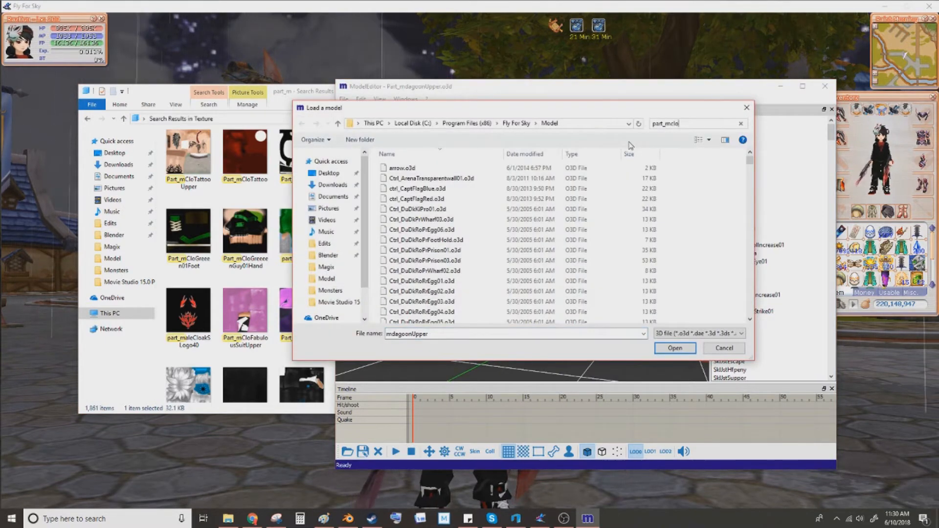
pyautogui.write('ta')
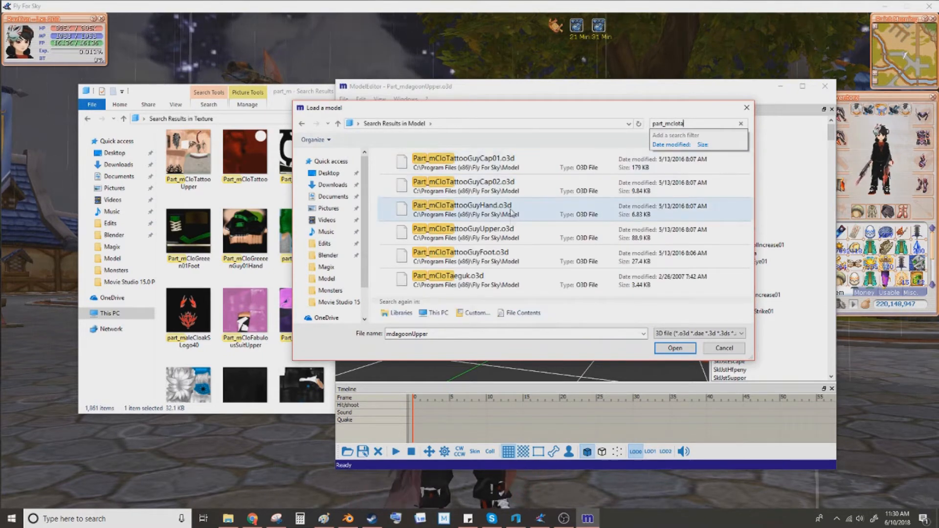
pyautogui.doubleClick(509, 255)
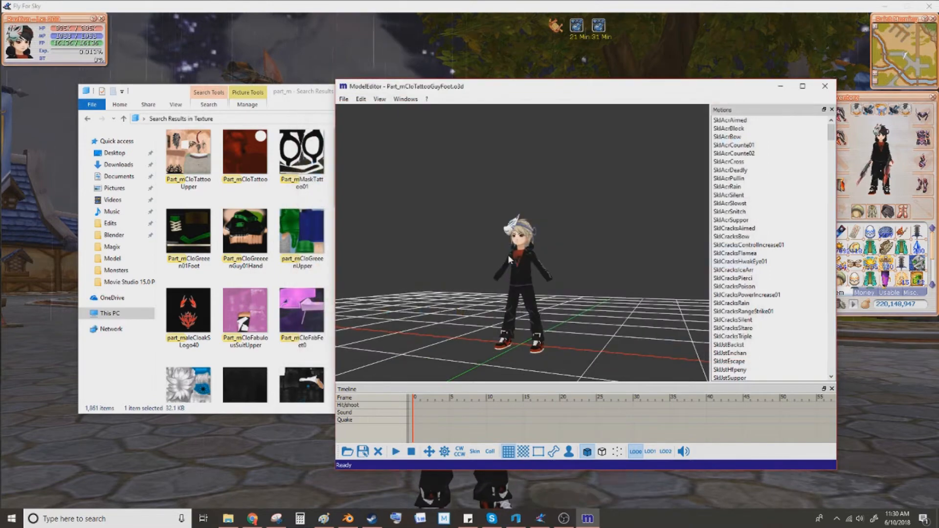
# Return to the part_m texture results and look through the Army and CyberVillain textures down to Part_mCloDevil02Cap.
pyautogui.click(297, 99)
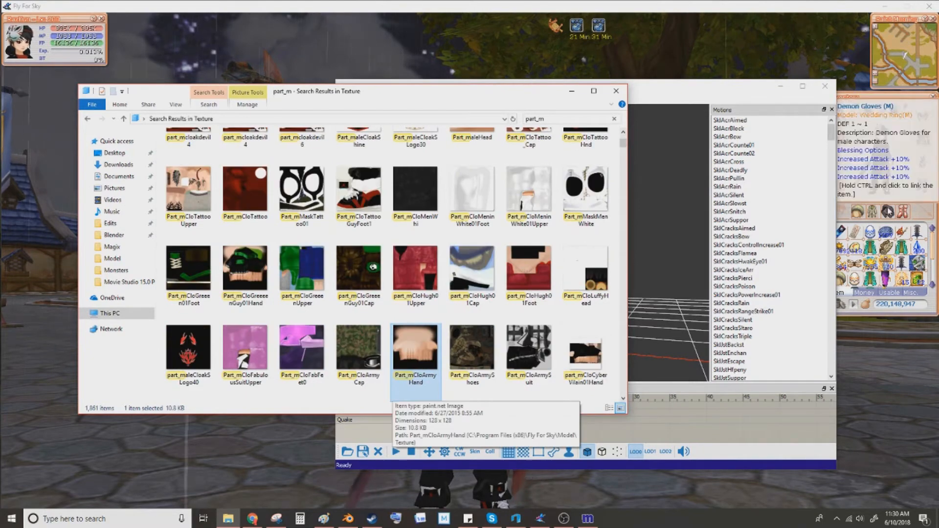
pyautogui.click(860, 520)
pyautogui.click(360, 286)
pyautogui.press('Down')
pyautogui.press('Down')
pyautogui.press('Down')
pyautogui.press('Down')
pyautogui.press('Down')
pyautogui.press('Down')
pyautogui.press('Down')
pyautogui.press('Down')
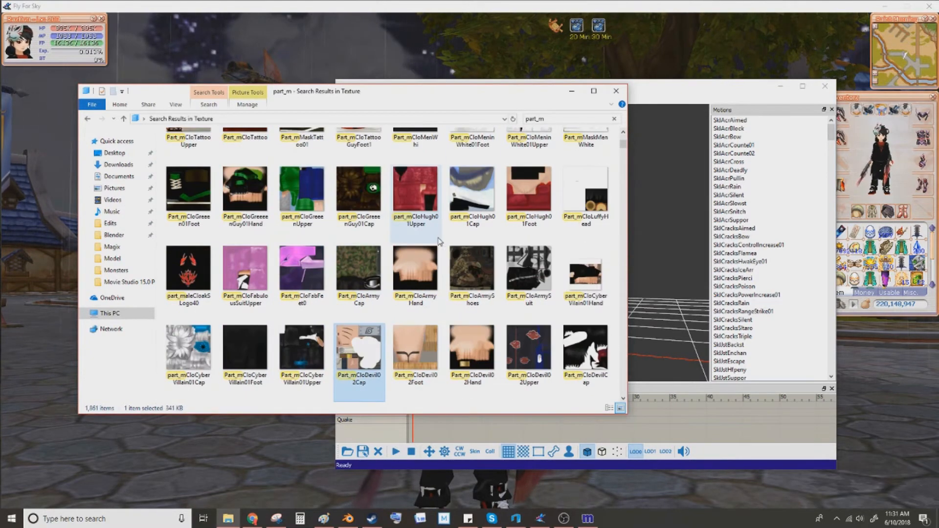
# Look on through the Hippie, Jackson, Naruto, Wizard and wing textures down to Part_mCloGuard06Upper.
pyautogui.press('Down')
pyautogui.press('Down')
pyautogui.press('Down')
pyautogui.press('Down')
pyautogui.press('Down')
pyautogui.press('Down')
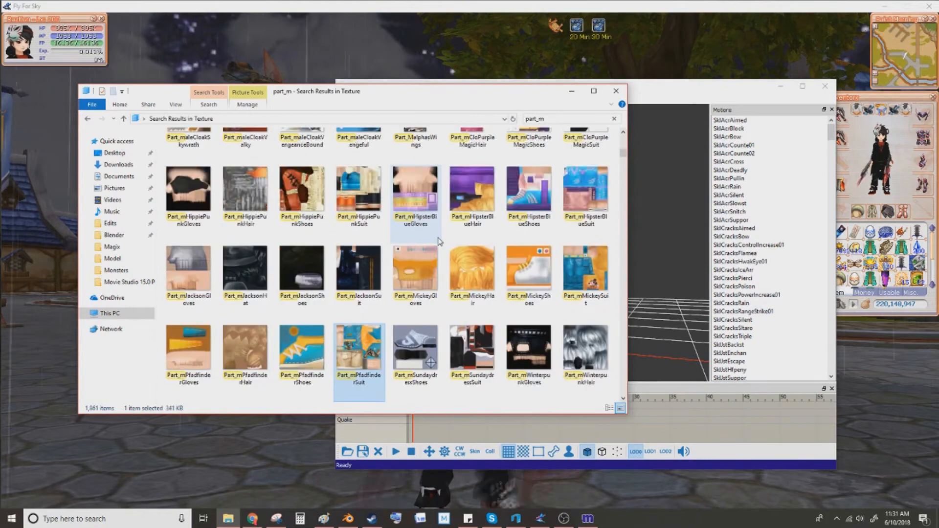
pyautogui.press('Down')
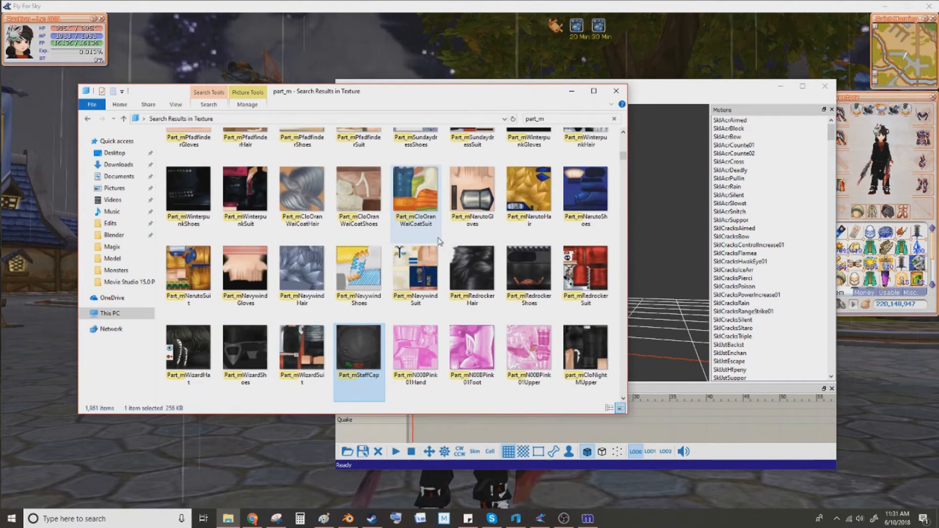
pyautogui.press('Down')
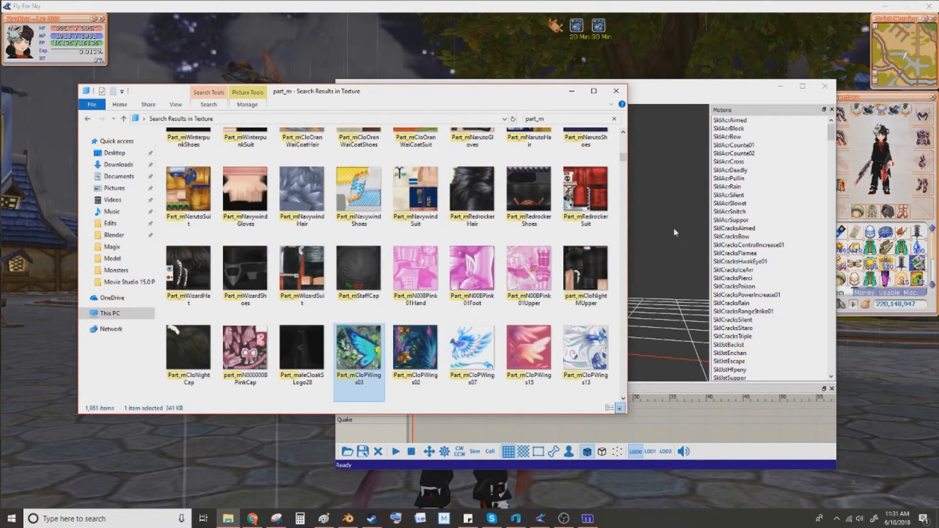
pyautogui.press('Down')
pyautogui.press('Down')
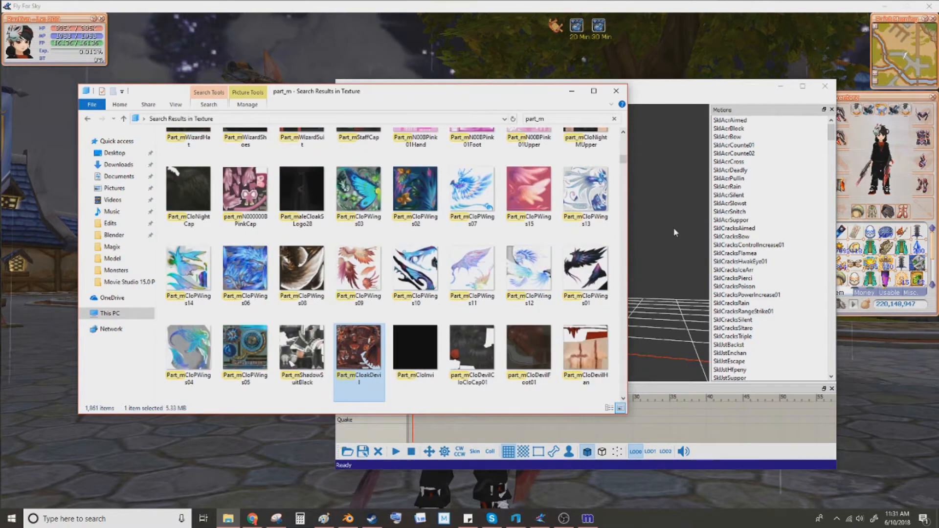
pyautogui.press('Down')
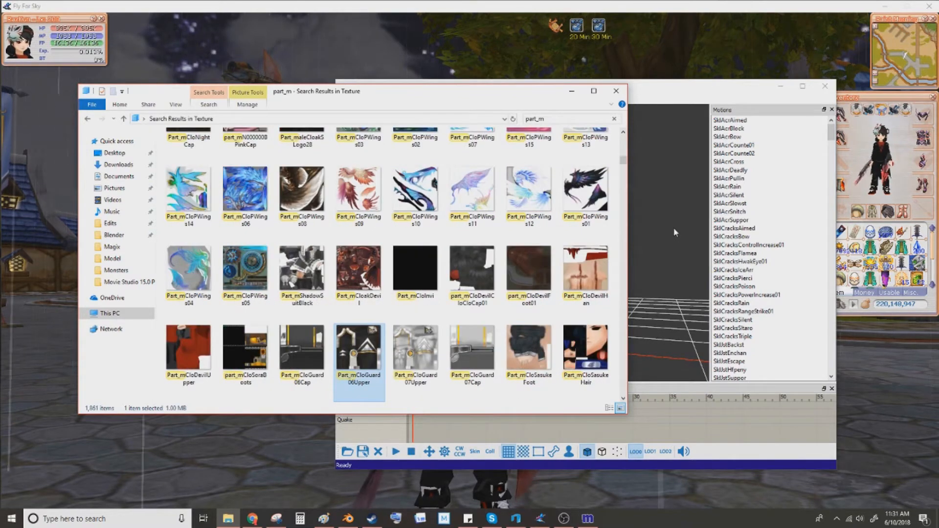
# Examine the Sasuke, Mark, Ass, Bil and Bla costume textures down to Part_mCloKakuran01Suit.
pyautogui.press('Down')
pyautogui.press('Down')
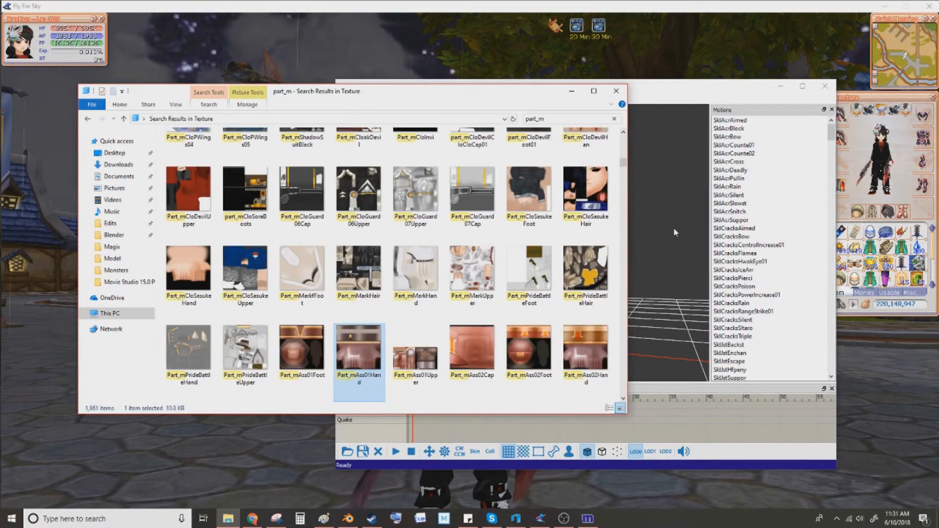
pyautogui.press('Down')
pyautogui.press('Down')
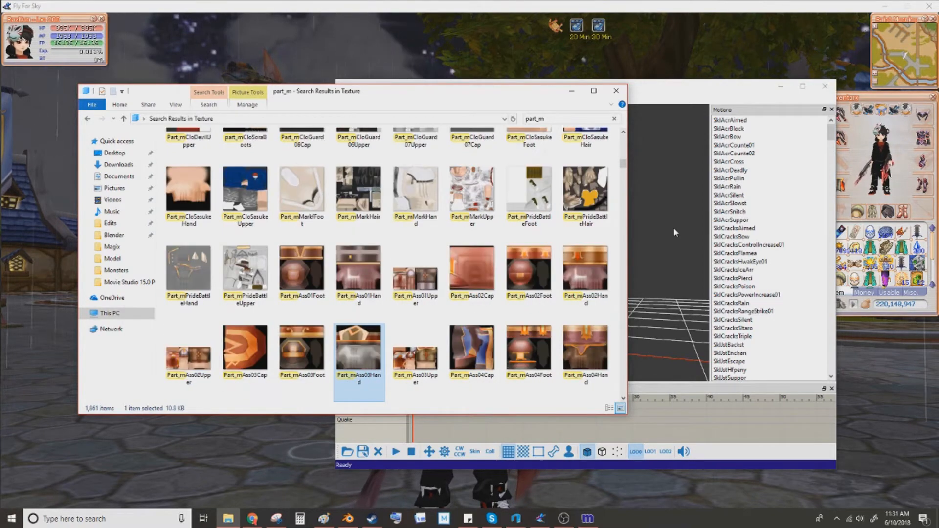
pyautogui.press('Down')
pyautogui.press('Down')
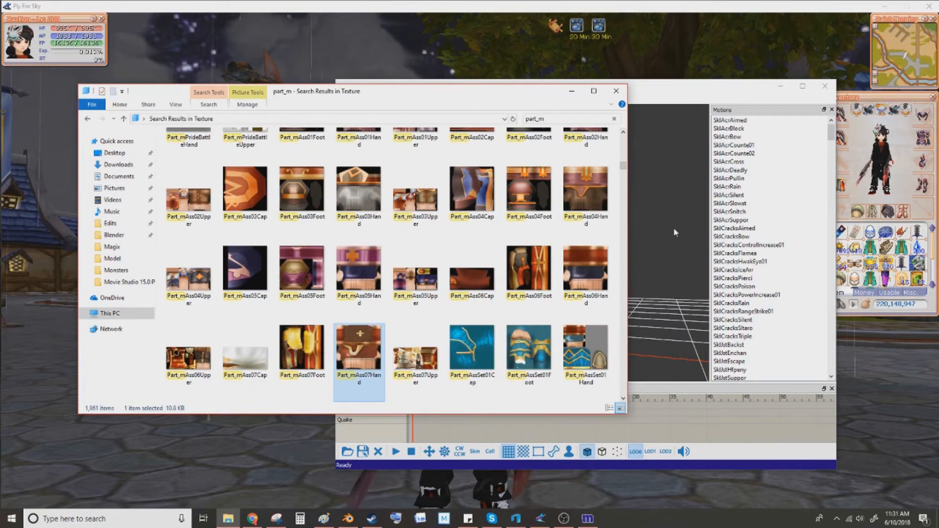
pyautogui.press('Down')
pyautogui.press('Down')
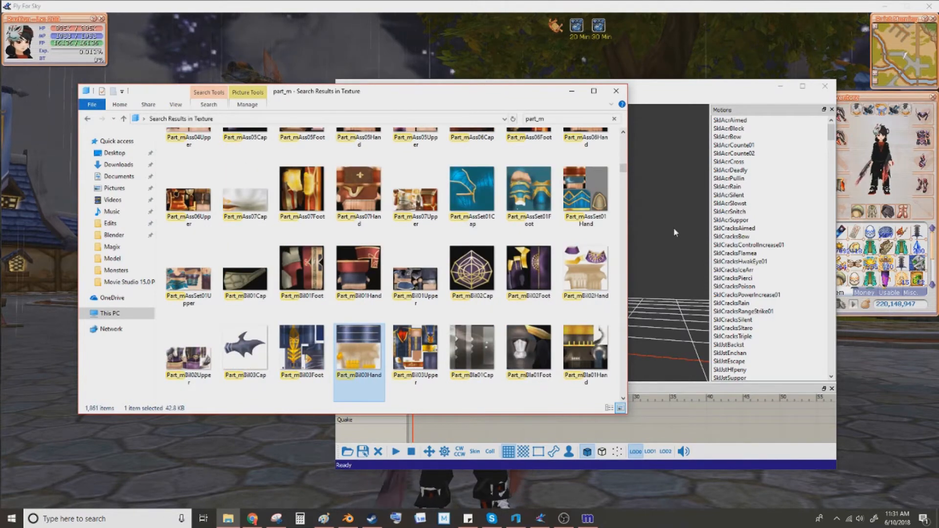
pyautogui.press('Down')
pyautogui.press('Down')
pyautogui.press('Down')
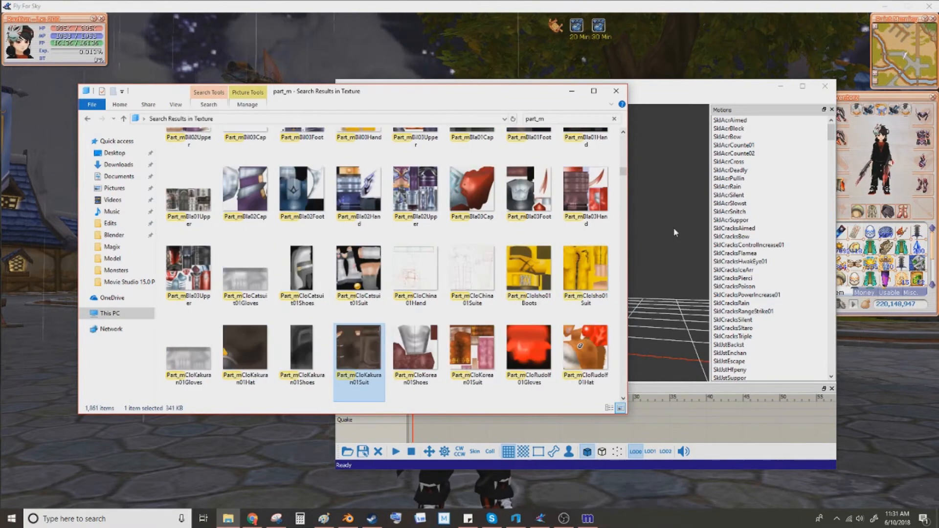
# Browse the Sailor, Santa, Ele, Kin, Mag and mask textures down to Part_mMer02Foot.
pyautogui.press('Down')
pyautogui.press('Down')
pyautogui.press('Down')
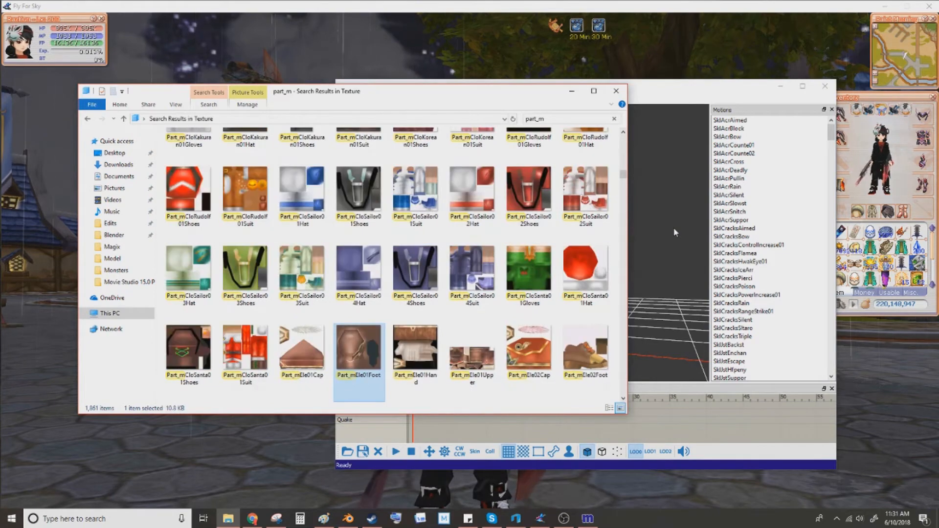
pyautogui.press('Down')
pyautogui.press('Down')
pyautogui.press('Down')
pyautogui.press('Down')
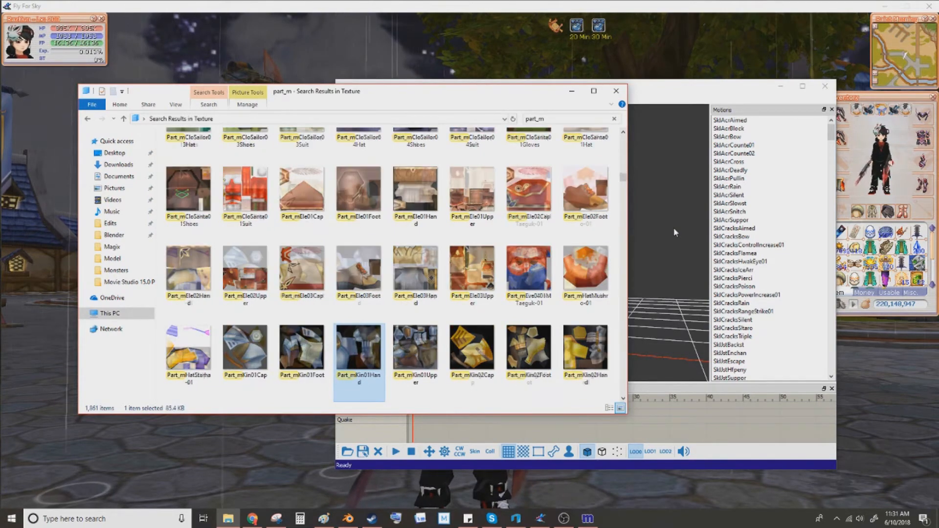
pyautogui.press('Down')
pyautogui.press('Down')
pyautogui.press('Down')
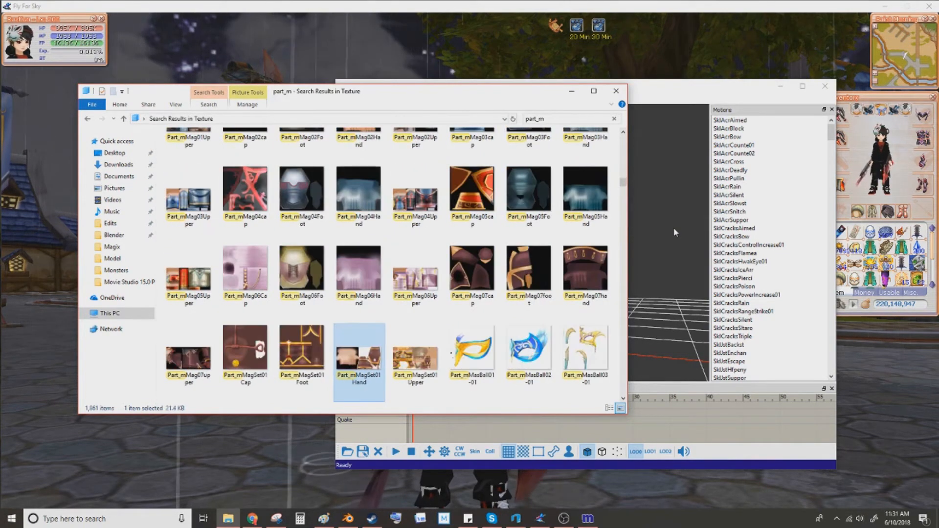
pyautogui.press('Down')
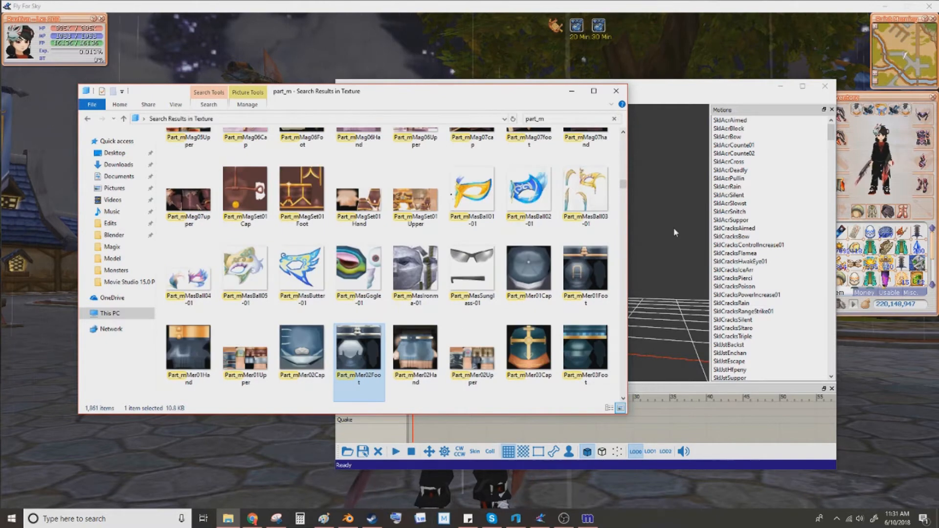
# Look through the Mer, Psy, Rin and Vag armor textures down to the male cloak logo texture Part_maleCloakSLogo09.
pyautogui.press('Down')
pyautogui.press('Down')
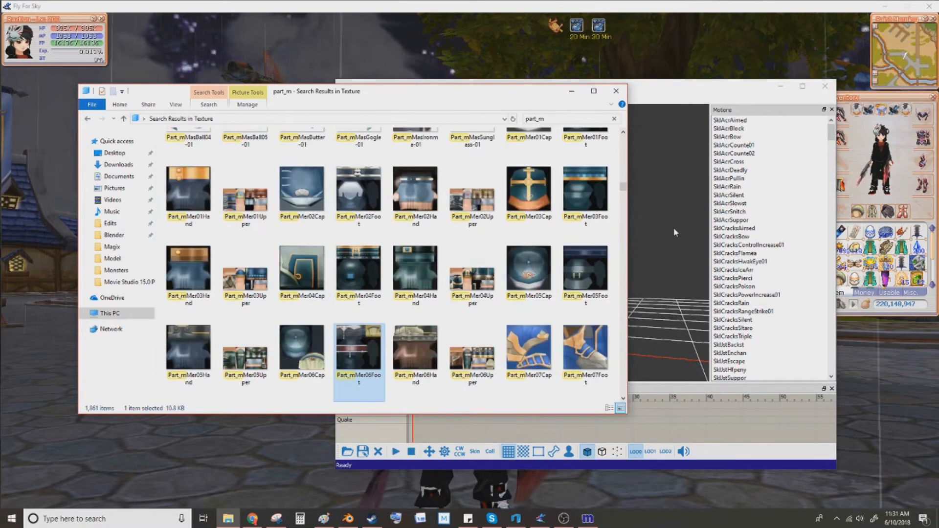
pyautogui.press('Down')
pyautogui.press('Down')
pyautogui.press('Down')
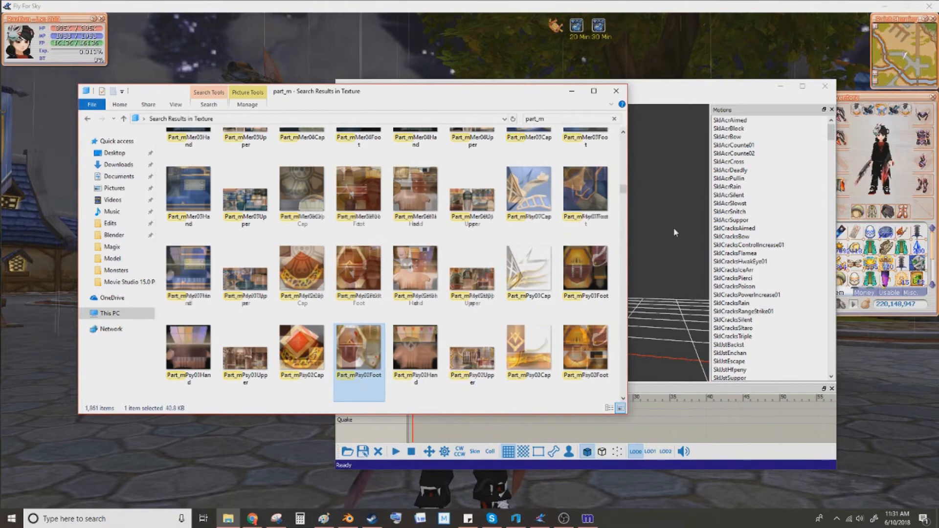
pyautogui.press('Down')
pyautogui.press('Down')
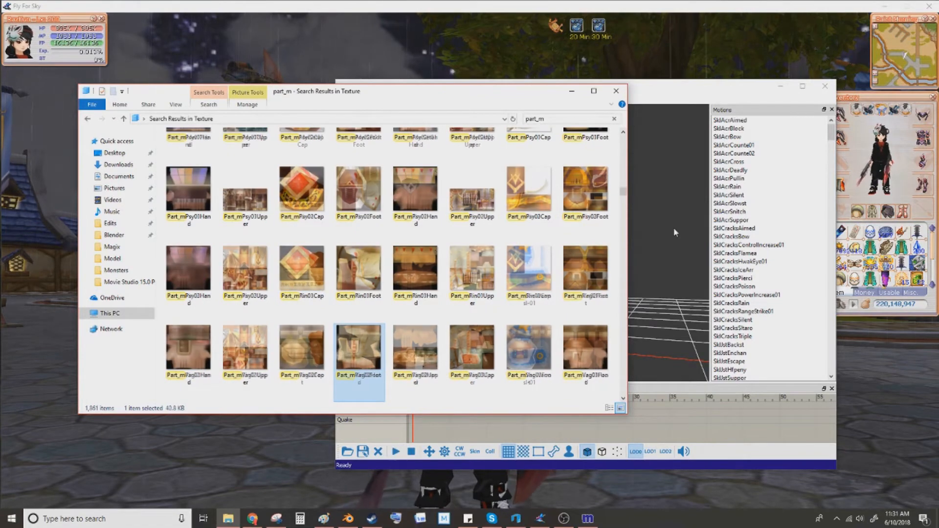
pyautogui.press('Down')
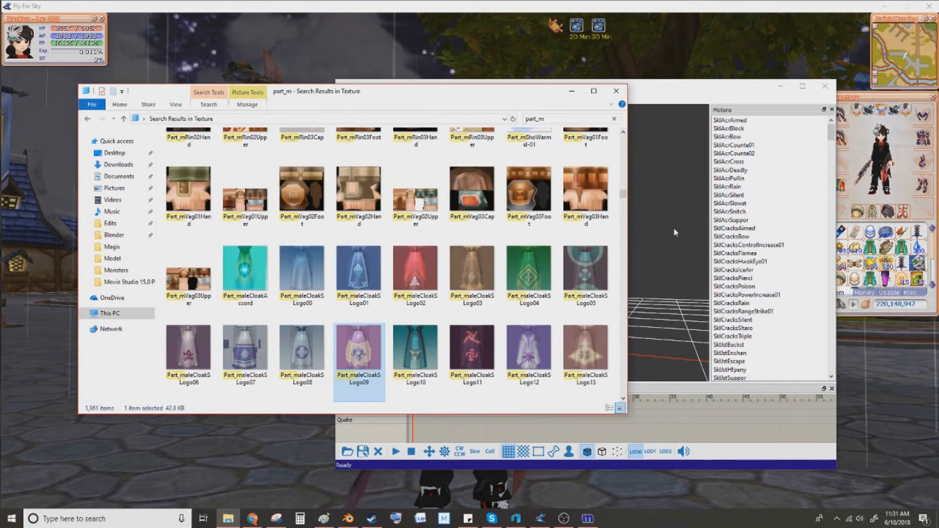
# Look through the male cloak, hair, head, Lord, anime hair and Jumong costume textures down to Part_mGua01Foot.
pyautogui.press('Down')
pyautogui.press('Down')
pyautogui.press('Down')
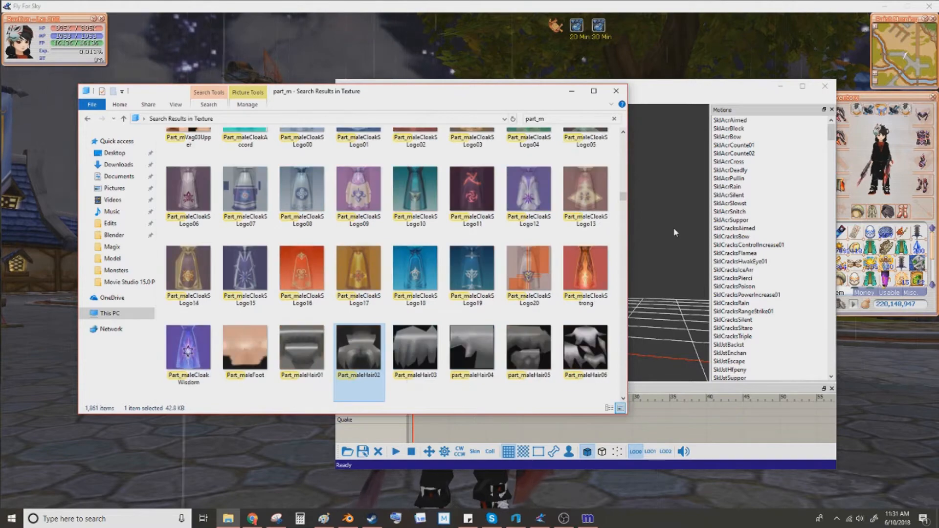
pyautogui.press('Down')
pyautogui.press('Down')
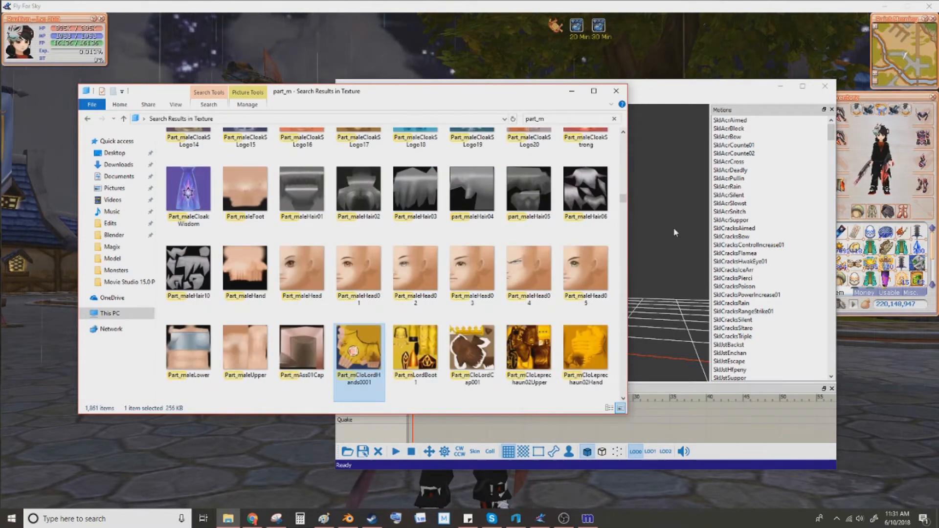
pyautogui.press('Down')
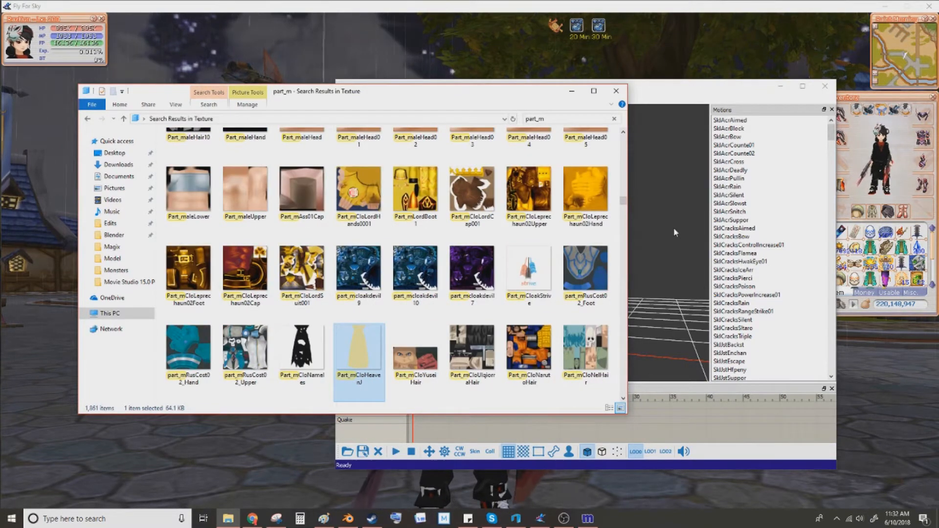
pyautogui.press('Down')
pyautogui.press('Down')
pyautogui.press('Down')
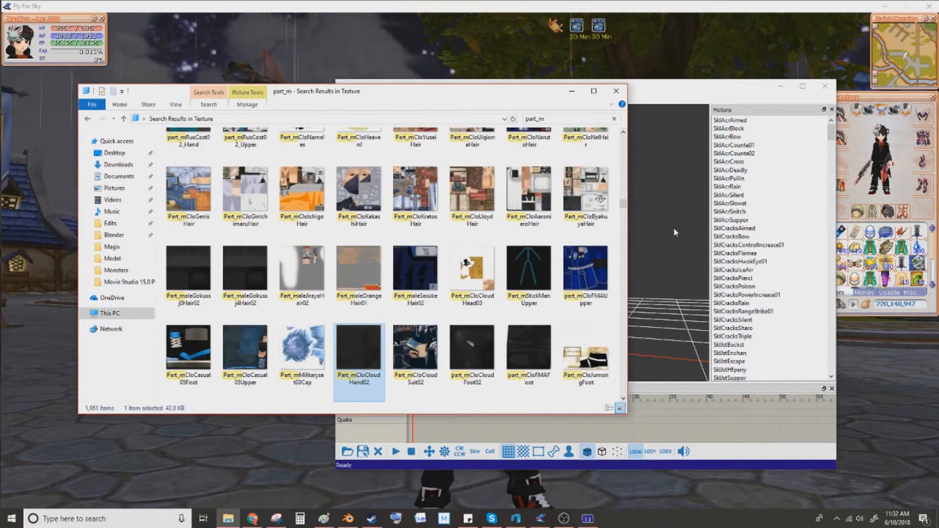
pyautogui.press('Down')
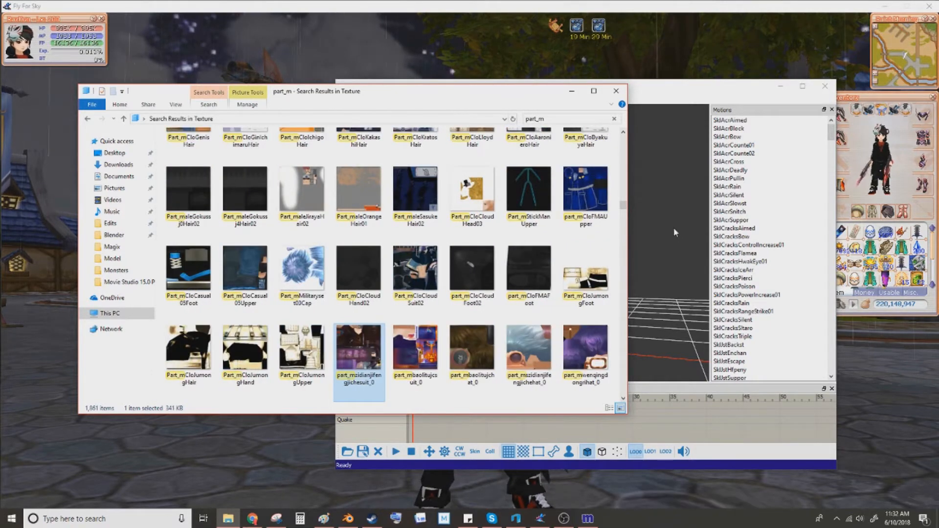
pyautogui.press('Down')
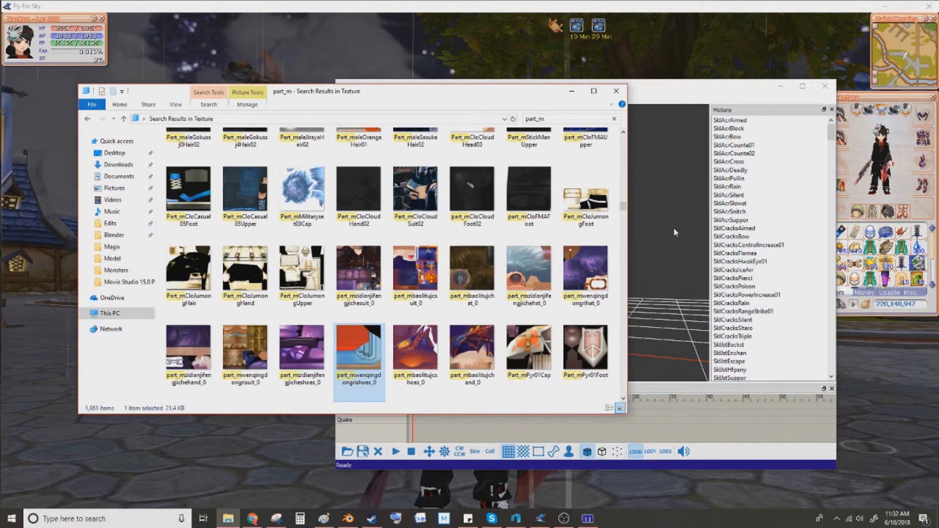
pyautogui.press('Down')
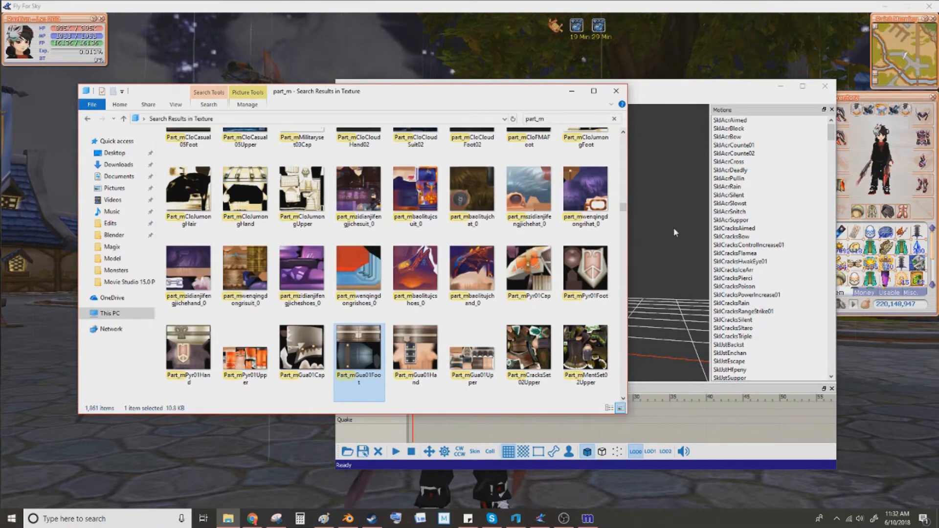
# Search the Texture folder for hand and look through the male and female glove textures.
pyautogui.click(555, 118)
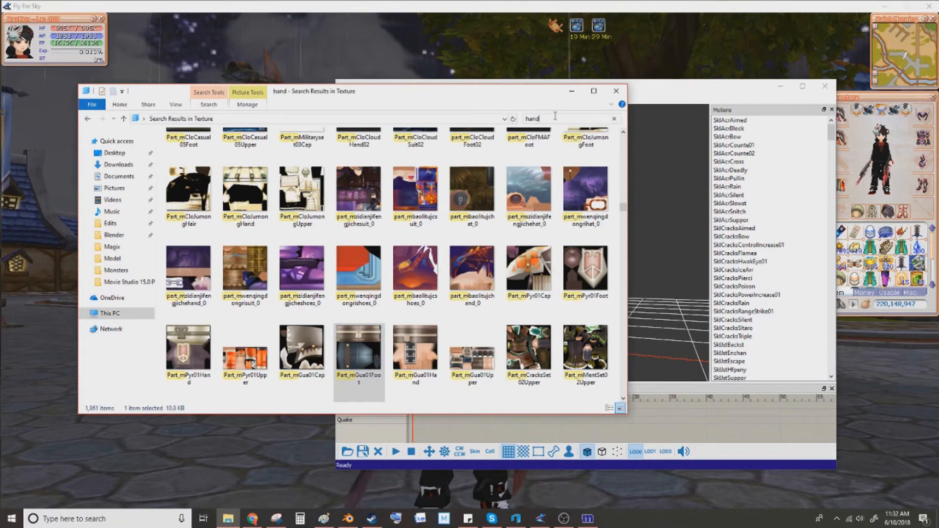
pyautogui.press('Return')
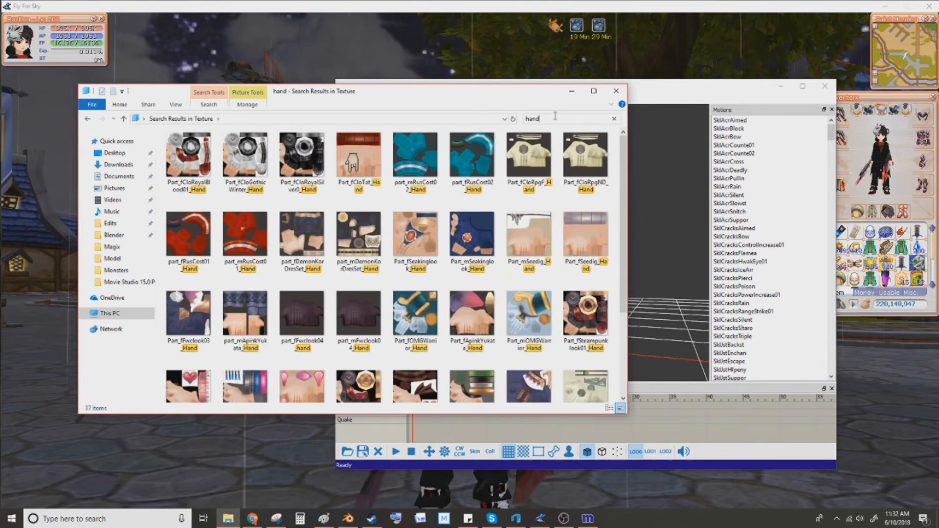
pyautogui.click(529, 157)
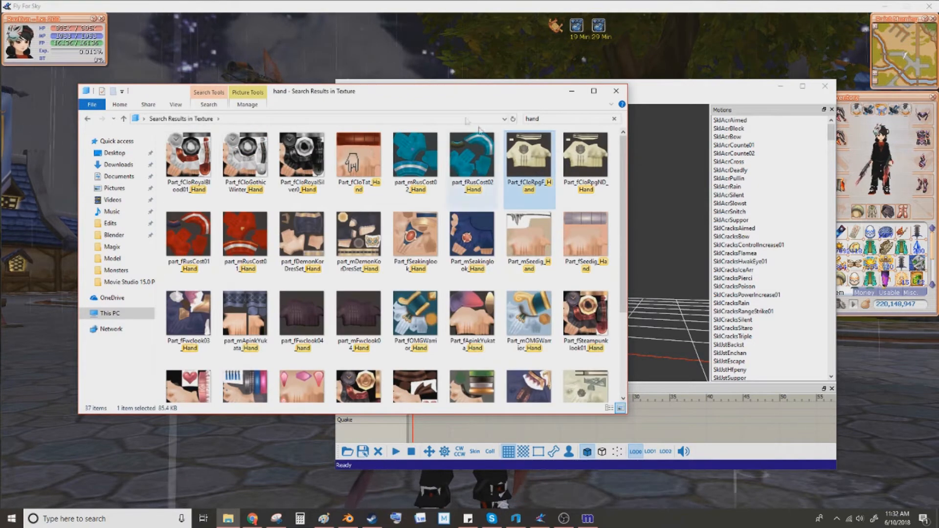
pyautogui.press('Down')
pyautogui.press('Down')
pyautogui.press('Down')
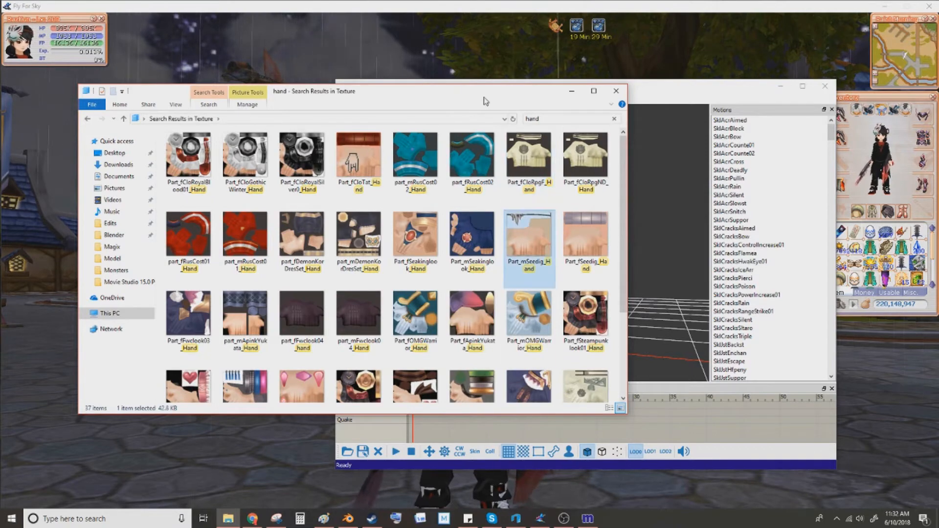
pyautogui.press('Down')
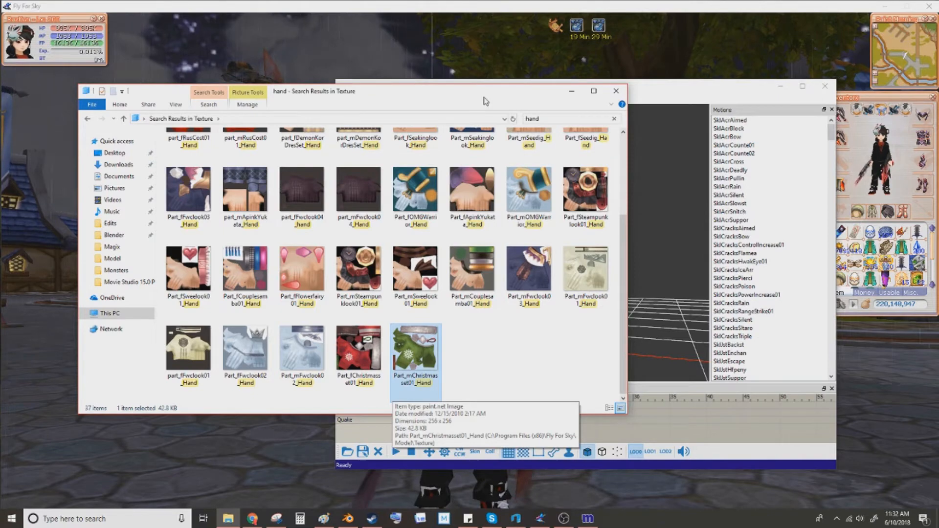
pyautogui.press('Up')
pyautogui.press('Up')
pyautogui.press('Up')
pyautogui.press('Up')
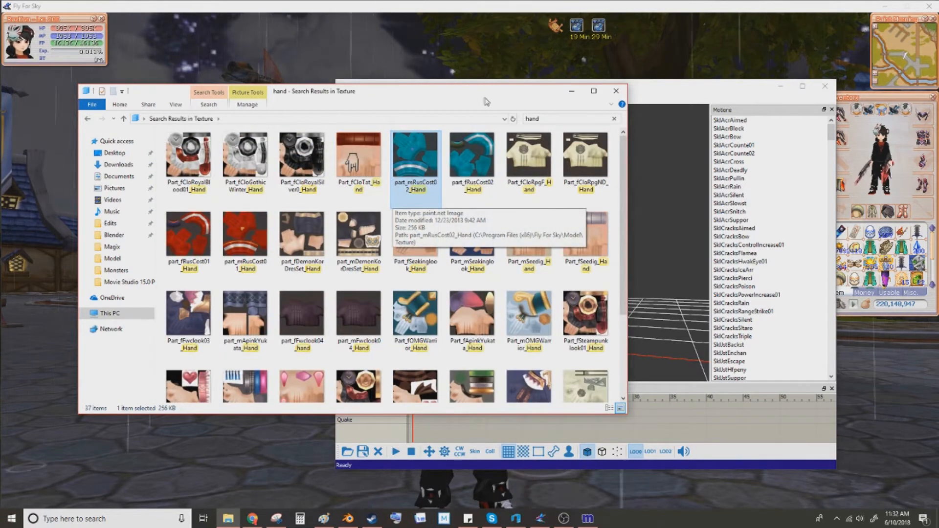
# Search the Texture folder for part_mw and part_malew to compare the two male name prefixes.
pyautogui.click(552, 119)
pyautogui.write('part_mwe')
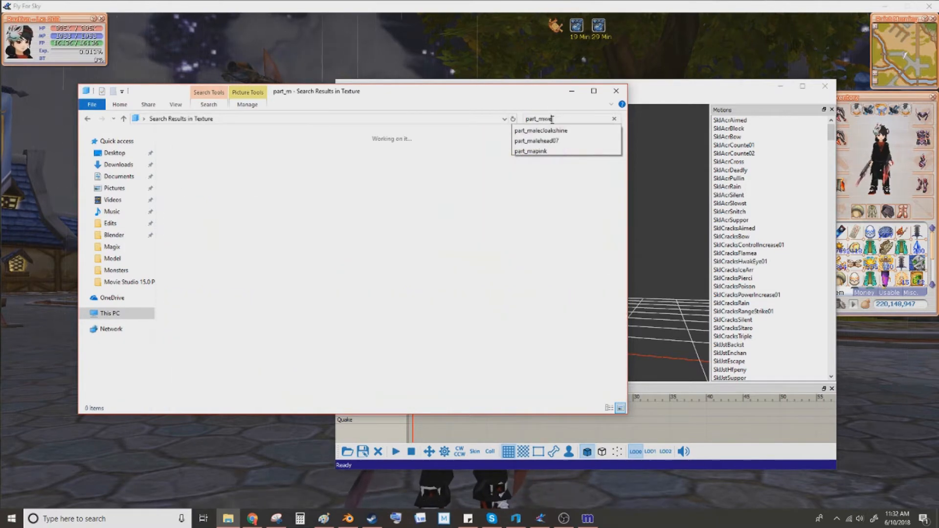
pyautogui.press('BackSpace')
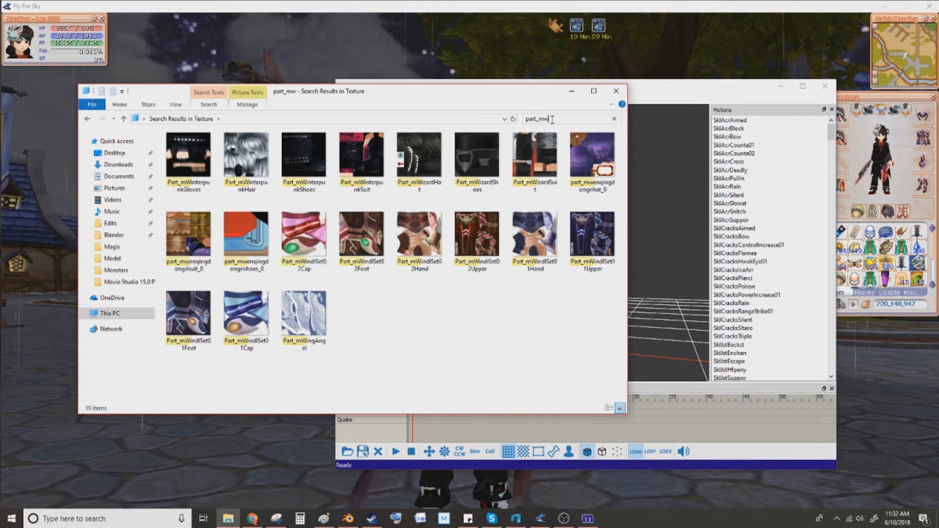
pyautogui.press('BackSpace')
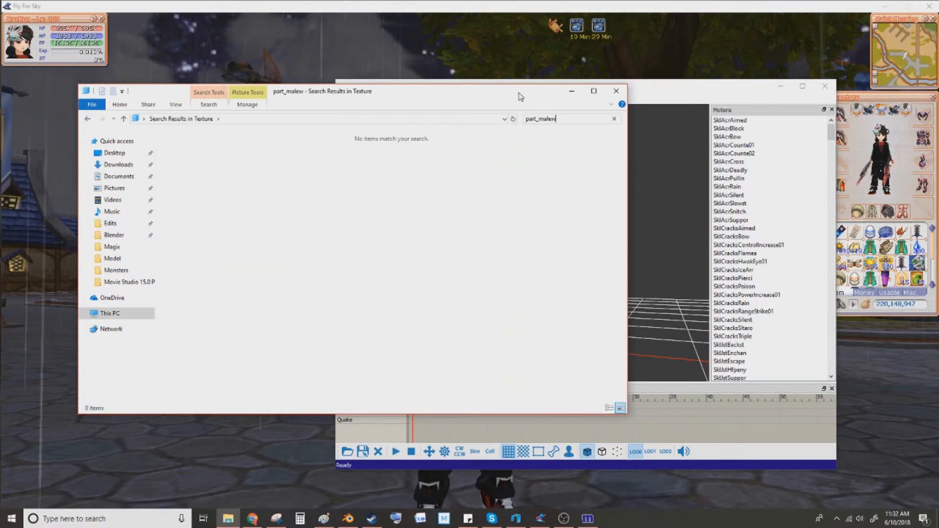
# Search for part_m again and browse the Steel, Warlord, Fairytale, Yeti, Cook and Goth textures down to the zodiac cloaks.
pyautogui.press('BackSpace')
pyautogui.press('BackSpace')
pyautogui.press('BackSpace')
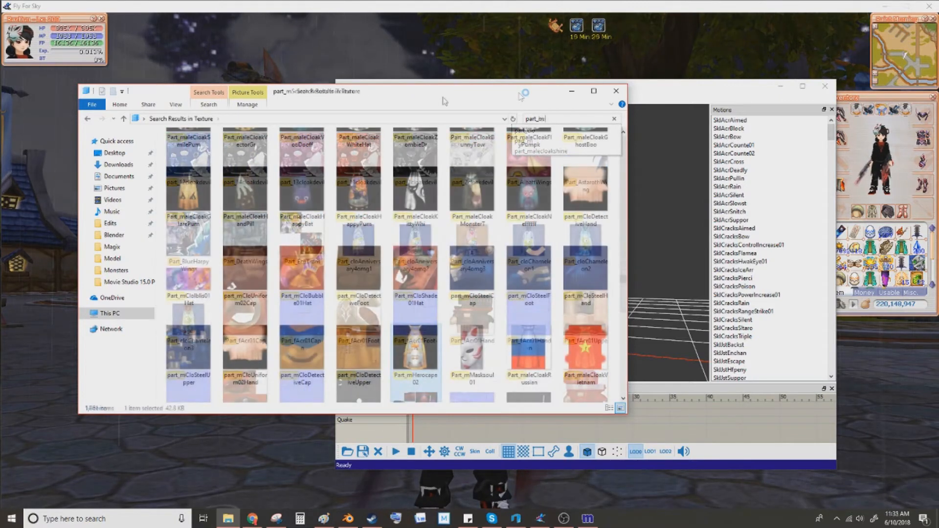
pyautogui.press('Down')
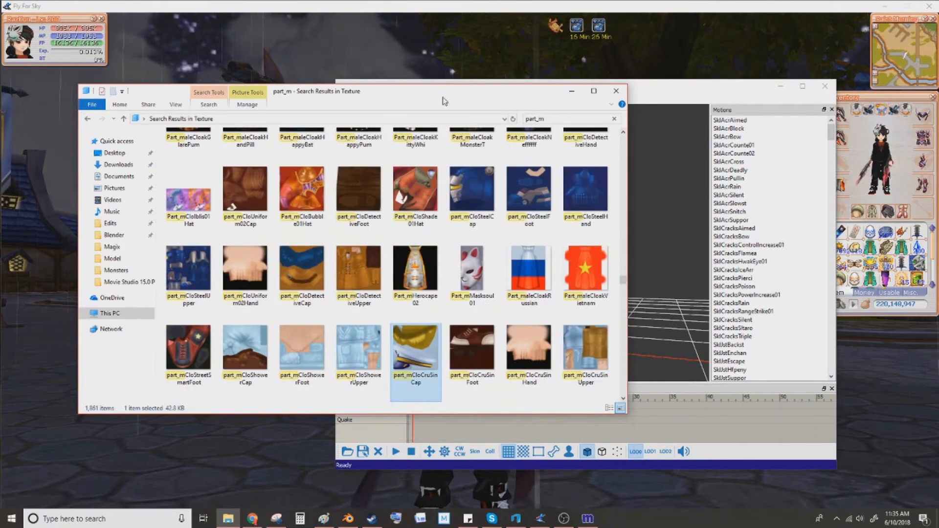
pyautogui.press('Down')
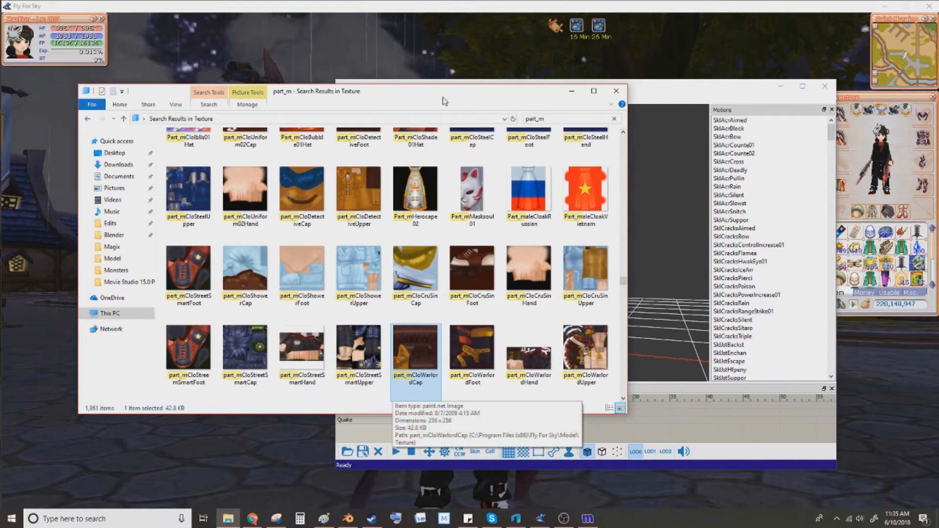
pyautogui.press('Down')
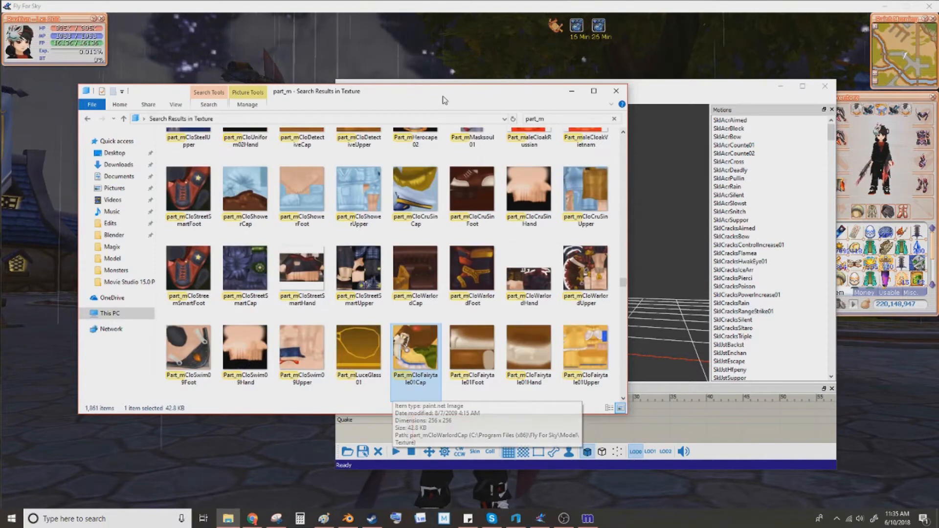
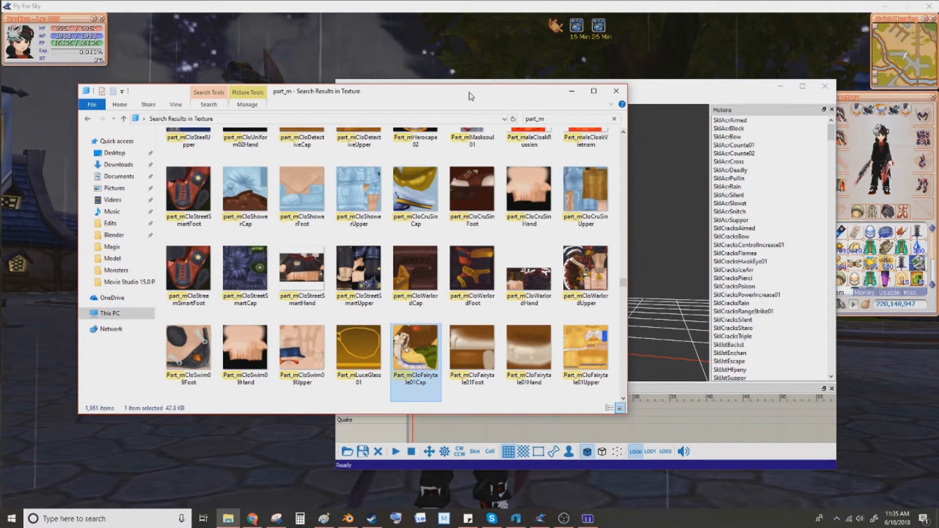
pyautogui.press('Down')
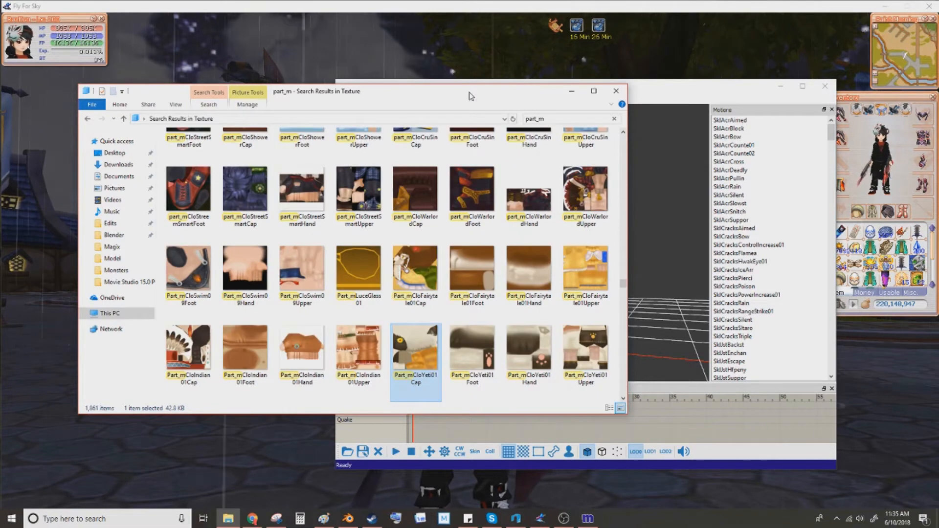
pyautogui.press('Down')
pyautogui.press('Down')
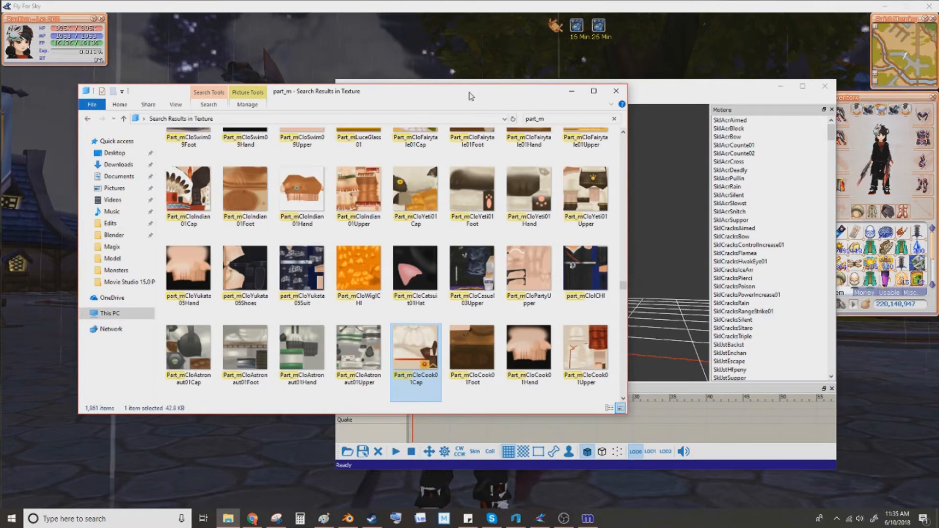
pyautogui.press('Down')
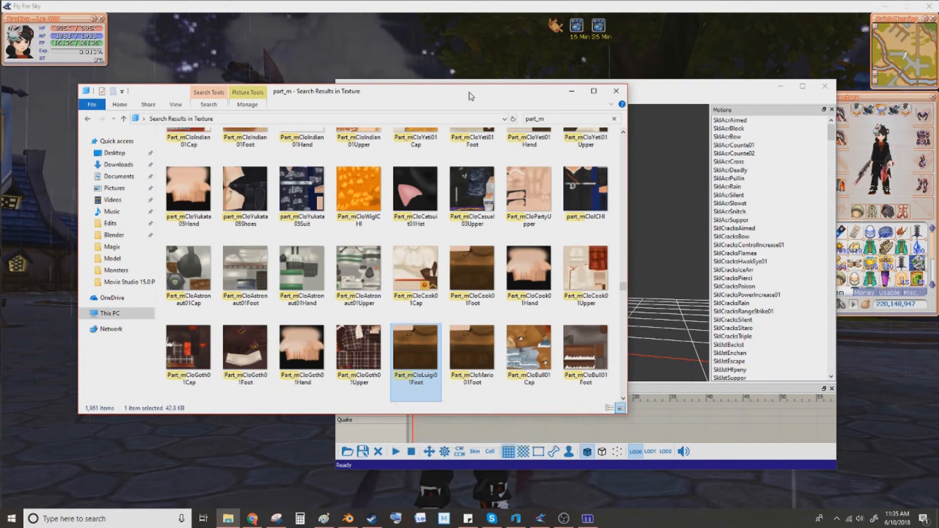
pyautogui.press('Down')
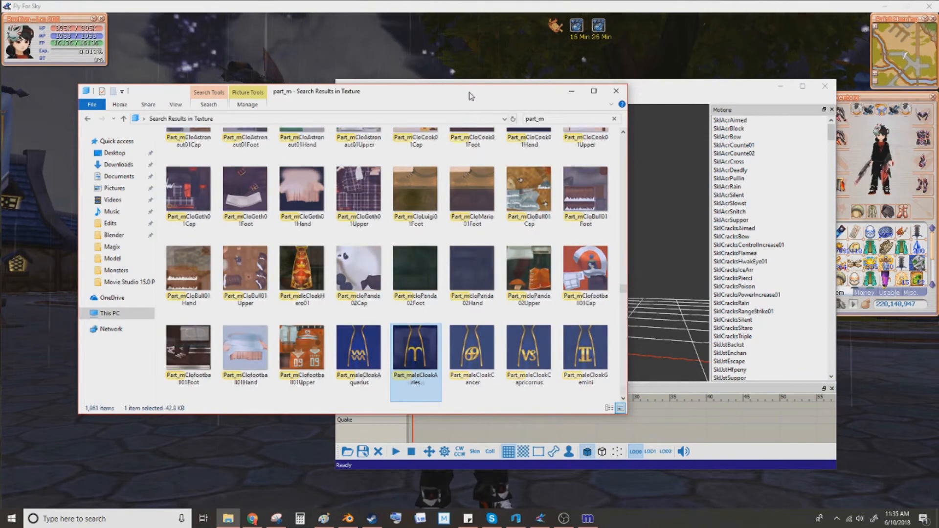
pyautogui.press('Down')
# Go back up through the part_m textures to examine the Acr armor textures and their normal maps around Part_mAcr02Upper.
pyautogui.press('Up')
pyautogui.press('Up')
pyautogui.press('Up')
pyautogui.press('Up')
pyautogui.press('Up')
pyautogui.press('Up')
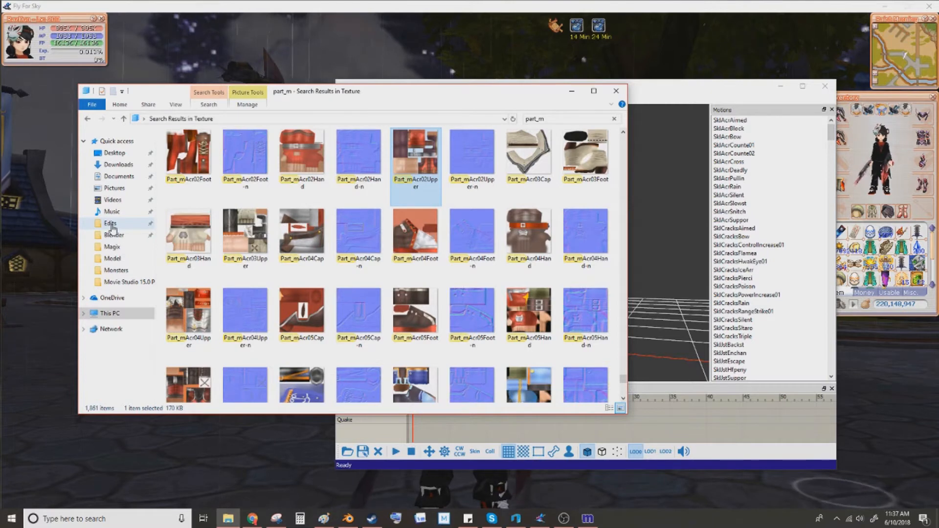
# Open the Saved Pictures folder inside Pictures and look over the edited part textures stored there.
pyautogui.click(121, 192)
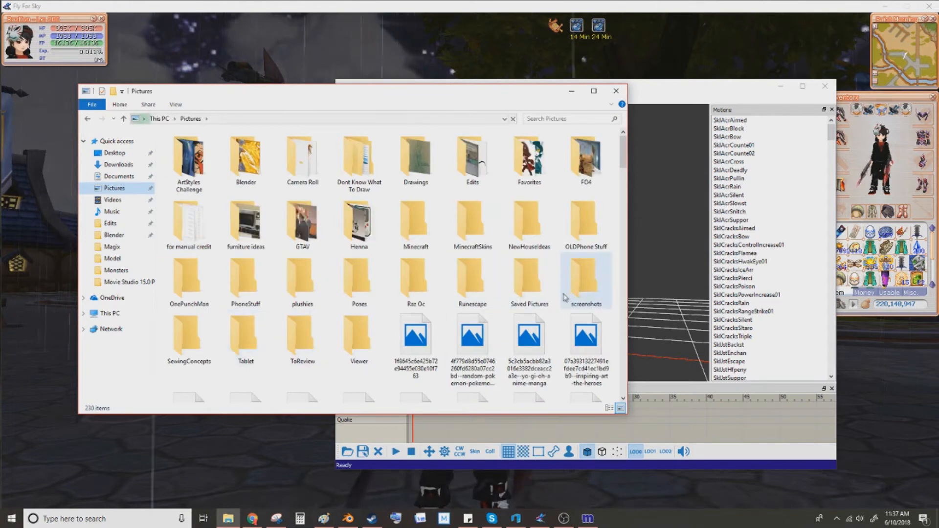
pyautogui.doubleClick(531, 286)
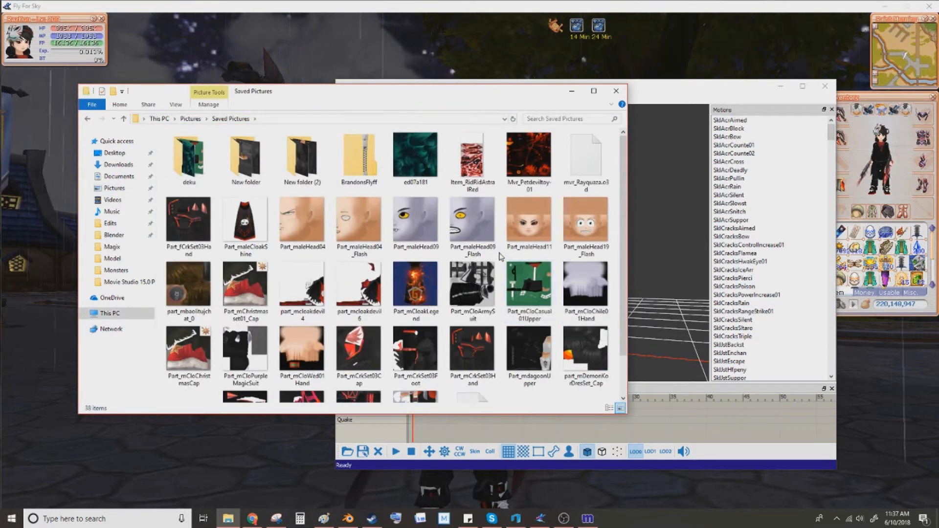
pyautogui.click(311, 386)
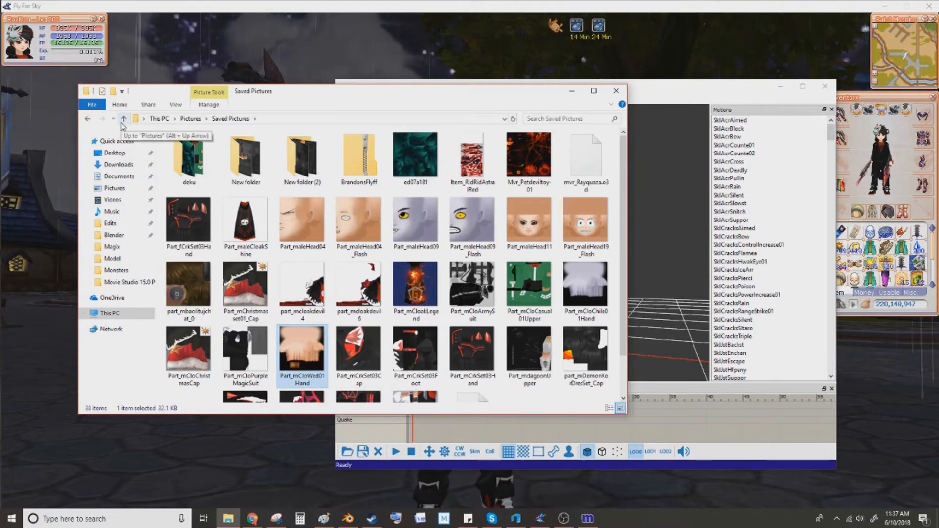
pyautogui.scroll(-1, 418, 369)
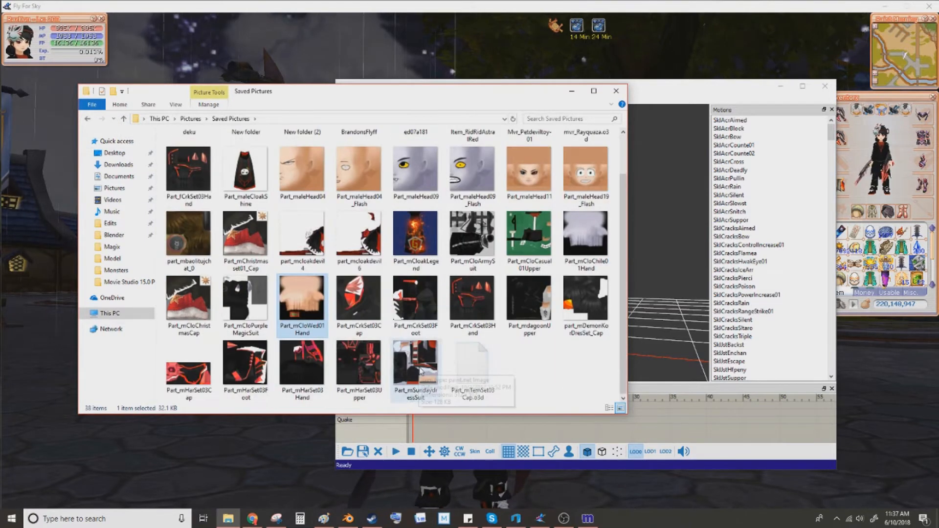
pyautogui.scroll(1, 454, 378)
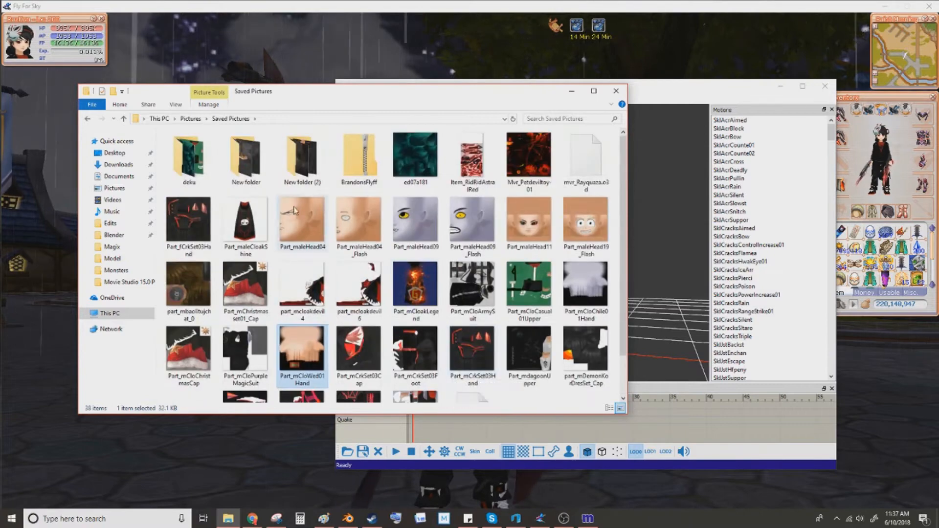
# View the edited texture sets in the deku, New folder and New folder (2) subfolders of Saved Pictures.
pyautogui.doubleClick(212, 158)
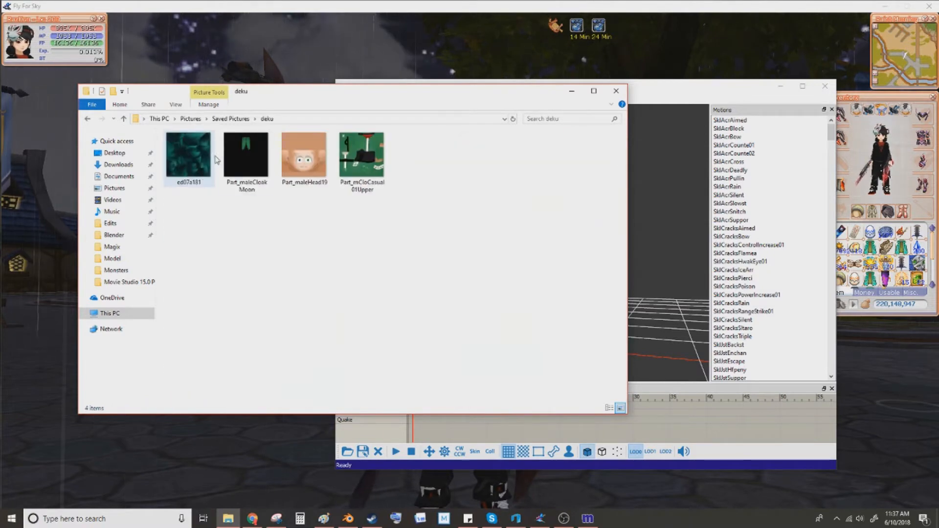
pyautogui.click(230, 118)
pyautogui.doubleClick(237, 158)
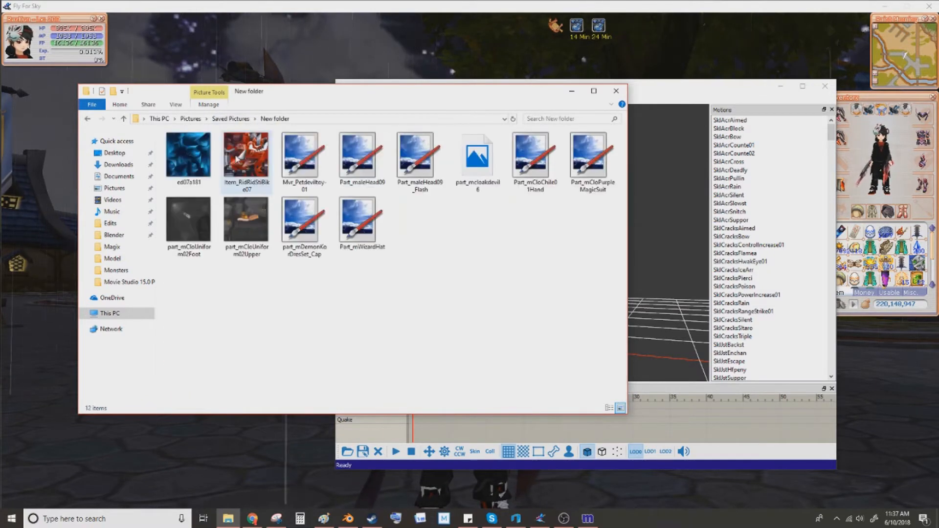
pyautogui.click(241, 120)
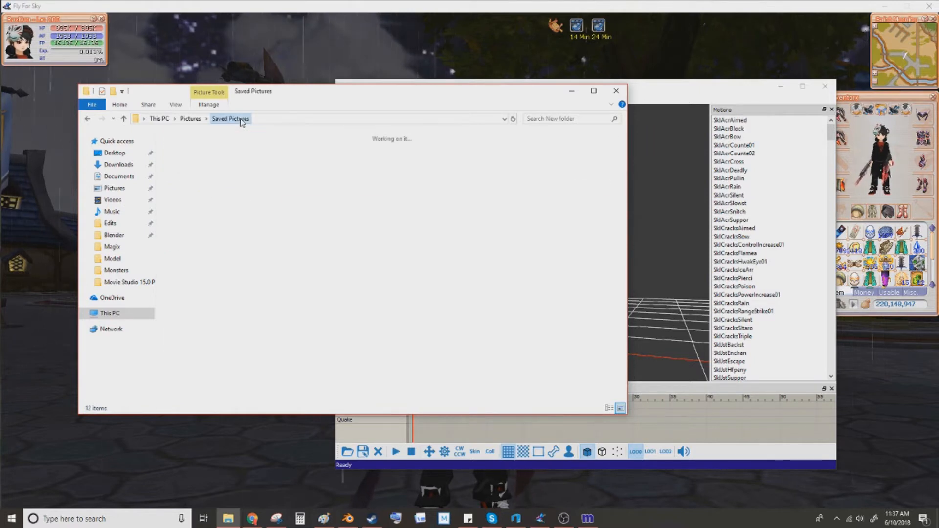
pyautogui.doubleClick(305, 151)
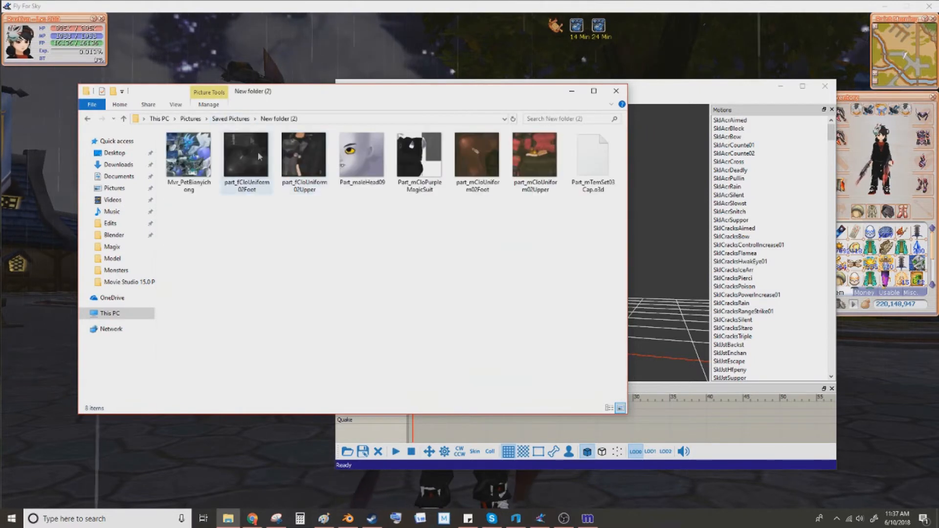
# Go back from New folder (2) through the visited Saved Pictures subfolders to the Pictures folder.
pyautogui.click(225, 120)
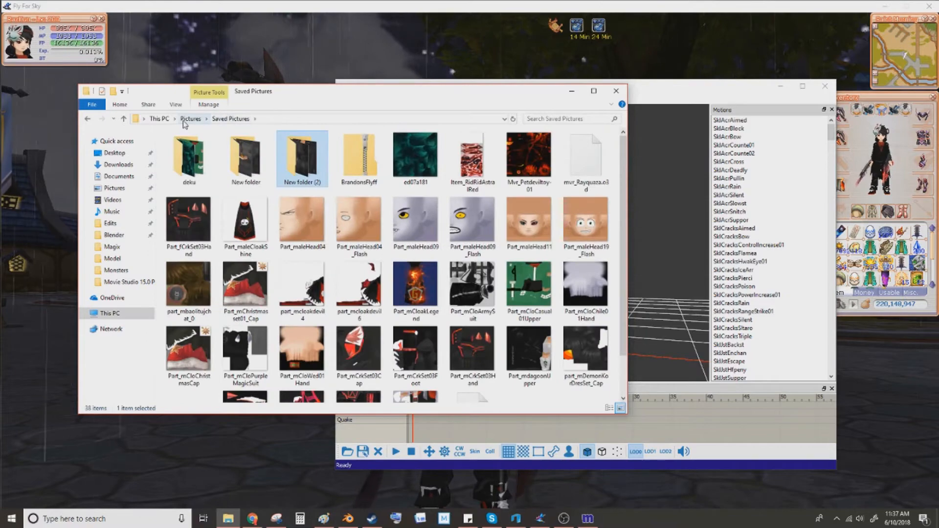
pyautogui.click(88, 121)
pyautogui.click(88, 121)
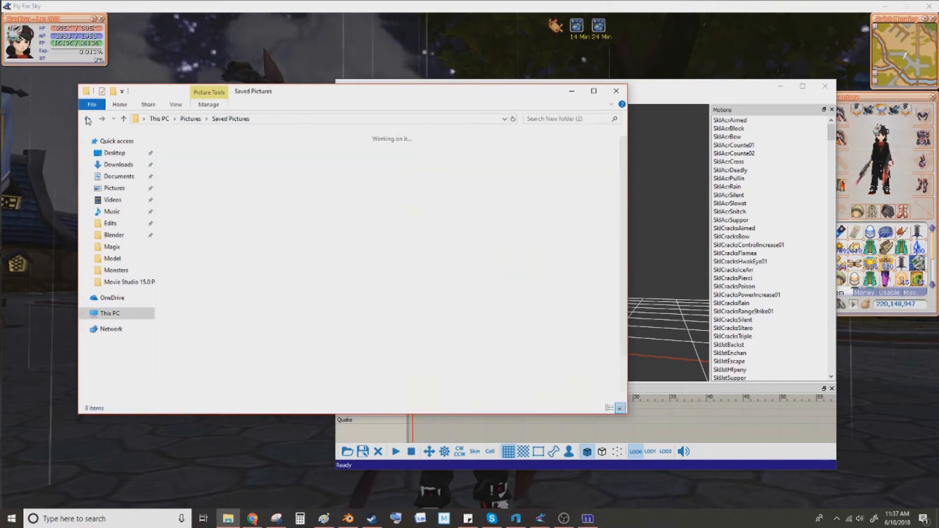
pyautogui.click(88, 121)
pyautogui.click(88, 121)
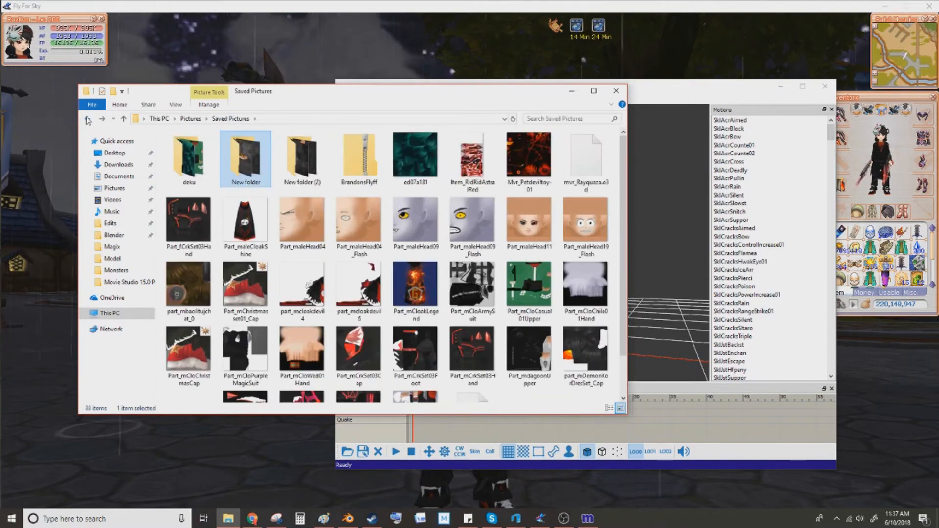
pyautogui.click(88, 121)
pyautogui.click(88, 121)
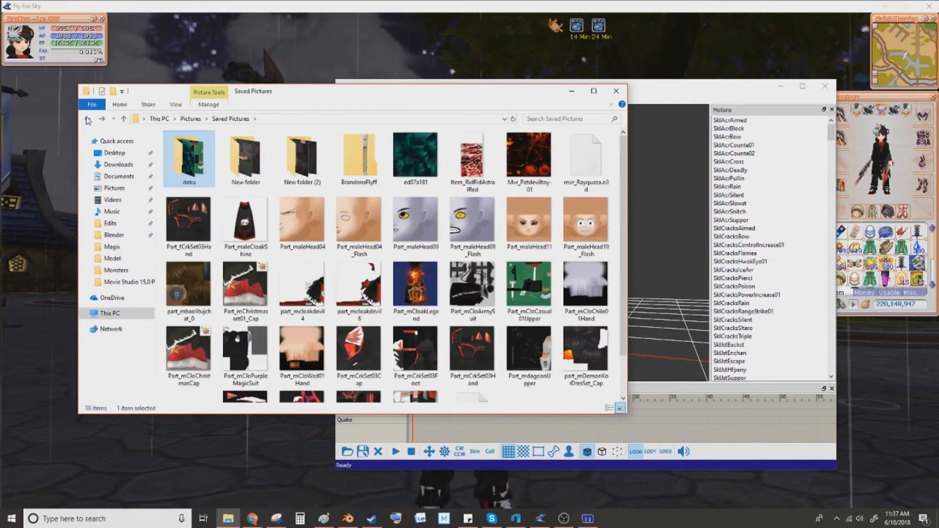
pyautogui.click(88, 120)
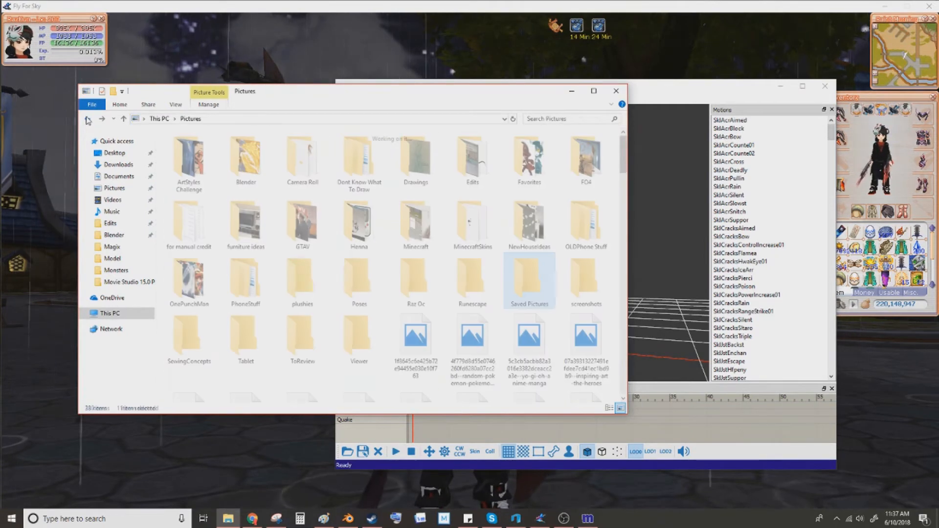
# Switch to ModelEditor, search the Model folder for part_mclowed and load Part_mCloWed01Hand.o3d onto the male character.
pyautogui.click(700, 101)
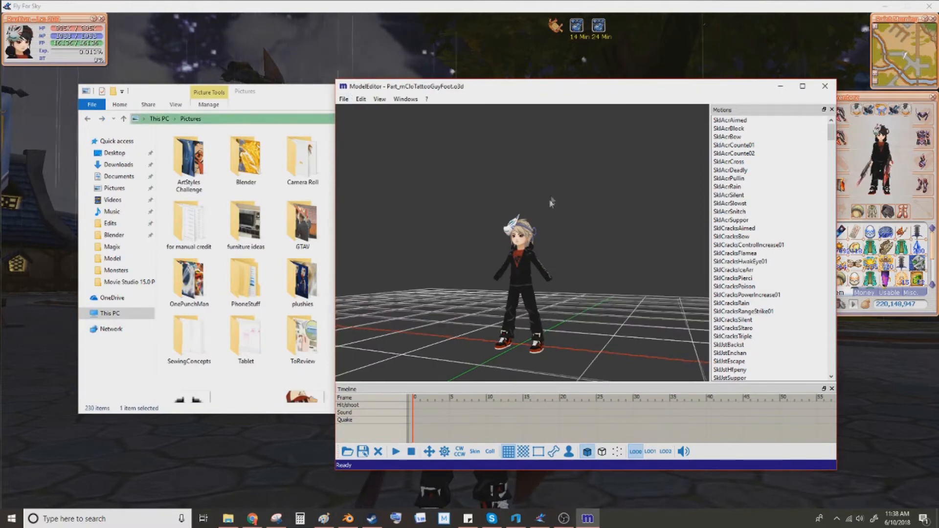
pyautogui.moveTo(553, 198); pyautogui.dragTo(546, 221, button='right')
pyautogui.click(344, 99)
pyautogui.click(362, 120)
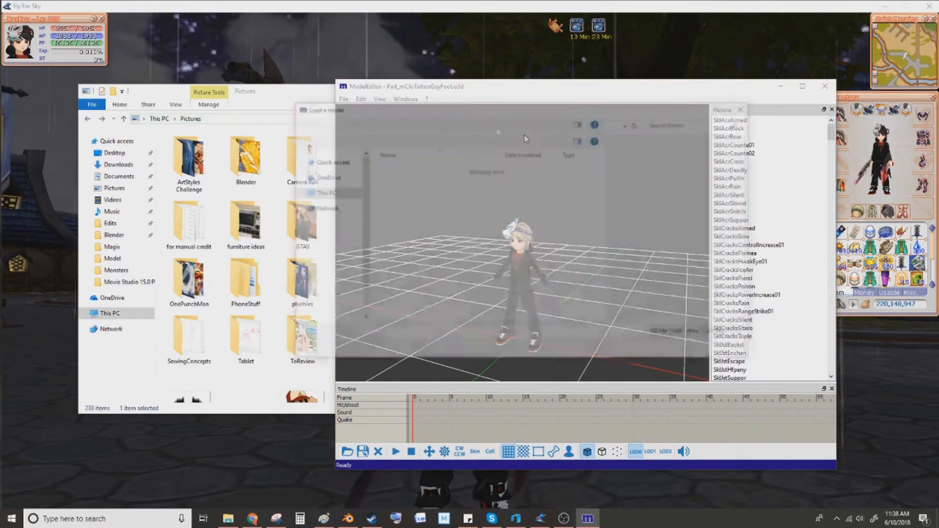
pyautogui.click(661, 124)
pyautogui.write('part_mclowed')
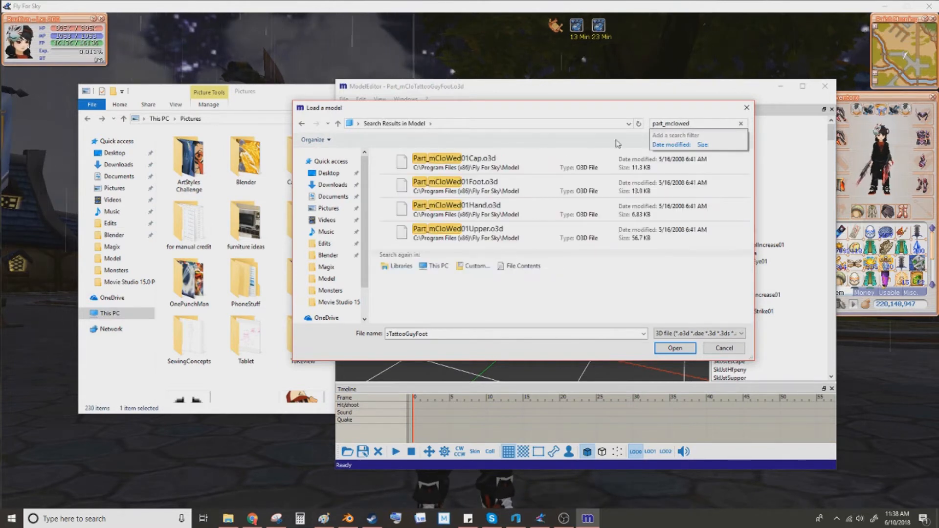
pyautogui.doubleClick(529, 205)
pyautogui.moveTo(604, 319); pyautogui.dragTo(654, 287, button='middle')
# Compare the Saved Pictures textures with the assembled male model and examine the model from several angles in ModelEditor.
pyautogui.click(277, 89)
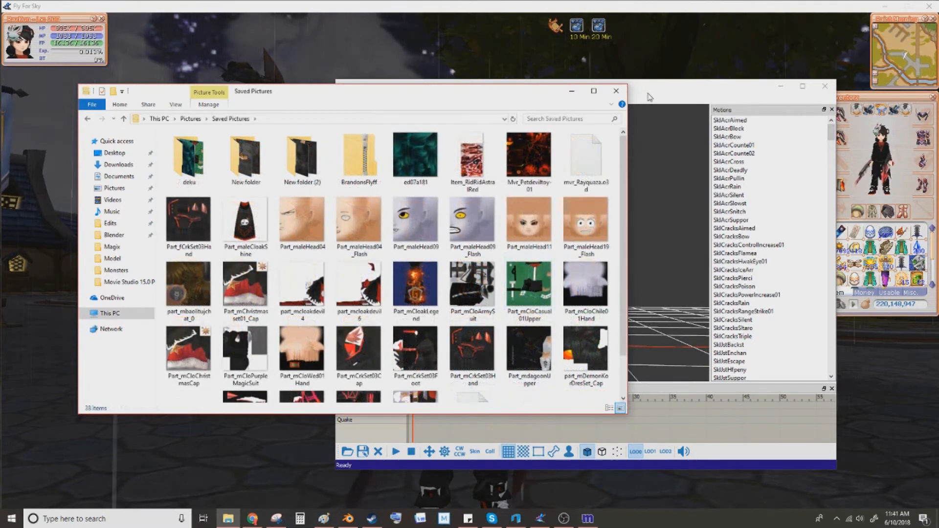
pyautogui.click(648, 95)
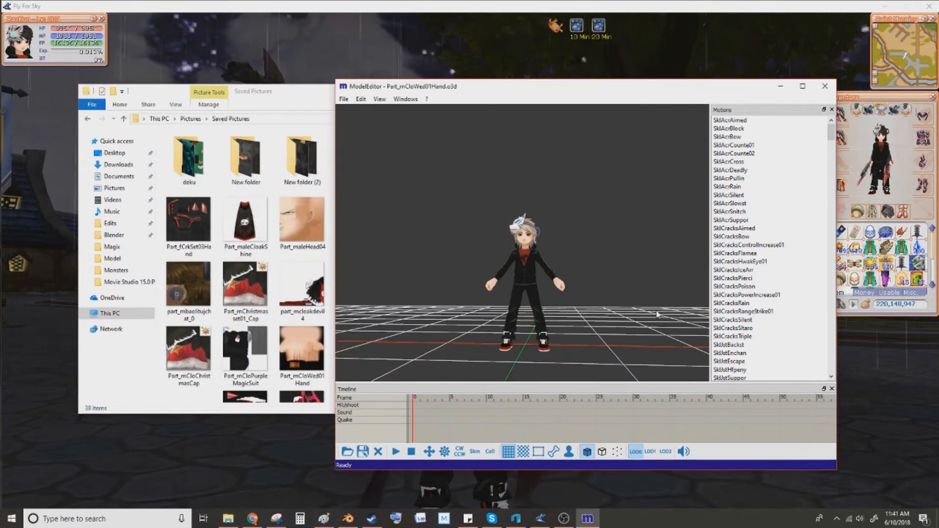
pyautogui.moveTo(633, 293); pyautogui.dragTo(588, 292, button='middle')
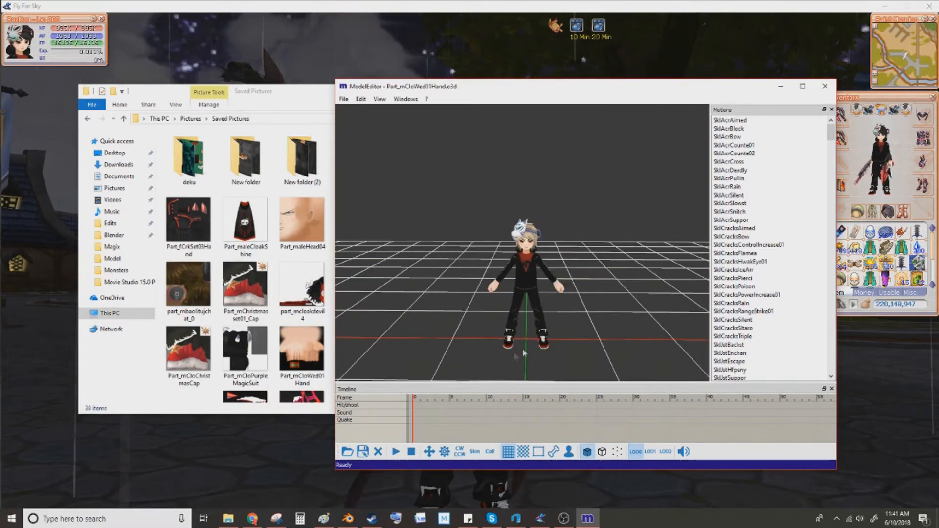
pyautogui.moveTo(514, 351); pyautogui.dragTo(416, 339, button='middle')
pyautogui.moveTo(545, 292); pyautogui.dragTo(661, 284, button='middle')
# Minimize the Saved Pictures window and view the costumed character from other angles and distances in the Fly For Sky game.
pyautogui.click(269, 94)
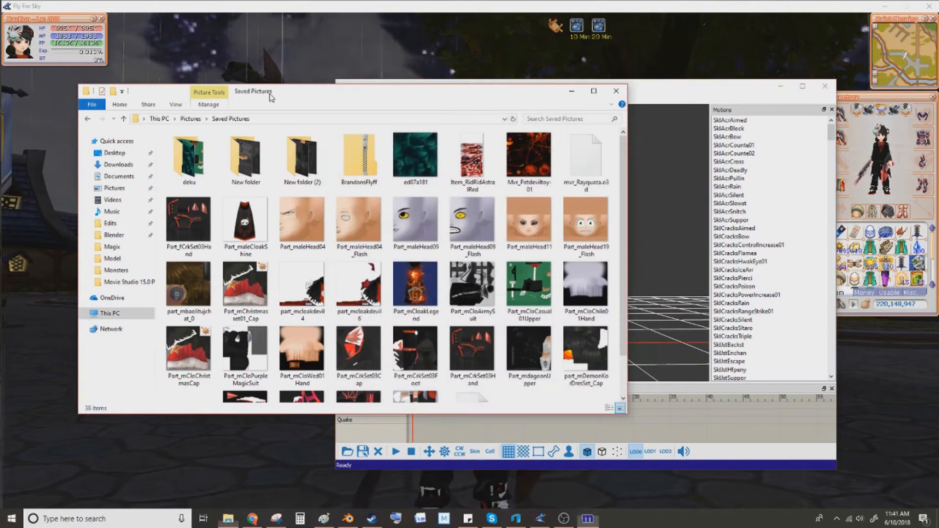
pyautogui.click(571, 91)
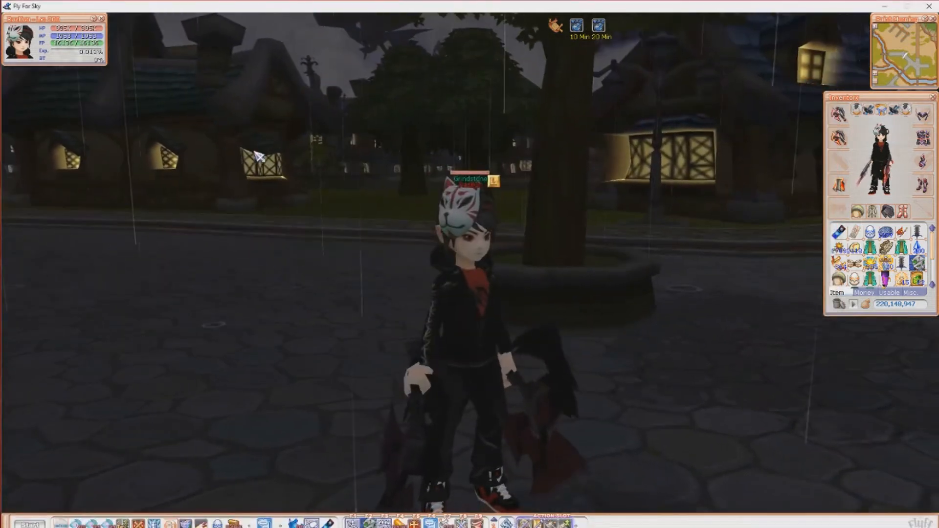
pyautogui.scroll(-5, 641, 353)
pyautogui.moveTo(641, 353); pyautogui.dragTo(778, 405, button='right')
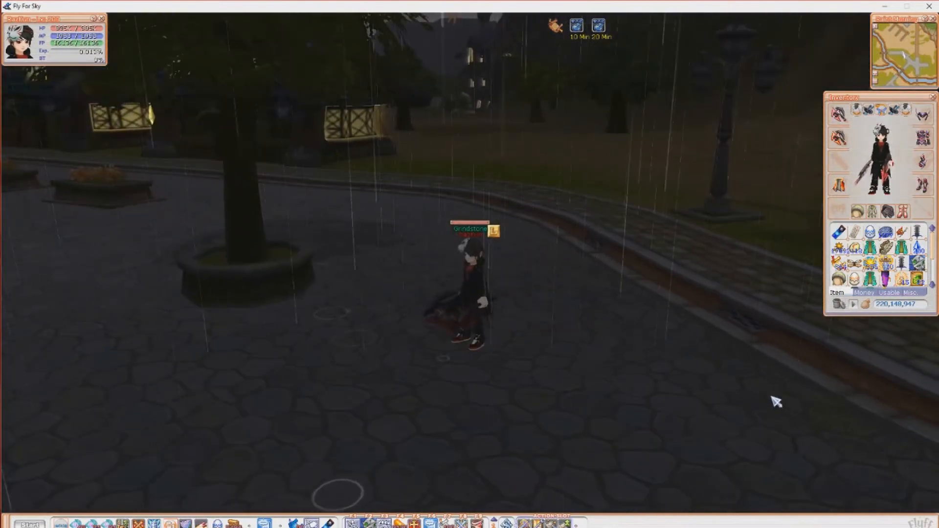
# Bring ModelEditor back, switch to Blender to look at its default cube scene, and return to ModelEditor.
pyautogui.hotkey('alt', 'Tab')
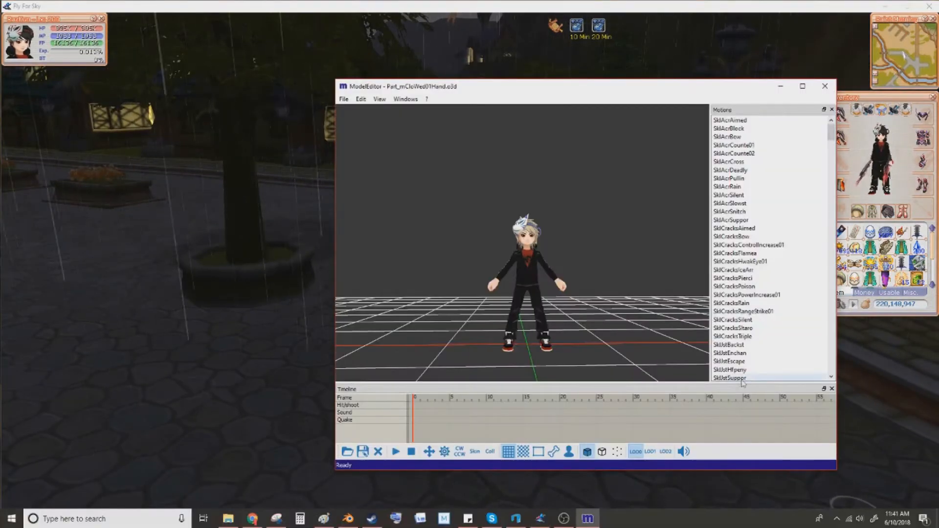
pyautogui.click(348, 519)
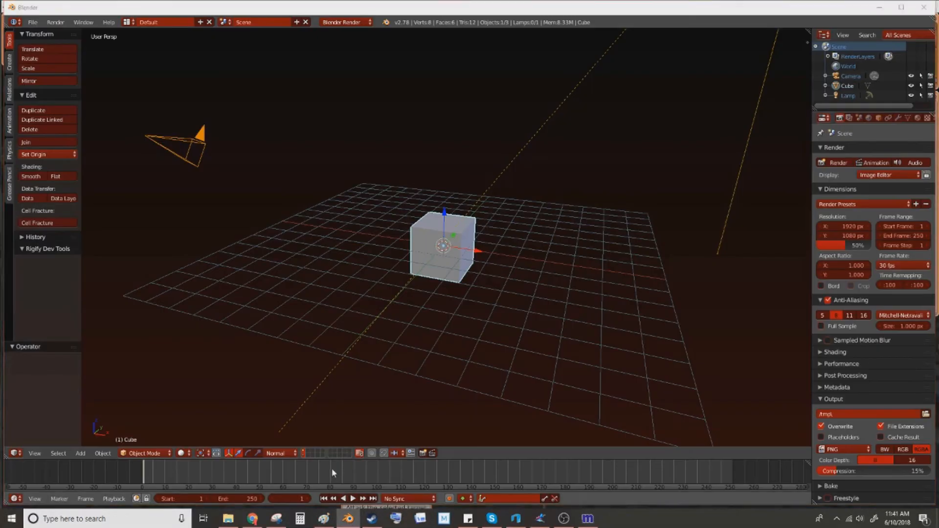
pyautogui.hotkey('alt', 'Tab')
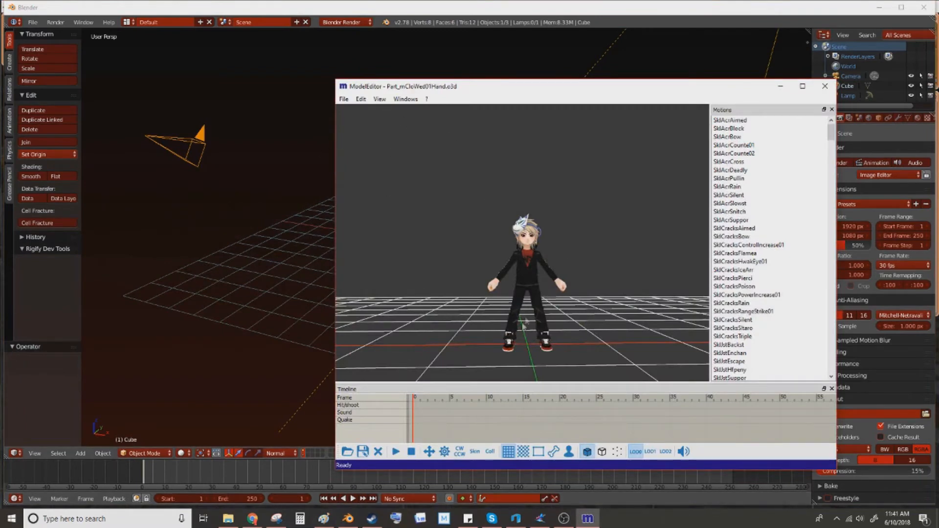
# Save the character model as TutorialMAN in the Desktop\Blender\Flyff\ModelExtracts folder.
pyautogui.moveTo(591, 313); pyautogui.dragTo(593, 335)
pyautogui.click(344, 99)
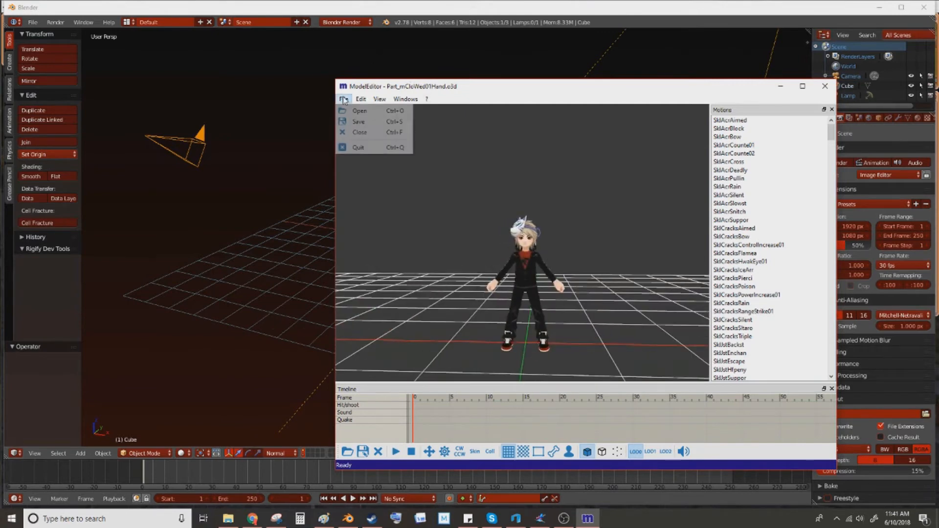
pyautogui.click(352, 120)
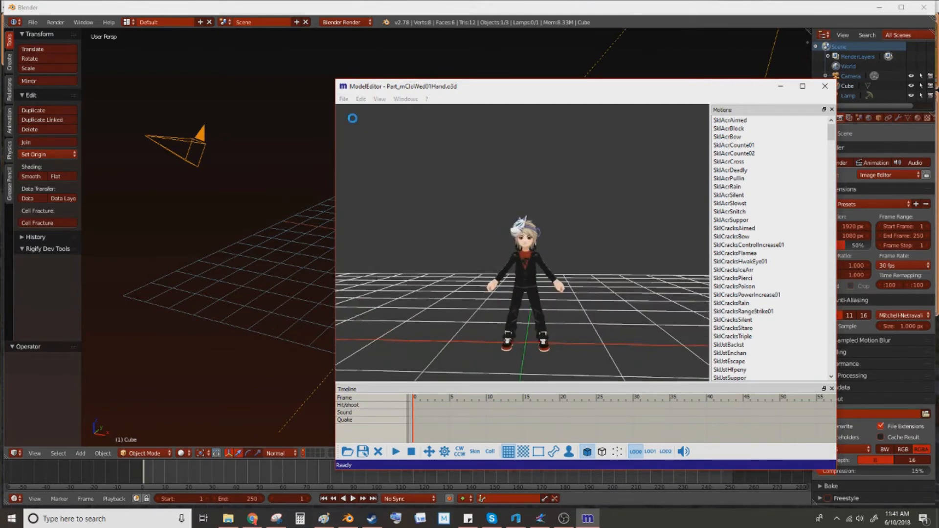
pyautogui.click(325, 214)
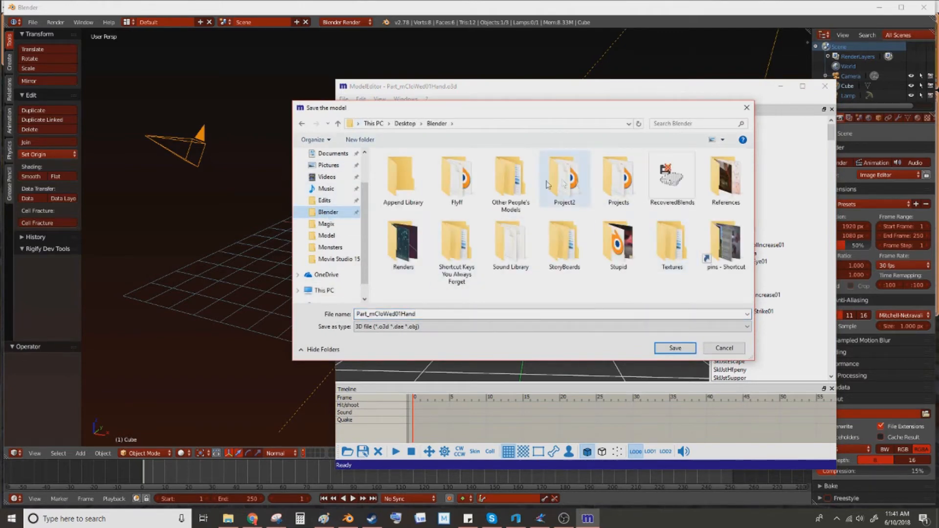
pyautogui.doubleClick(477, 184)
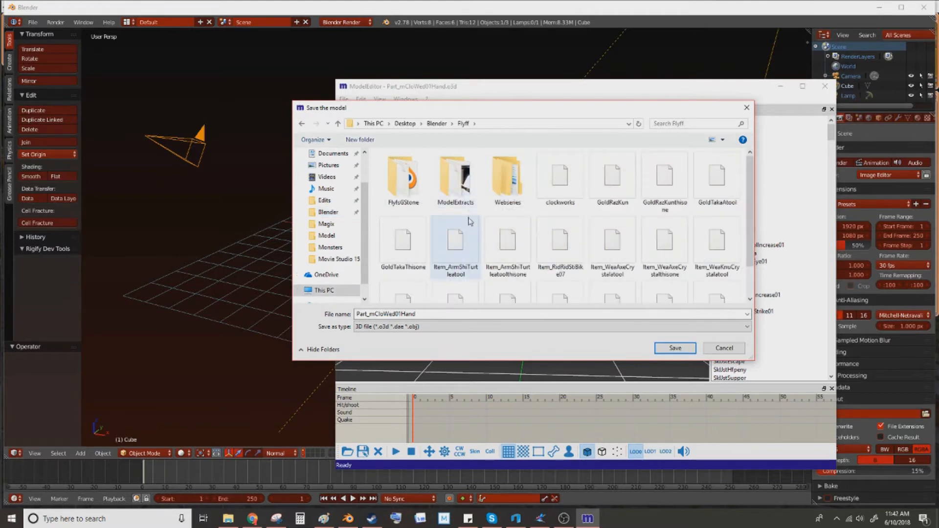
pyautogui.click(460, 192)
pyautogui.doubleClick(460, 192)
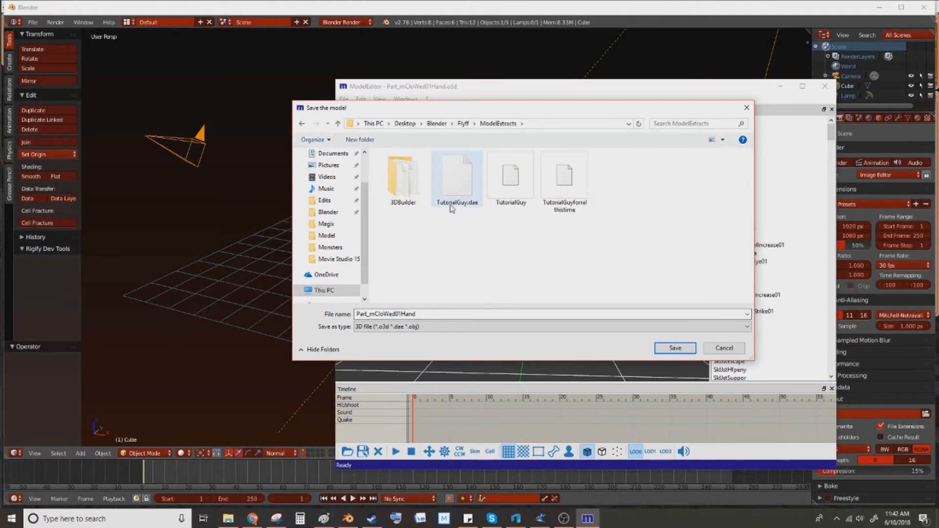
pyautogui.click(433, 314)
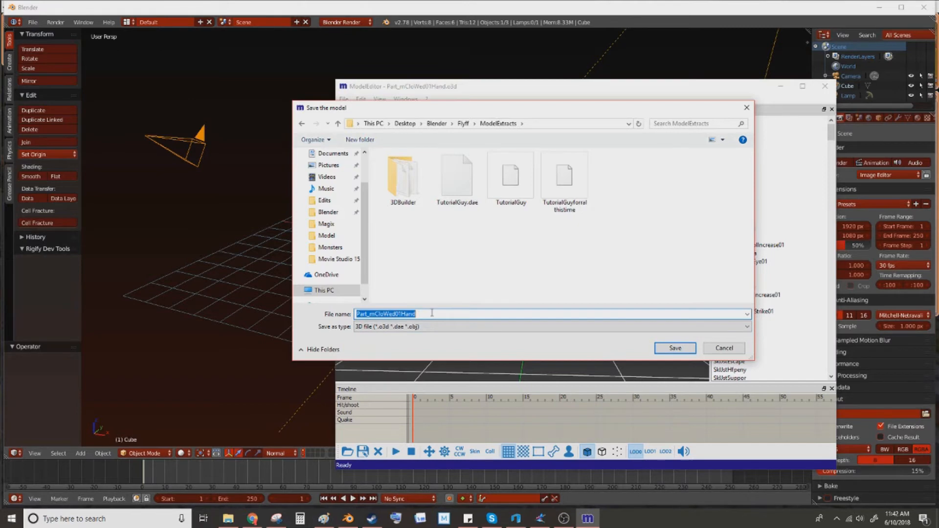
pyautogui.write('TutorialMAN')
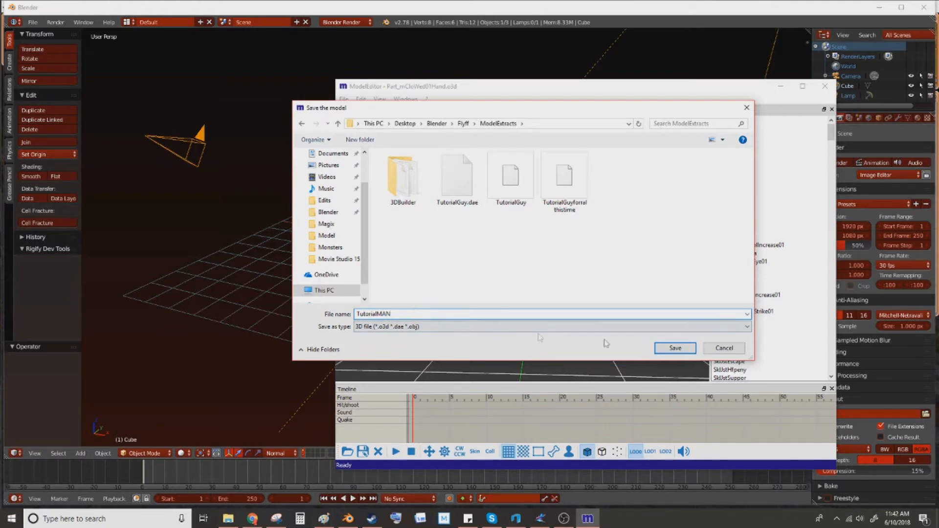
pyautogui.click(686, 349)
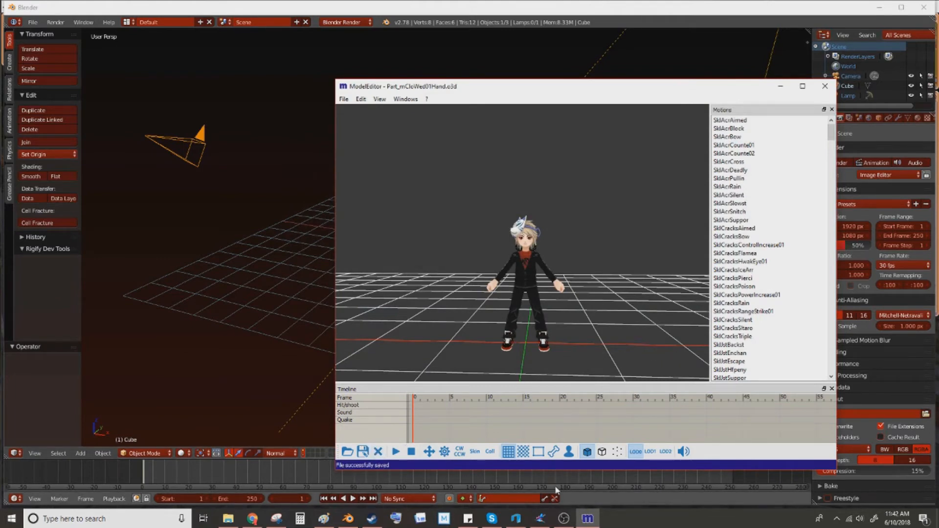
# Switch to 3D Builder and check the ModelExtracts folder for a loadable TutorialMAN object, leaving the file browser without loading anything.
pyautogui.click(523, 522)
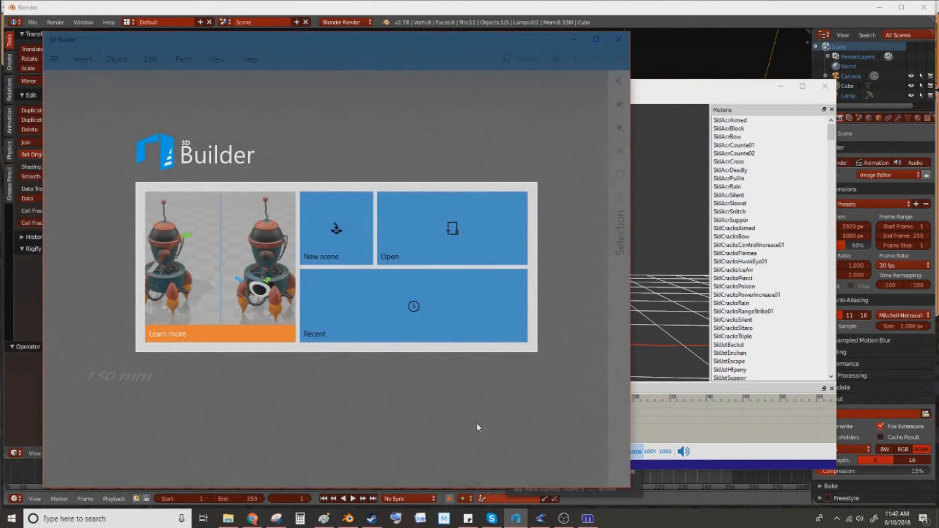
pyautogui.click(432, 247)
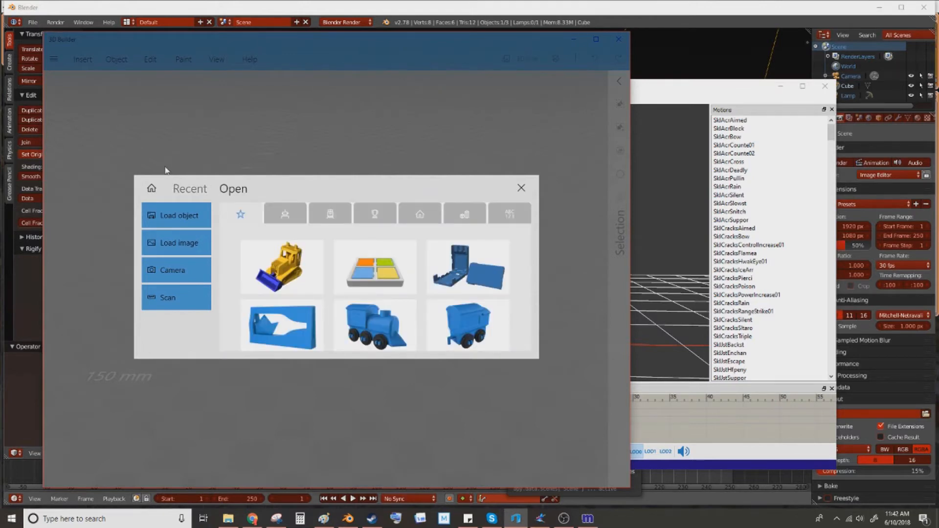
pyautogui.click(179, 219)
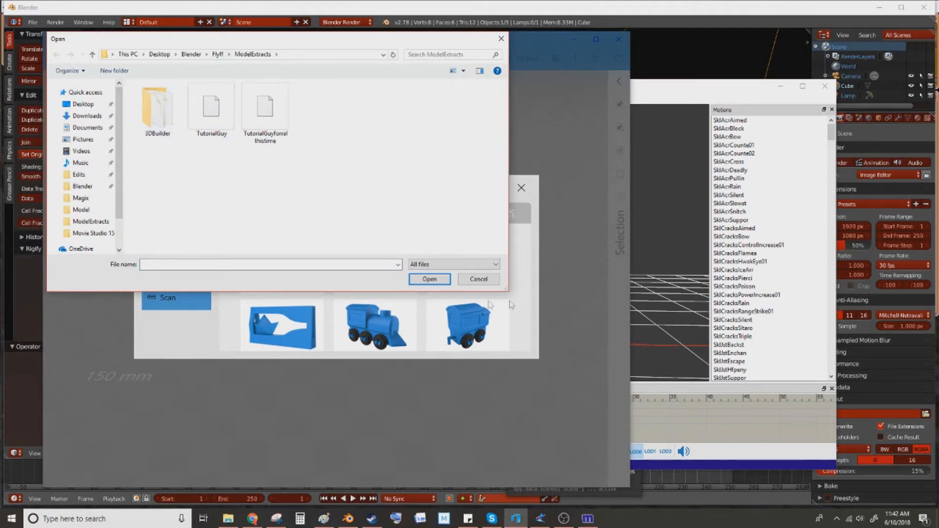
pyautogui.click(478, 279)
# Switch back to ModelEditor and save the character model as TutorialMAN.obj in the ModelExtracts folder.
pyautogui.click(675, 87)
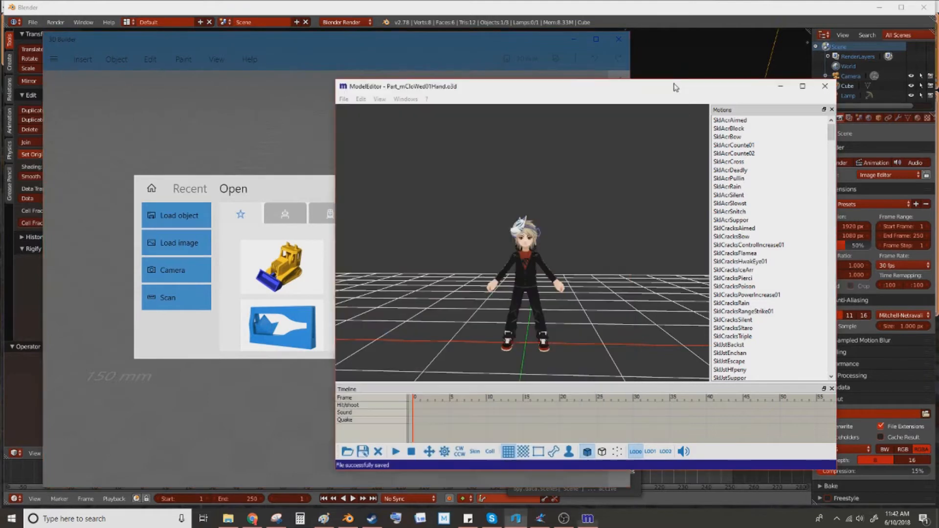
pyautogui.click(344, 99)
pyautogui.click(356, 130)
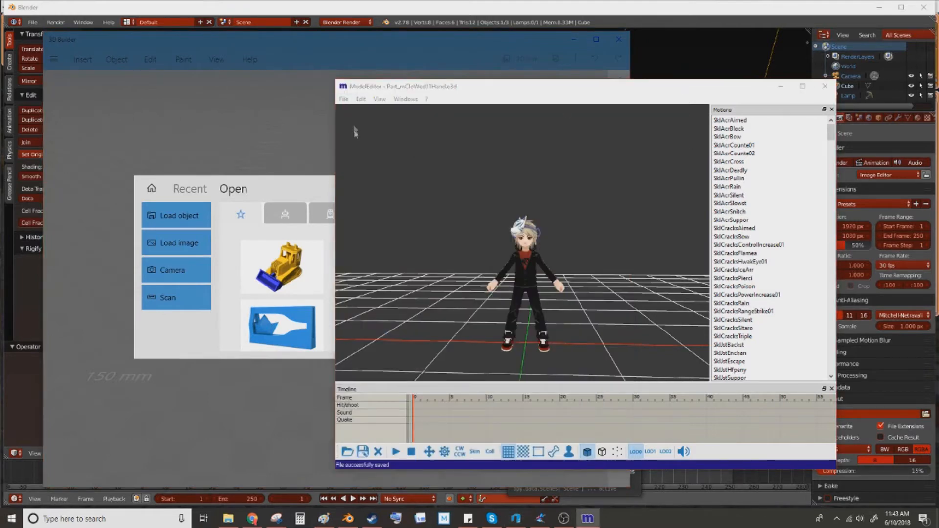
pyautogui.write('.obj')
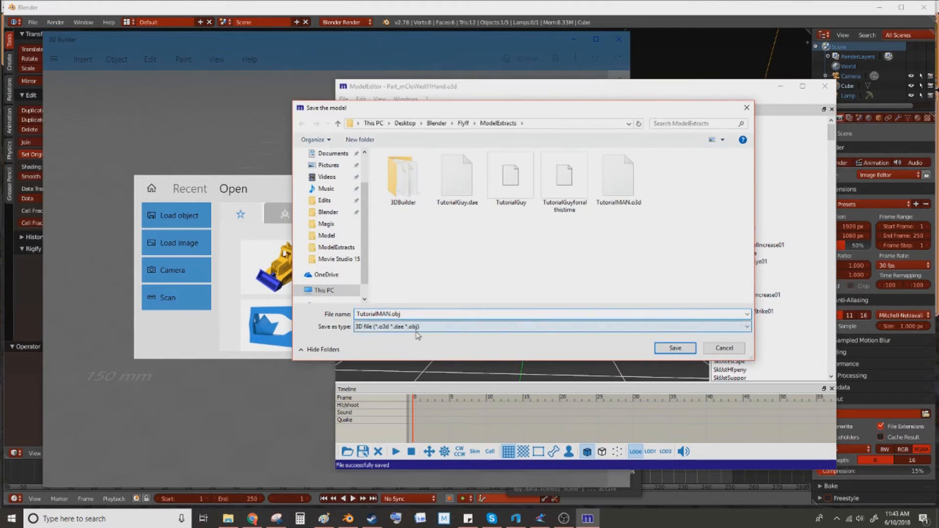
pyautogui.click(676, 348)
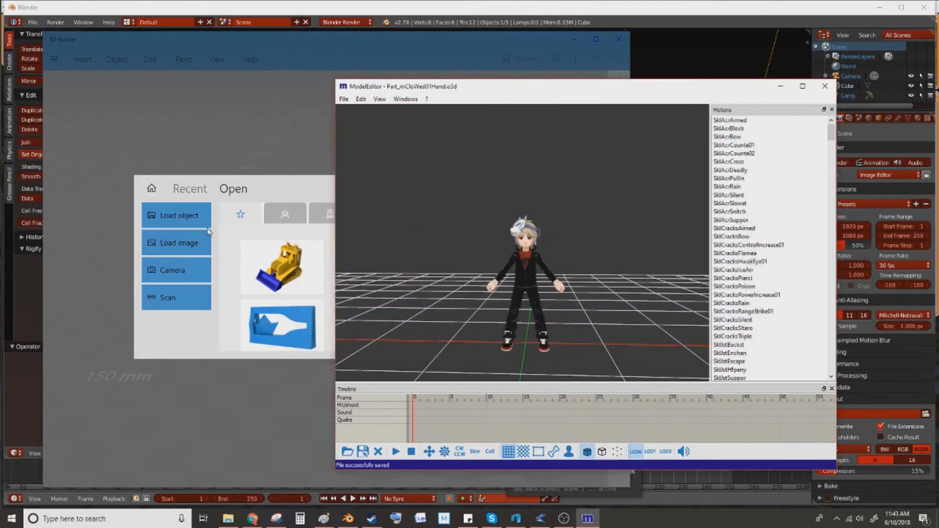
# Switch to 3D Builder and load the TutorialMAN object from the ModelExtracts folder.
pyautogui.click(188, 220)
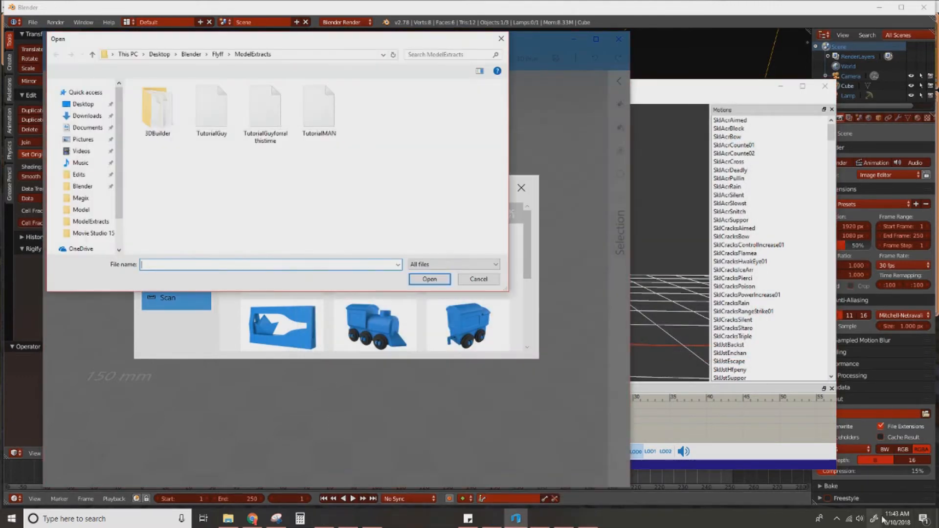
pyautogui.click(323, 110)
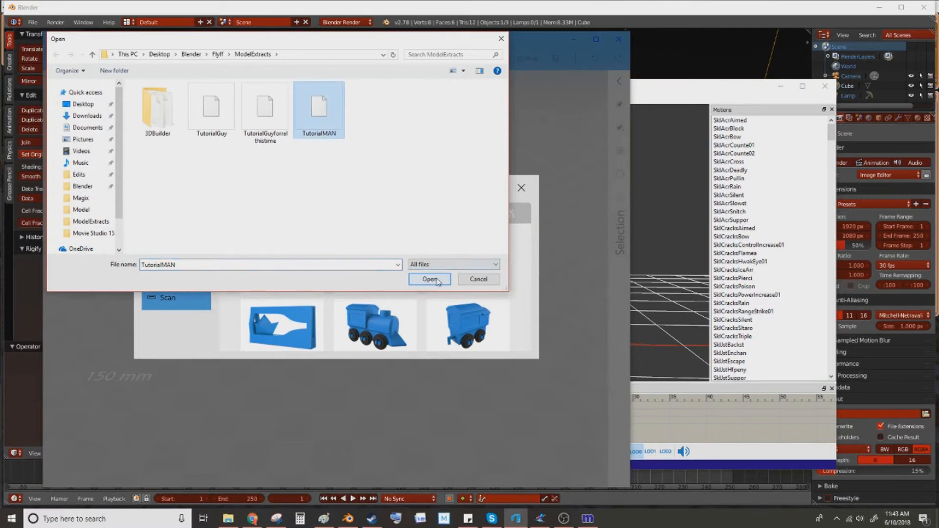
pyautogui.click(860, 519)
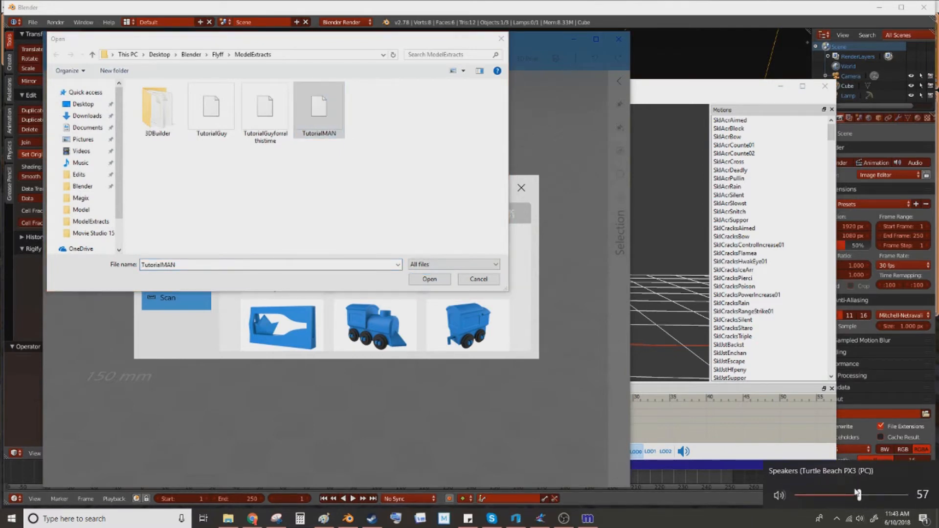
pyautogui.click(424, 282)
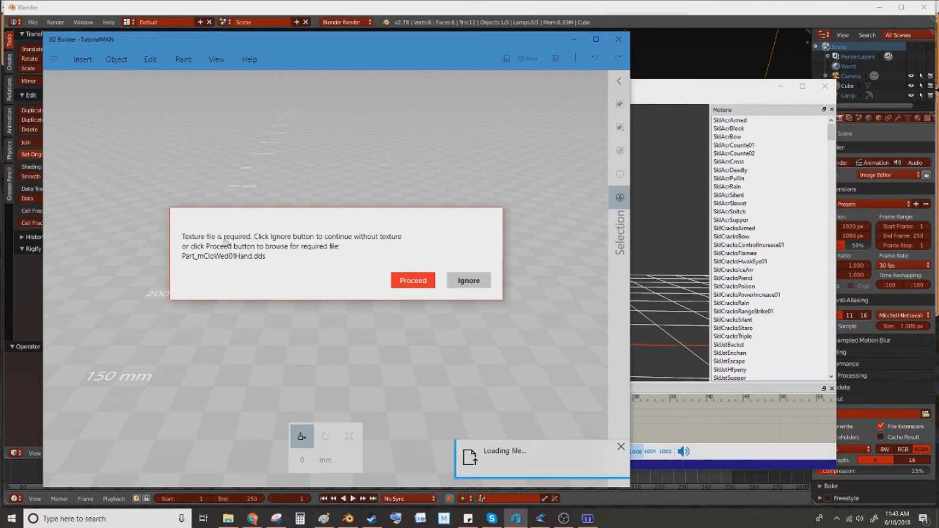
# Proceed with the hand texture request and browse to C:\Program Files (x86)\Fly For Sky\Model\Texture.
pyautogui.click(414, 284)
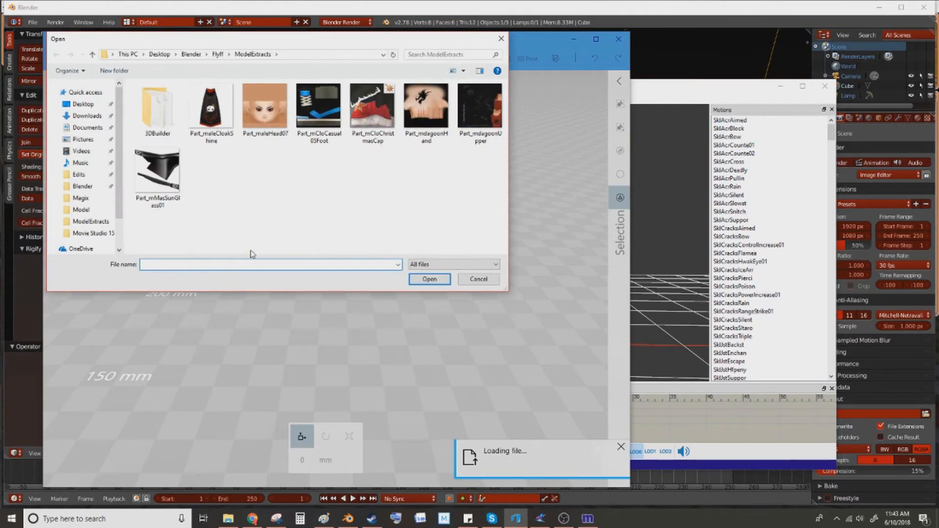
pyautogui.scroll(-2, 90, 196)
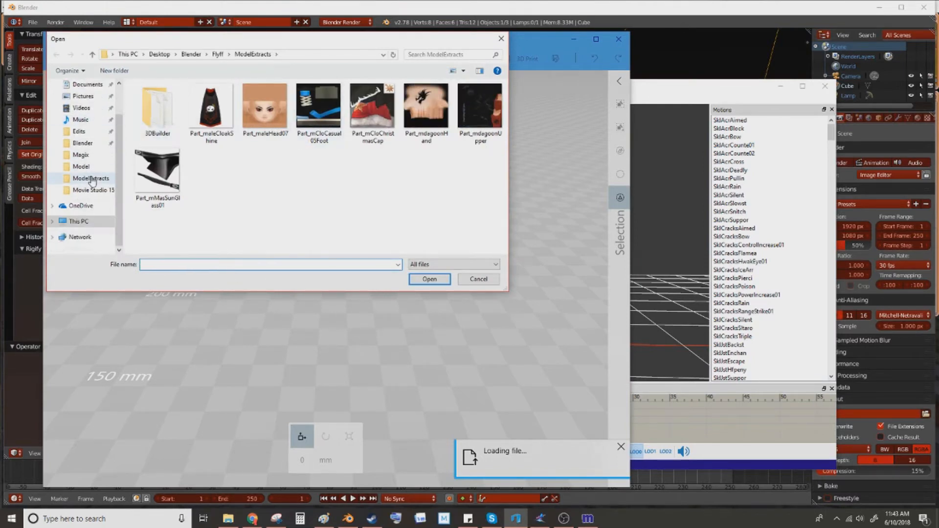
pyautogui.scroll(2, 91, 196)
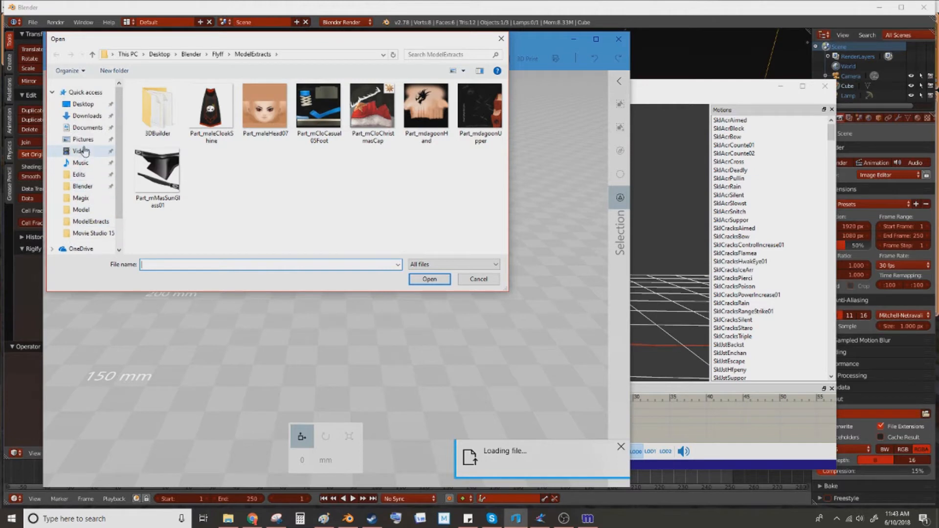
pyautogui.scroll(-1, 91, 239)
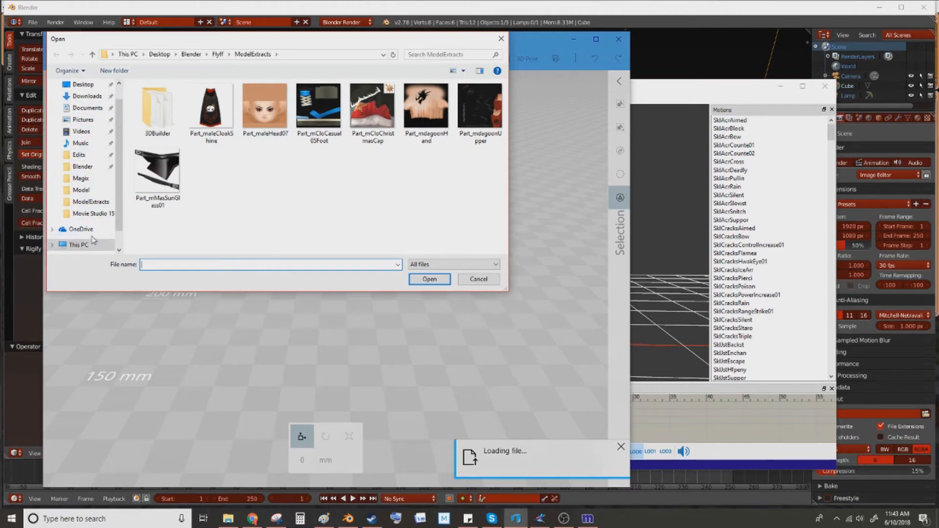
pyautogui.click(78, 245)
pyautogui.doubleClick(193, 210)
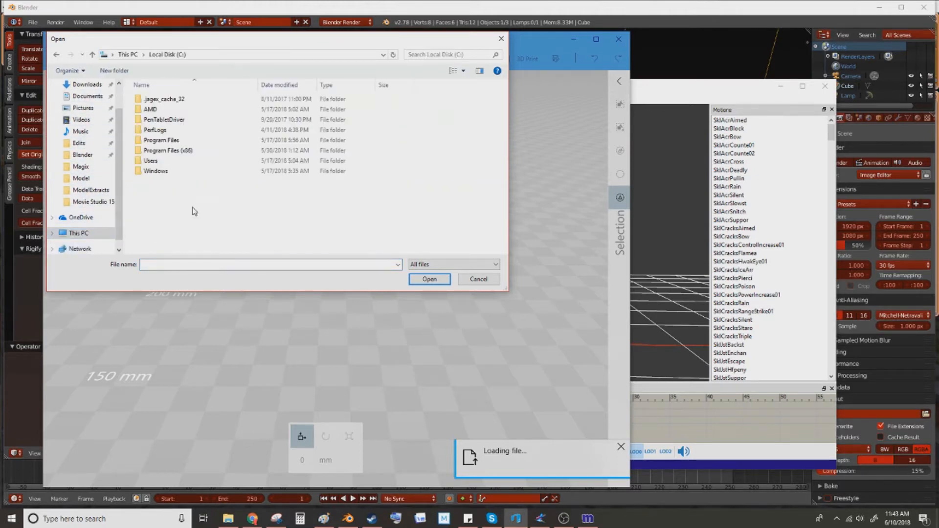
pyautogui.doubleClick(176, 152)
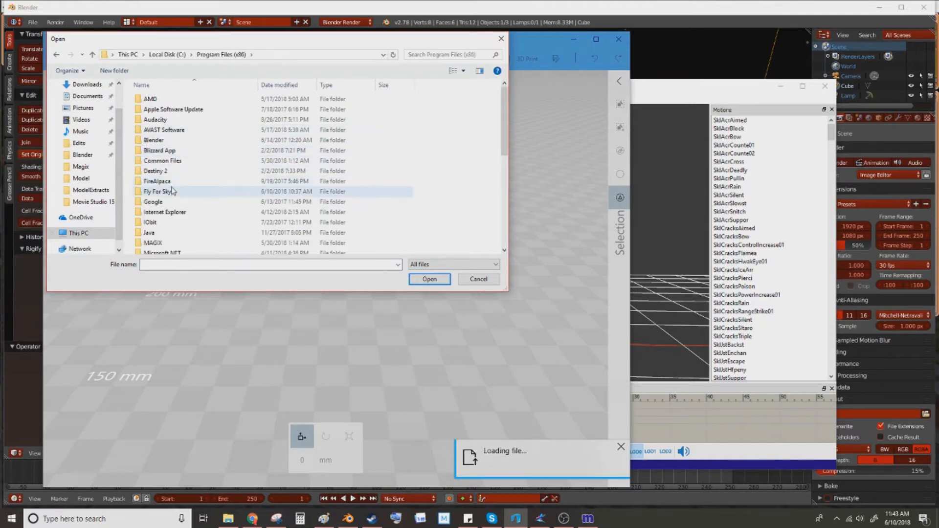
pyautogui.doubleClick(172, 192)
pyautogui.doubleClick(176, 158)
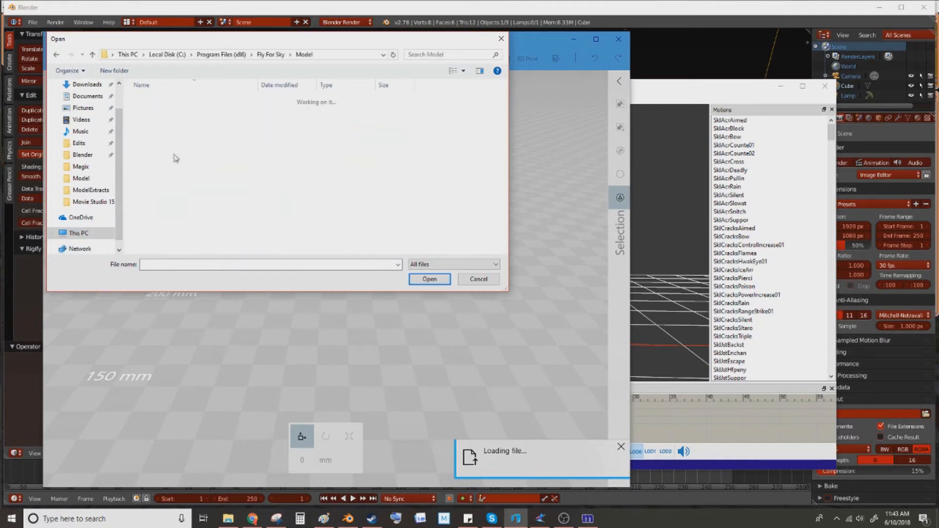
pyautogui.doubleClick(172, 99)
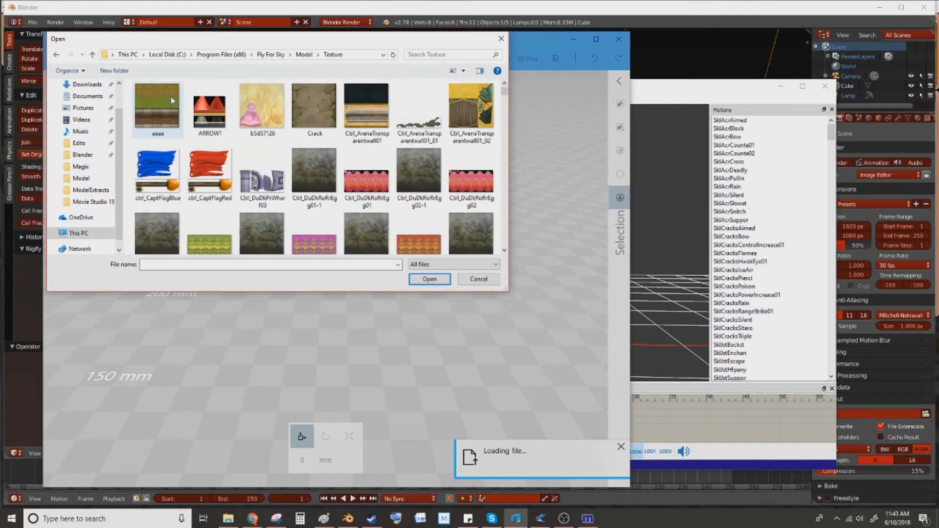
# Search the Texture folder for part_mclowed and supply Part_mCloWed01Hand as the required texture.
pyautogui.click(455, 54)
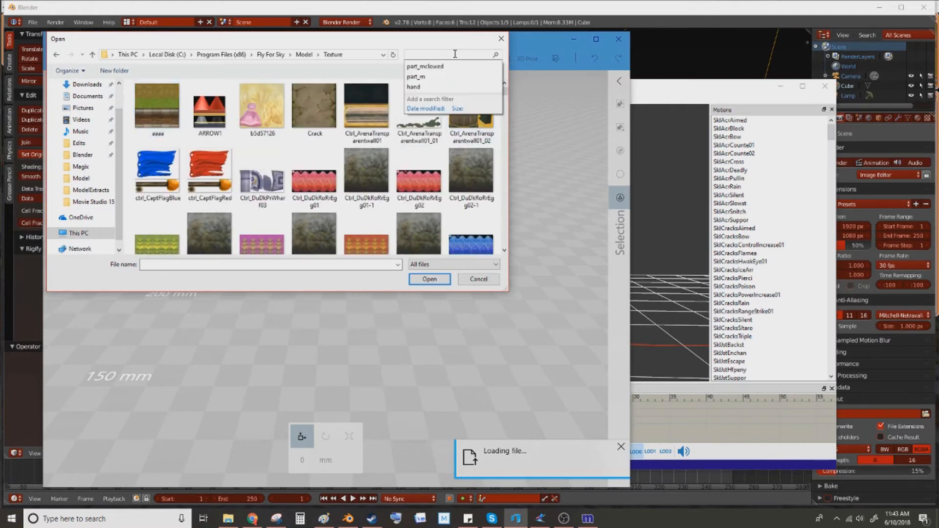
pyautogui.press('Down')
pyautogui.press('Return')
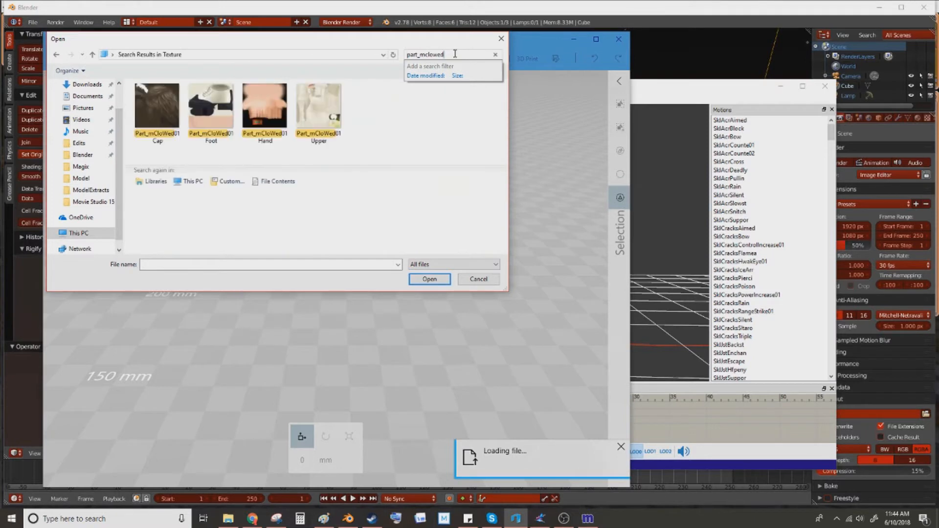
pyautogui.doubleClick(263, 116)
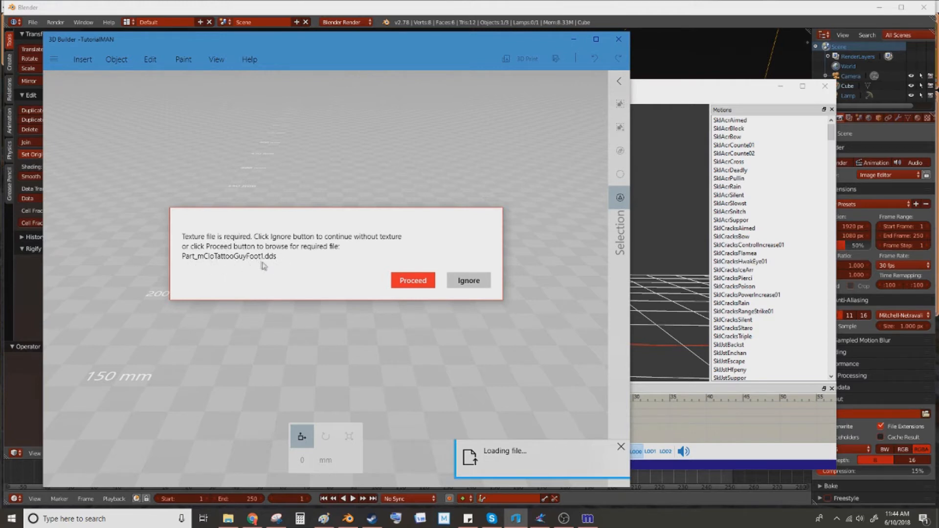
# Proceed with the foot texture request and browse to C:\Program Files (x86)\Fly For Sky\Model\Texture.
pyautogui.click(405, 285)
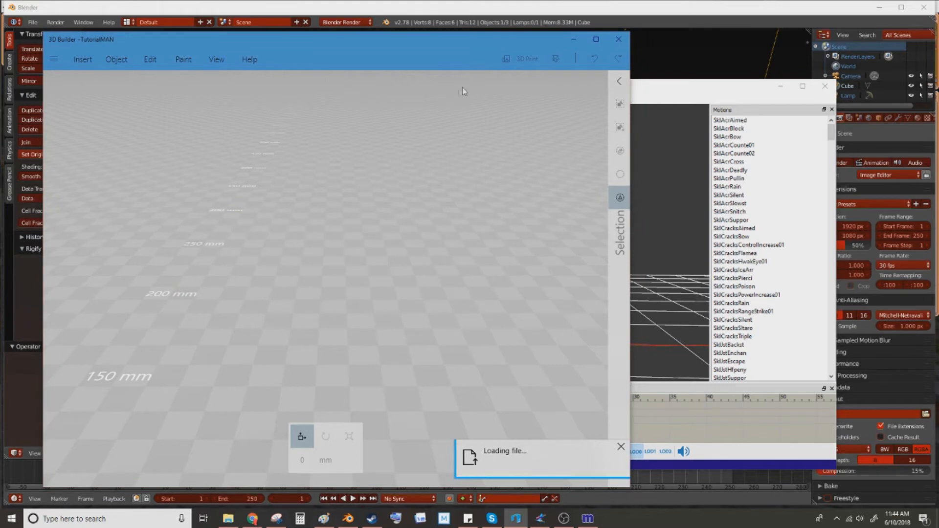
pyautogui.click(454, 55)
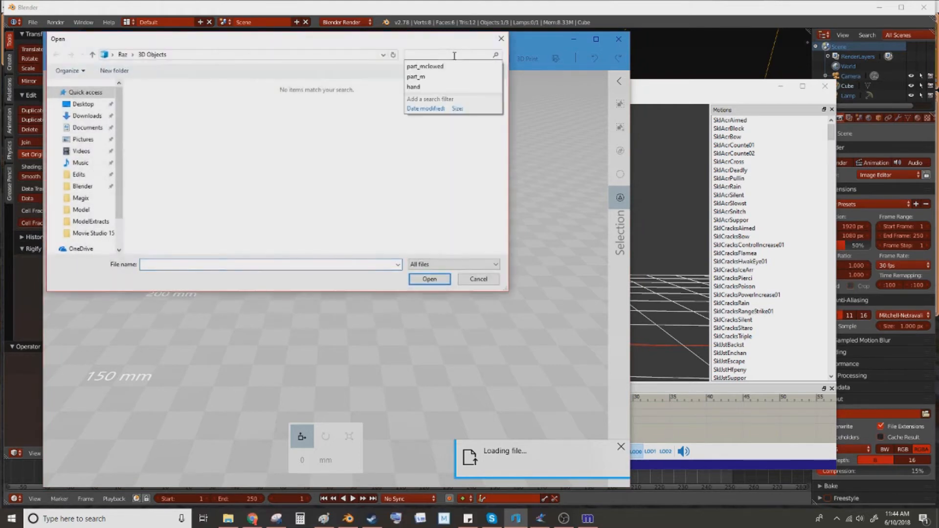
pyautogui.click(180, 161)
pyautogui.scroll(-2, 76, 216)
pyautogui.click(84, 223)
pyautogui.doubleClick(186, 208)
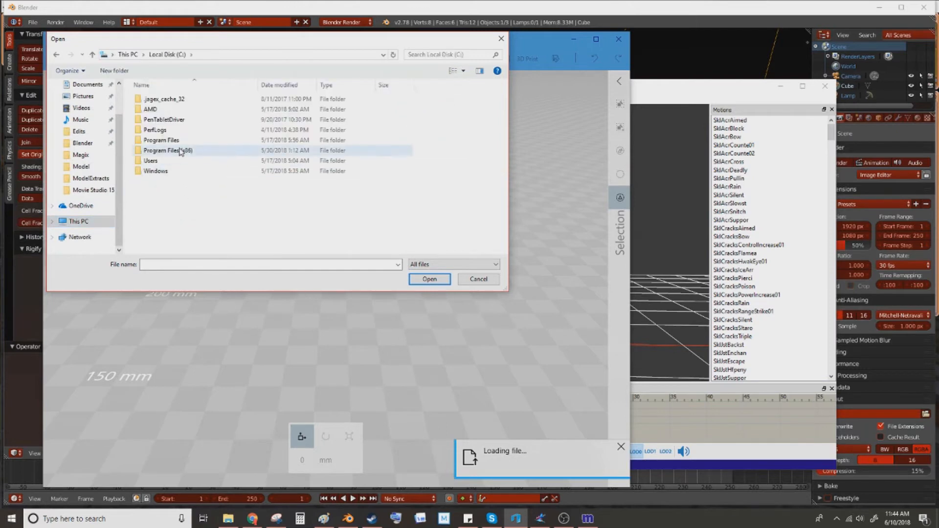
pyautogui.doubleClick(182, 152)
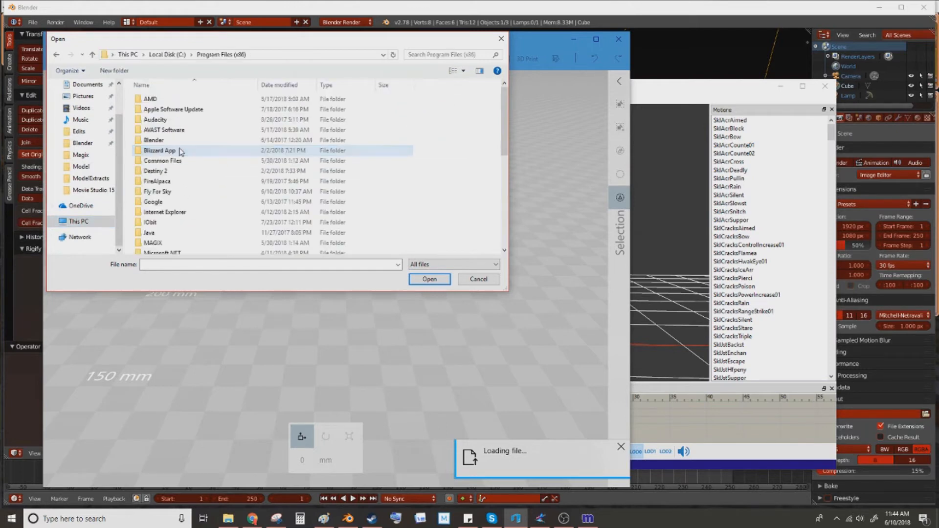
pyautogui.doubleClick(177, 191)
pyautogui.doubleClick(174, 161)
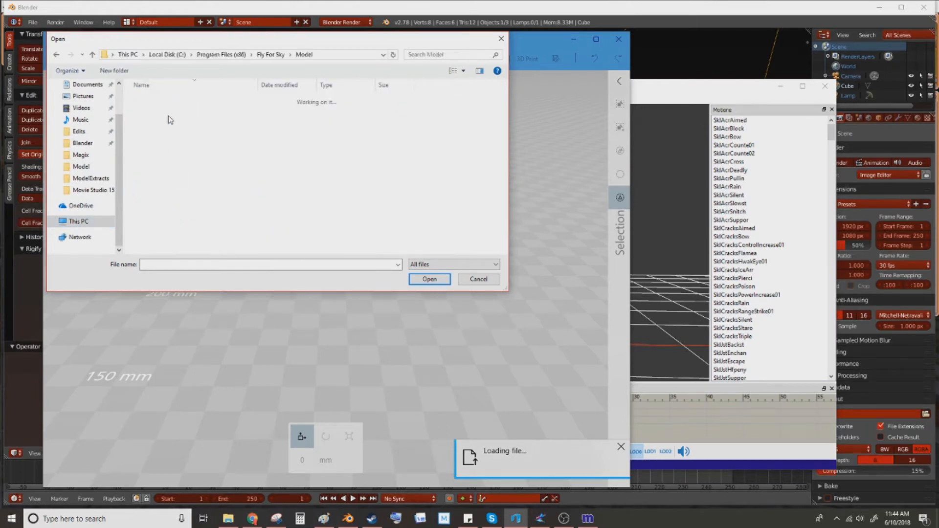
pyautogui.doubleClick(168, 102)
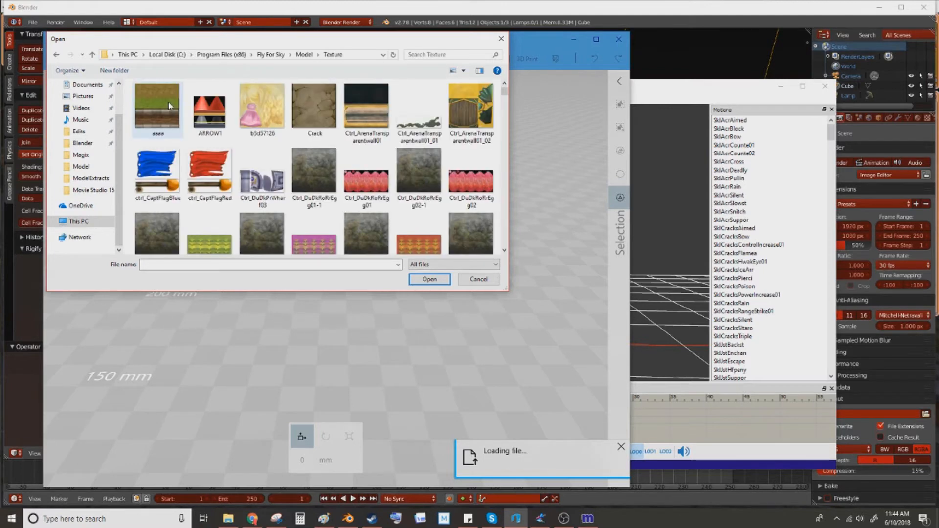
# Search the Texture folder for part_mclotat and supply Part_mCloTattooGuyFoot1 as the required texture.
pyautogui.click(411, 54)
pyautogui.write('part_m')
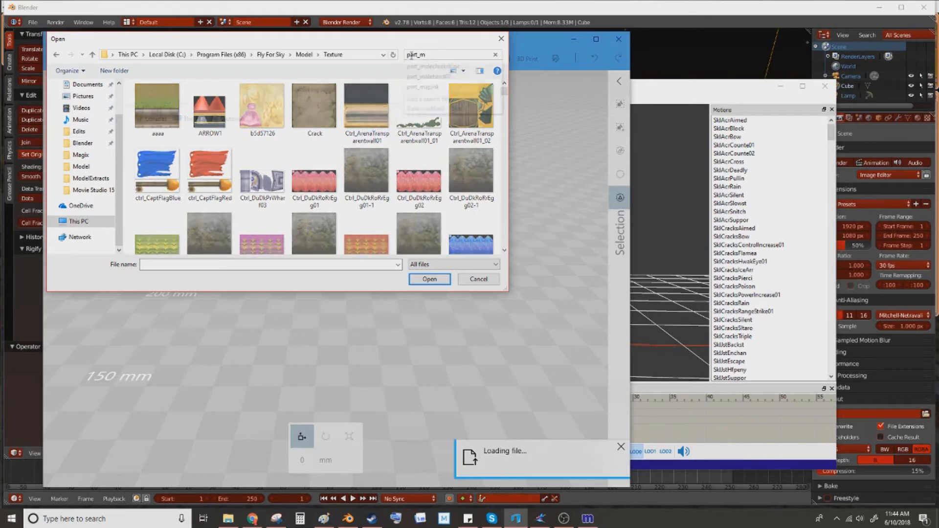
pyautogui.write('clotat')
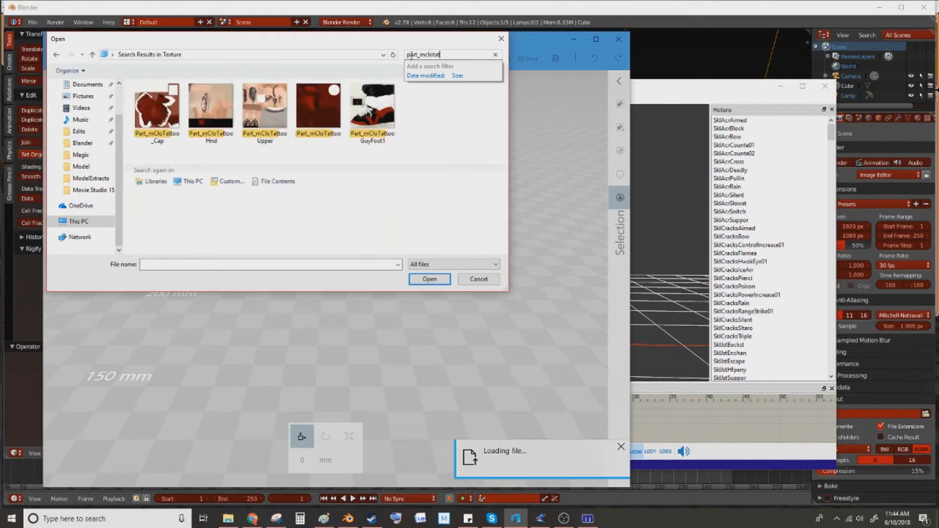
pyautogui.click(378, 114)
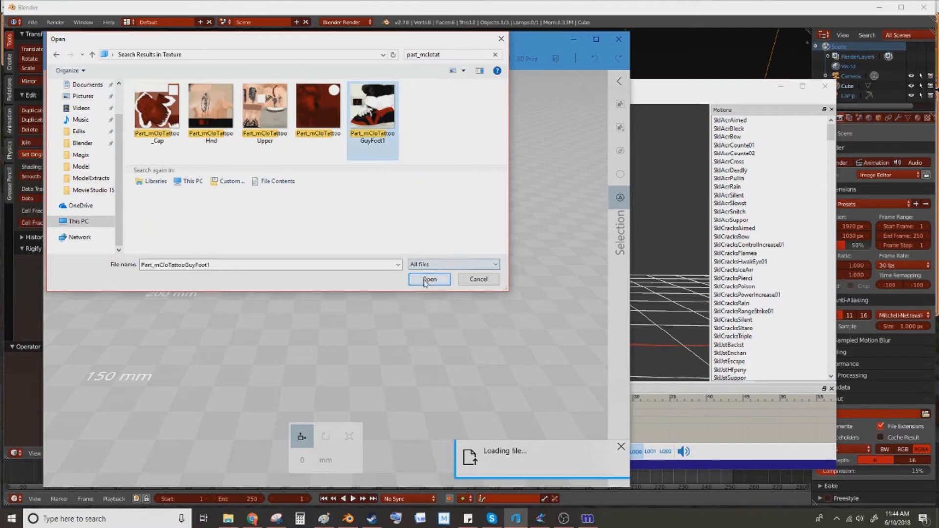
pyautogui.click(429, 279)
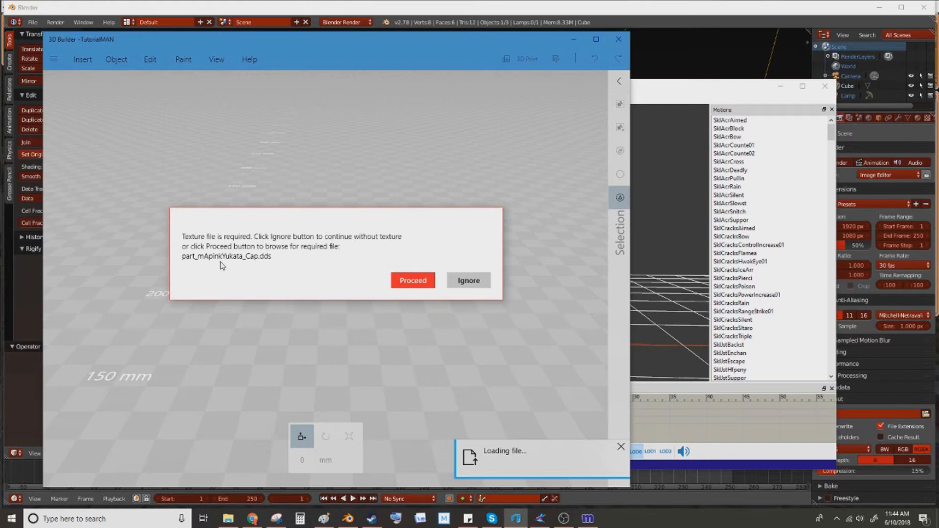
# Proceed with the cap texture request and browse to C:\Program Files (x86)\Fly For Sky\Model\Texture.
pyautogui.click(399, 281)
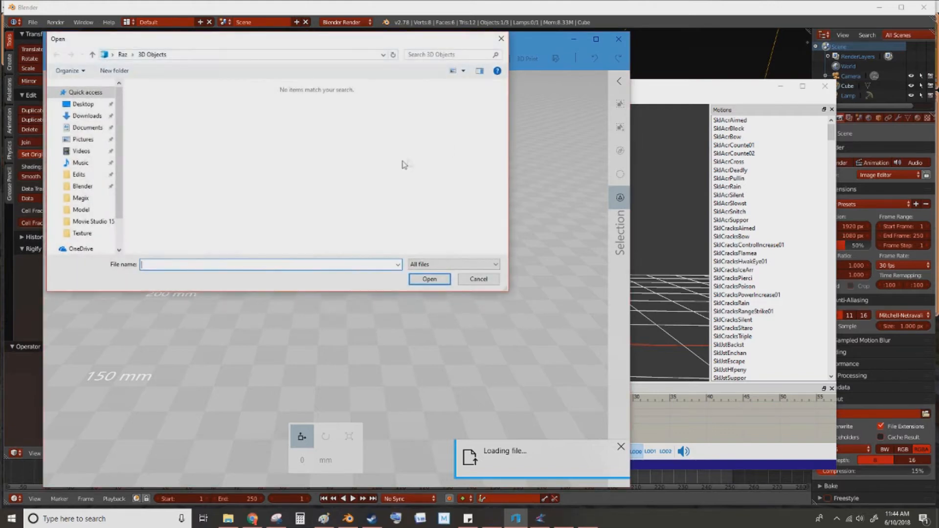
pyautogui.scroll(-1, 79, 237)
pyautogui.click(79, 235)
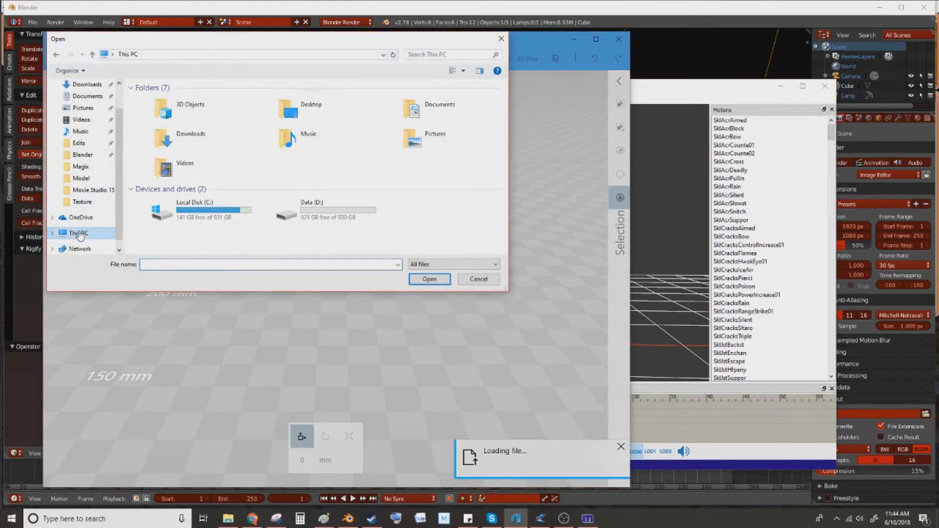
pyautogui.doubleClick(184, 204)
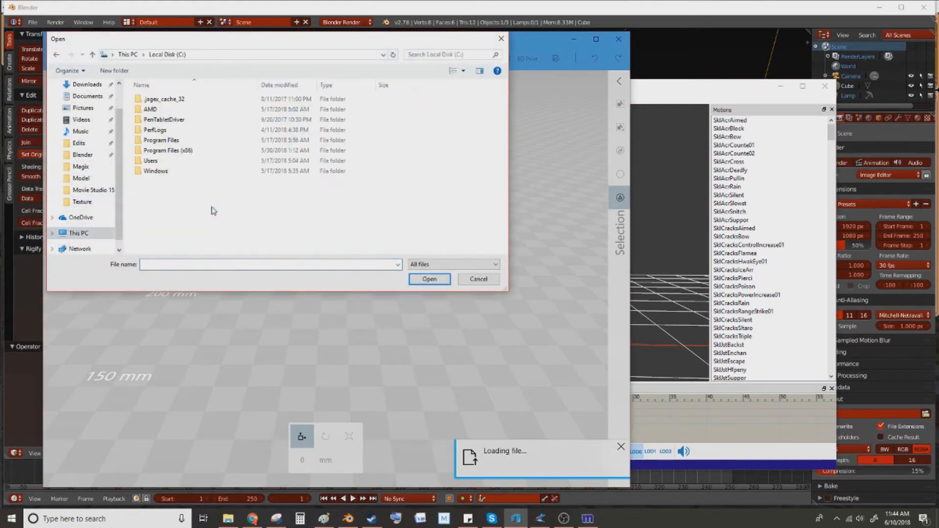
pyautogui.doubleClick(185, 150)
pyautogui.doubleClick(187, 195)
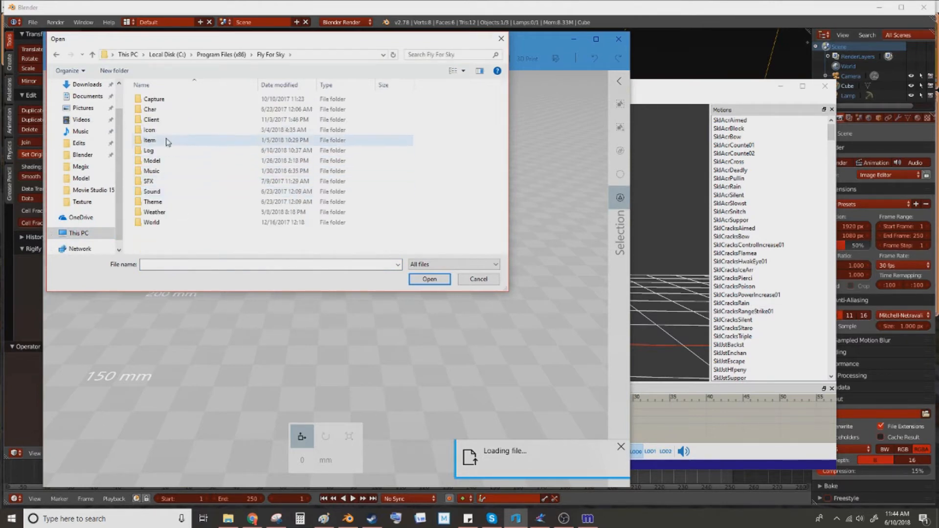
pyautogui.doubleClick(164, 151)
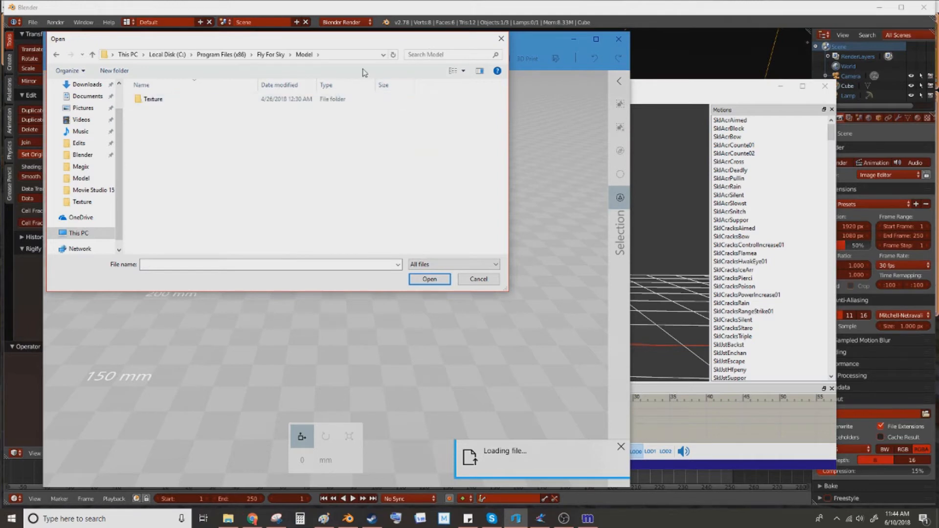
pyautogui.doubleClick(203, 99)
# Search the Texture folder for part_mapink and supply part_mApinkYukata_Cap as the required texture.
pyautogui.click(448, 53)
pyautogui.write('part_')
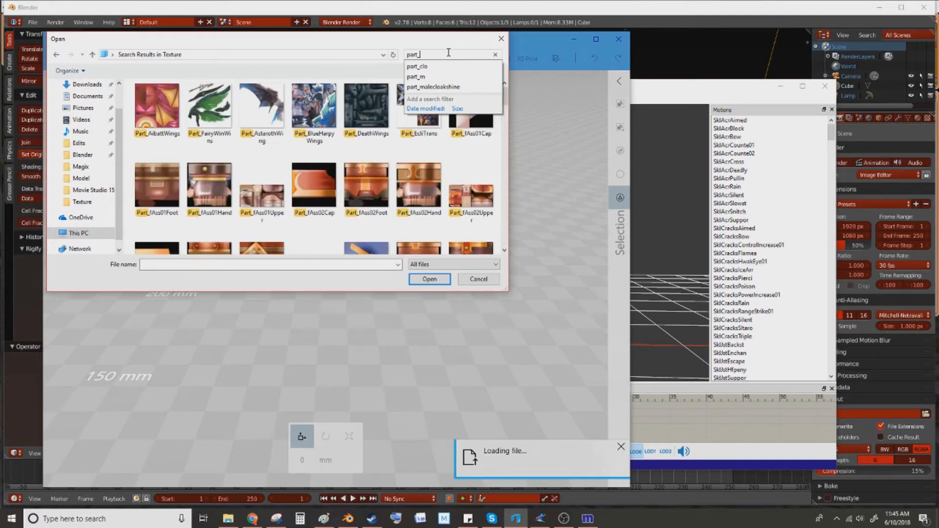
pyautogui.write('mapink')
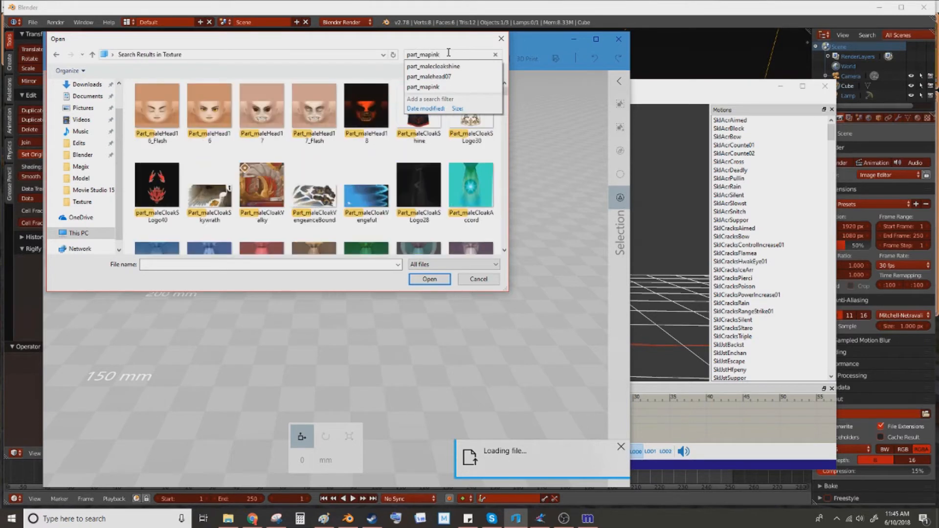
pyautogui.click(325, 121)
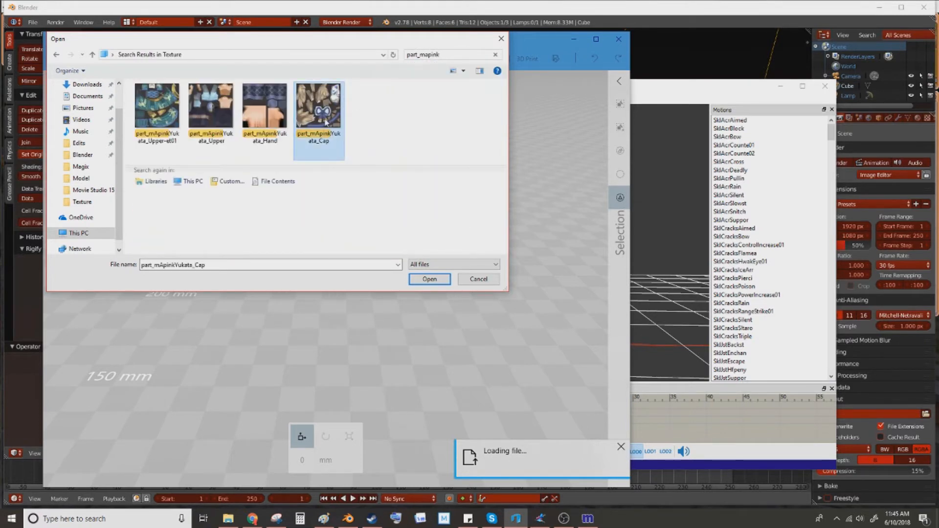
pyautogui.click(422, 279)
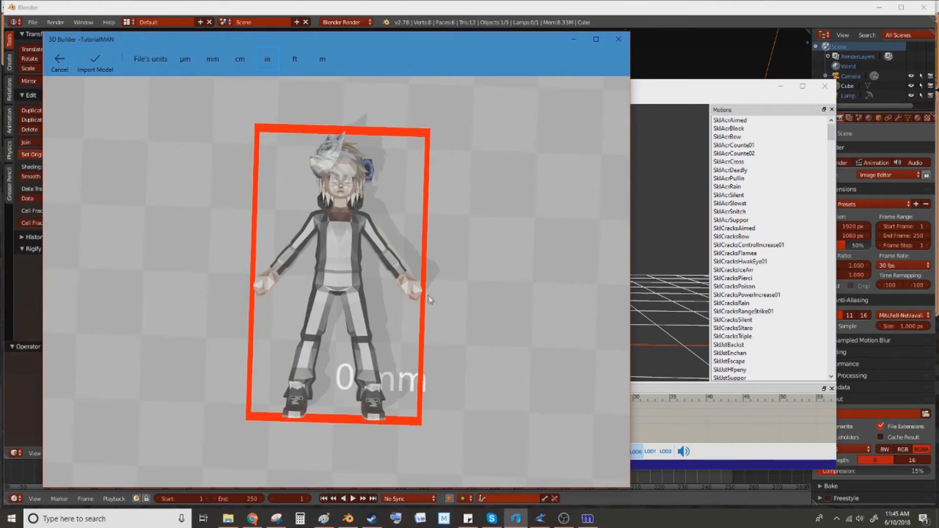
# Inspect the textured character from several sides and import the model into the scene.
pyautogui.moveTo(497, 343); pyautogui.dragTo(476, 368)
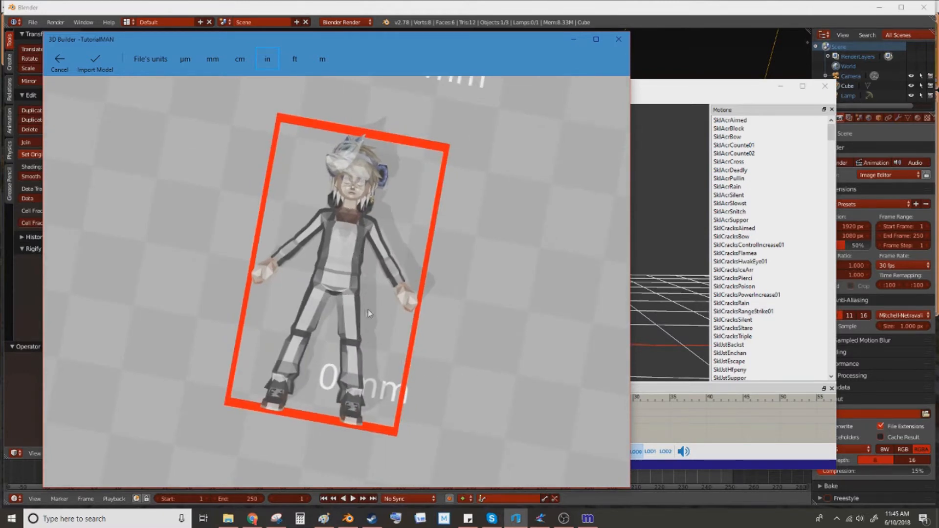
pyautogui.moveTo(407, 307); pyautogui.dragTo(541, 211)
pyautogui.moveTo(304, 367); pyautogui.dragTo(277, 370)
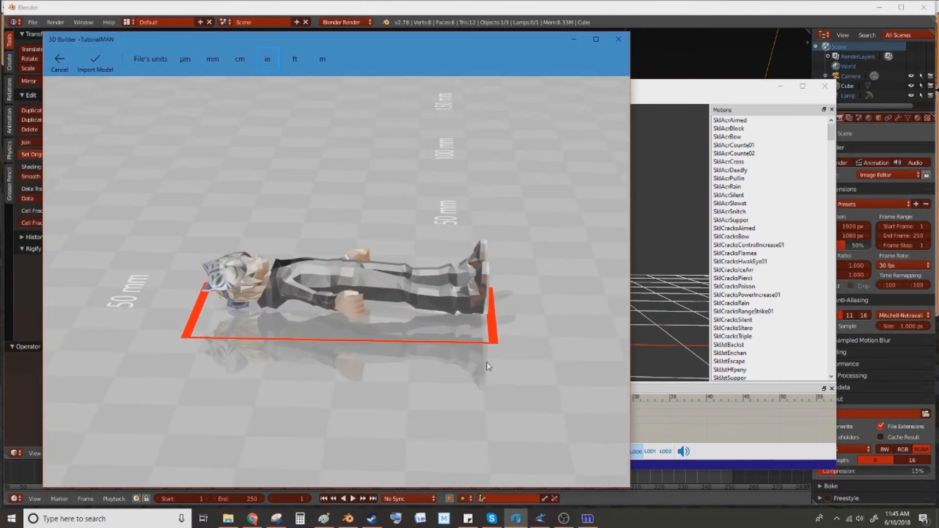
pyautogui.moveTo(345, 405); pyautogui.dragTo(254, 390)
pyautogui.moveTo(423, 294); pyautogui.dragTo(364, 386)
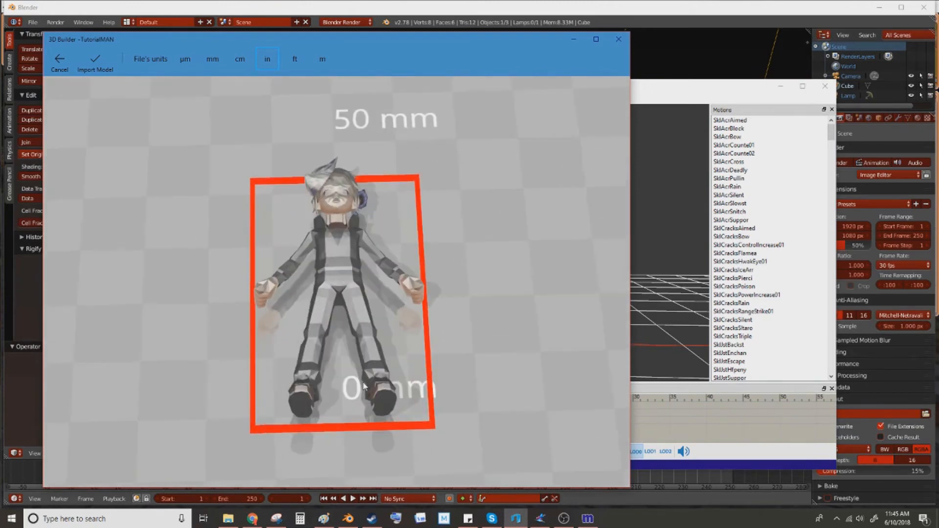
pyautogui.click(95, 63)
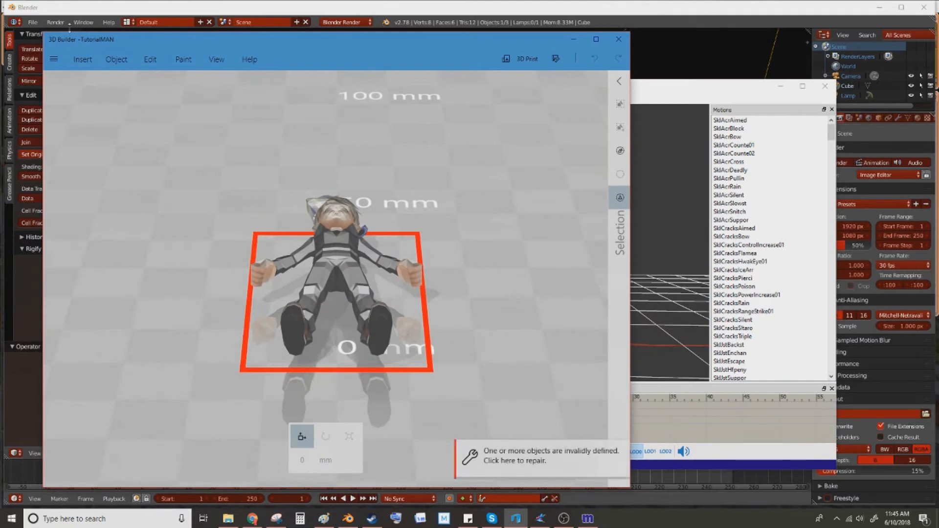
# Start saving a copy of the TutorialMAN model and set its file type to OBJ format.
pyautogui.click(55, 60)
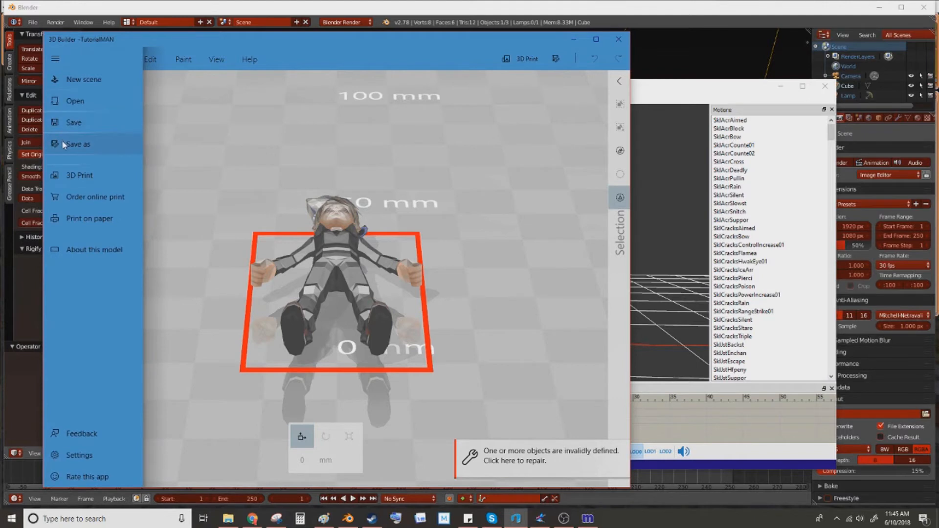
pyautogui.click(62, 142)
pyautogui.click(150, 263)
pyautogui.click(150, 263)
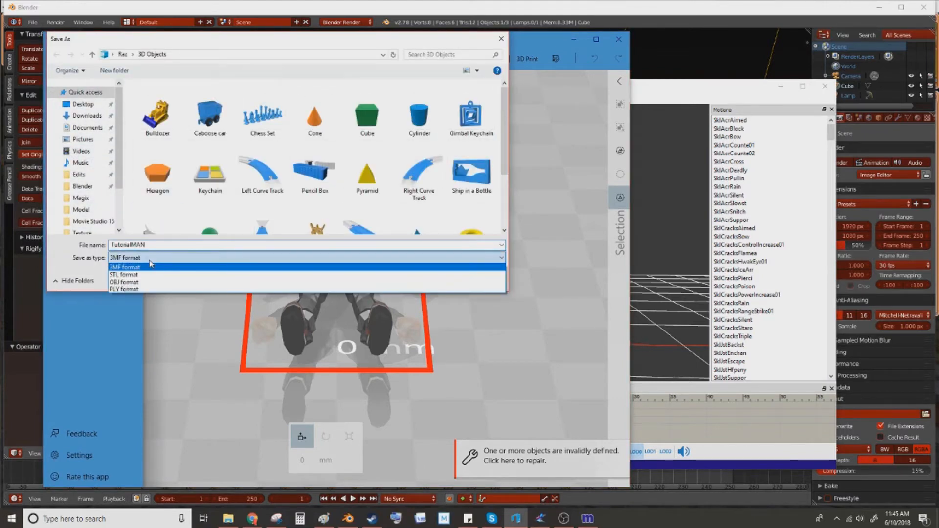
pyautogui.click(152, 280)
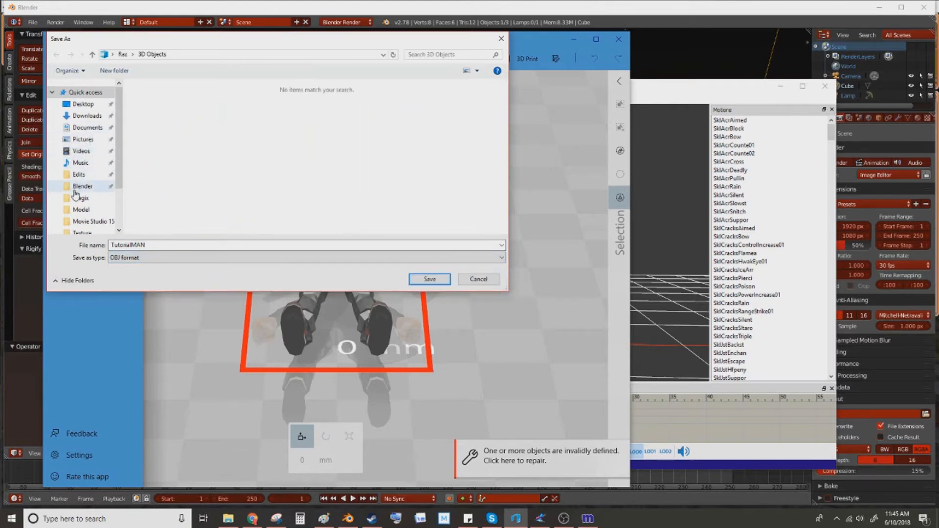
# Save the TutorialMAN OBJ file in the Blender\Flyff\ModelExtracts\3DBuilder folder.
pyautogui.click(76, 189)
pyautogui.doubleClick(209, 115)
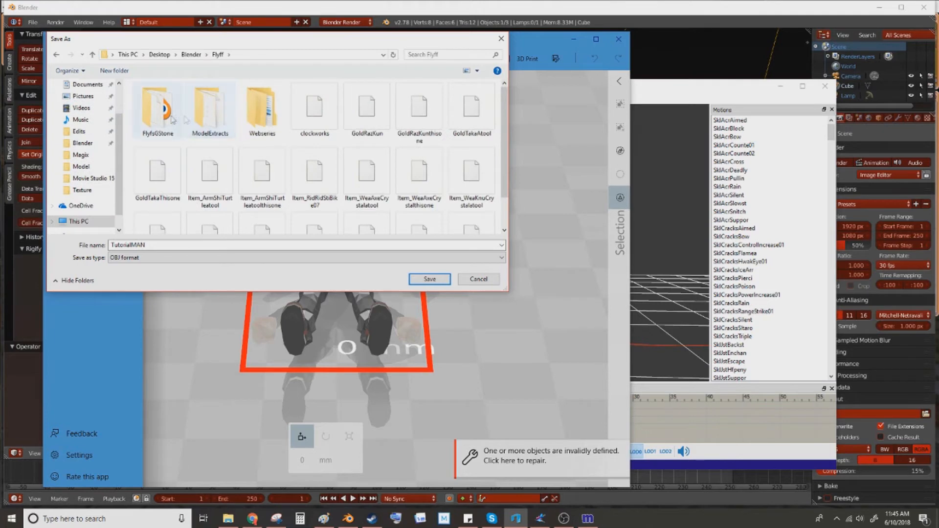
pyautogui.doubleClick(222, 126)
pyautogui.doubleClick(157, 116)
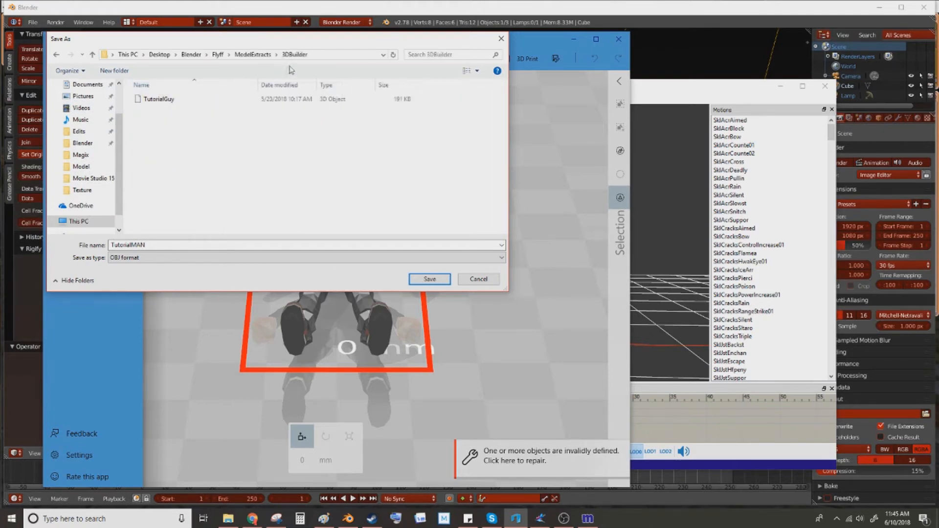
pyautogui.doubleClick(213, 245)
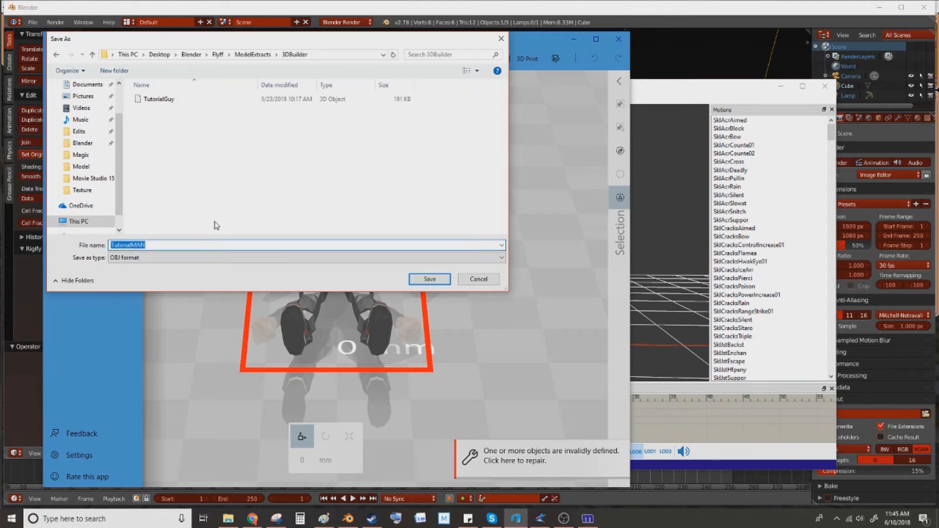
pyautogui.click(429, 279)
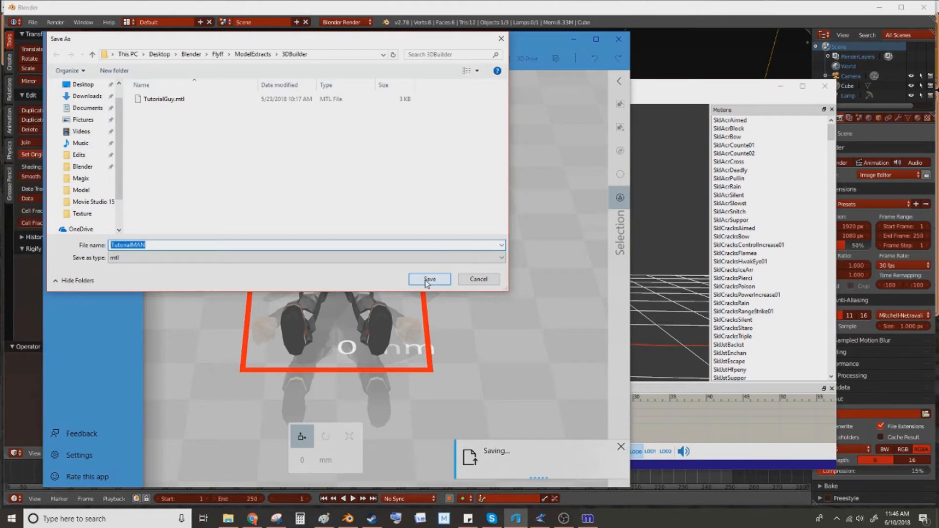
# Save the accompanying TutorialMAN mtl file and all the model's dds textures in the same 3DBuilder folder.
pyautogui.click(429, 280)
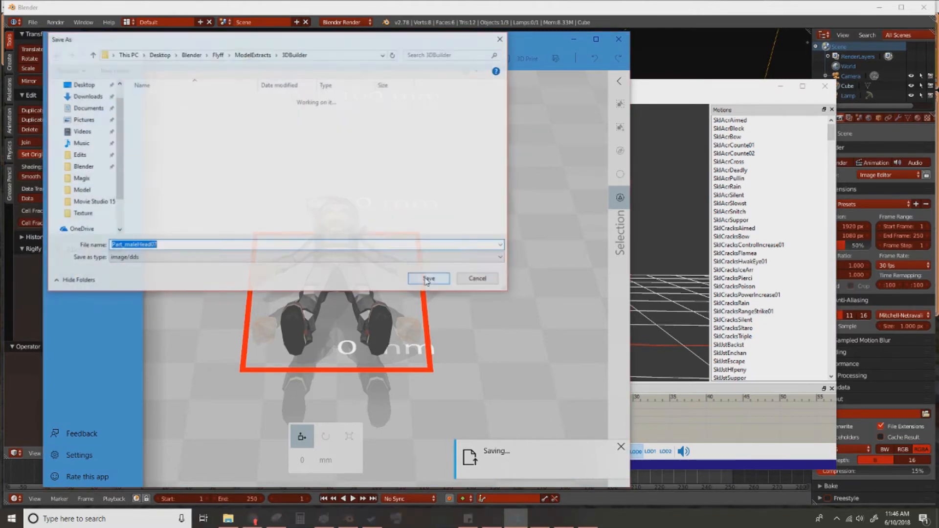
pyautogui.click(429, 280)
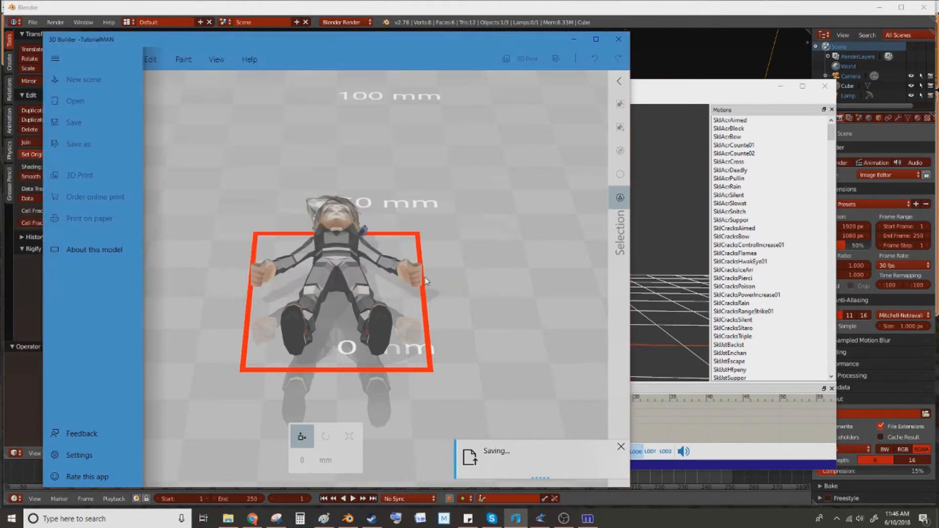
pyautogui.click(428, 280)
pyautogui.click(428, 280)
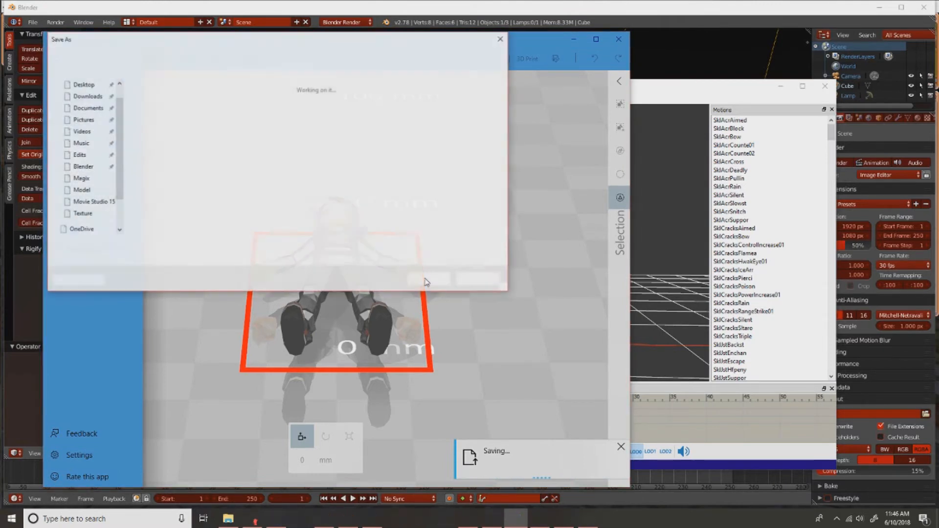
pyautogui.click(426, 280)
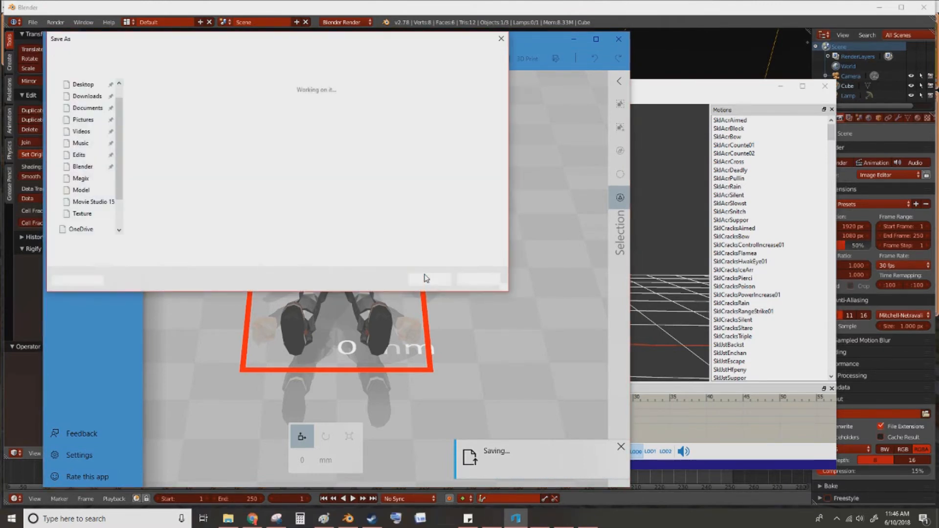
pyautogui.click(426, 279)
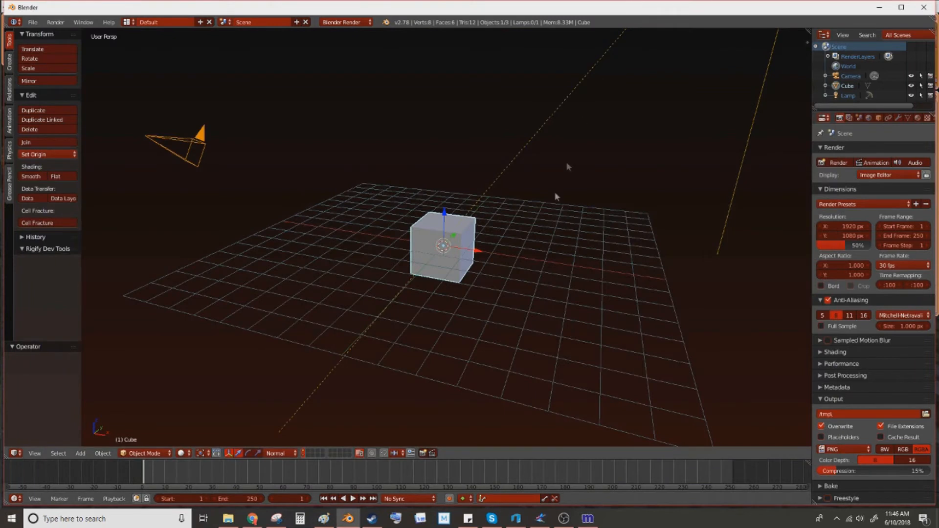
# Delete the default cube and start a Wavefront (.obj) import.
pyautogui.press('x')
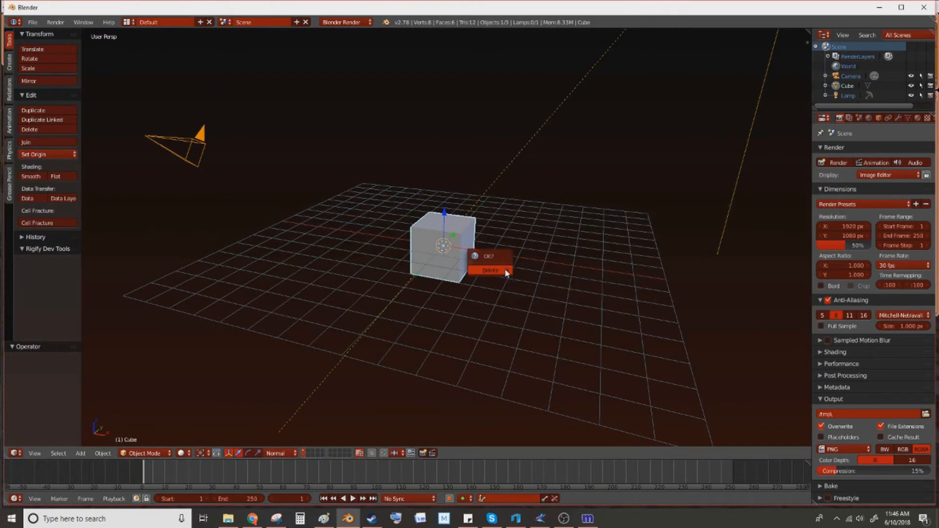
pyautogui.click(504, 269)
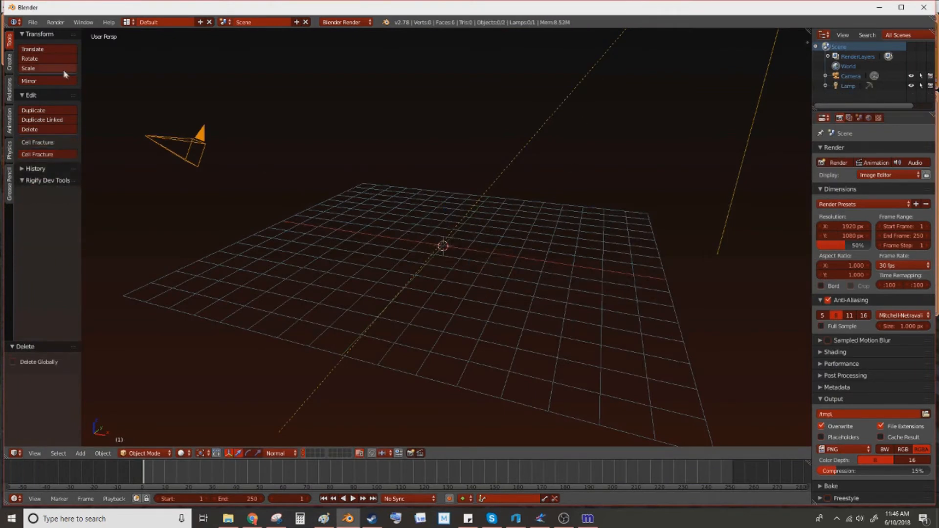
pyautogui.click(33, 22)
pyautogui.moveTo(62, 203)
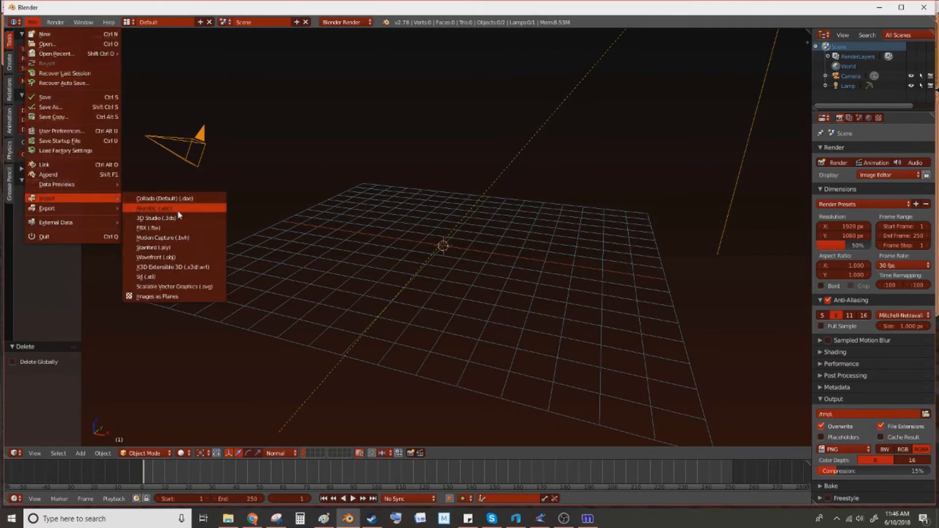
pyautogui.click(186, 258)
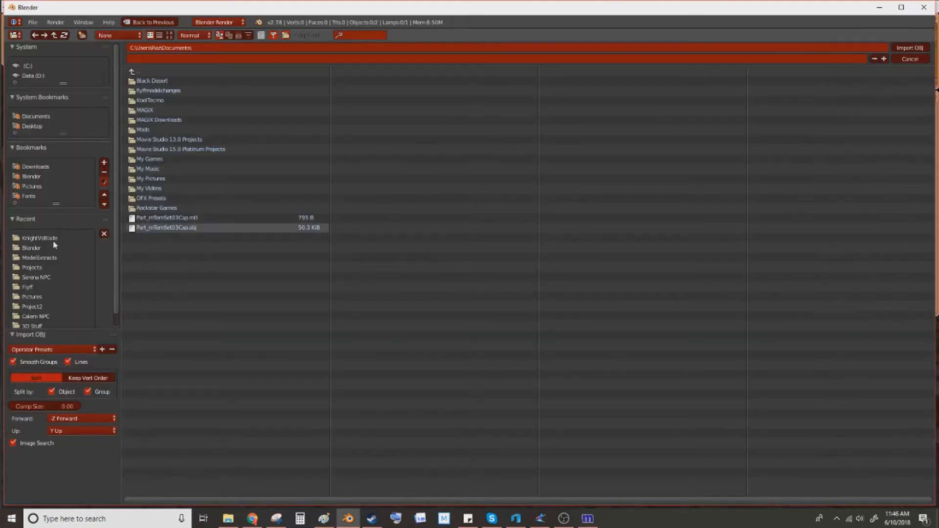
# Import TutorialMAN.obj from the Blender\Flyff\ModelExtracts\3DBuilder folder.
pyautogui.click(42, 248)
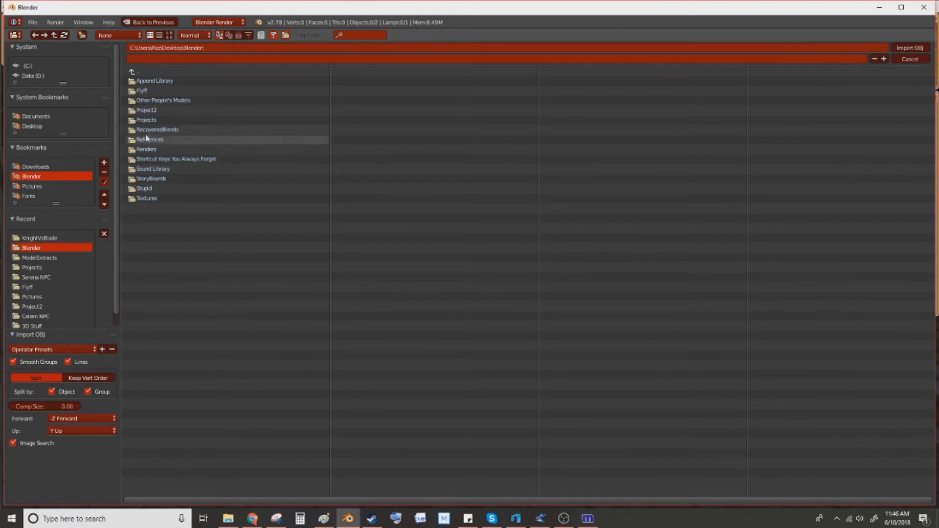
pyautogui.click(149, 91)
pyautogui.click(149, 91)
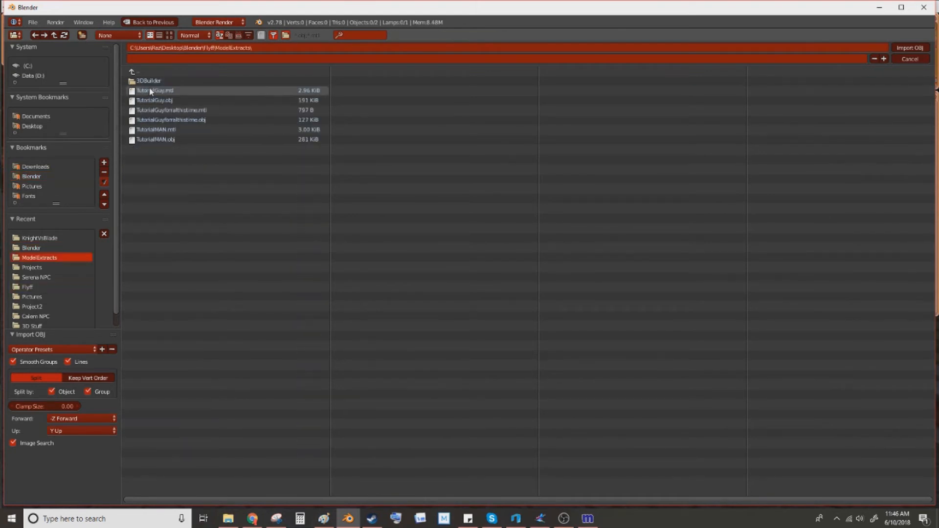
pyautogui.click(149, 81)
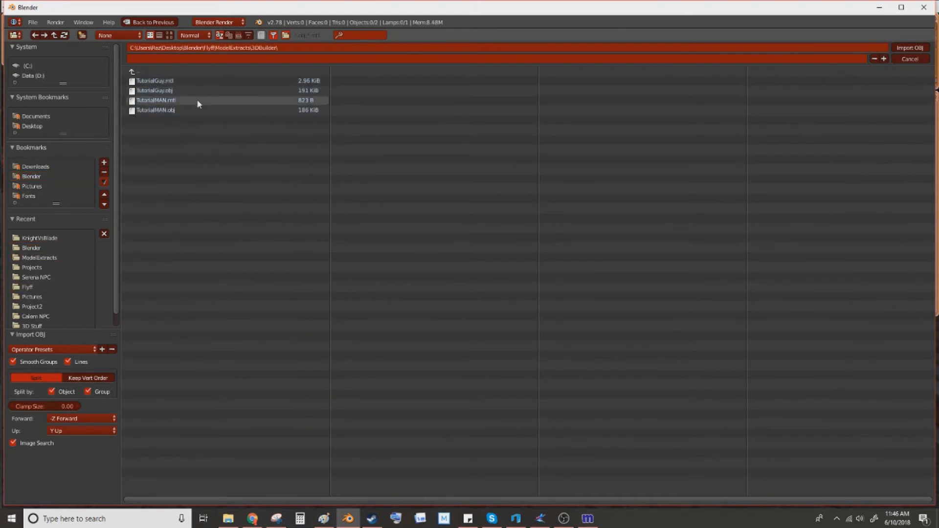
pyautogui.click(172, 110)
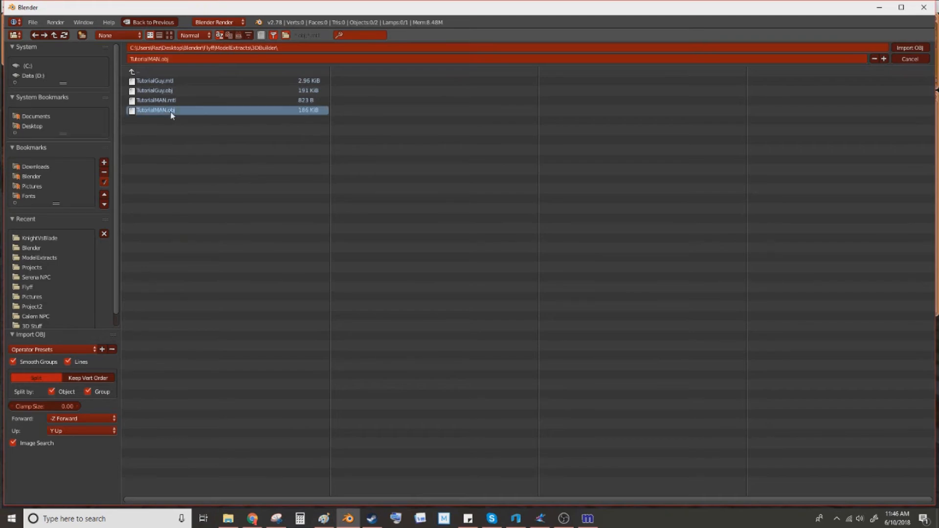
pyautogui.doubleClick(172, 111)
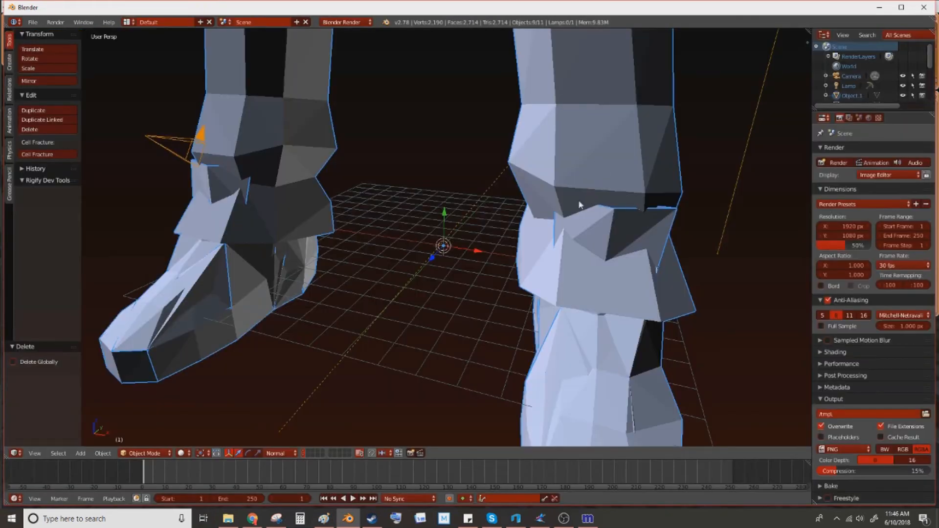
# Scale the whole imported character down in three passes, by factors of about 0.28, 0.22 and 0.995.
pyautogui.scroll(-10, 574, 188)
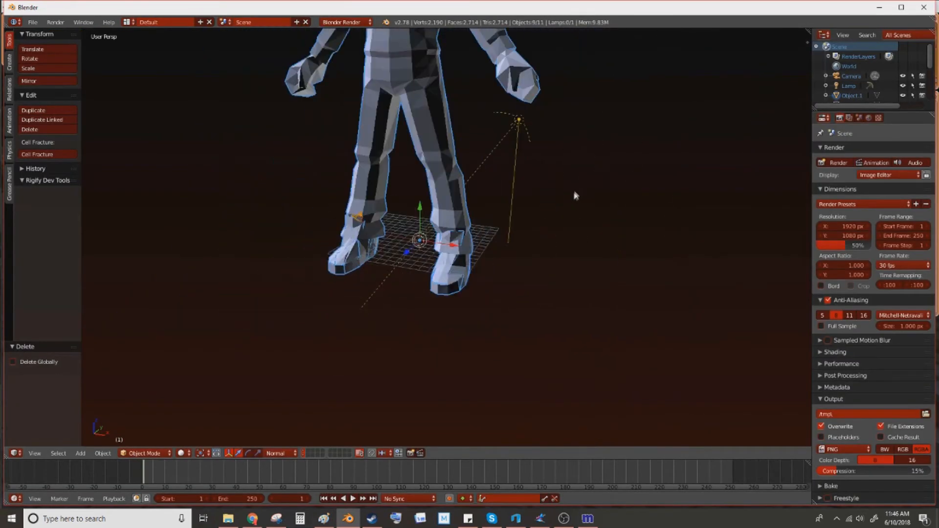
pyautogui.scroll(10, 496, 216)
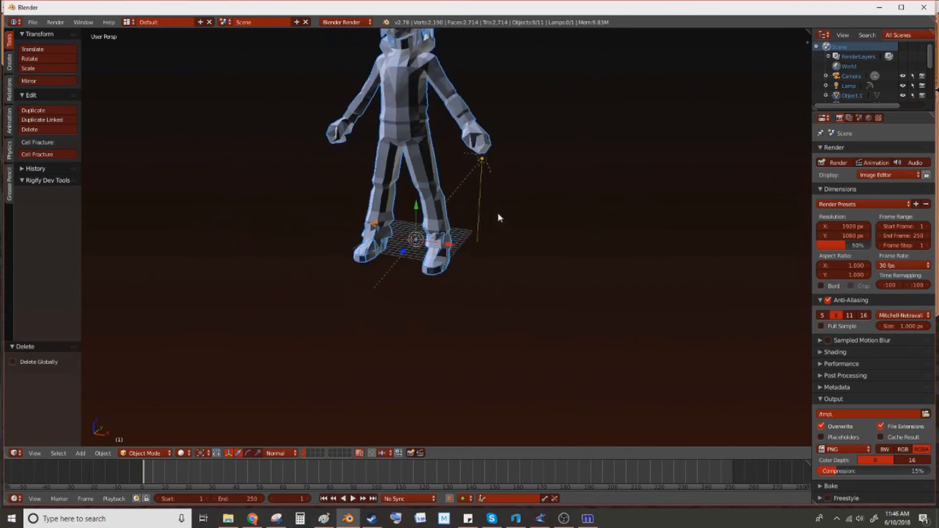
pyautogui.press('s')
pyautogui.click(509, 272)
pyautogui.press('s')
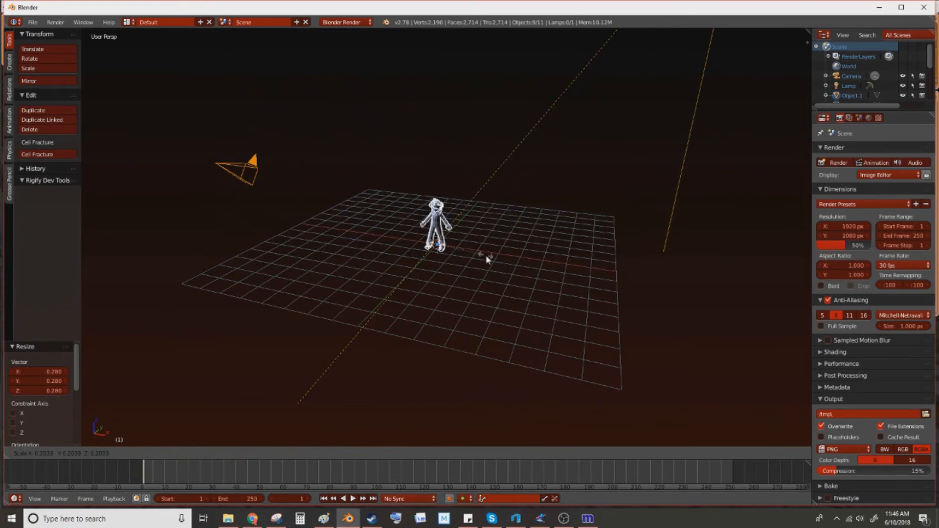
pyautogui.click(490, 259)
pyautogui.scroll(3, 539, 283)
pyautogui.moveTo(517, 286); pyautogui.dragTo(518, 305, button='middle')
pyautogui.press('s')
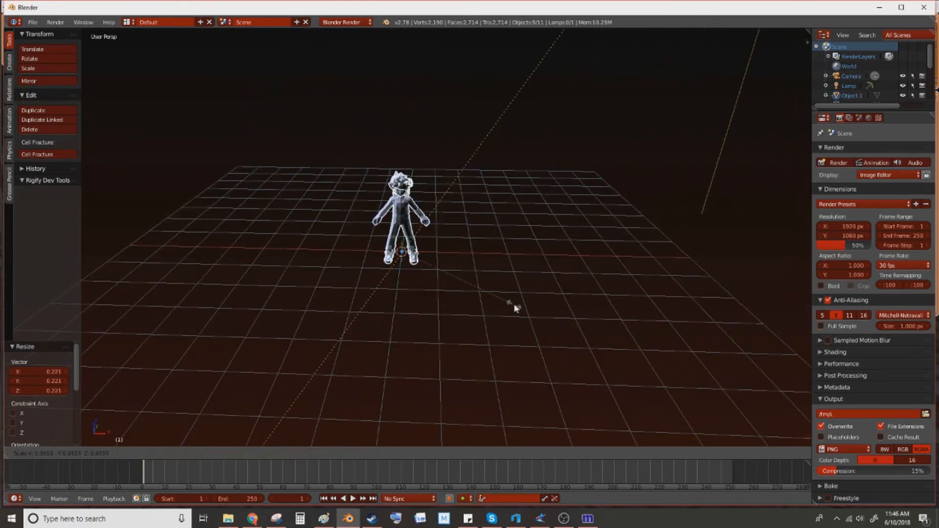
pyautogui.click(522, 315)
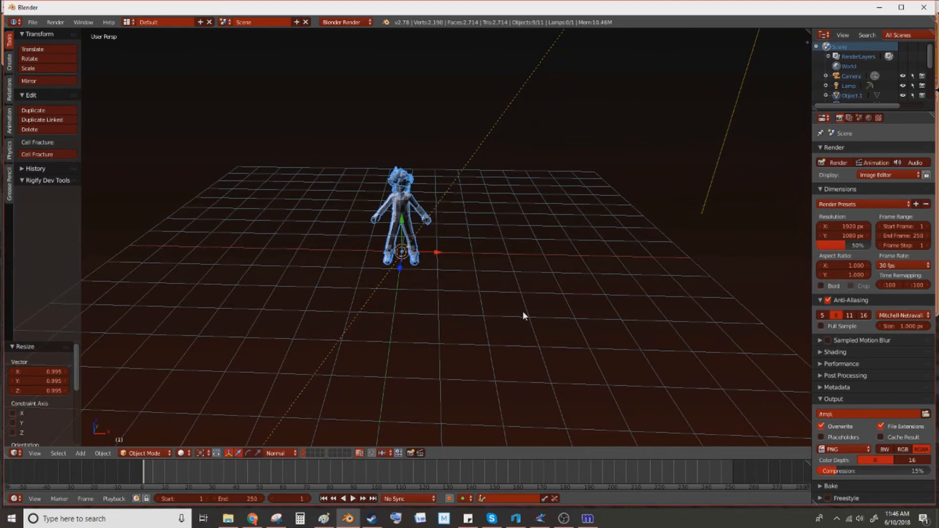
# Apply the scale to all of the selected character parts.
pyautogui.hotkey('ctrl', 'a')
pyautogui.click(515, 331)
pyautogui.scroll(3, 514, 327)
pyautogui.scroll(3, 497, 331)
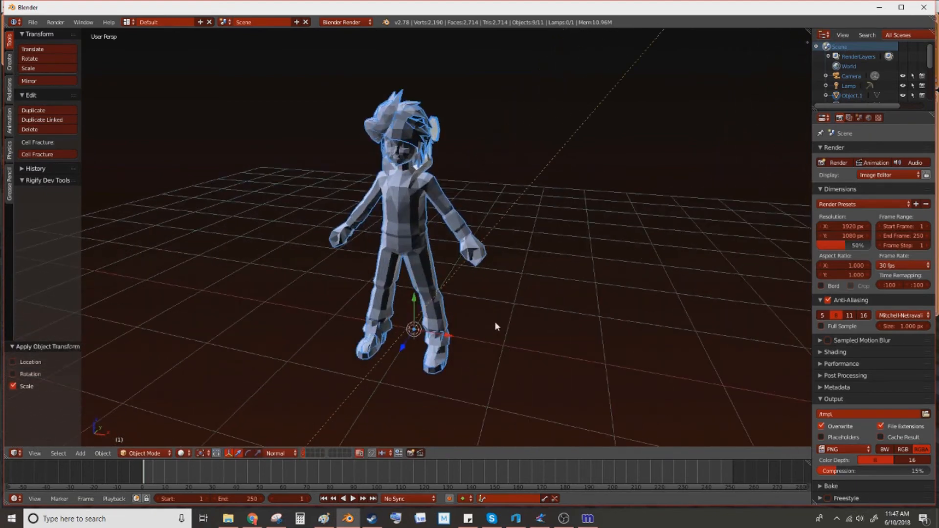
pyautogui.moveTo(545, 308); pyautogui.dragTo(575, 289, button='middle')
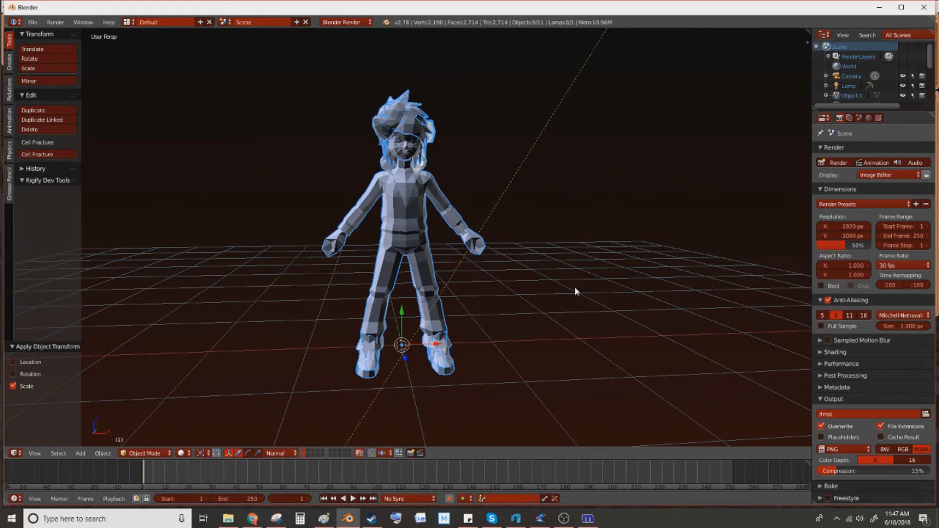
pyautogui.click(860, 520)
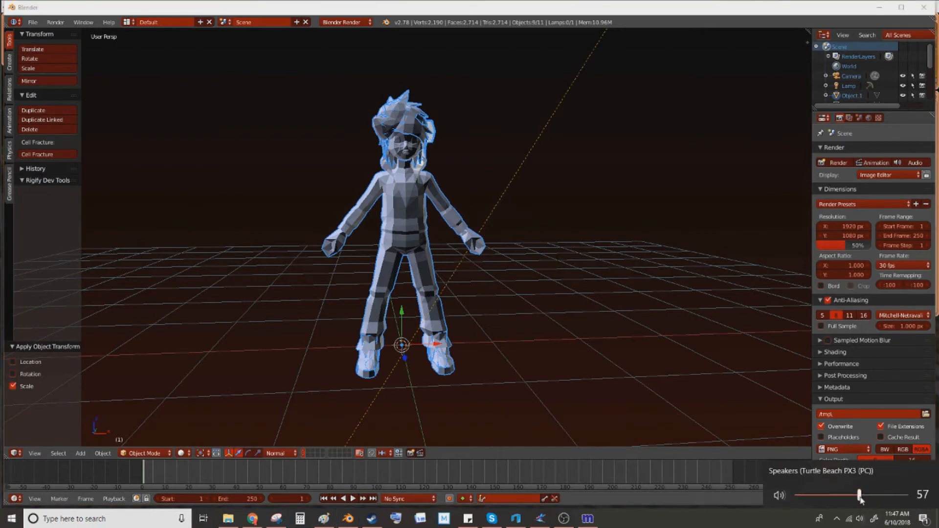
pyautogui.click(697, 11)
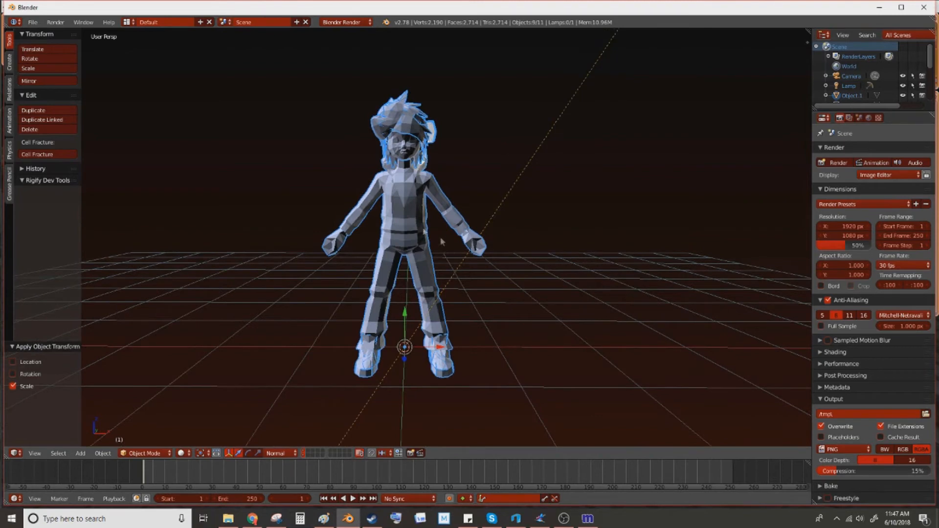
# Try moving the body suit about 1.68 units along X away from the character, and undo the move.
pyautogui.rightClick(411, 211)
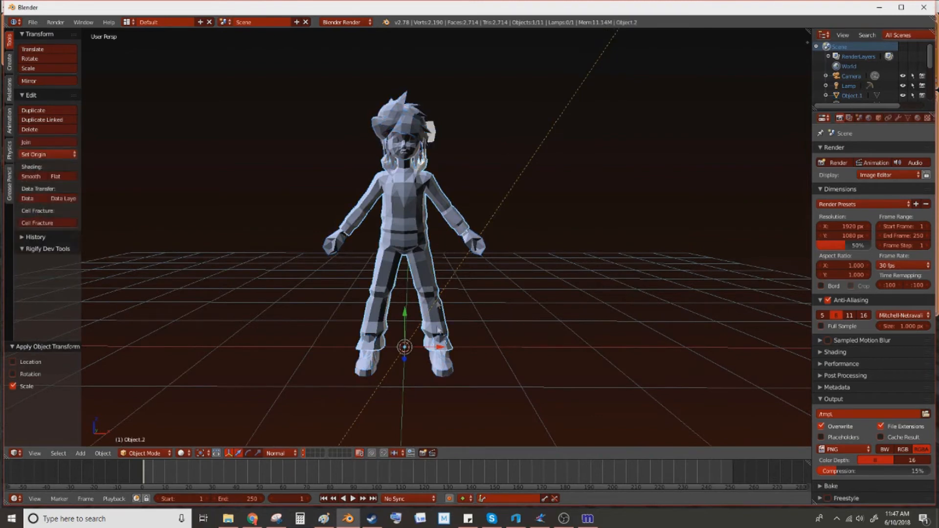
pyautogui.press('g')
pyautogui.click(596, 366)
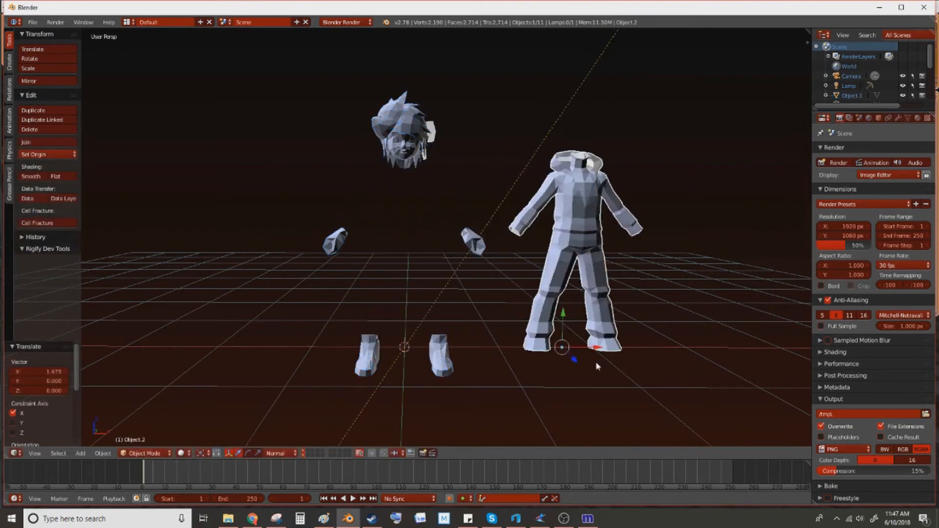
pyautogui.hotkey('ctrl', 'z')
# Try moving the hands about 1.17 units and the boots about 1.91 units along X, undoing each move.
pyautogui.rightClick(492, 243)
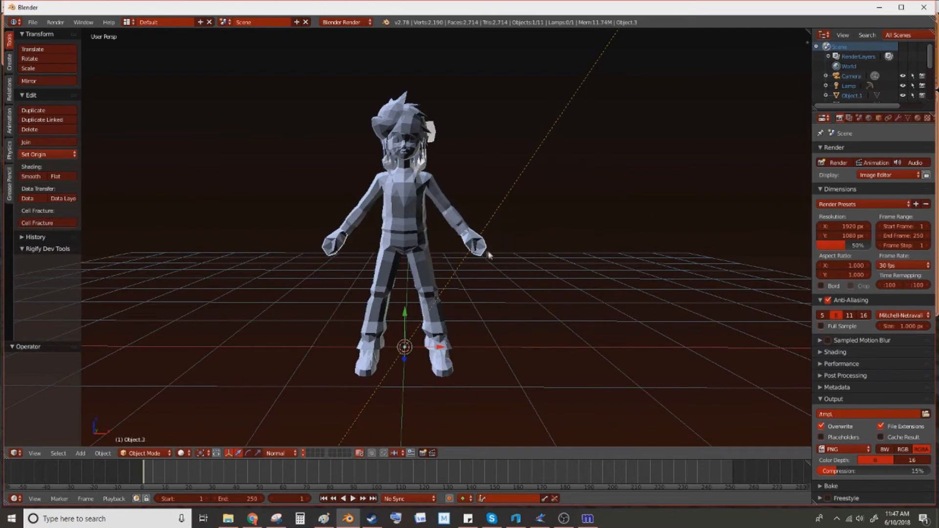
pyautogui.press('g')
pyautogui.moveTo(550, 358); pyautogui.dragTo(551, 358)
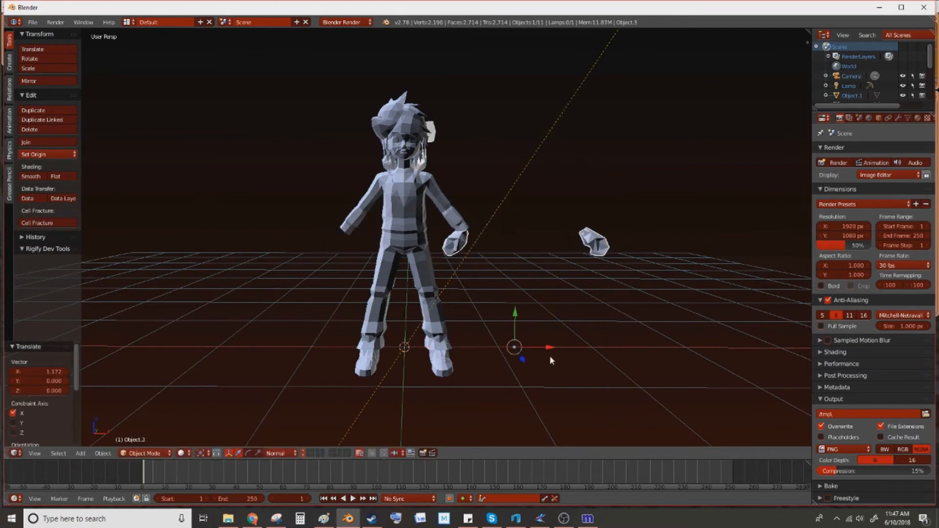
pyautogui.hotkey('ctrl', 'z')
pyautogui.rightClick(444, 377)
pyautogui.moveTo(445, 351); pyautogui.dragTo(624, 352)
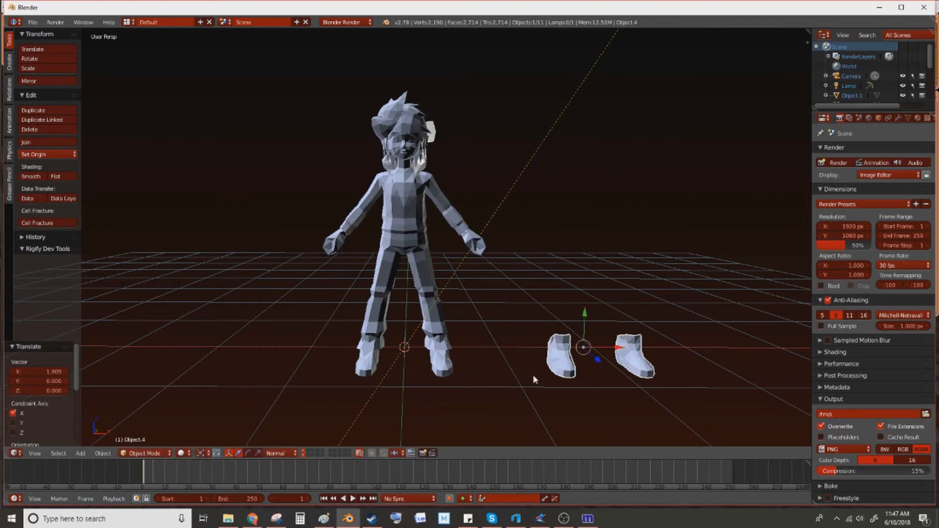
pyautogui.hotkey('ctrl', 'z')
# Move one pair of boots about 0.7 units along X and delete the two duplicate boot objects left on the feet.
pyautogui.keyDown('shift'); pyautogui.moveTo(565, 392); pyautogui.dragTo(536, 336, button='middle'); pyautogui.keyUp('shift')
pyautogui.scroll(4, 535, 314)
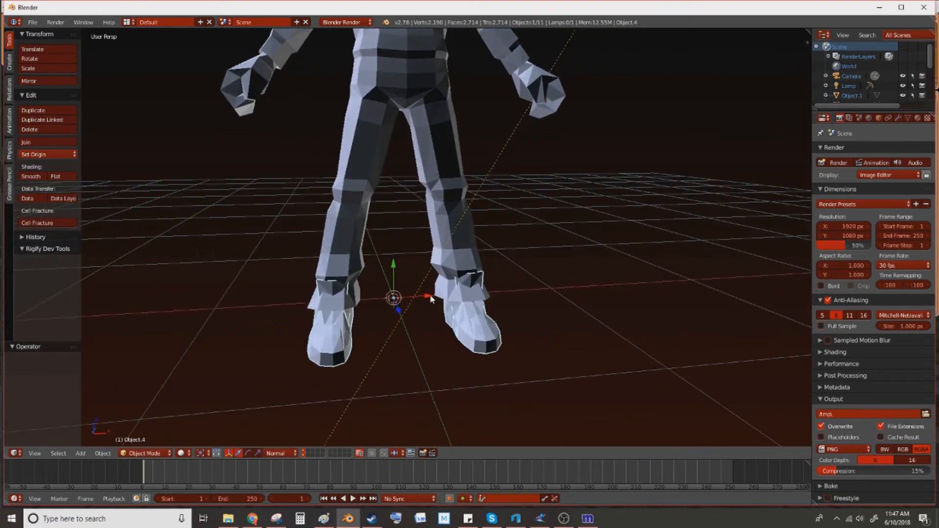
pyautogui.moveTo(430, 299); pyautogui.dragTo(543, 294)
pyautogui.rightClick(340, 342)
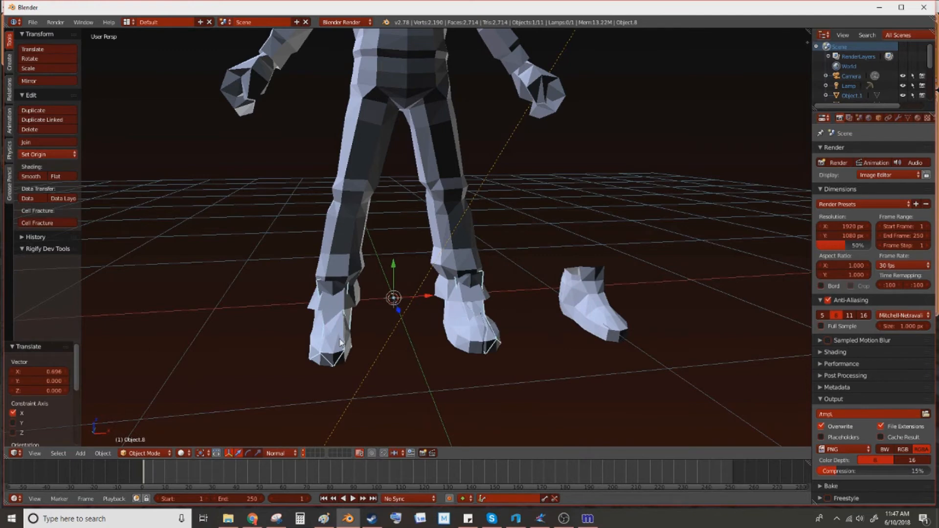
pyautogui.press('x')
pyautogui.click(341, 342)
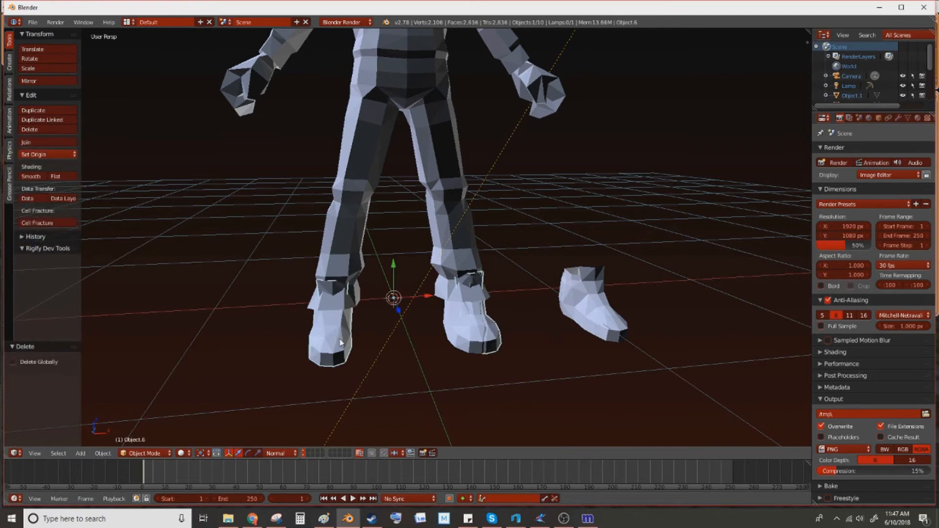
pyautogui.press('x')
pyautogui.click(340, 337)
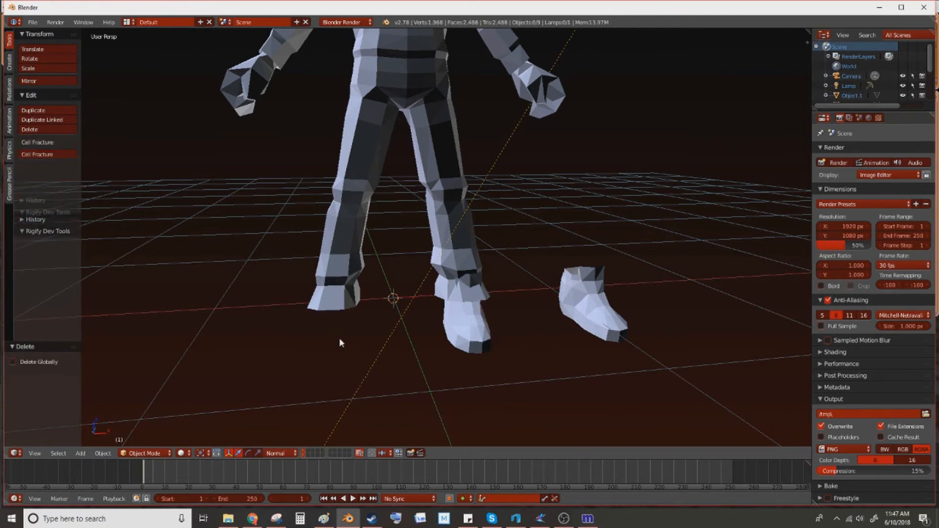
# Snap the remaining pair of boots back onto the feet using Selection to Cursor.
pyautogui.rightClick(456, 337)
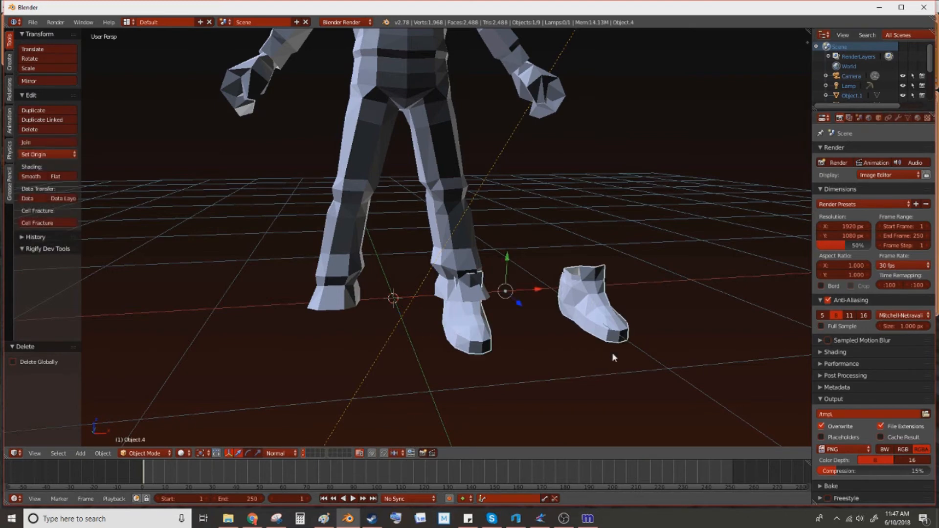
pyautogui.hotkey('shift', 's')
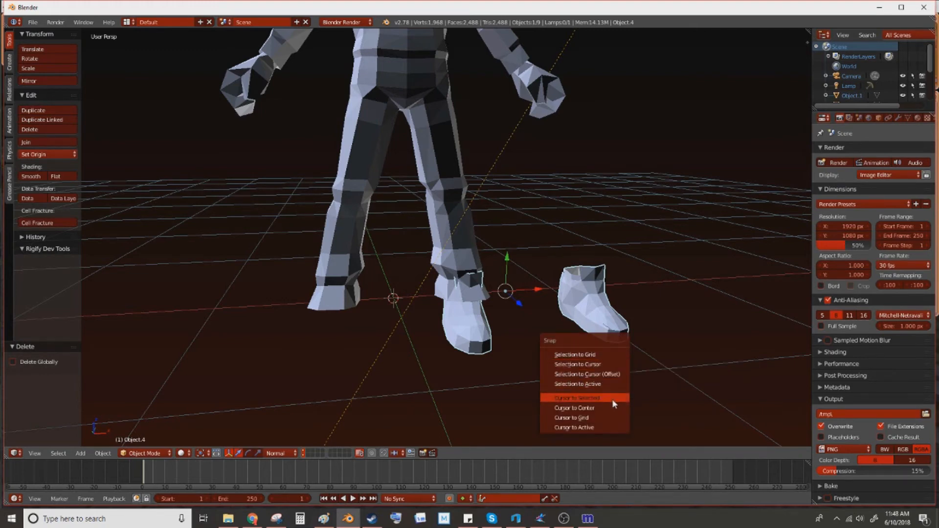
pyautogui.click(598, 364)
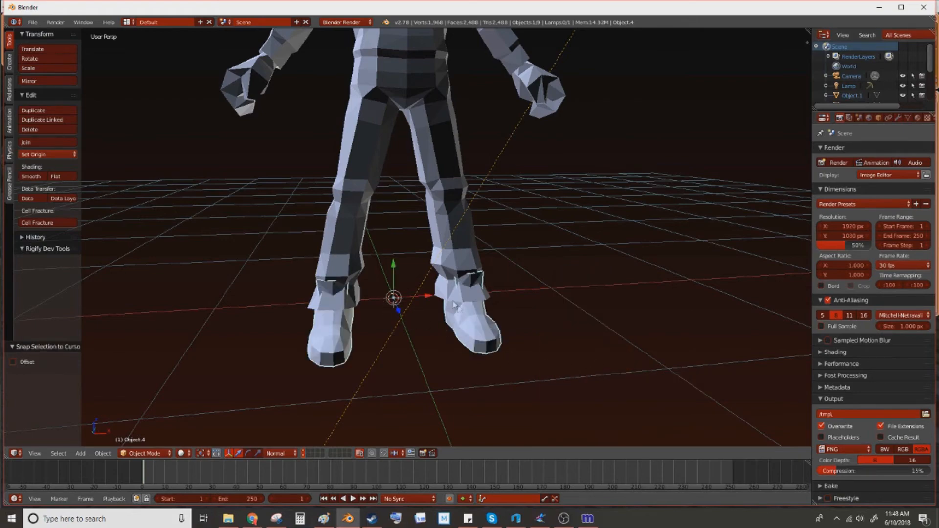
# Move one copy of the hair about 1 unit along X away from the head.
pyautogui.moveTo(456, 305); pyautogui.dragTo(455, 354, button='middle')
pyautogui.moveTo(485, 256); pyautogui.dragTo(409, 179, button='middle')
pyautogui.rightClick(409, 180)
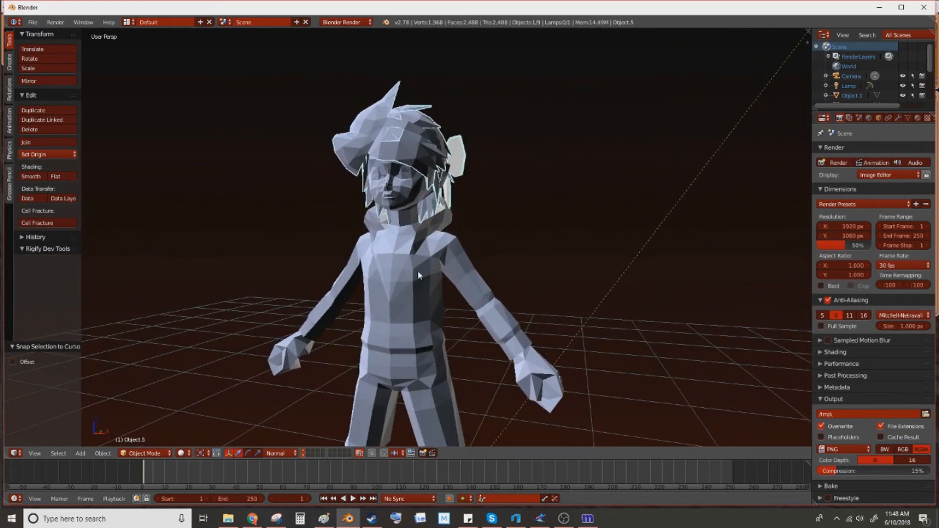
pyautogui.press('g')
pyautogui.press('x')
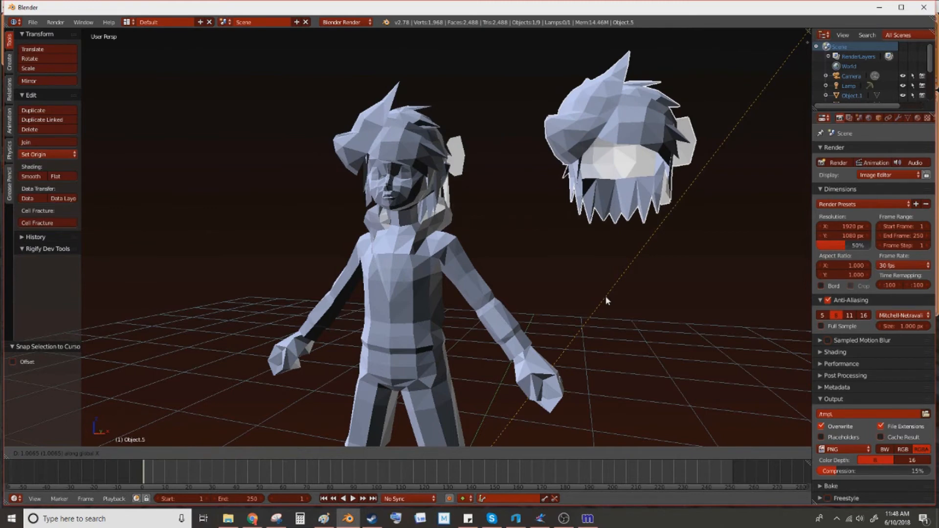
pyautogui.click(606, 296)
# Delete the two duplicate hair objects left on the character's head.
pyautogui.rightClick(404, 145)
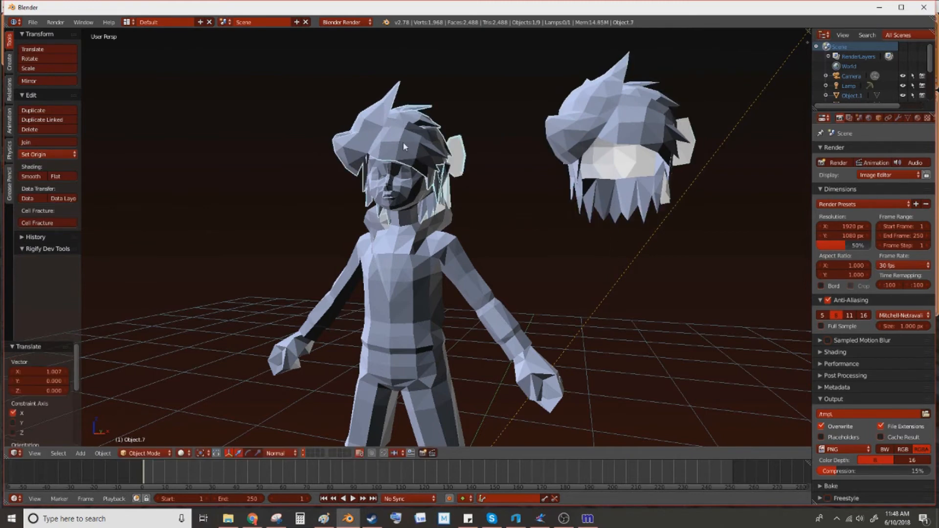
pyautogui.press('x')
pyautogui.click(217, 341)
pyautogui.rightClick(384, 142)
pyautogui.press('x')
pyautogui.click(300, 230)
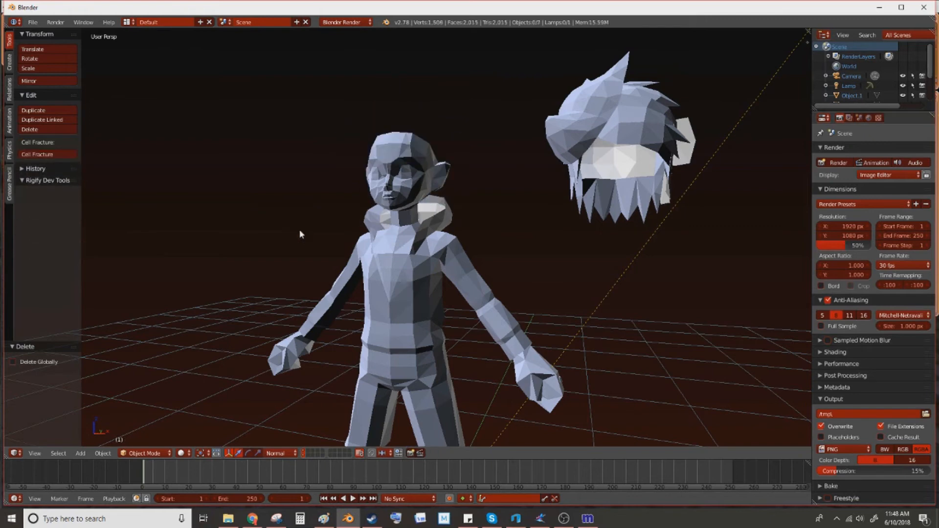
# Snap the remaining hair back onto the character's head using Selection to Cursor.
pyautogui.rightClick(638, 143)
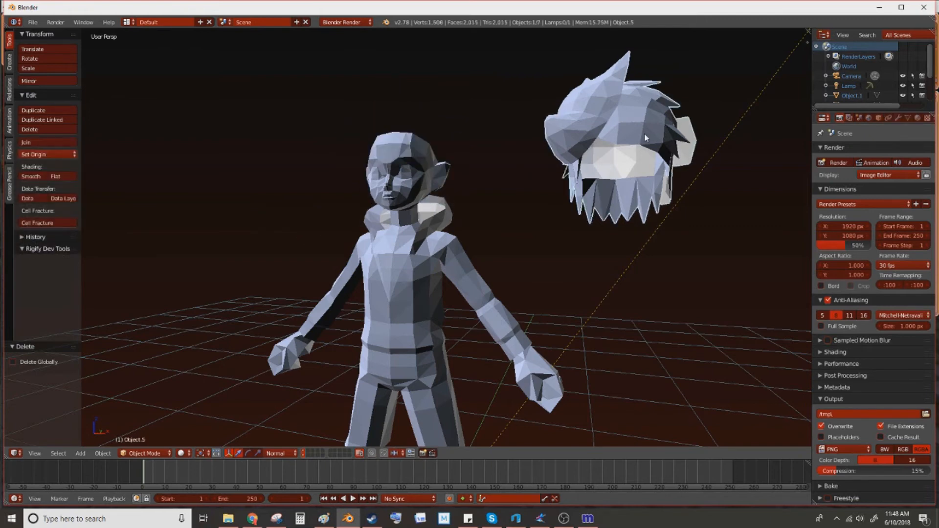
pyautogui.hotkey('shift', 's')
pyautogui.click(645, 138)
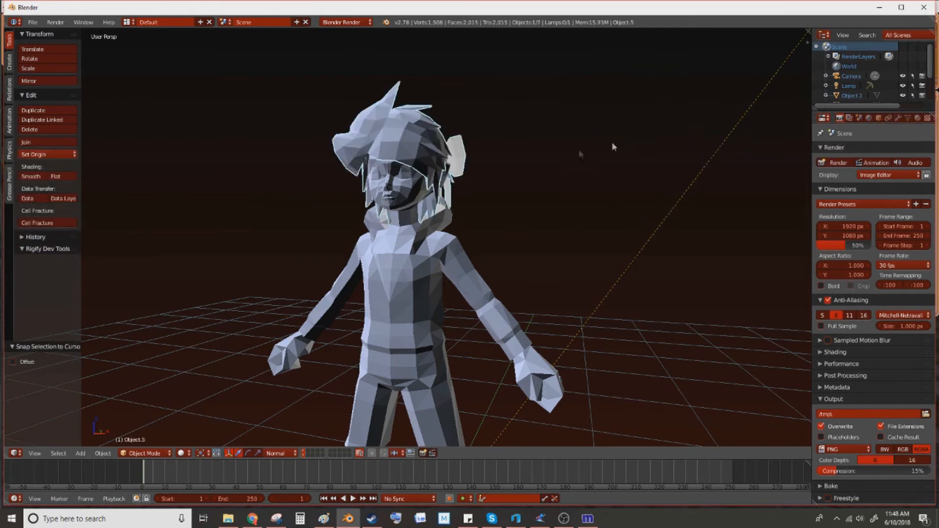
# Try moving the head about 0.9 units along X to check for duplicates, and undo the move.
pyautogui.rightClick(397, 198)
pyautogui.press('g')
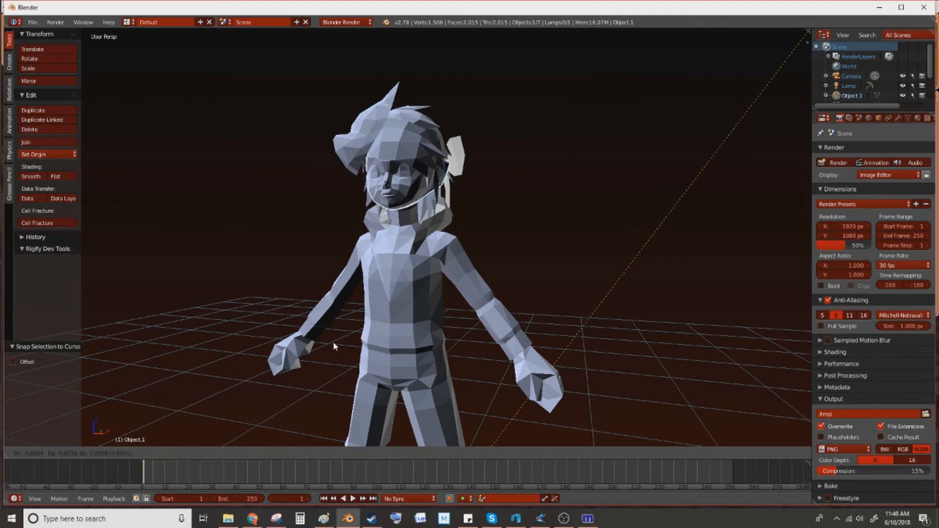
pyautogui.press('x')
pyautogui.click(500, 360)
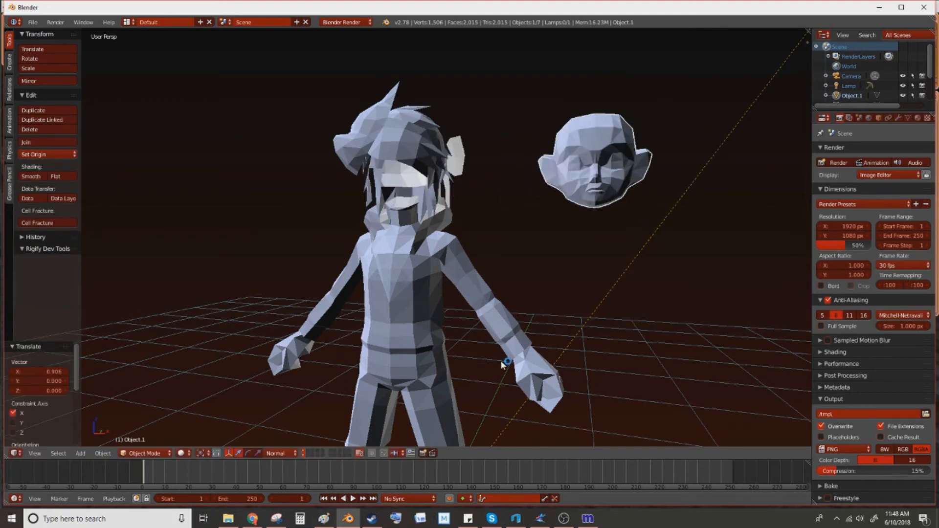
pyautogui.hotkey('ctrl', 'z')
# Select the clothed body and set the viewport shading to Texture.
pyautogui.moveTo(547, 316); pyautogui.dragTo(482, 357, button='middle')
pyautogui.rightClick(420, 310)
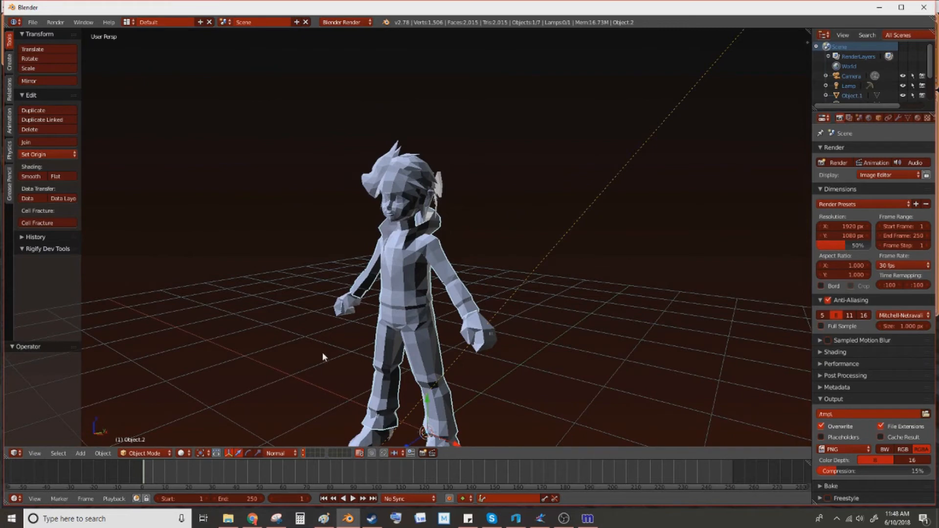
pyautogui.hotkey('shift', 'z')
pyautogui.click(181, 453)
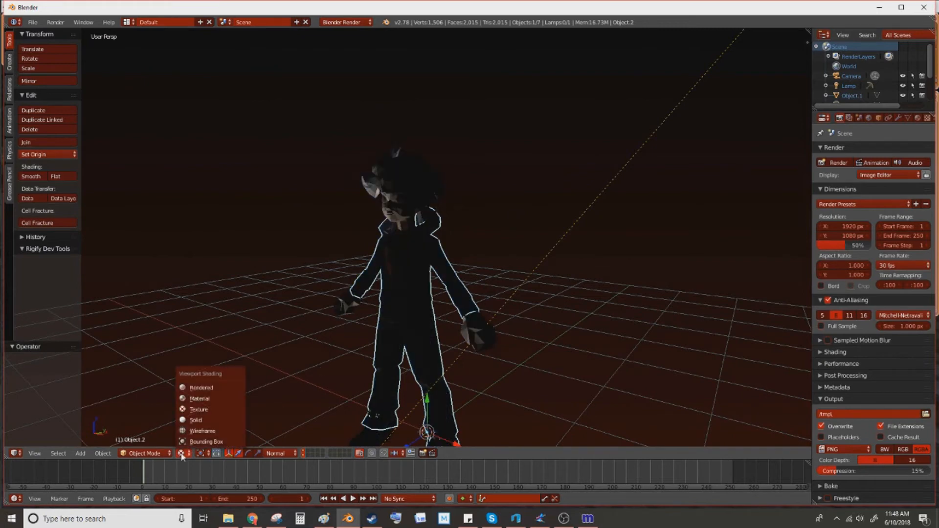
pyautogui.click(207, 409)
# Set the scene's shading material mode to GLSL in the viewport properties.
pyautogui.moveTo(370, 328); pyautogui.dragTo(533, 313, button='middle')
pyautogui.press('n')
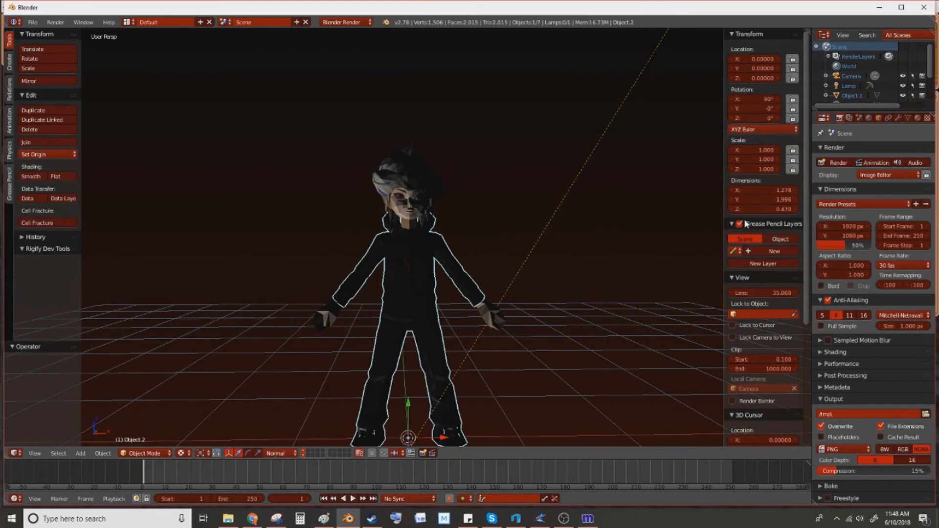
pyautogui.scroll(-7, 756, 227)
pyautogui.scroll(-2, 757, 227)
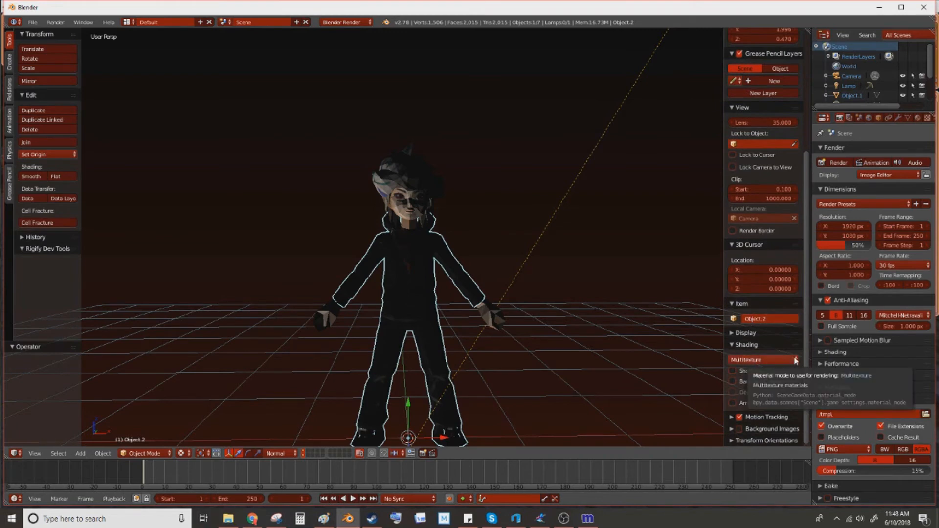
pyautogui.click(747, 361)
pyautogui.click(768, 338)
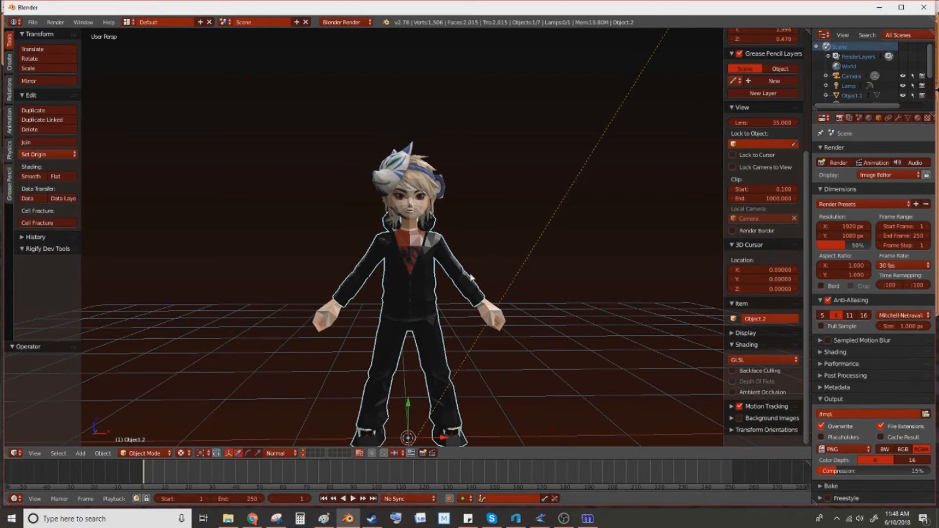
# Add the hands, head, hair and shoes to the body selection and join them all into one object.
pyautogui.moveTo(569, 309); pyautogui.dragTo(449, 310, button='middle')
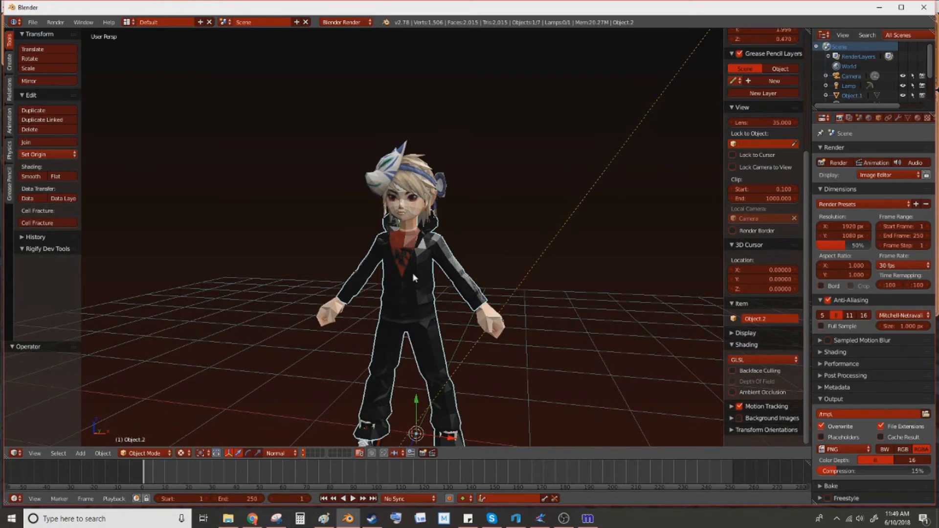
pyautogui.keyDown('shift'); pyautogui.rightClick(492, 318); pyautogui.keyUp('shift')
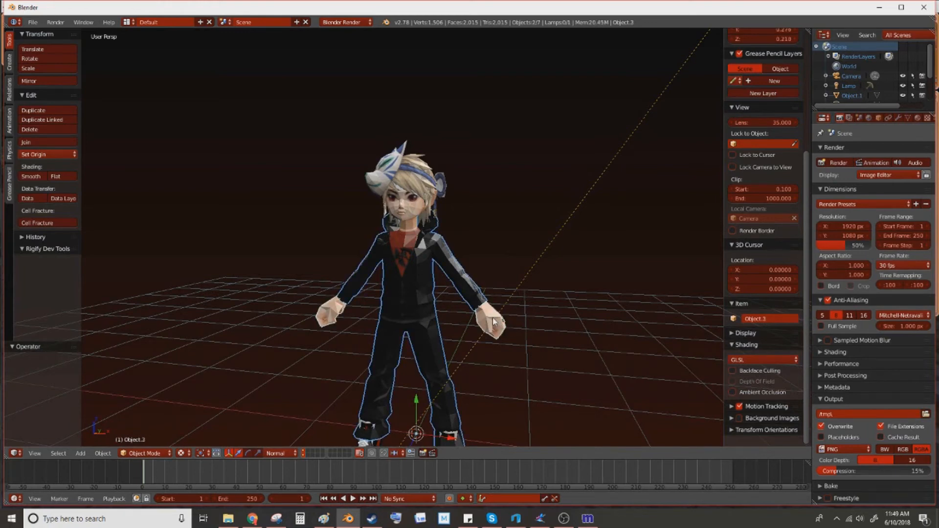
pyautogui.keyDown('shift'); pyautogui.rightClick(411, 207); pyautogui.keyUp('shift')
pyautogui.keyDown('shift'); pyautogui.rightClick(412, 181); pyautogui.keyUp('shift')
pyautogui.keyDown('shift'); pyautogui.moveTo(455, 295); pyautogui.dragTo(461, 201, button='middle'); pyautogui.keyUp('shift')
pyautogui.keyDown('shift'); pyautogui.rightClick(456, 359); pyautogui.keyUp('shift')
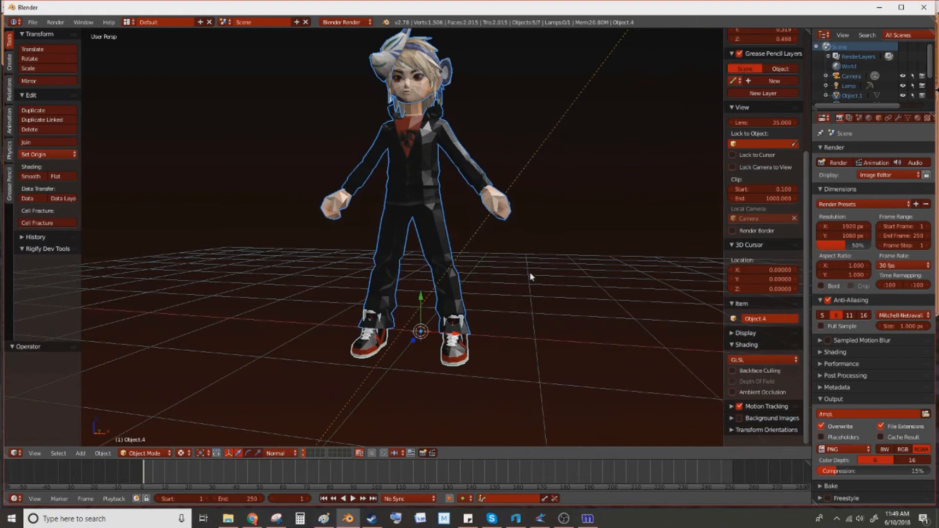
pyautogui.hotkey('ctrl', 'j')
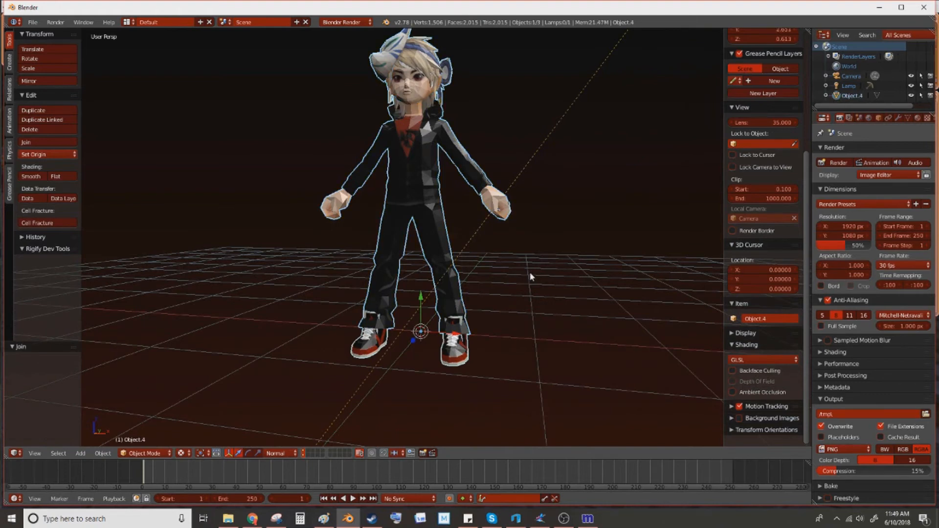
# Try moving the joined character freely as one object, and undo the move.
pyautogui.keyDown('shift'); pyautogui.moveTo(493, 222); pyautogui.dragTo(483, 264, button='middle'); pyautogui.keyUp('shift')
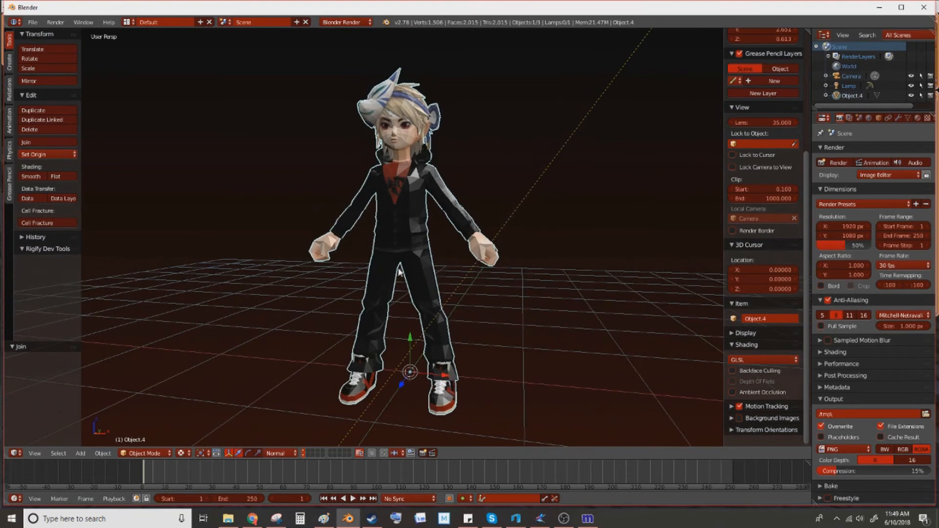
pyautogui.press('g')
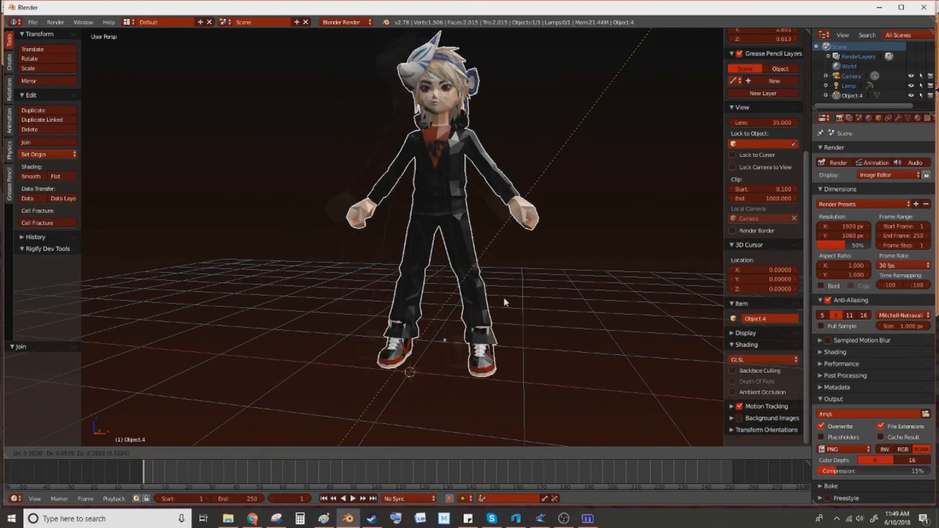
pyautogui.click(466, 307)
pyautogui.hotkey('ctrl', 'z')
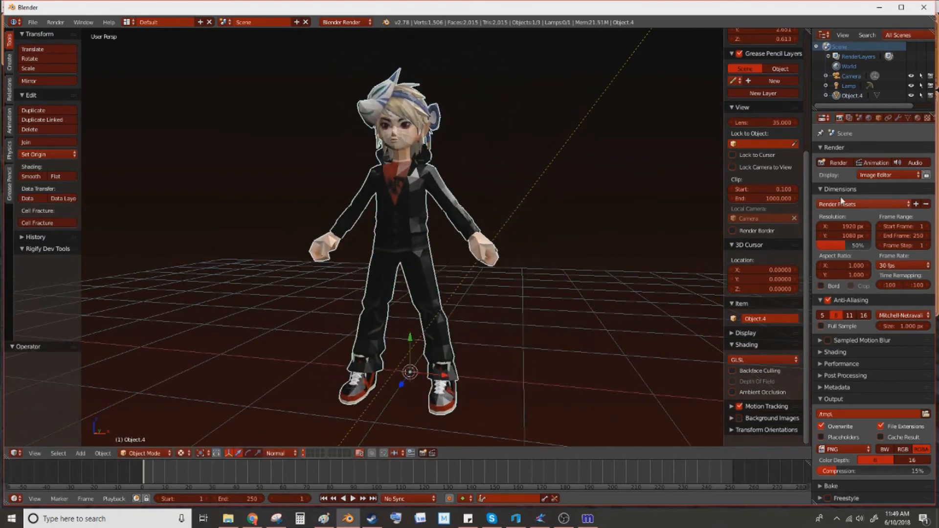
# Look through the character's material slots and set the specular intensity of Material0GMObj3 to 0.
pyautogui.click(918, 118)
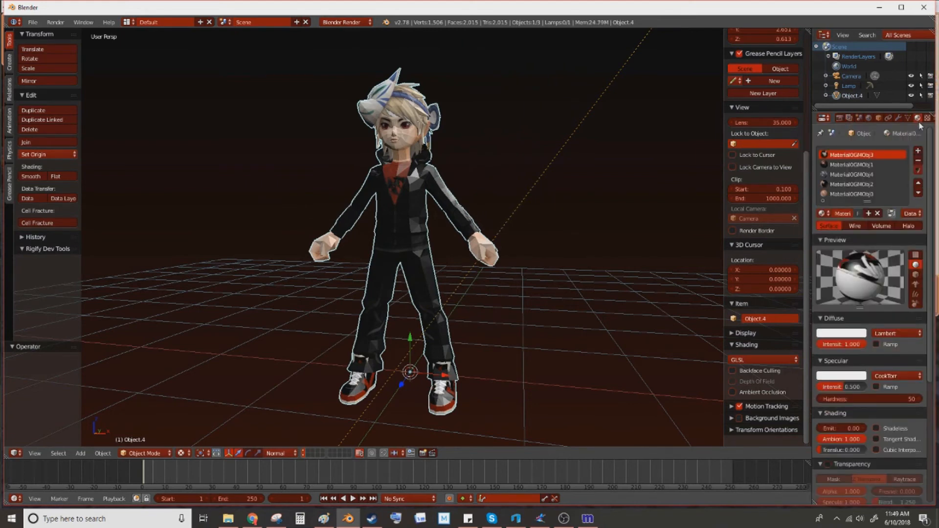
pyautogui.scroll(-2, 853, 208)
pyautogui.scroll(2, 853, 207)
pyautogui.click(852, 174)
pyautogui.click(854, 184)
pyautogui.click(852, 194)
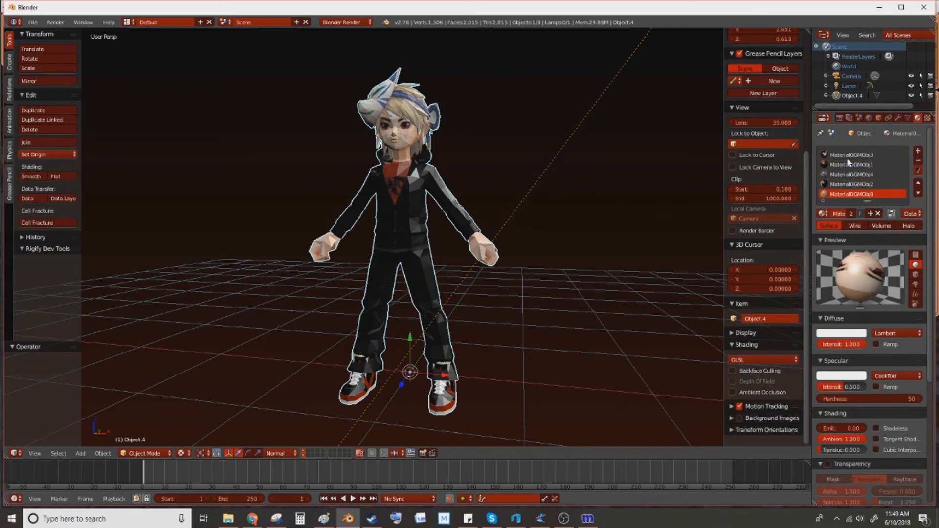
pyautogui.click(849, 156)
pyautogui.moveTo(848, 387); pyautogui.dragTo(815, 387)
# Set the specular intensity to 0 for Material0GMObj1, Material0GMObj4, Material0GMObj2 and Material0GMObj0.
pyautogui.click(853, 165)
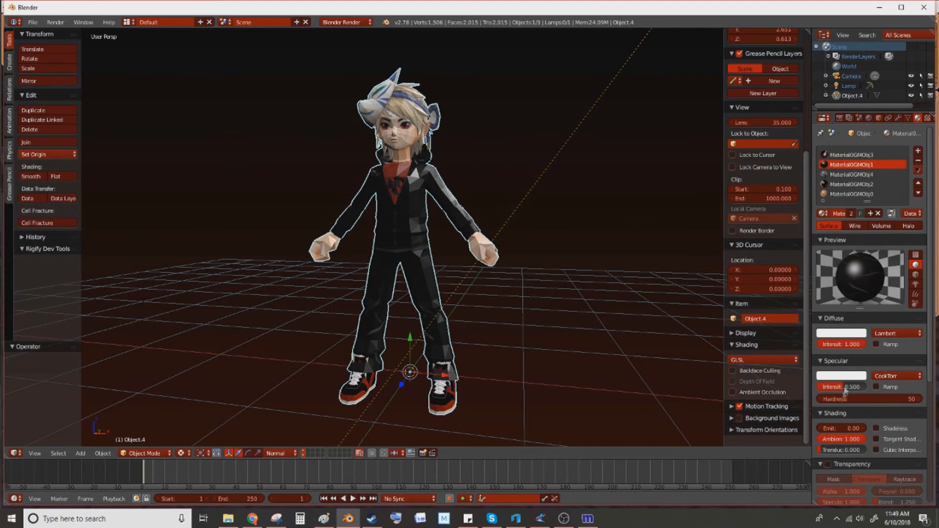
pyautogui.moveTo(845, 387)
pyautogui.mouseDown()
pyautogui.moveTo(822, 387)
pyautogui.moveTo(855, 387)
pyautogui.mouseUp()
pyautogui.click(858, 174)
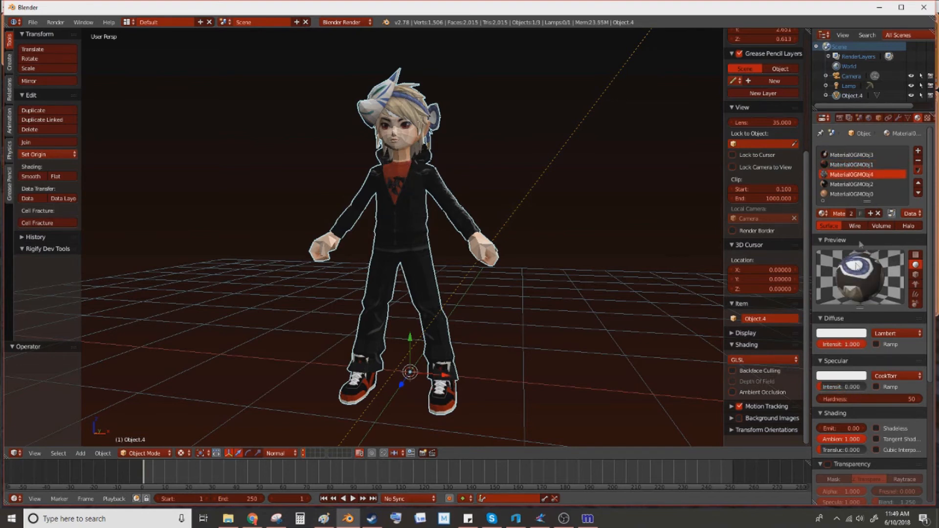
pyautogui.click(855, 185)
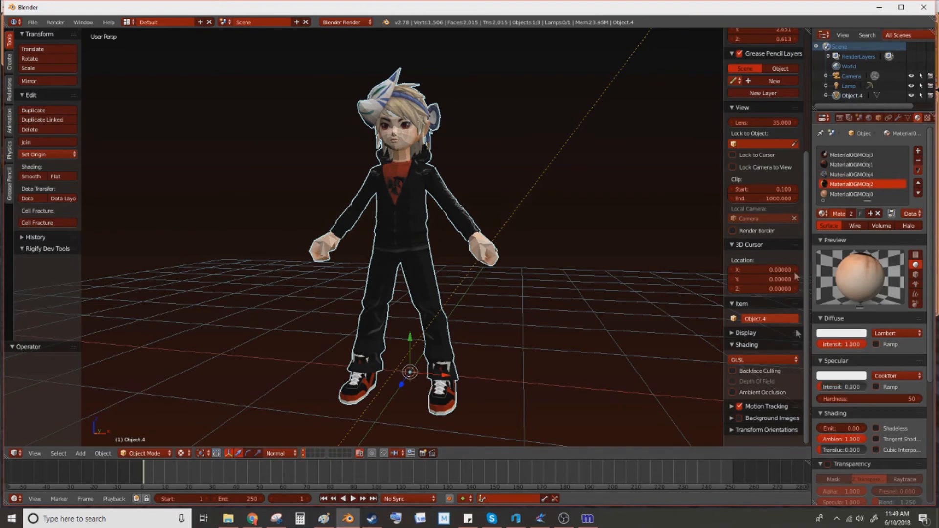
pyautogui.click(859, 195)
pyautogui.moveTo(849, 387); pyautogui.dragTo(822, 387)
# Try the Shadeless option on Material0GMObj3, Material0GMObj1 and Material0GMObj4, and turn it off again.
pyautogui.click(859, 156)
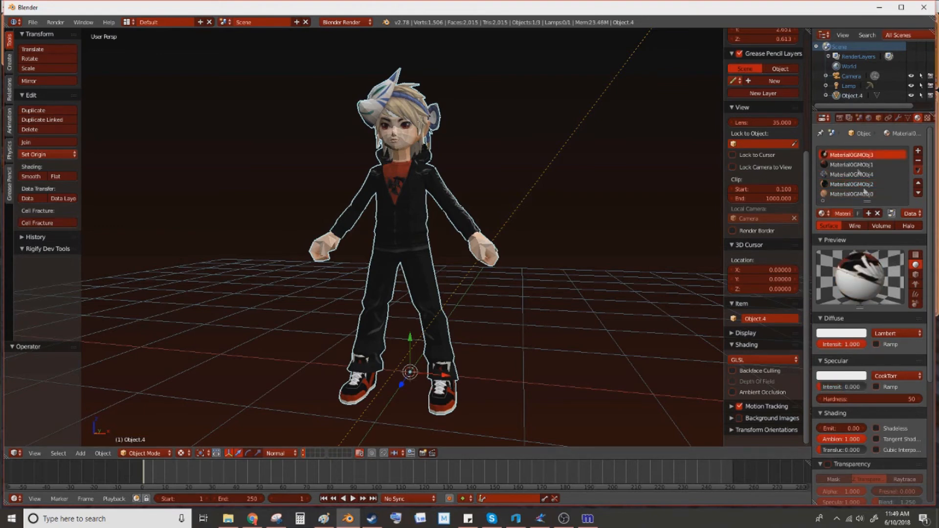
pyautogui.click(877, 428)
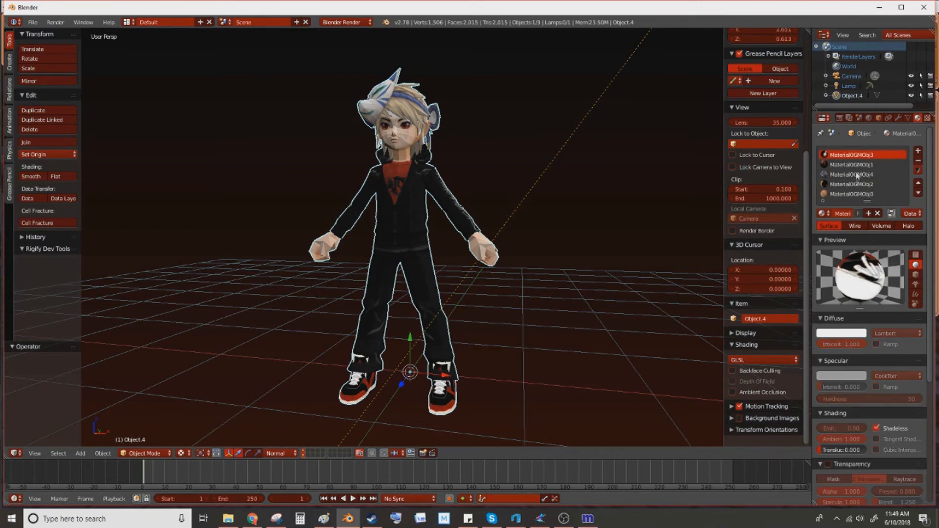
pyautogui.click(856, 165)
pyautogui.click(877, 428)
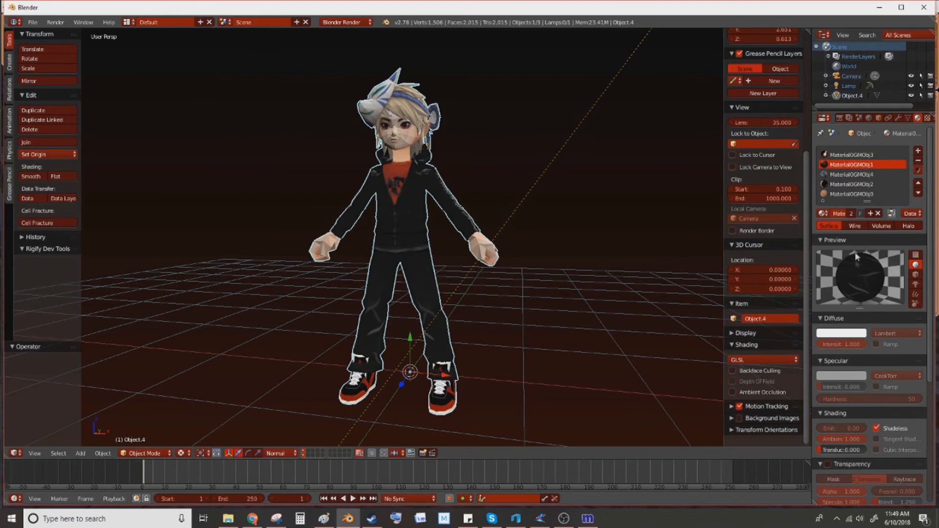
pyautogui.click(854, 175)
pyautogui.click(877, 429)
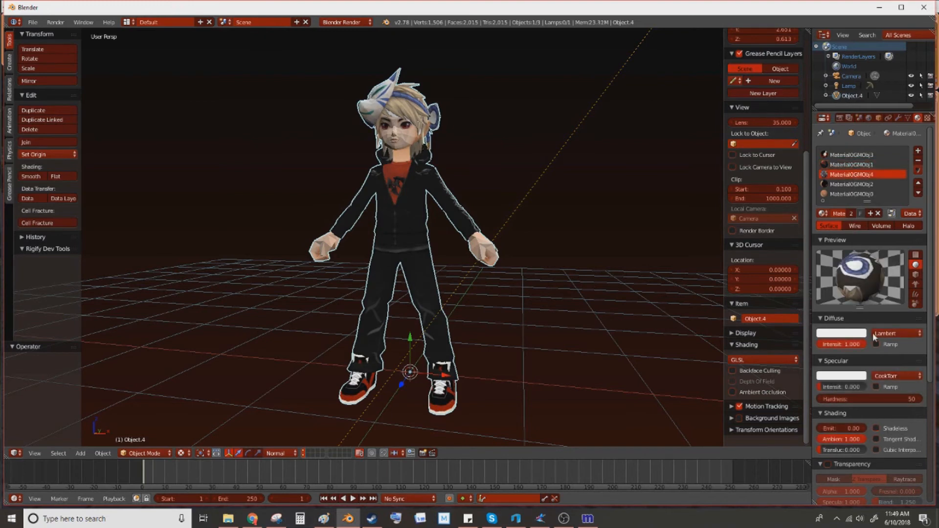
pyautogui.click(859, 166)
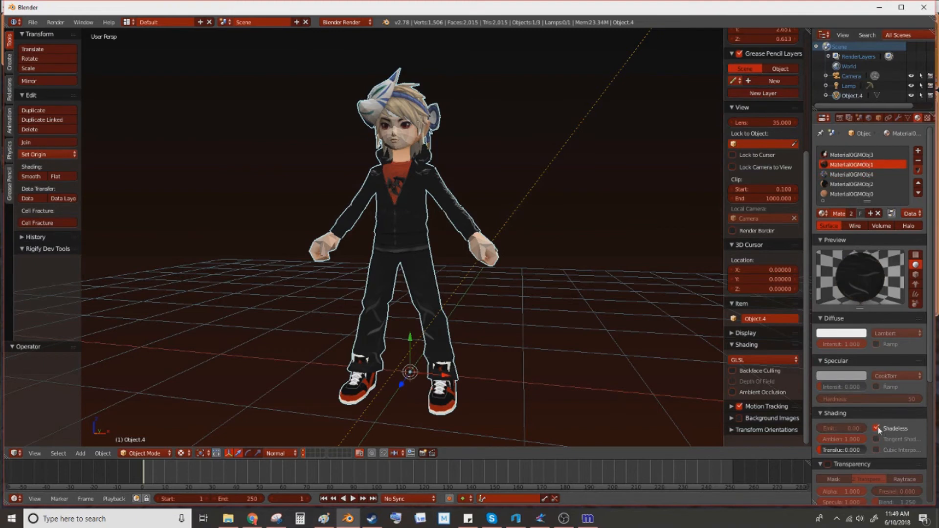
pyautogui.click(849, 156)
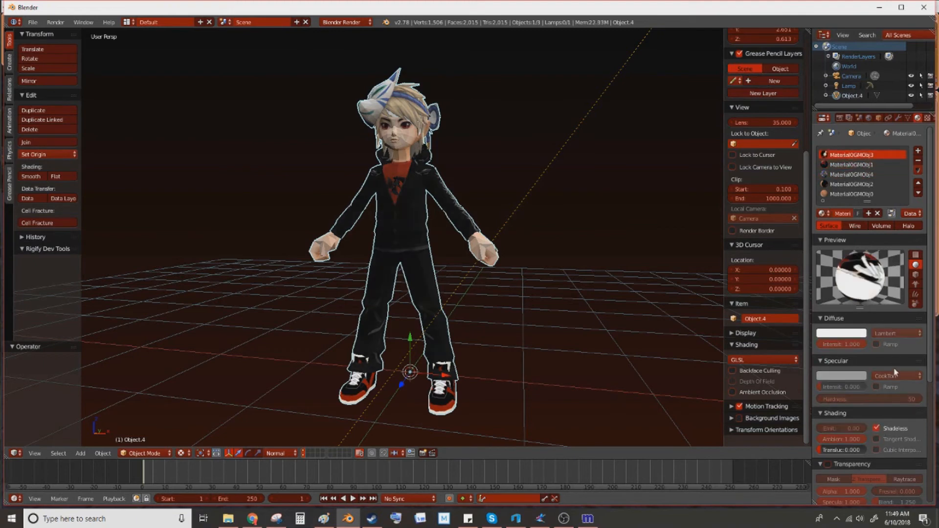
pyautogui.click(885, 428)
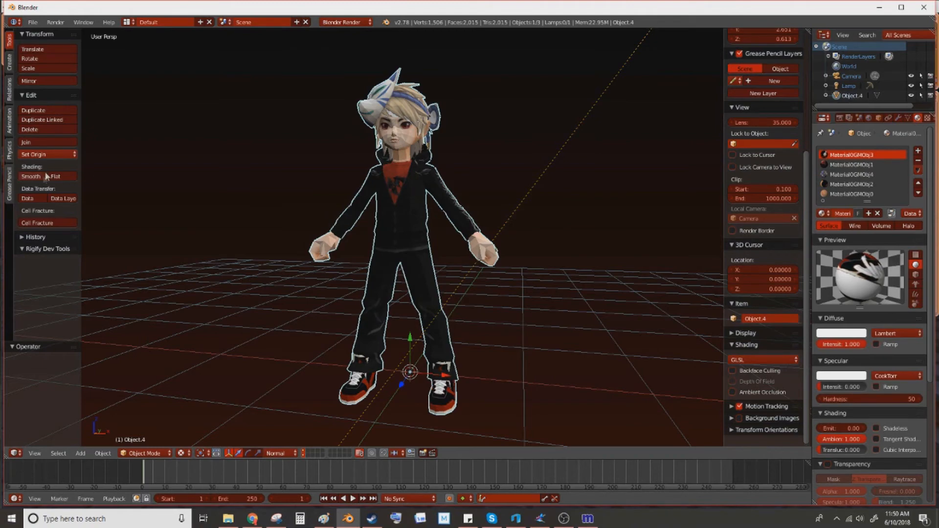
# Apply smooth shading to the joined character.
pyautogui.click(31, 176)
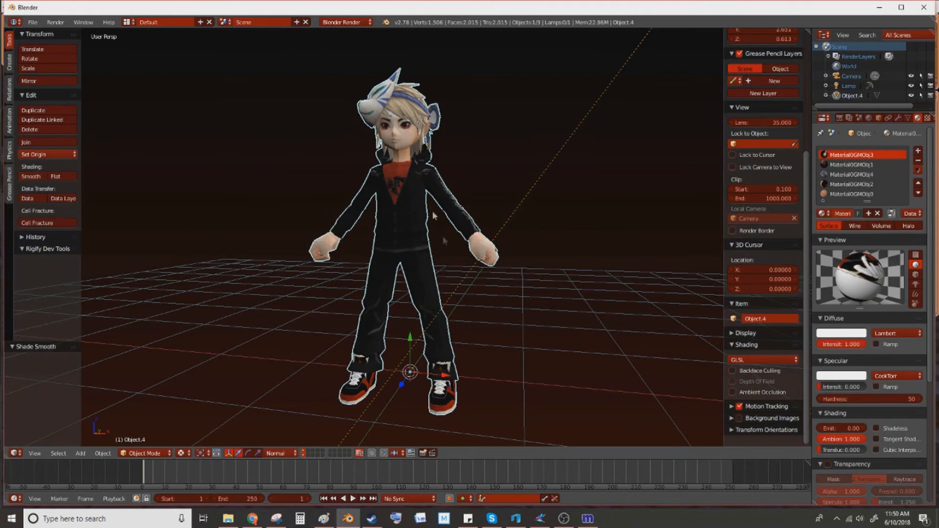
pyautogui.moveTo(458, 306); pyautogui.dragTo(437, 355, button='middle')
pyautogui.scroll(5, 438, 357)
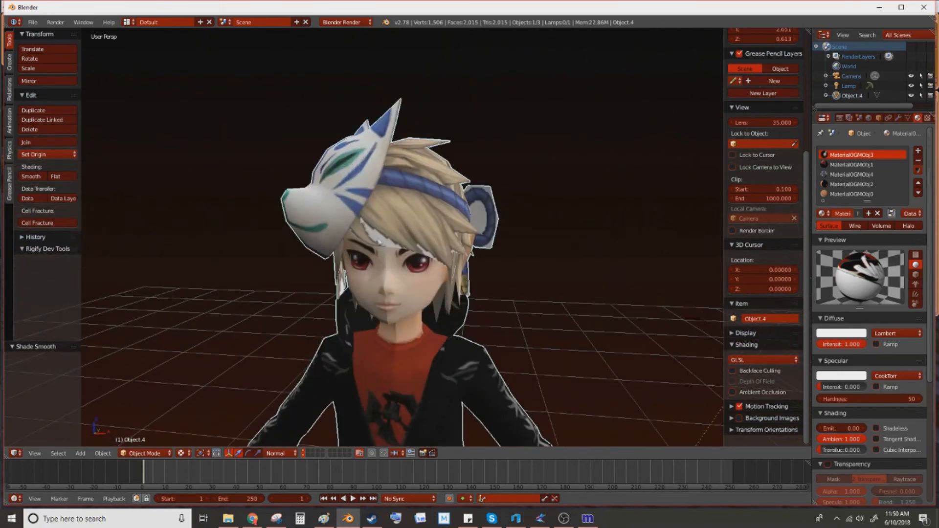
# Examine the textured character's hair, mask bow, back, head and shoes from several angles.
pyautogui.moveTo(443, 279); pyautogui.dragTo(369, 224, button='middle')
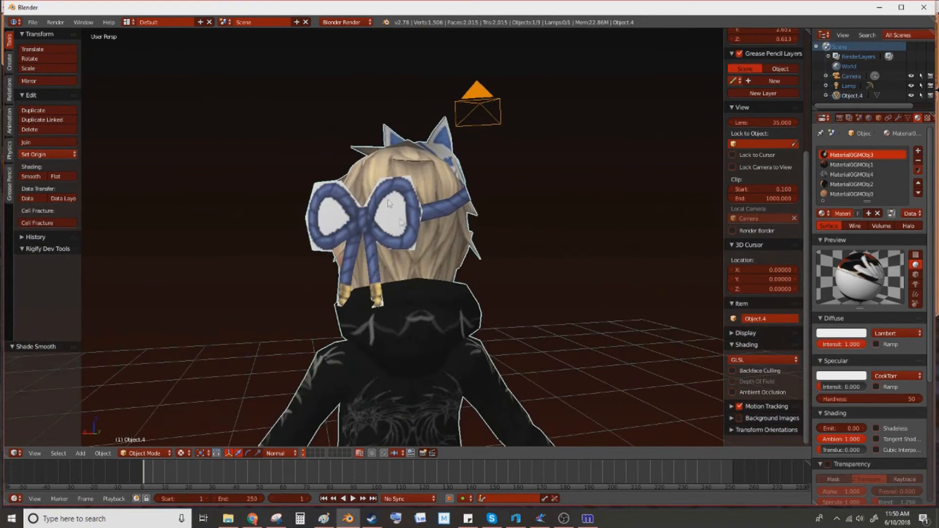
pyautogui.moveTo(499, 368); pyautogui.dragTo(511, 344, button='middle')
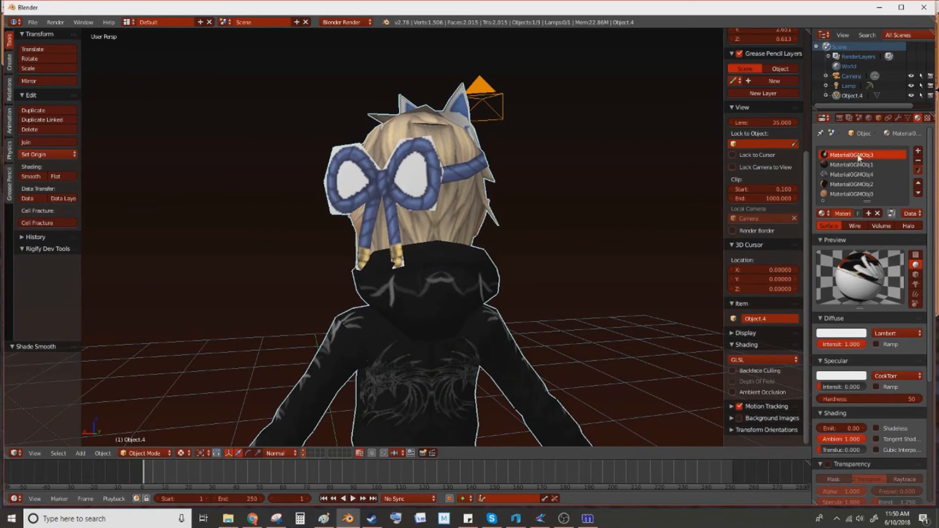
pyautogui.moveTo(392, 321); pyautogui.dragTo(499, 362, button='middle')
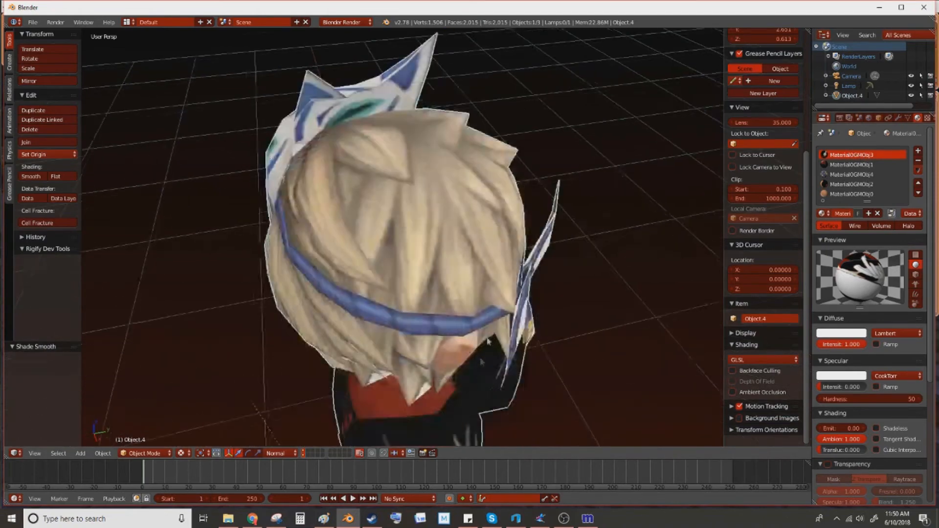
pyautogui.keyDown('shift'); pyautogui.moveTo(528, 391); pyautogui.dragTo(550, 180, button='middle'); pyautogui.keyUp('shift')
pyautogui.keyDown('shift'); pyautogui.moveTo(531, 421); pyautogui.dragTo(518, 272, button='middle'); pyautogui.keyUp('shift')
pyautogui.scroll(2, 517, 271)
pyautogui.moveTo(538, 386); pyautogui.dragTo(470, 318, button='middle')
pyautogui.scroll(-4, 499, 337)
# Enable Z Transparency on Material0GMObj4, the hair and mask material, and set its alpha to 0.
pyautogui.click(866, 166)
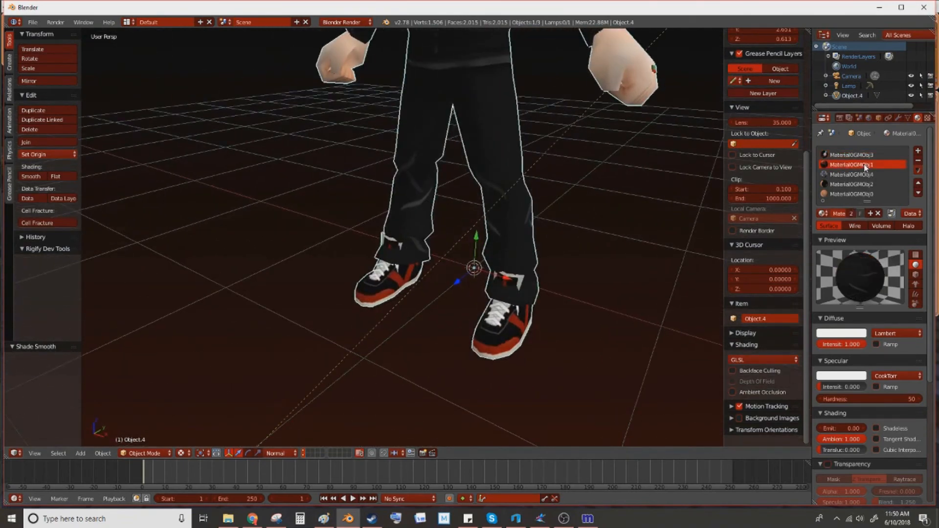
pyautogui.keyDown('shift'); pyautogui.moveTo(640, 195); pyautogui.dragTo(622, 351, button='middle'); pyautogui.keyUp('shift')
pyautogui.keyDown('shift'); pyautogui.moveTo(573, 169); pyautogui.dragTo(569, 237, button='middle'); pyautogui.keyUp('shift')
pyautogui.click(842, 174)
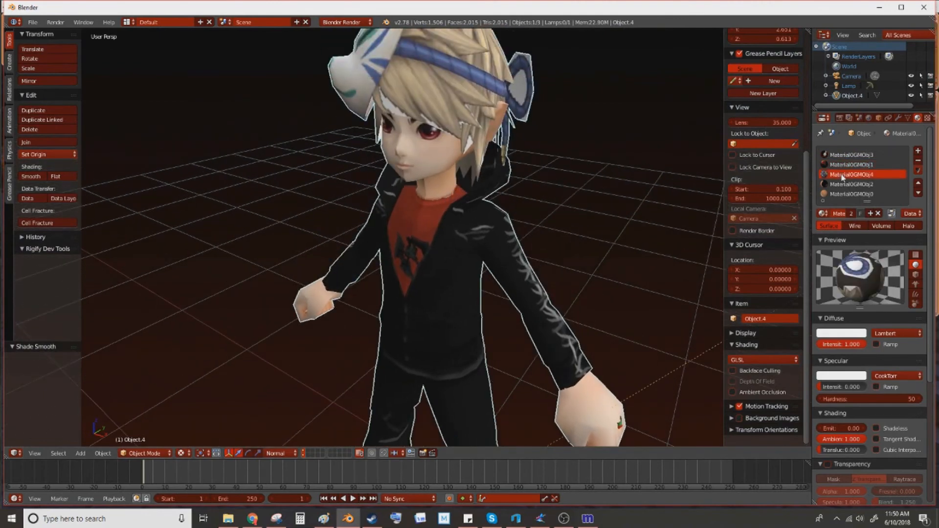
pyautogui.moveTo(611, 210); pyautogui.dragTo(407, 301, button='middle')
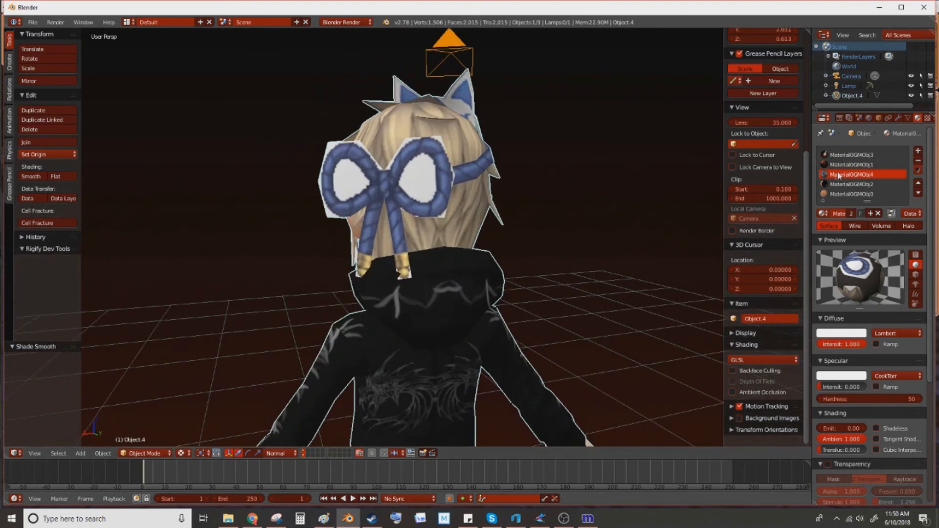
pyautogui.scroll(-3, 886, 391)
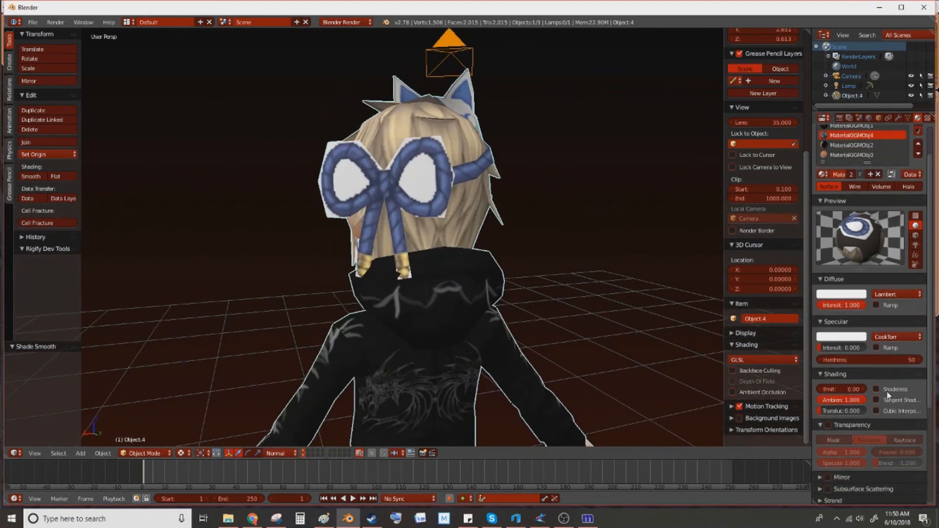
pyautogui.click(829, 406)
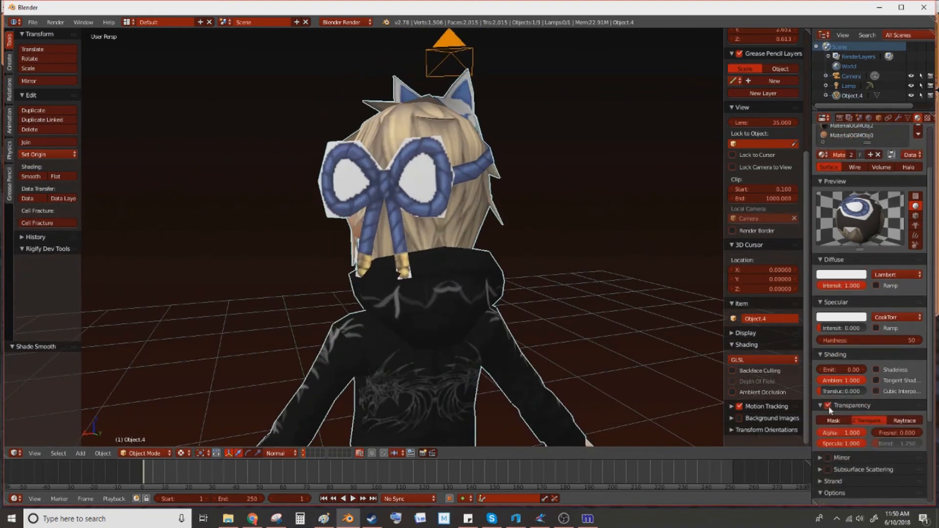
pyautogui.scroll(-2, 866, 387)
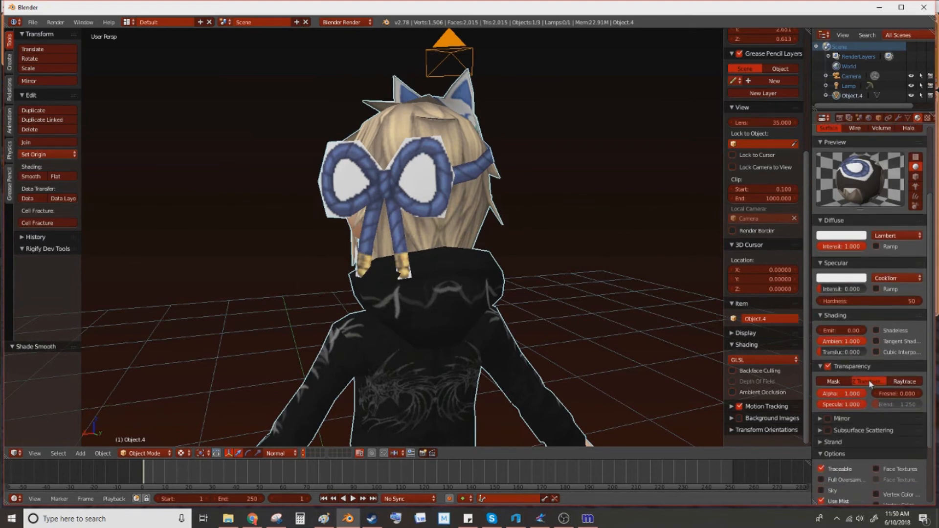
pyautogui.moveTo(841, 393); pyautogui.dragTo(773, 393)
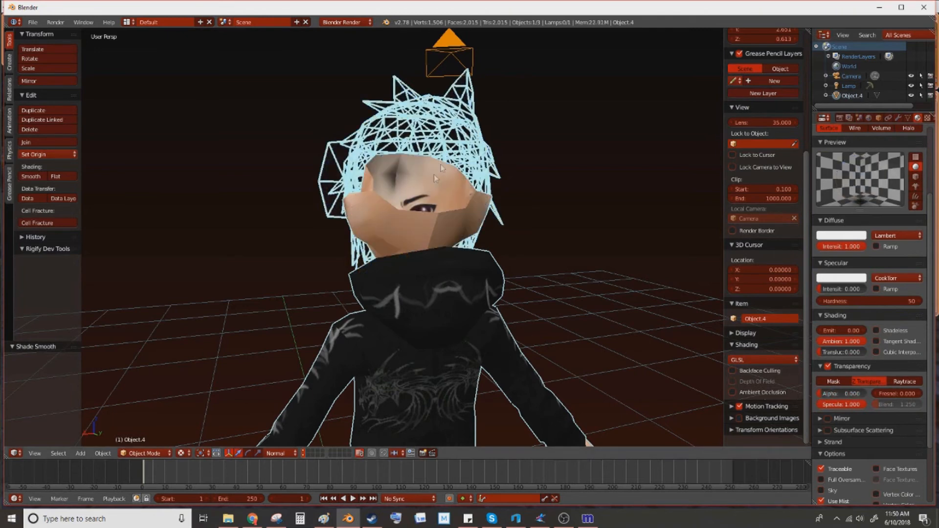
# Enable the Alpha influence on the Kd.004 texture of the hair and mask material.
pyautogui.click(927, 119)
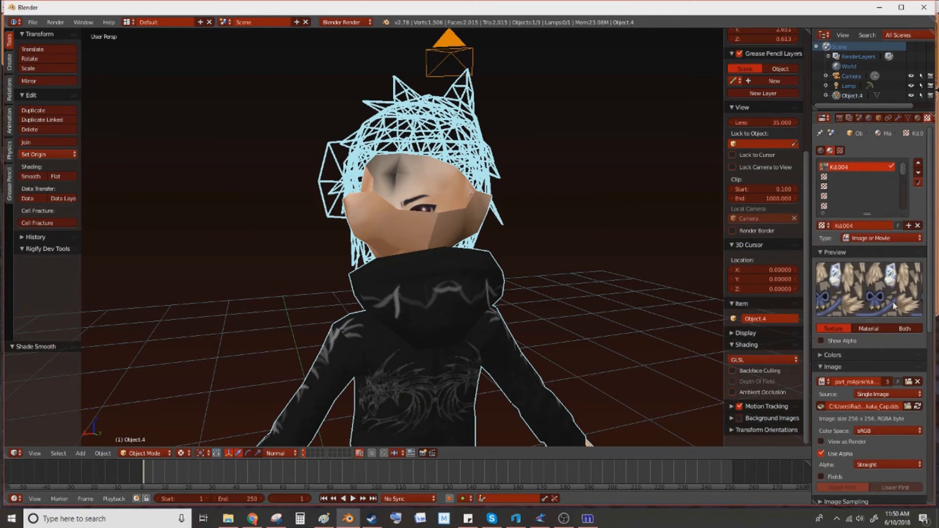
pyautogui.scroll(-1, 895, 305)
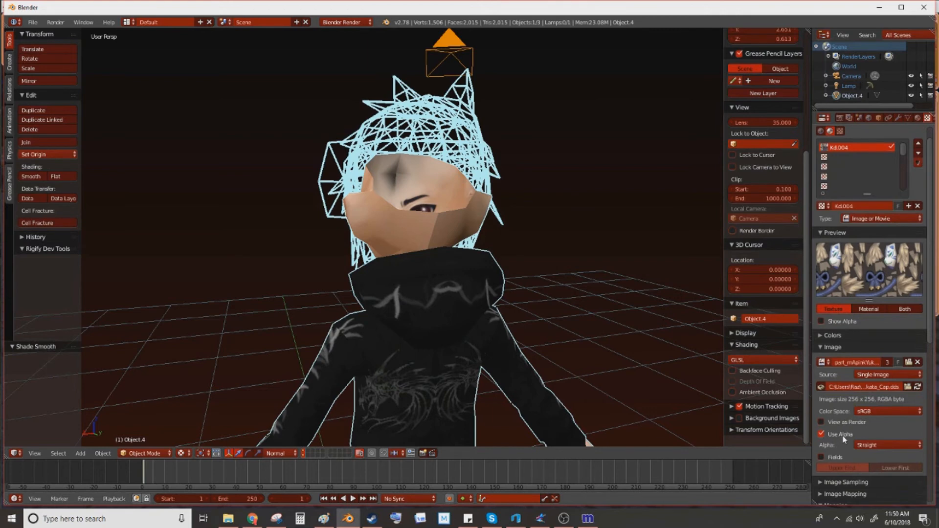
pyautogui.scroll(-10, 843, 439)
pyautogui.scroll(-4, 845, 432)
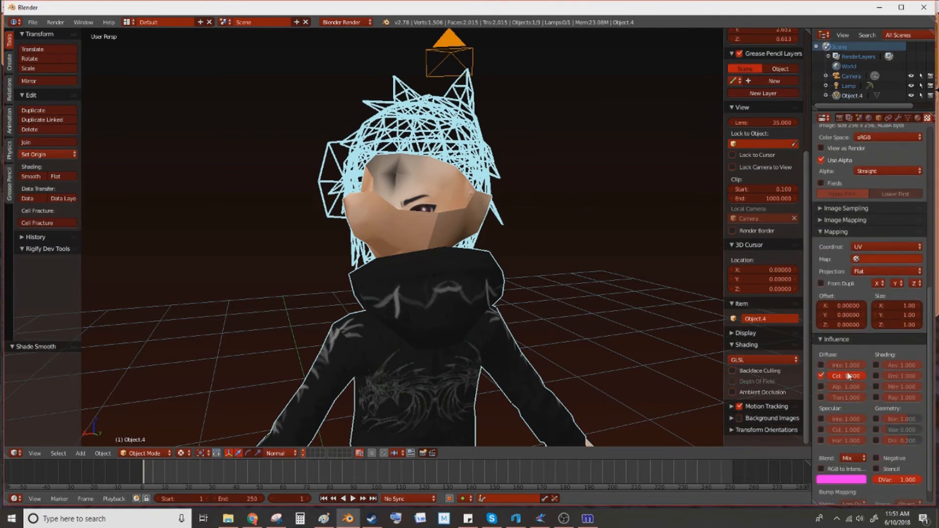
pyautogui.click(821, 386)
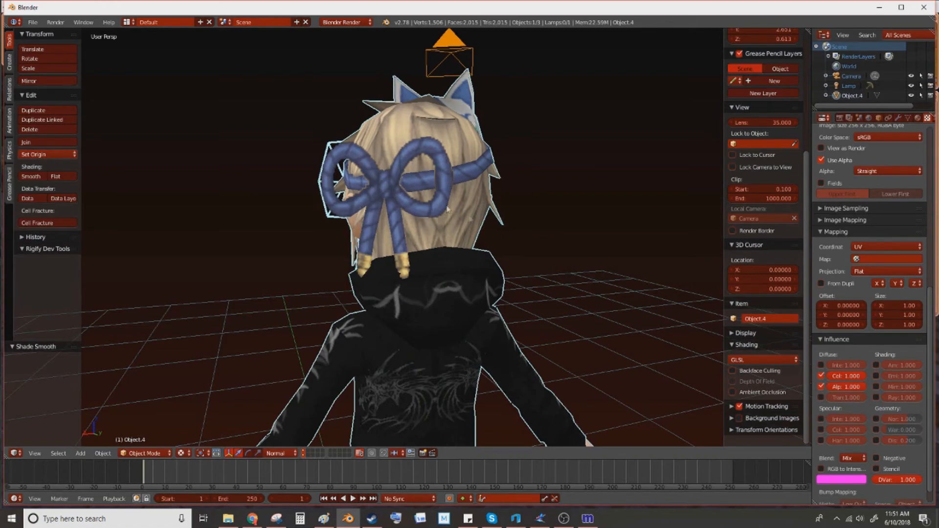
# Examine the character's face, mask and body from the front with the transparency applied.
pyautogui.moveTo(486, 227); pyautogui.dragTo(708, 227, button='middle')
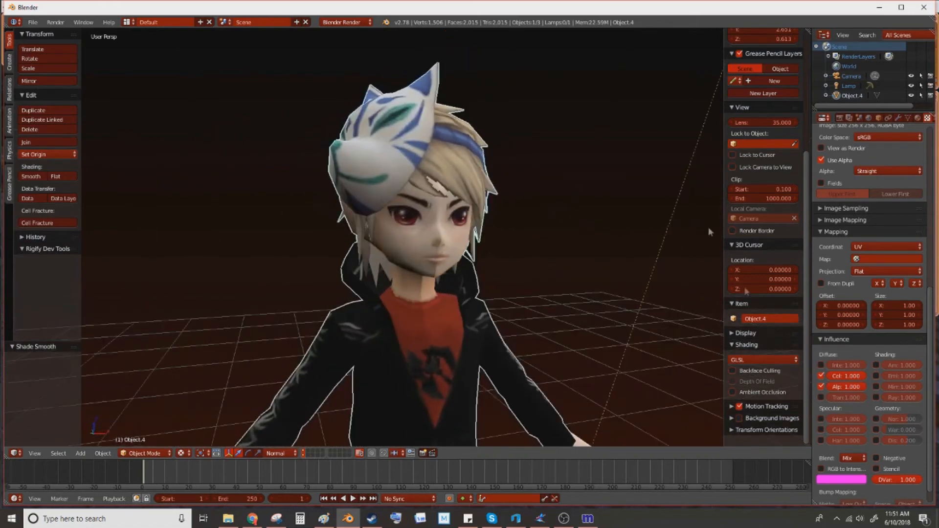
pyautogui.click(860, 519)
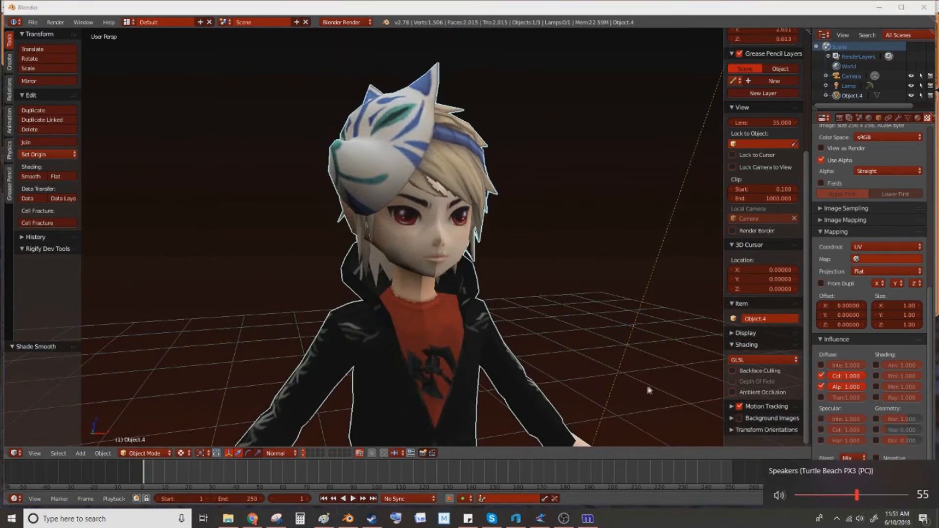
pyautogui.moveTo(642, 388); pyautogui.dragTo(617, 394, button='middle')
pyautogui.scroll(-4, 587, 404)
pyautogui.keyDown('shift'); pyautogui.moveTo(553, 417); pyautogui.dragTo(526, 331, button='middle'); pyautogui.keyUp('shift')
pyautogui.keyDown('shift'); pyautogui.moveTo(534, 262); pyautogui.dragTo(530, 410, button='middle'); pyautogui.keyUp('shift')
pyautogui.scroll(3, 530, 404)
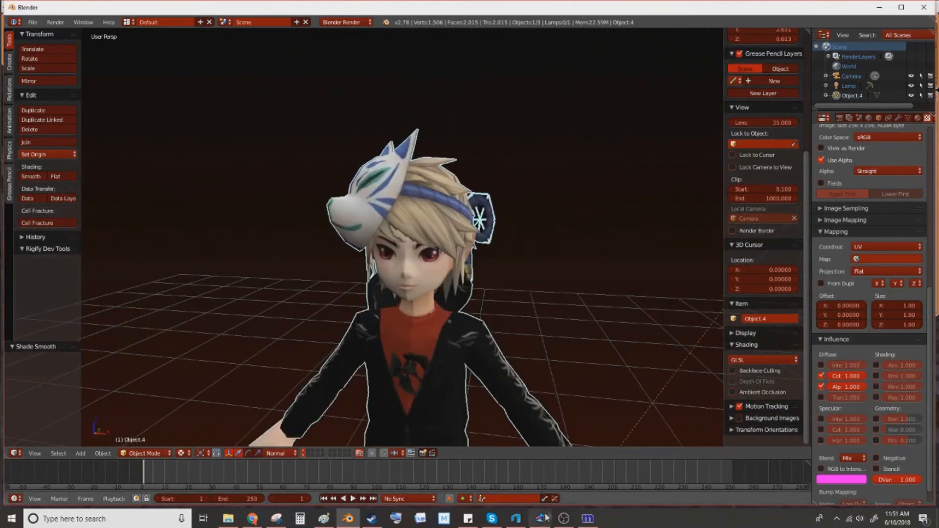
# Switch to ModelEditor and browse for a model to load in C:\Program Files (x86)\Fly For Sky\Model.
pyautogui.click(518, 519)
pyautogui.click(518, 520)
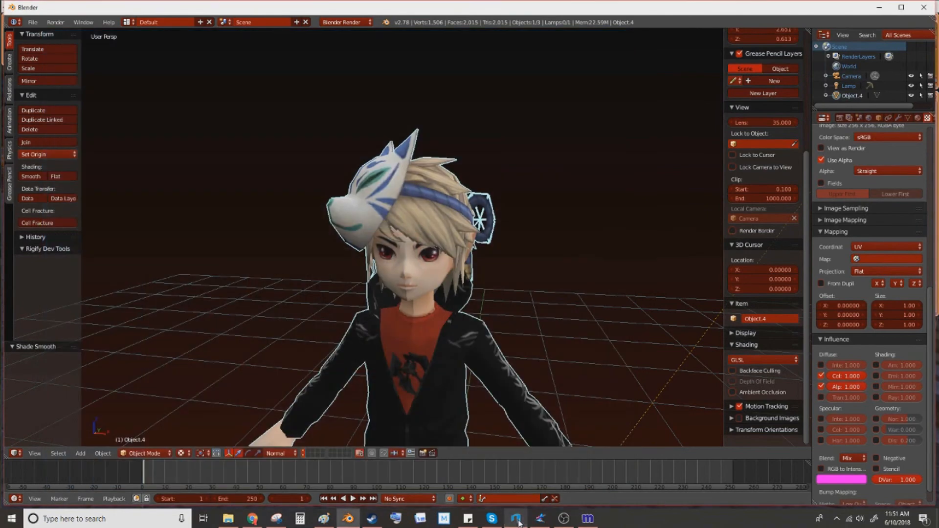
pyautogui.click(587, 519)
pyautogui.click(344, 99)
pyautogui.click(355, 112)
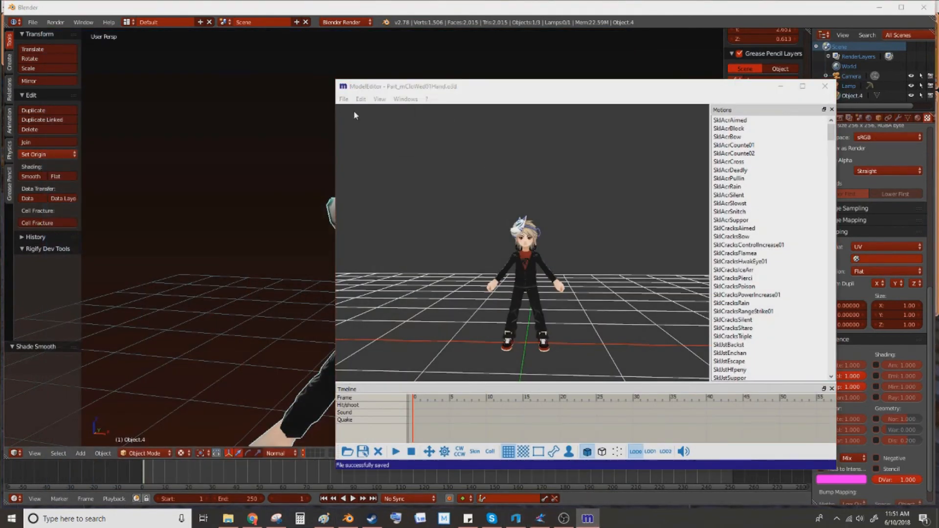
pyautogui.scroll(-1, 335, 305)
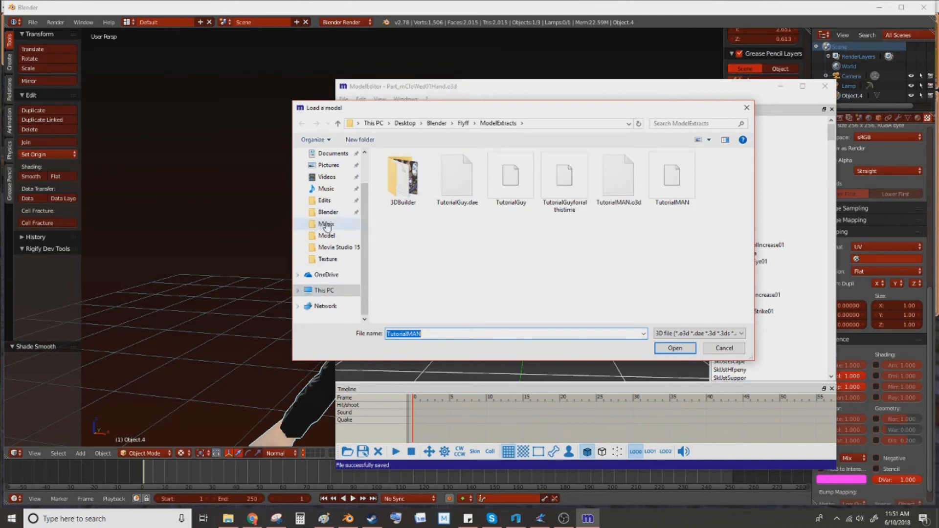
pyautogui.click(324, 290)
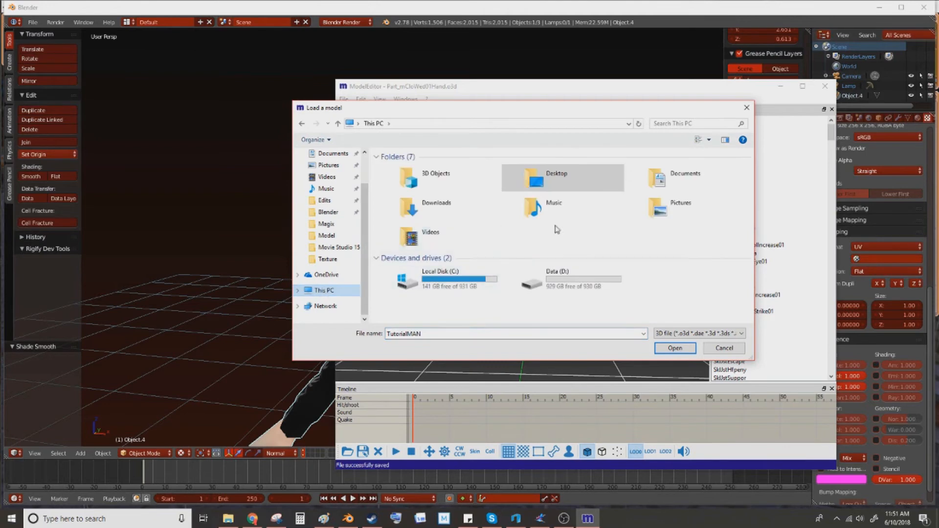
pyautogui.doubleClick(477, 286)
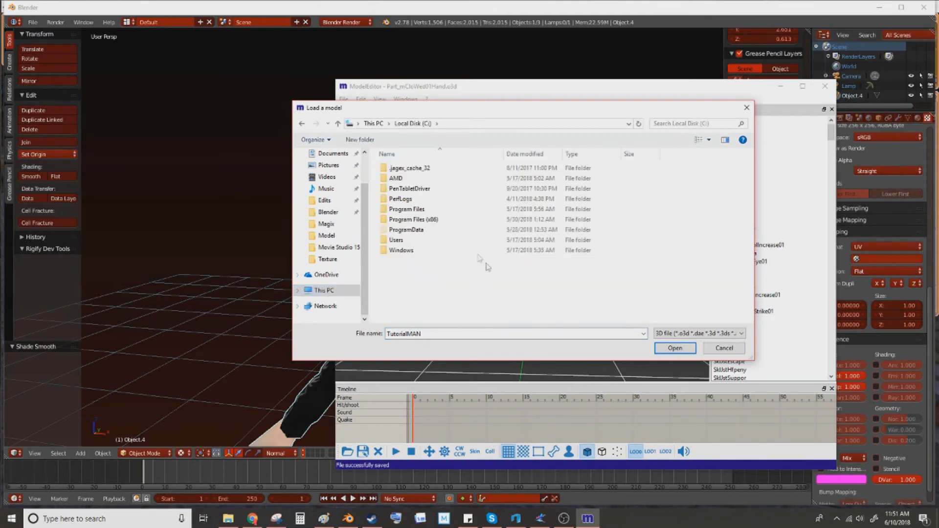
pyautogui.doubleClick(424, 220)
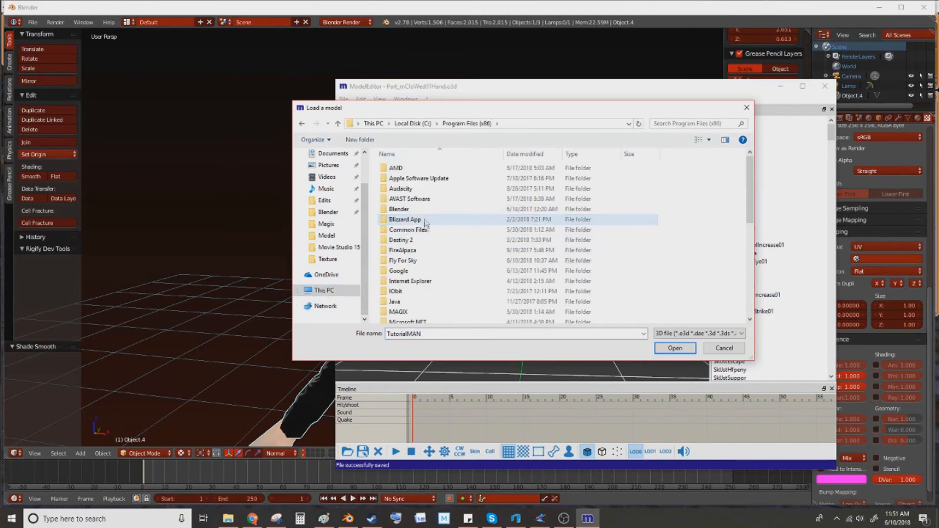
pyautogui.doubleClick(426, 261)
pyautogui.doubleClick(415, 232)
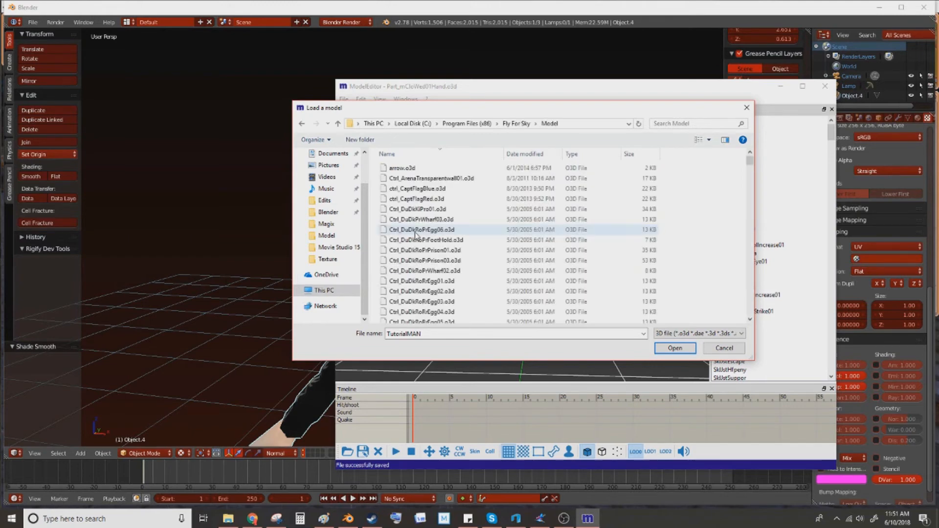
# Search the Model folder for weapon models using the name prefix item_wea.
pyautogui.click(681, 123)
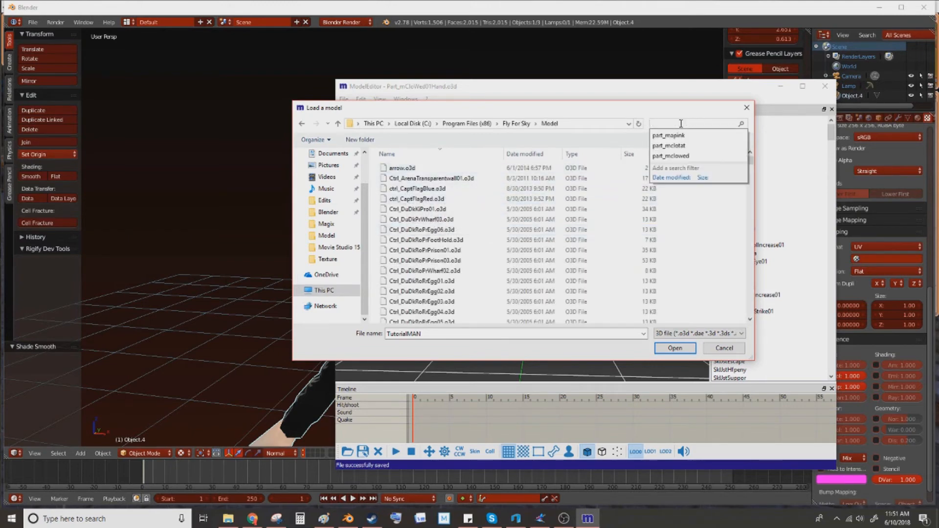
pyautogui.write('obj_')
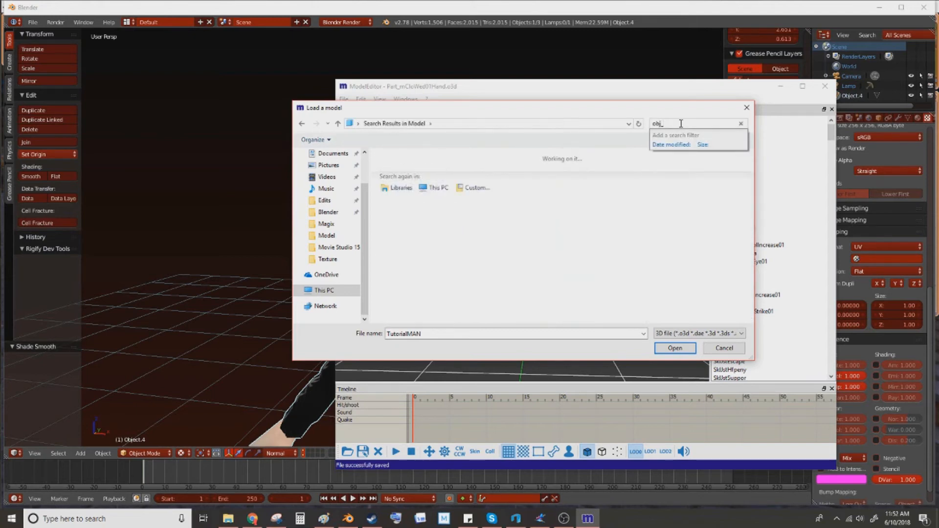
pyautogui.write('wea')
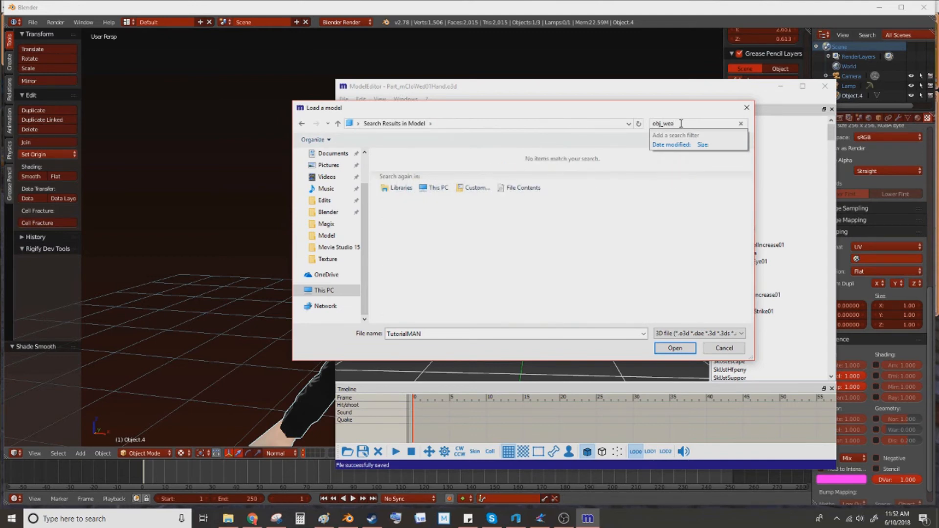
pyautogui.press('BackSpace')
pyautogui.press('BackSpace')
pyautogui.press('BackSpace')
pyautogui.write('wea')
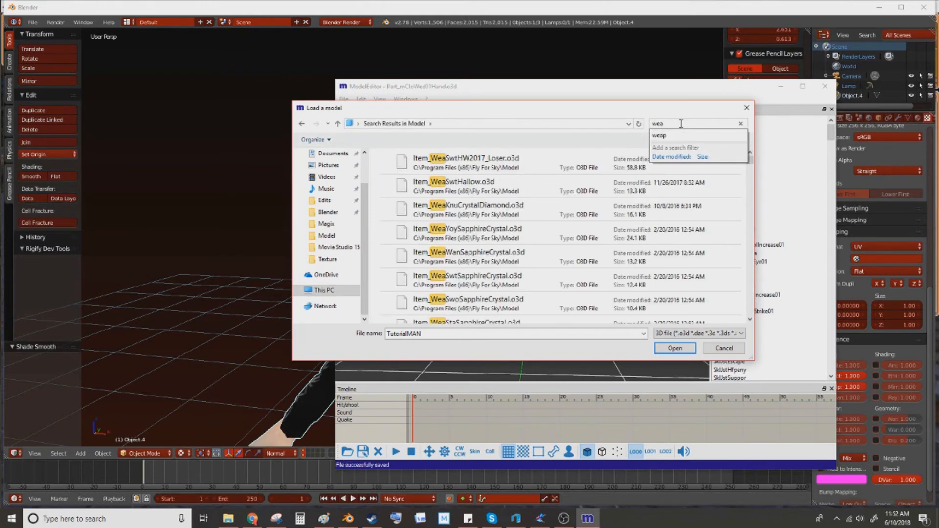
pyautogui.press('BackSpace')
pyautogui.press('BackSpace')
pyautogui.write('item_wea')
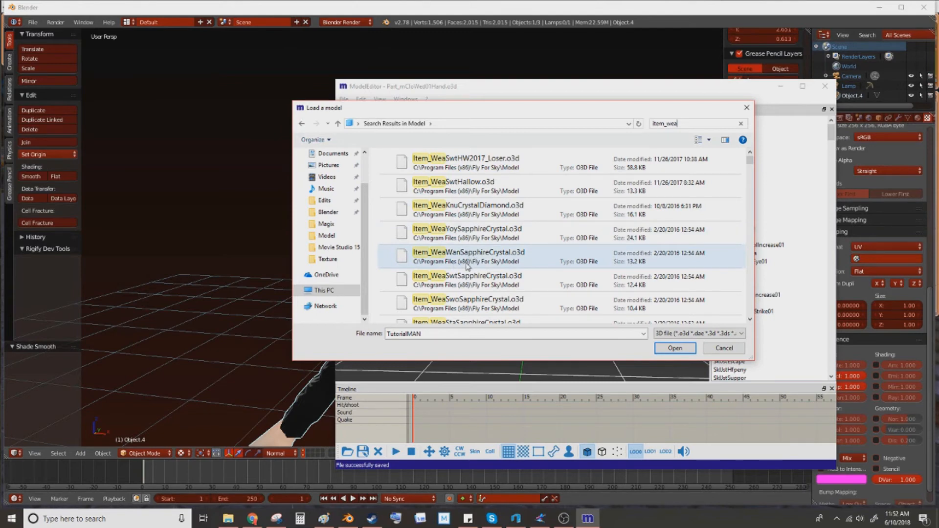
# Look through the weapon models and narrow the search to item_weaaxe.
pyautogui.scroll(-1, 465, 267)
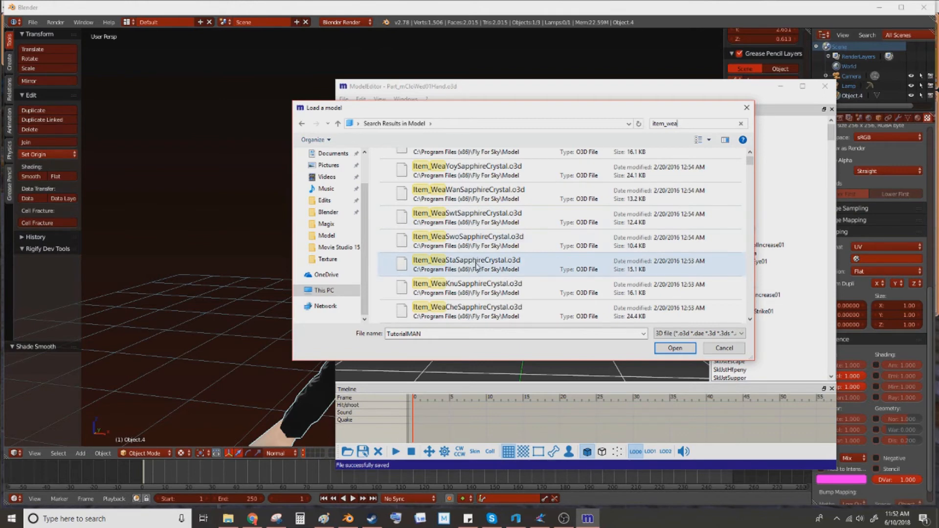
pyautogui.scroll(-3, 477, 265)
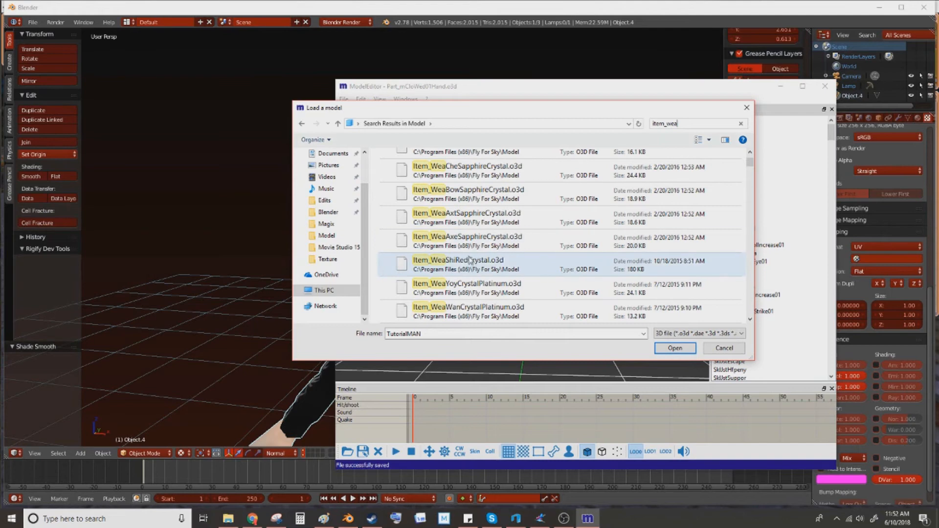
pyautogui.scroll(-1, 465, 225)
pyautogui.scroll(-4, 462, 269)
pyautogui.scroll(-2, 474, 283)
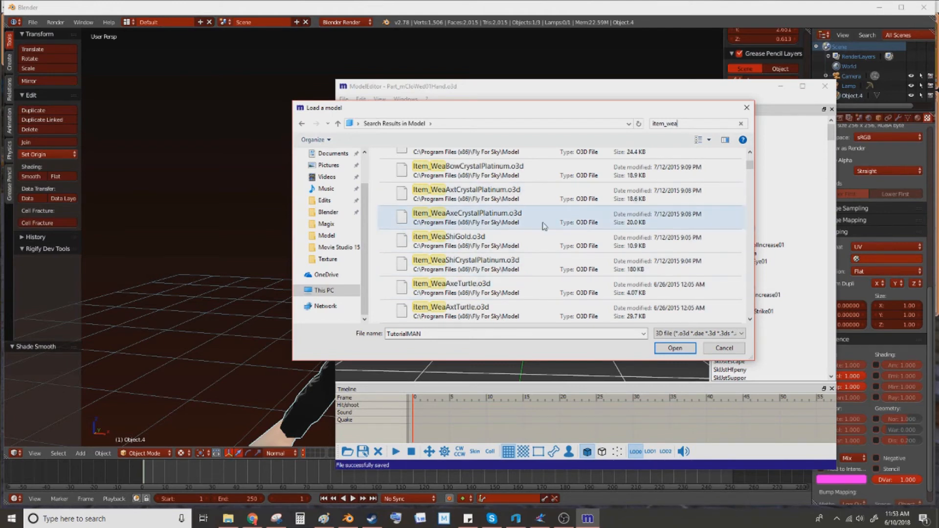
pyautogui.write('e')
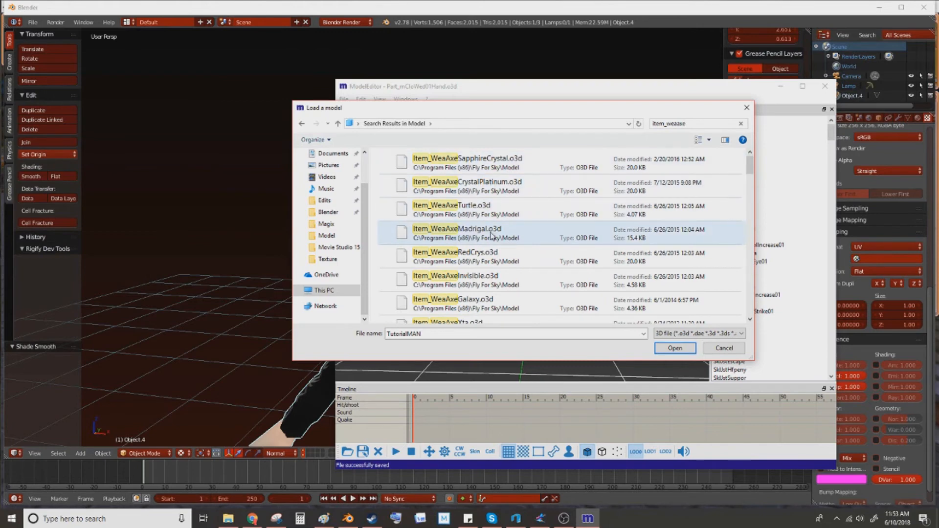
# Load the axe model Item_WeaAxeRedCrys.o3d and view it from above.
pyautogui.click(489, 262)
pyautogui.scroll(-10, 489, 262)
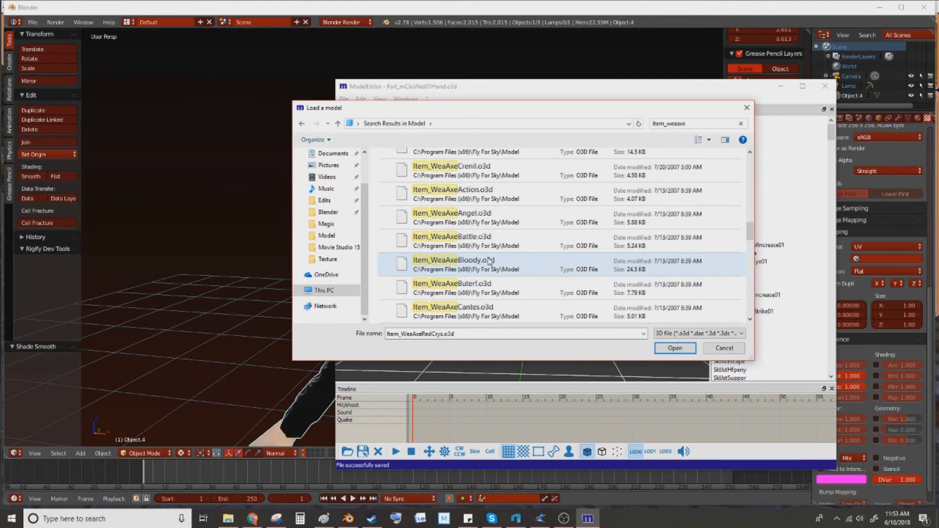
pyautogui.scroll(-5, 489, 261)
pyautogui.scroll(2, 489, 262)
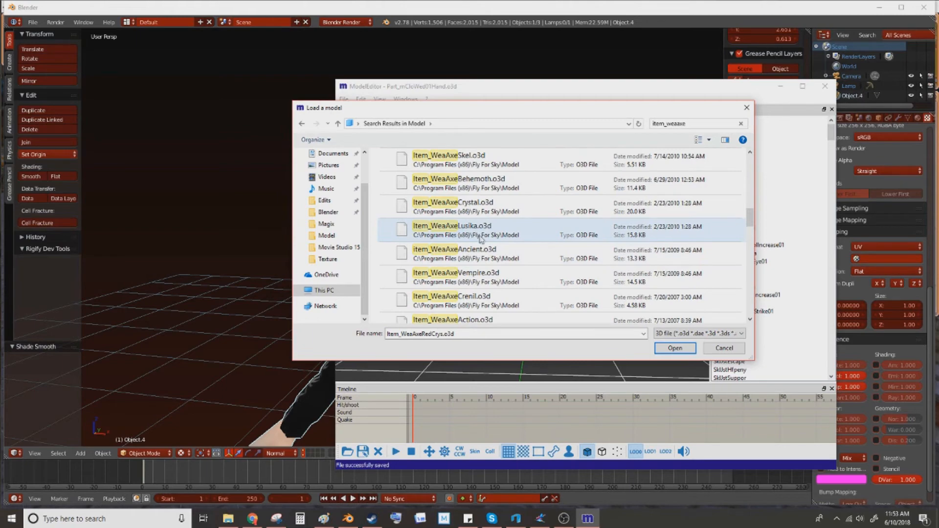
pyautogui.click(674, 349)
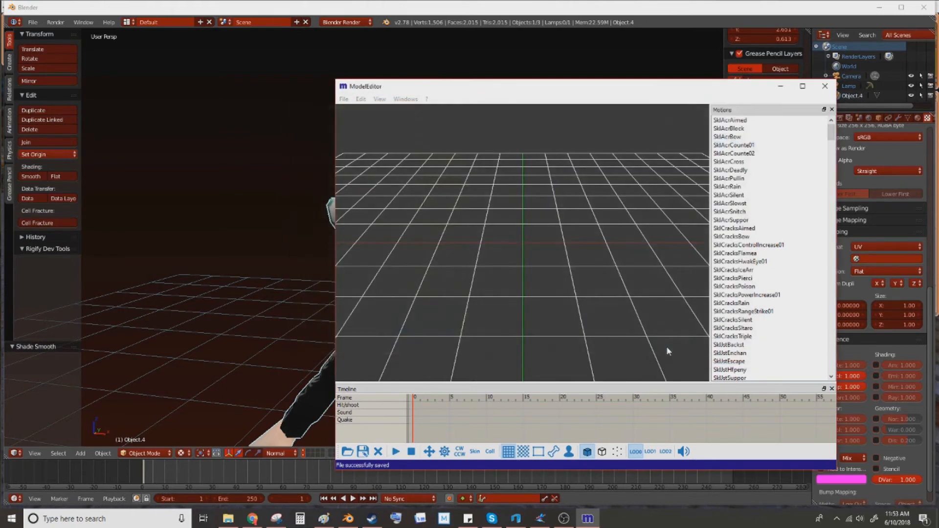
pyautogui.moveTo(606, 321); pyautogui.dragTo(599, 240)
pyautogui.scroll(-3, 638, 321)
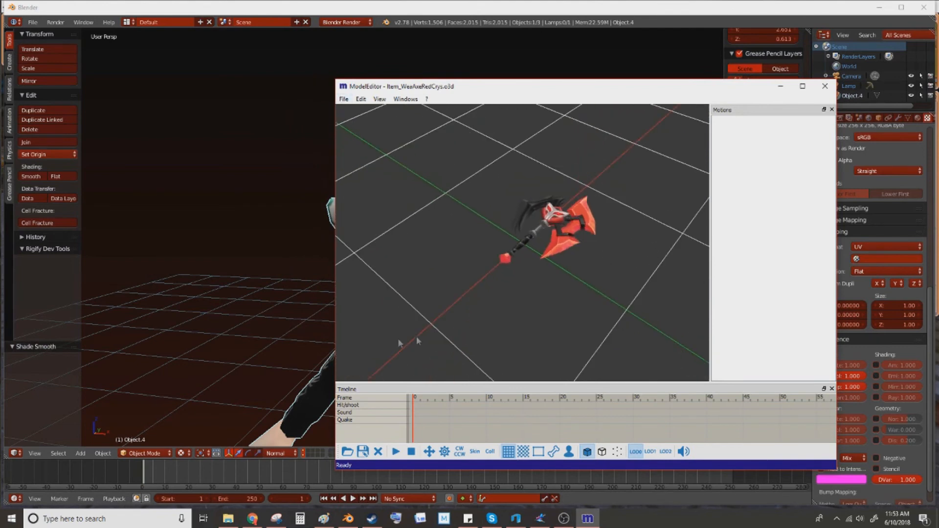
# Switch back to Blender and view the whole character.
pyautogui.click(292, 8)
pyautogui.scroll(-4, 477, 341)
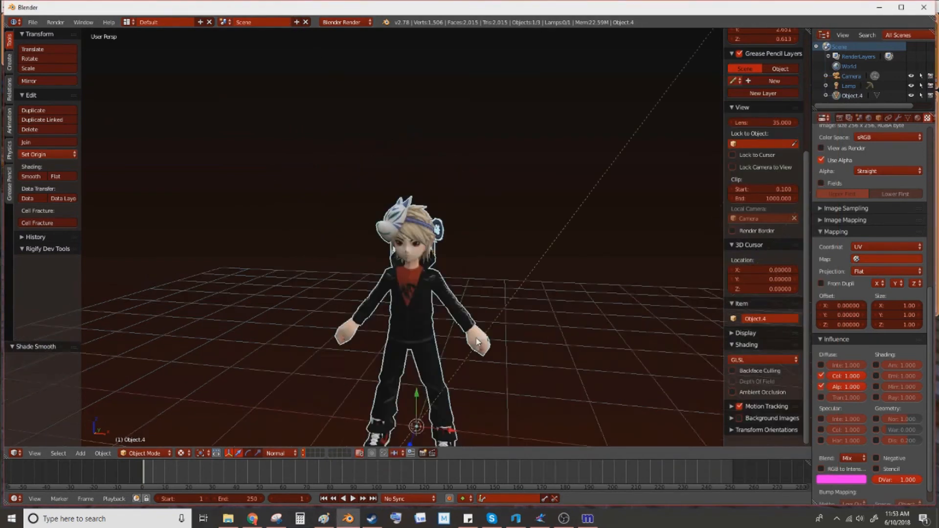
# Add a single-bone armature at the character's feet and turn on its X-Ray display.
pyautogui.scroll(3, 477, 341)
pyautogui.keyDown('shift'); pyautogui.moveTo(465, 358); pyautogui.dragTo(416, 271, button='middle'); pyautogui.keyUp('shift')
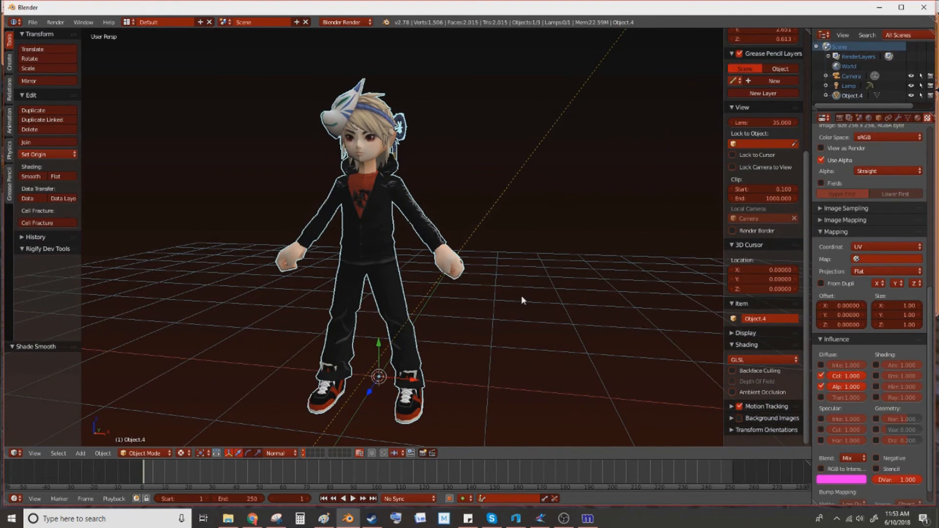
pyautogui.scroll(-2, 480, 378)
pyautogui.scroll(1, 480, 381)
pyautogui.hotkey('shift', 'a')
pyautogui.moveTo(483, 374)
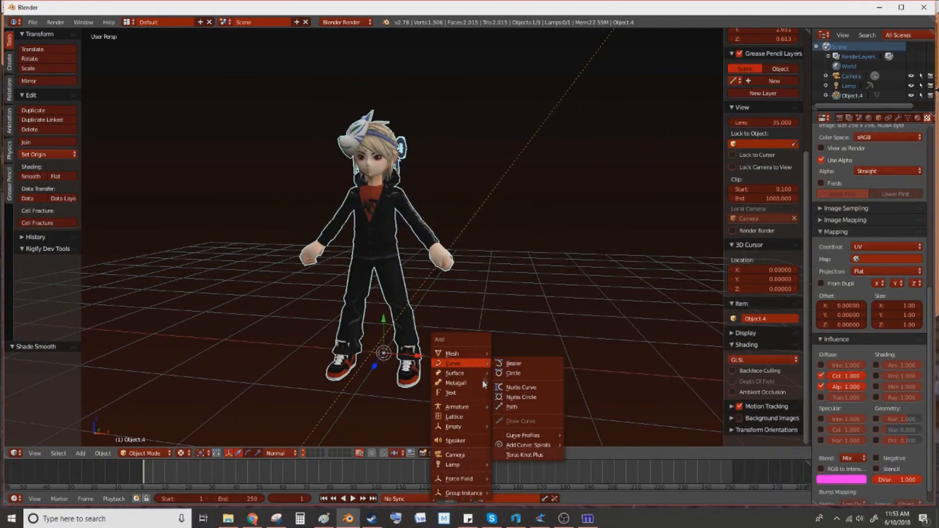
pyautogui.moveTo(484, 407)
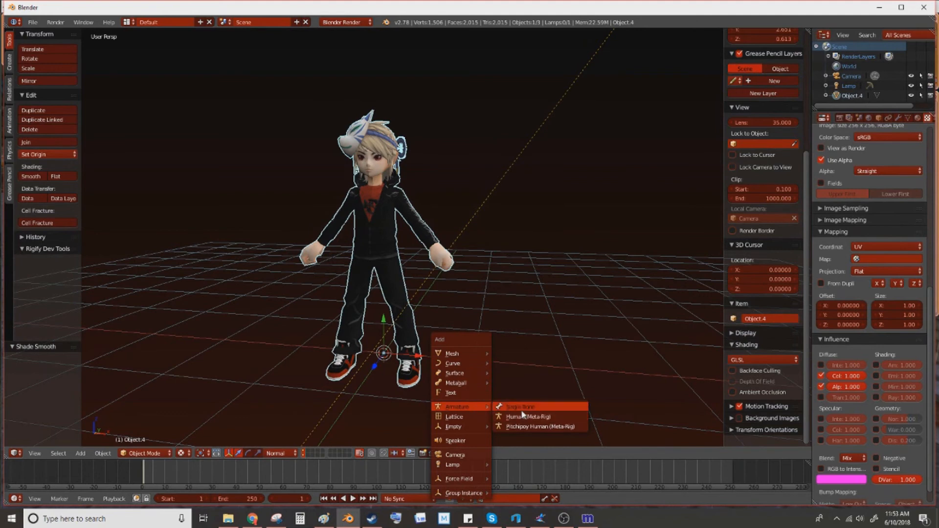
pyautogui.click(516, 408)
pyautogui.press('KP_1')
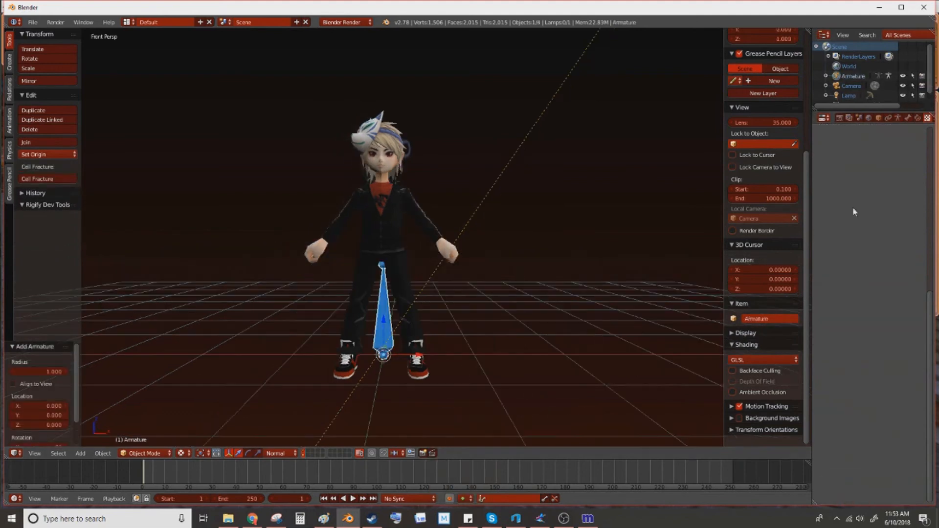
pyautogui.click(880, 119)
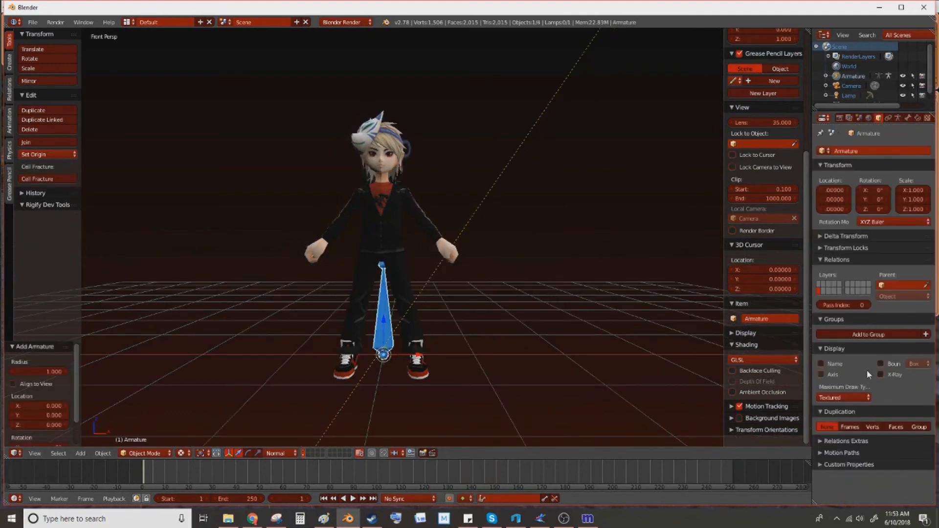
pyautogui.click(881, 375)
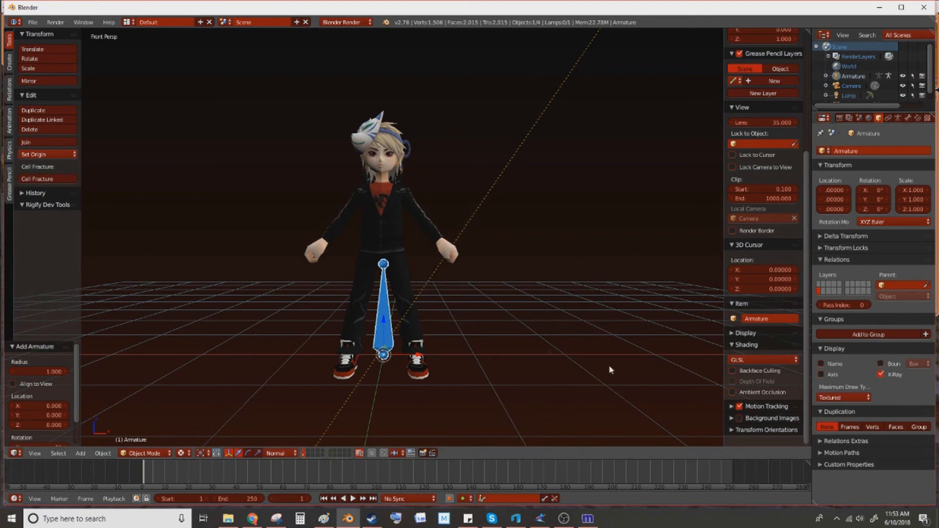
# Shrink the bone in Edit Mode, rotate it about 143°, and place it along the character's left arm down to the hand.
pyautogui.press('Tab')
pyautogui.press('s')
pyautogui.click(474, 269)
pyautogui.press('a')
pyautogui.press('a')
pyautogui.press('s')
pyautogui.click(438, 304)
pyautogui.press('r')
pyautogui.click(380, 407)
pyautogui.press('g')
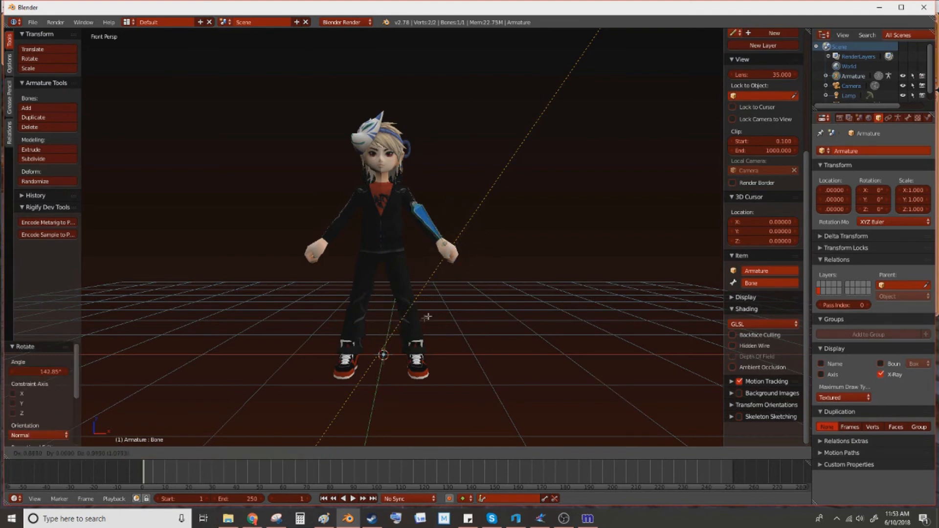
pyautogui.click(434, 324)
pyautogui.press('Tab')
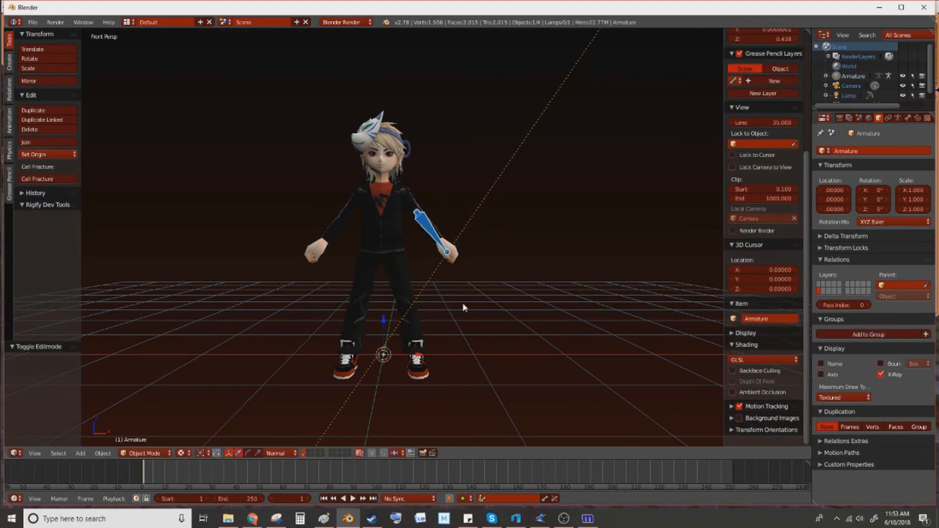
# Add a cube, scale its mesh down to about 0.14, and stretch it about 14 times along X into a long bar.
pyautogui.hotkey('shift', 'a')
pyautogui.moveTo(458, 251)
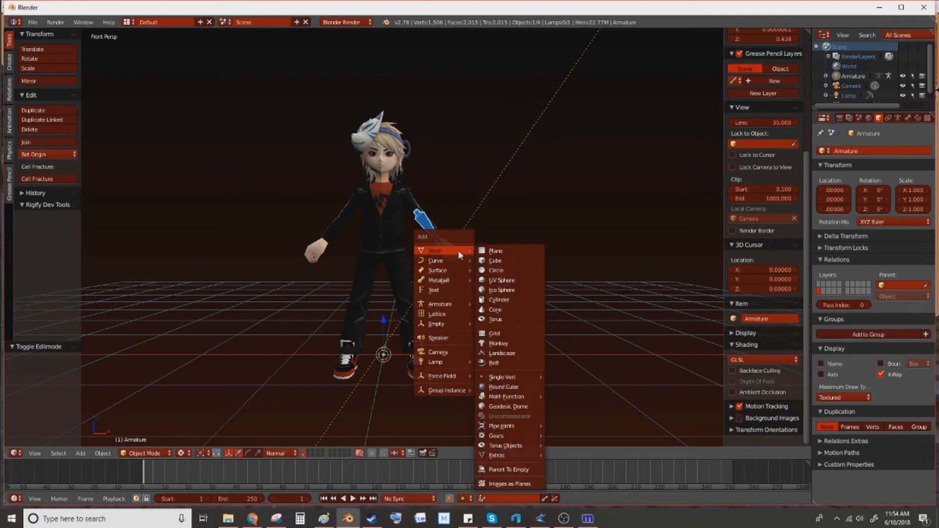
pyautogui.click(504, 261)
pyautogui.press('Tab')
pyautogui.press('s')
pyautogui.click(406, 317)
pyautogui.press('s')
pyautogui.press('x')
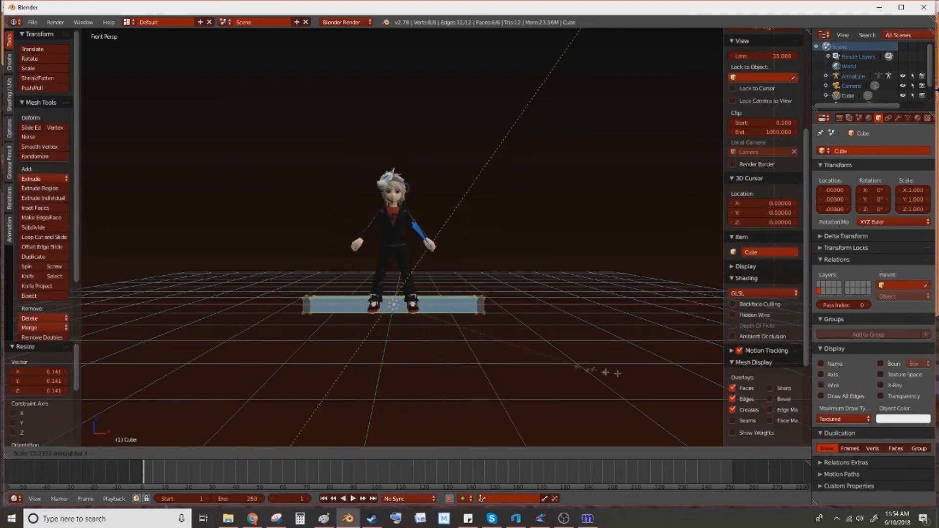
pyautogui.click(533, 339)
# Cut an edge loop between the middle and one end of the bar and extrude that end's side face into an axe head.
pyautogui.hotkey('ctrl', 'r')
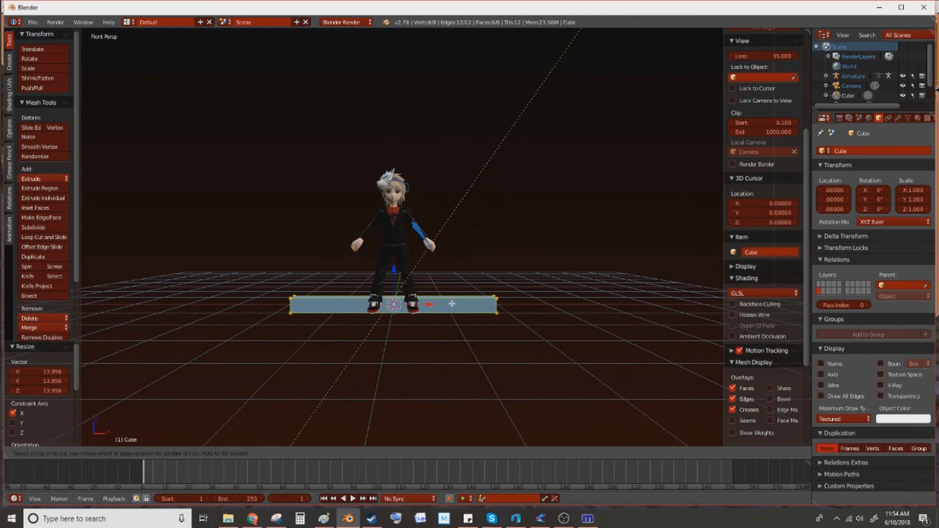
pyautogui.click(450, 301)
pyautogui.click(498, 302)
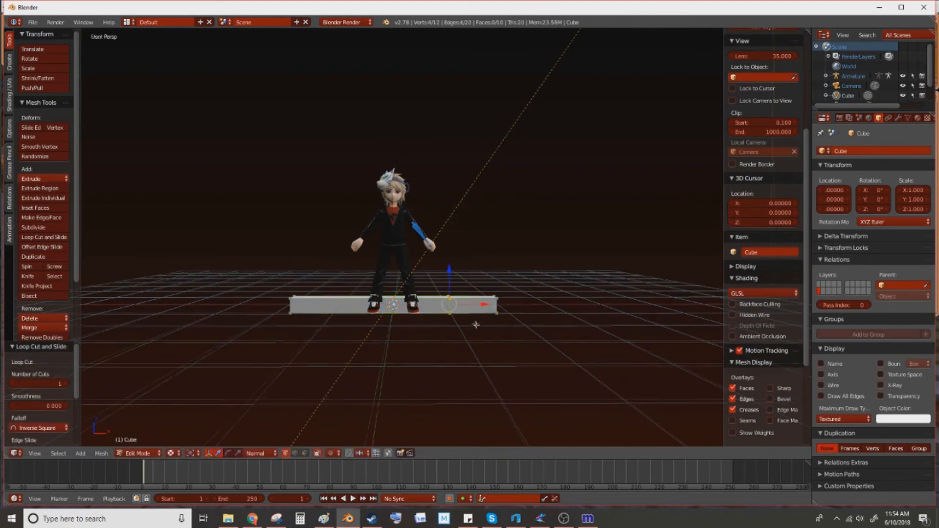
pyautogui.moveTo(477, 320); pyautogui.dragTo(467, 359, button='middle')
pyautogui.hotkey('ctrl', 'Tab')
pyautogui.click(470, 379)
pyautogui.rightClick(482, 306)
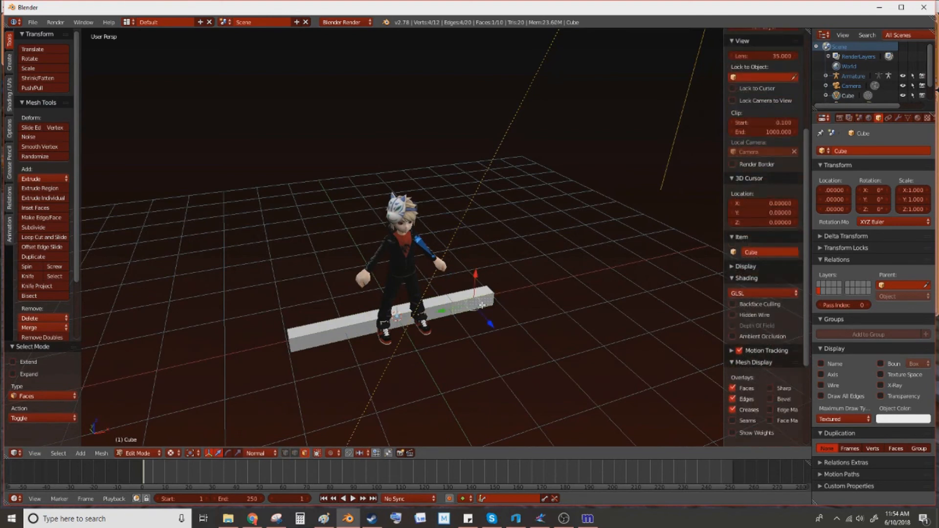
pyautogui.press('e')
pyautogui.click(482, 318)
pyautogui.press('Tab')
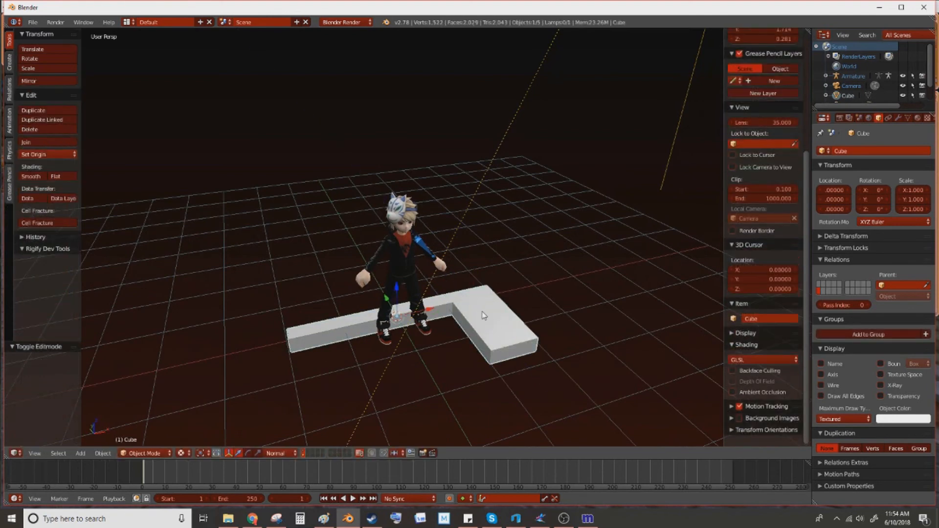
# Rotate the makeshift axe to 90° on X and 270° on Z, and scale it to 0.5.
pyautogui.write('rx')
pyautogui.write('90')
pyautogui.press('Return')
pyautogui.write('rz')
pyautogui.write('90')
pyautogui.press('Return')
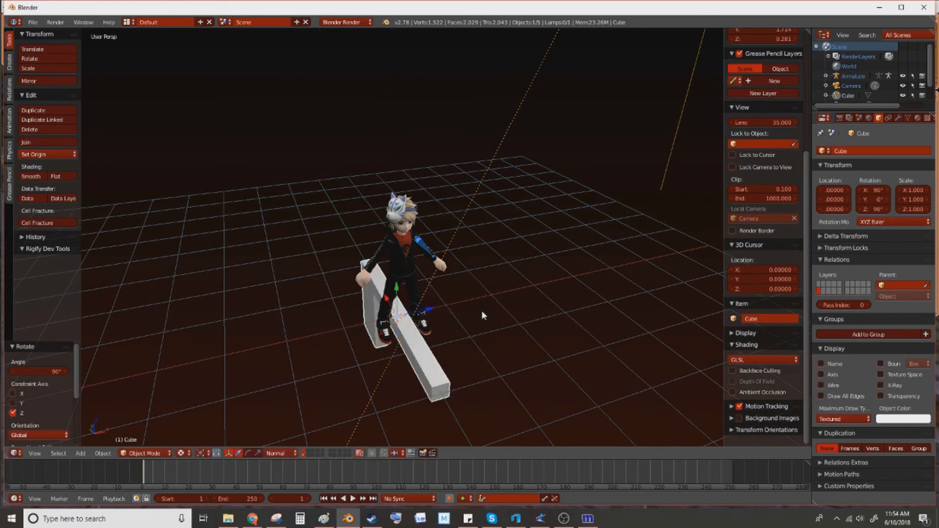
pyautogui.press('KP_3')
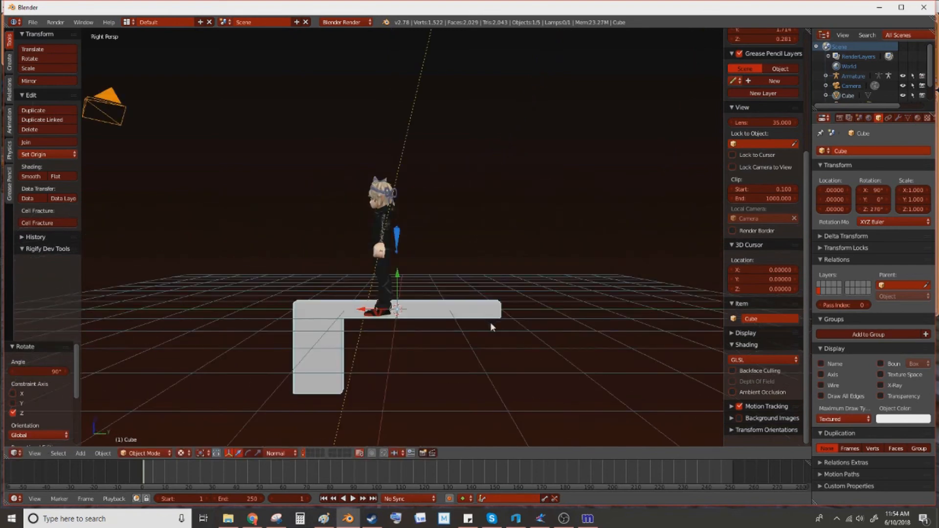
pyautogui.write('s0.5')
pyautogui.press('Return')
pyautogui.press('KP_5')
pyautogui.scroll(2, 452, 314)
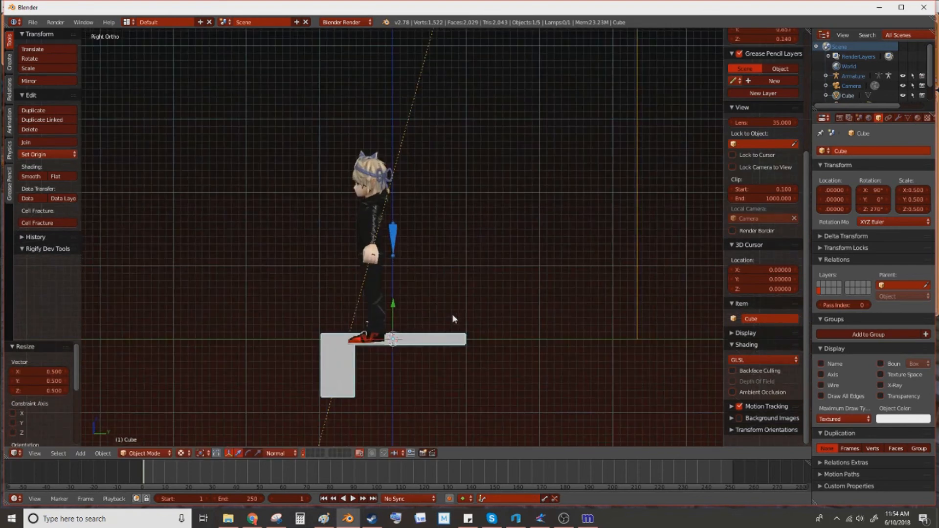
# Move the makeshift axe to the character's left hand, at about X 0.68, Y -0.67, Z 1.12.
pyautogui.press('g')
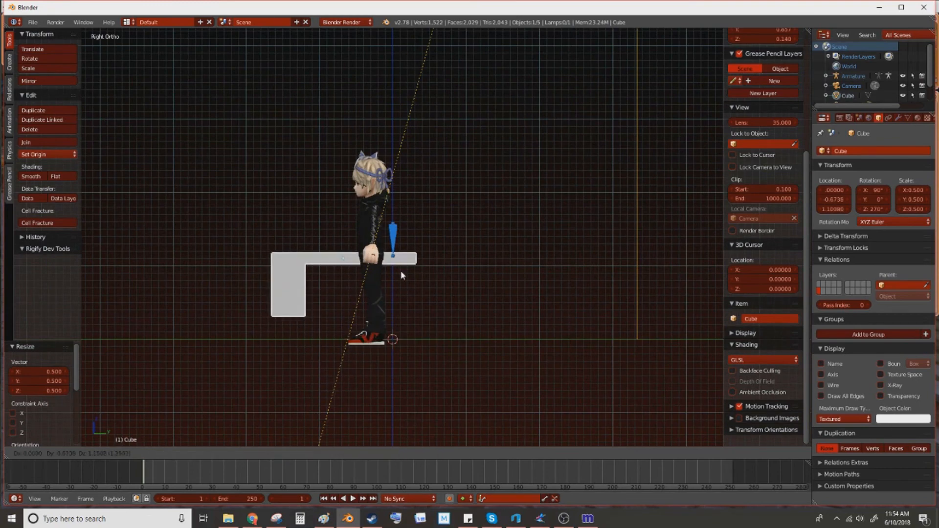
pyautogui.click(401, 269)
pyautogui.press('KP_1')
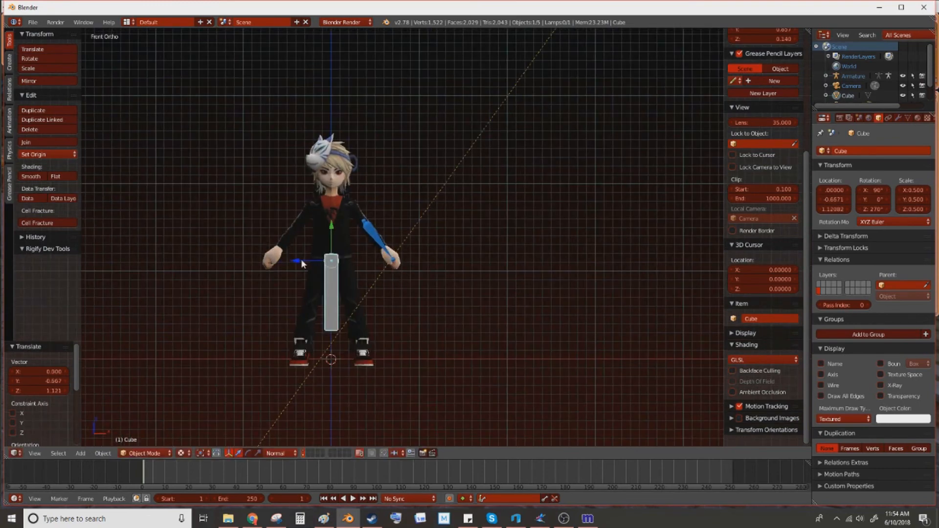
pyautogui.press('g')
pyautogui.press('z')
pyautogui.click(358, 266)
# Tilt the axe about 29° in the front view and slide it about 0.23 backward along its handle.
pyautogui.press('r')
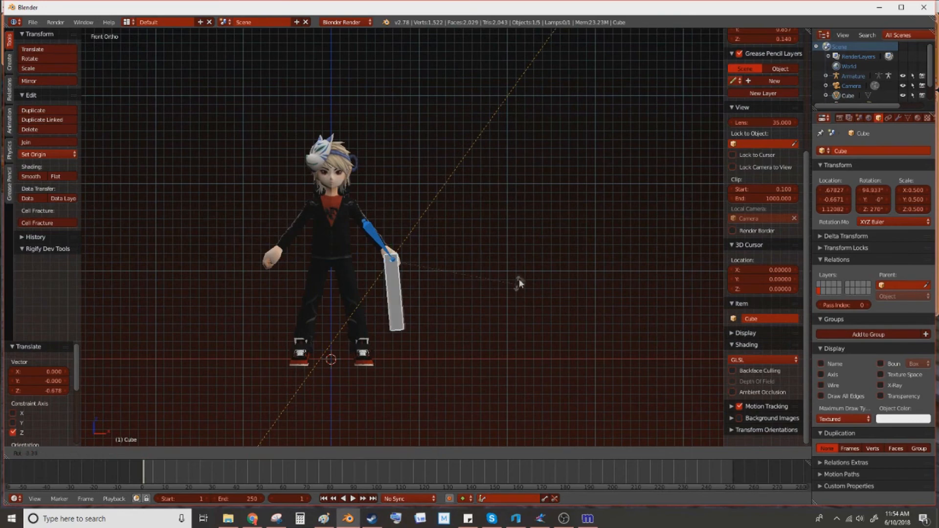
pyautogui.click(518, 293)
pyautogui.moveTo(518, 292); pyautogui.dragTo(424, 333, button='middle')
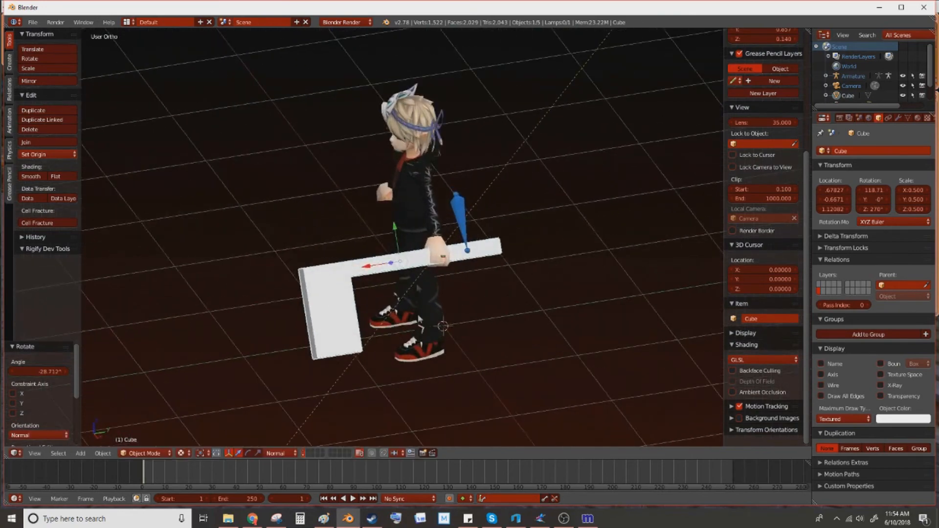
pyautogui.press('g')
pyautogui.press('x')
pyautogui.click(401, 275)
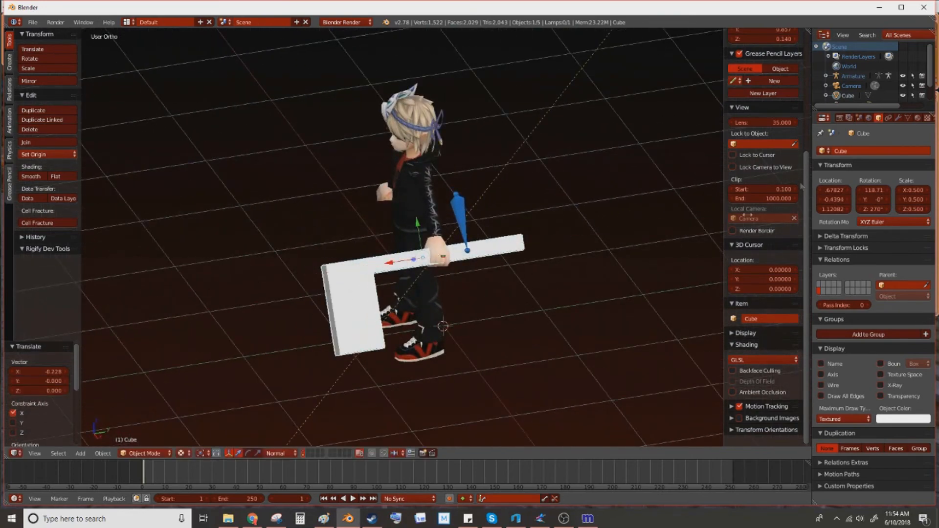
# Add a Child Of constraint to the axe with target Armature and bone Bone, and set its inverse correction.
pyautogui.click(889, 119)
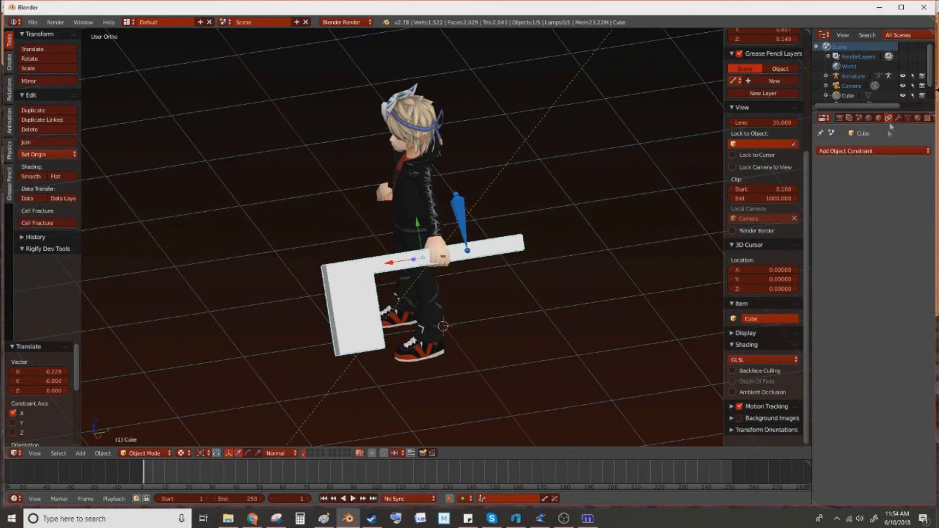
pyautogui.click(862, 154)
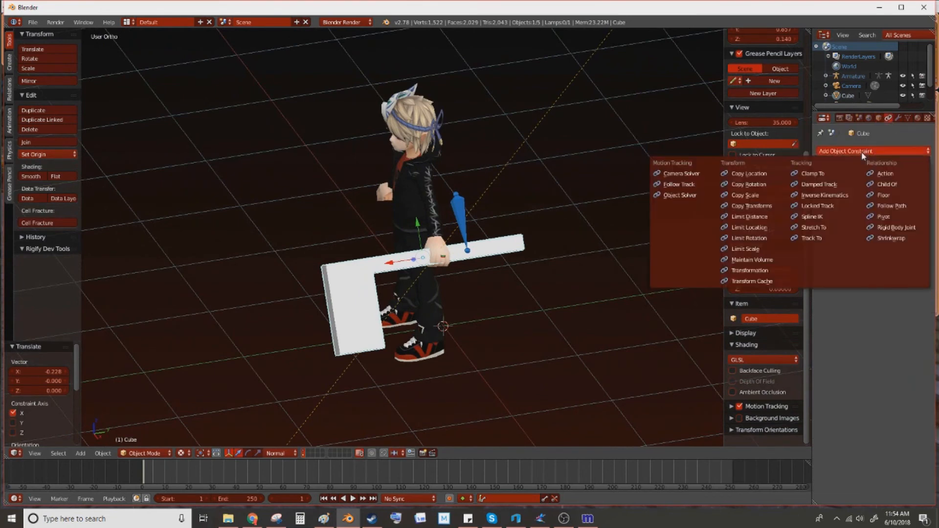
pyautogui.click(883, 184)
pyautogui.click(880, 188)
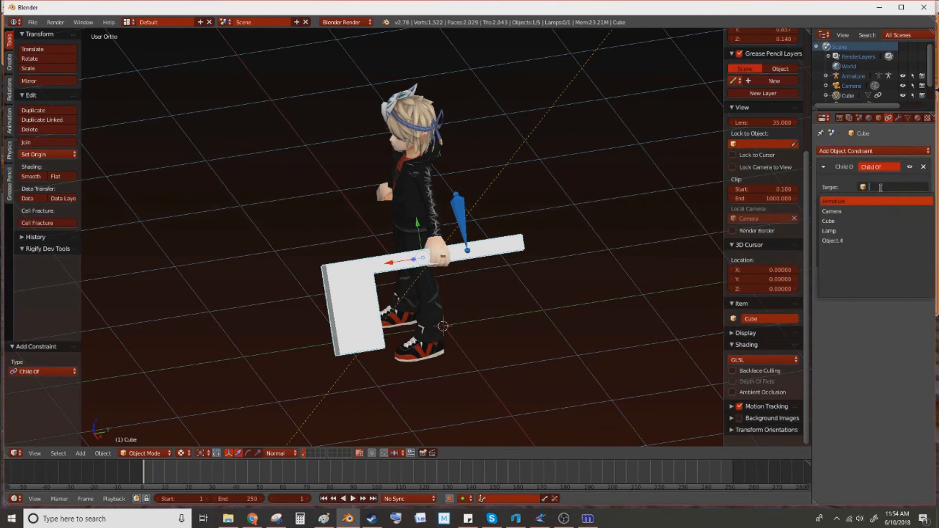
pyautogui.click(878, 201)
pyautogui.click(877, 200)
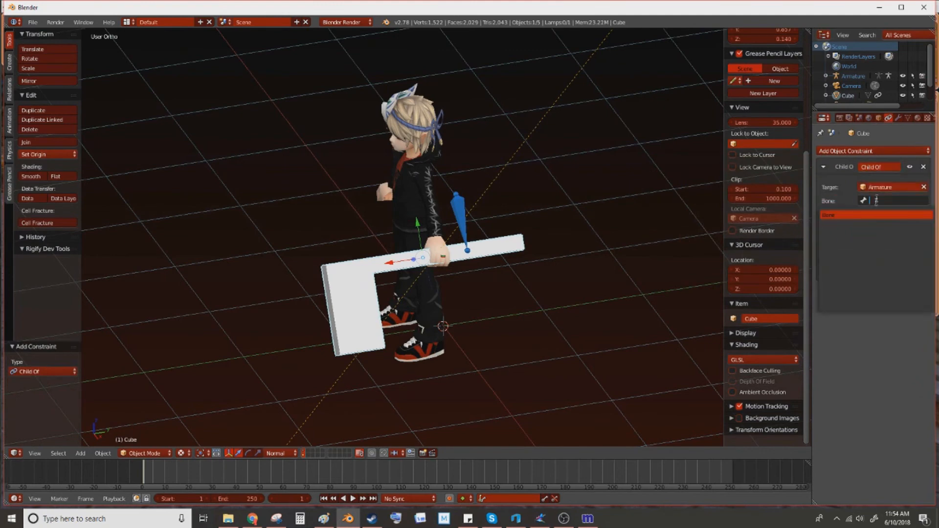
pyautogui.click(864, 214)
pyautogui.moveTo(584, 212); pyautogui.dragTo(606, 214, button='middle')
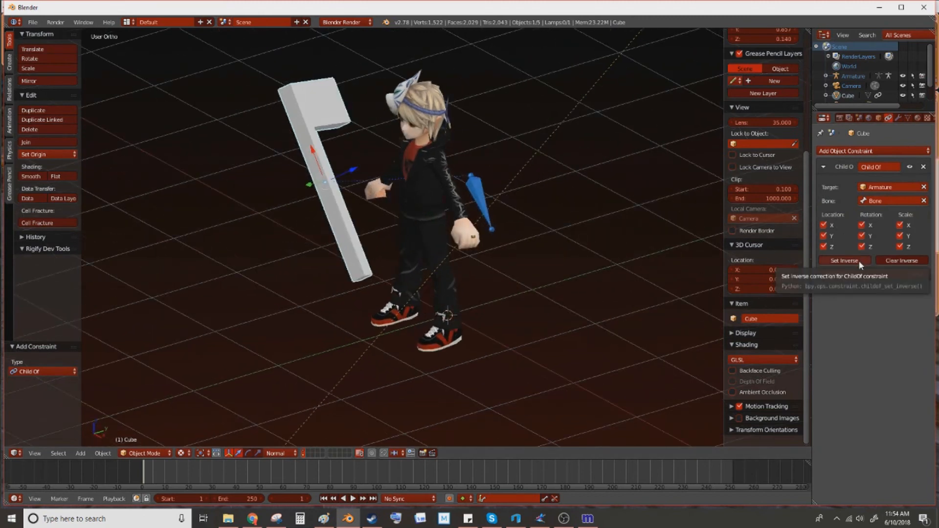
pyautogui.click(859, 261)
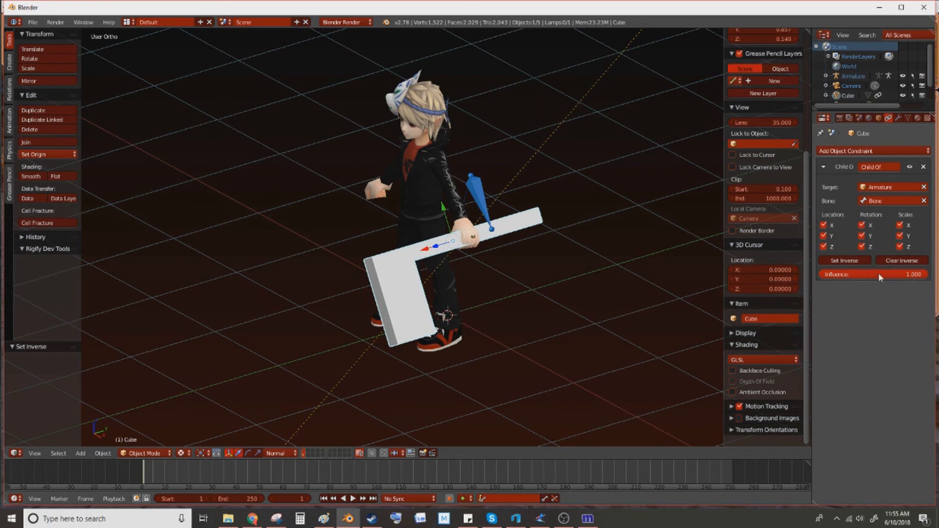
# Move the armature a short distance to test whether the constrained axe follows it.
pyautogui.rightClick(488, 228)
pyautogui.press('g')
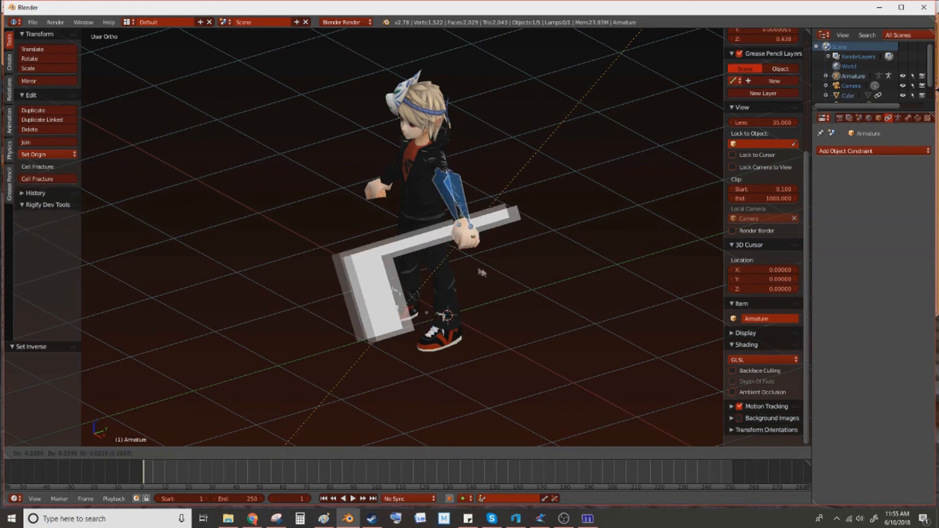
pyautogui.click(495, 288)
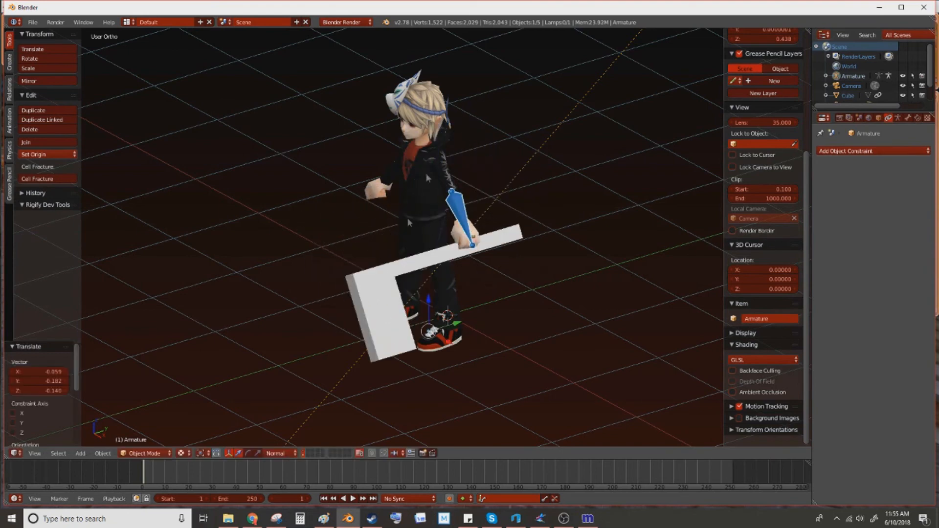
# Delete the test armature and the makeshift axe from the scene.
pyautogui.press('x')
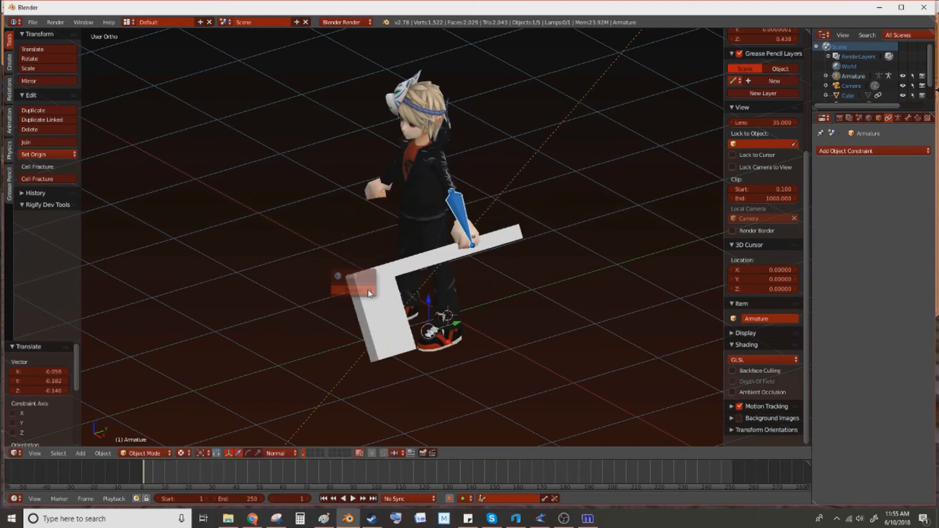
pyautogui.click(367, 289)
pyautogui.rightClick(421, 252)
pyautogui.press('x')
pyautogui.click(421, 252)
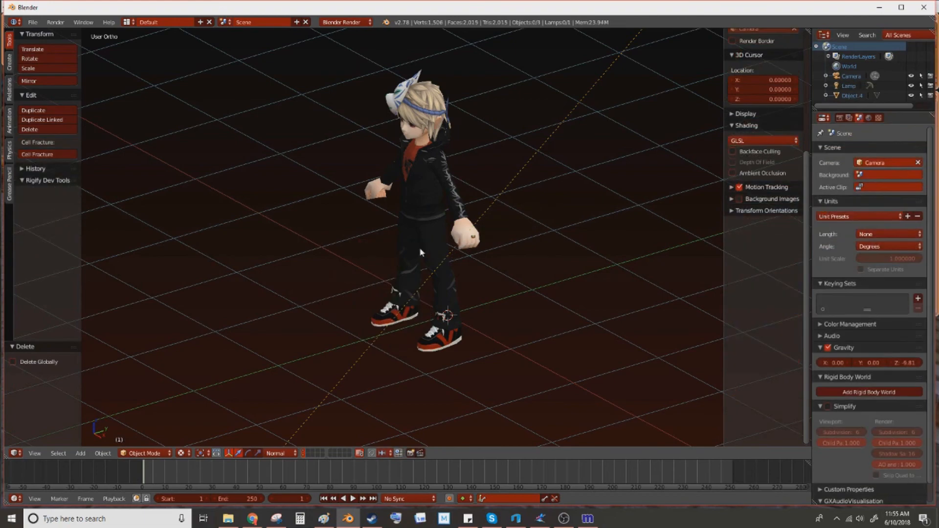
# Inspect the triangulated topology of the character mesh in Edit Mode, covering the torso and arms from the front and back.
pyautogui.press('KP_1')
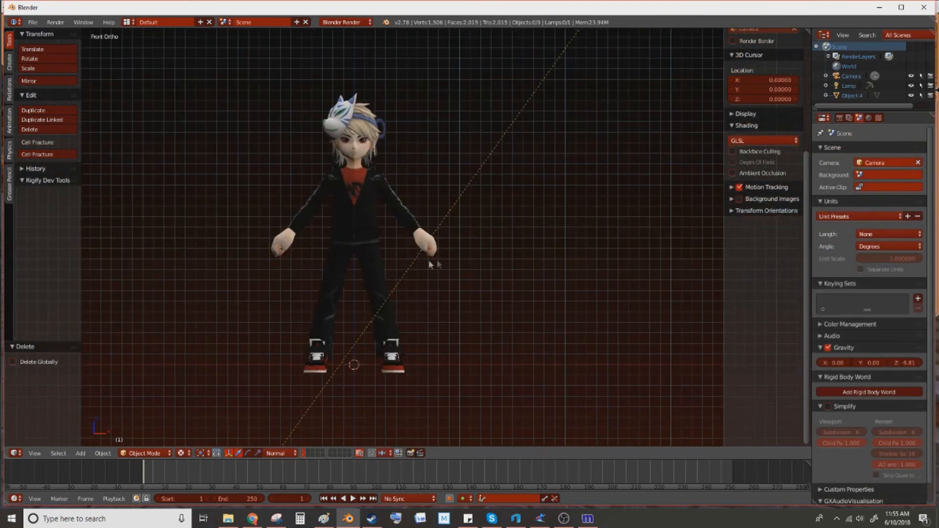
pyautogui.rightClick(366, 209)
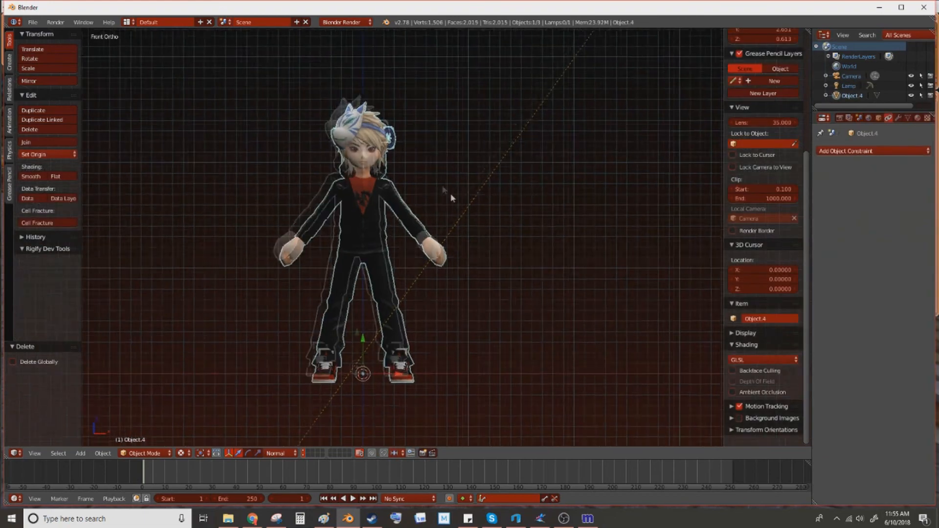
pyautogui.scroll(3, 502, 198)
pyautogui.press('Tab')
pyautogui.keyDown('shift'); pyautogui.moveTo(501, 196); pyautogui.dragTo(454, 245, button='middle'); pyautogui.keyUp('shift')
pyautogui.scroll(6, 455, 249)
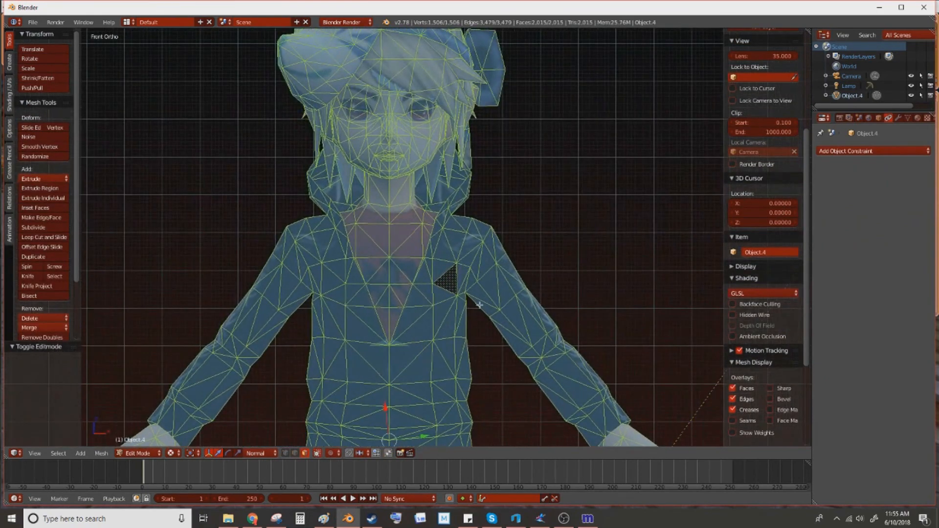
pyautogui.click(860, 519)
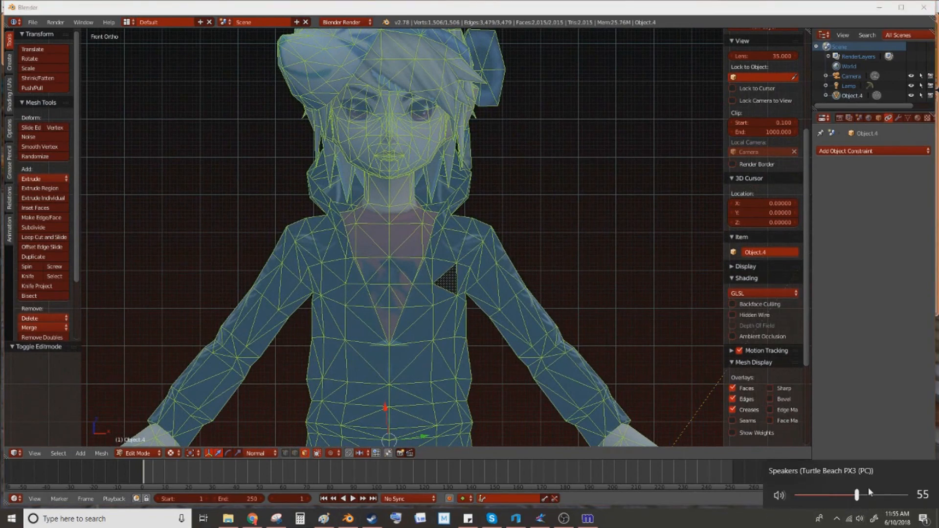
pyautogui.click(851, 325)
pyautogui.moveTo(559, 339); pyautogui.dragTo(335, 332, button='middle')
pyautogui.scroll(-1, 335, 344)
pyautogui.keyDown('shift'); pyautogui.moveTo(429, 400); pyautogui.dragTo(403, 291, button='middle'); pyautogui.keyUp('shift')
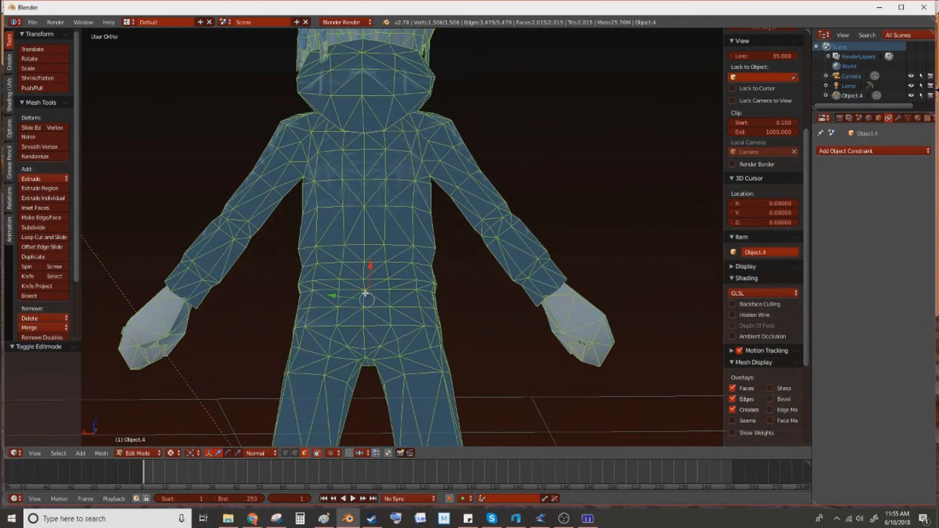
pyautogui.moveTo(297, 282); pyautogui.dragTo(497, 306, button='middle')
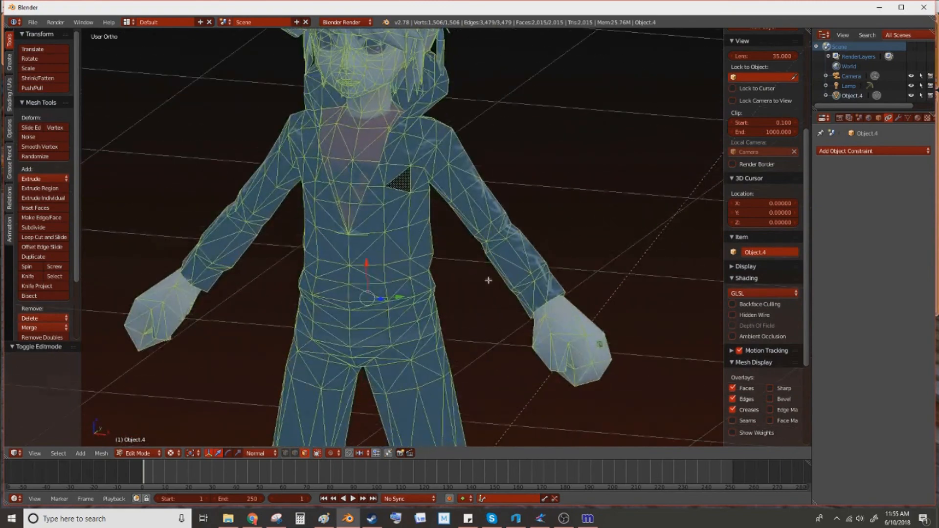
pyautogui.press('KP_1')
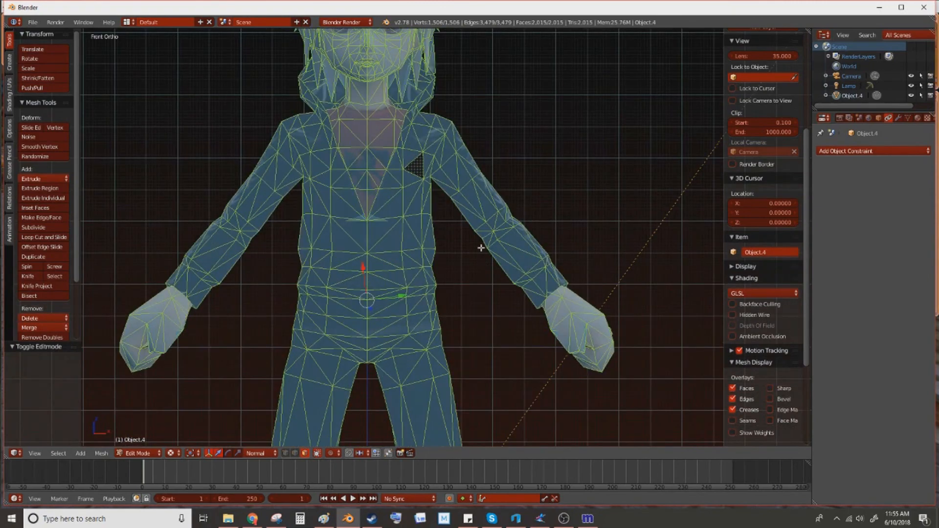
# Try a level 1 subdivision on the character in Object Mode to preview a smoother surface.
pyautogui.press('Tab')
pyautogui.keyDown('shift'); pyautogui.moveTo(499, 209); pyautogui.dragTo(499, 268, button='middle'); pyautogui.keyUp('shift')
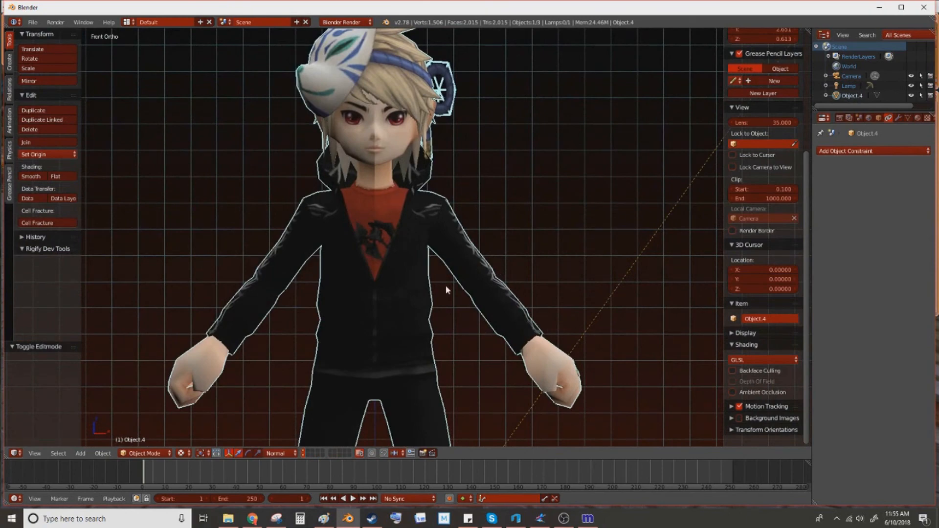
pyautogui.scroll(2, 417, 254)
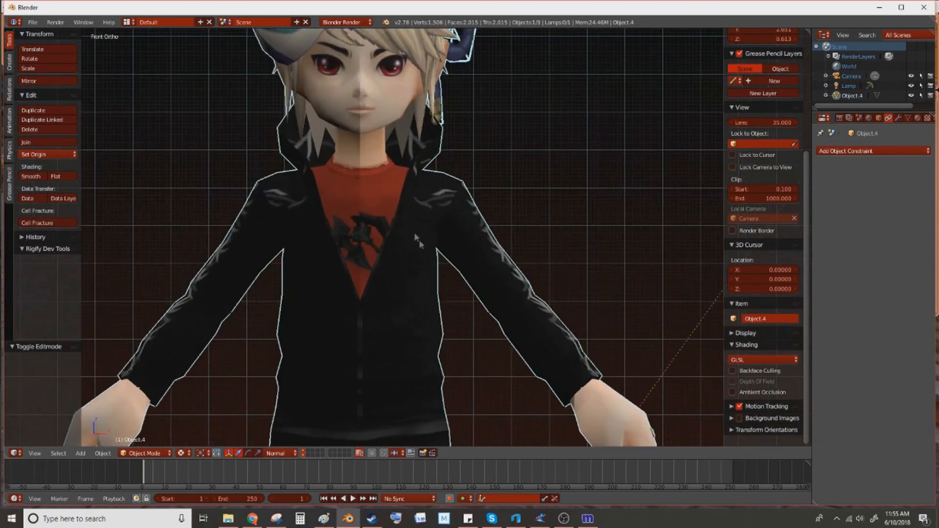
pyautogui.scroll(2, 436, 343)
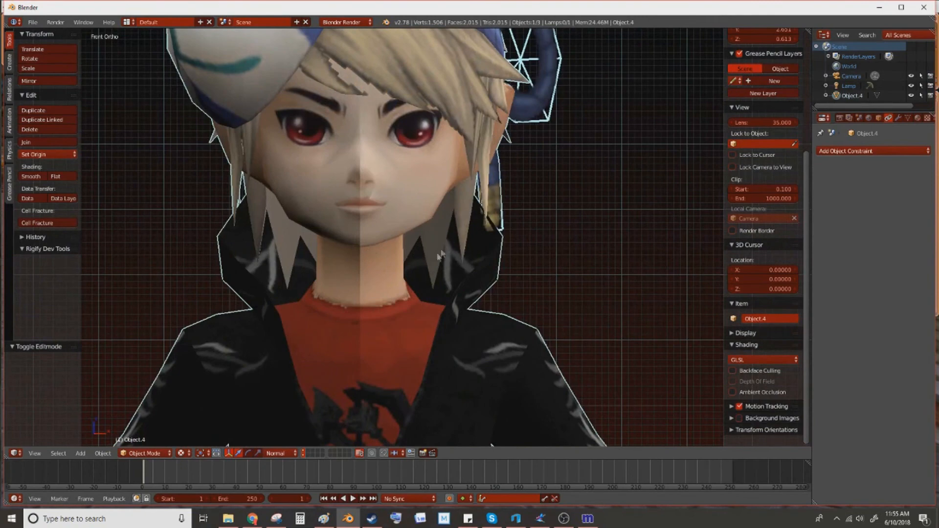
pyautogui.hotkey('ctrl', '1')
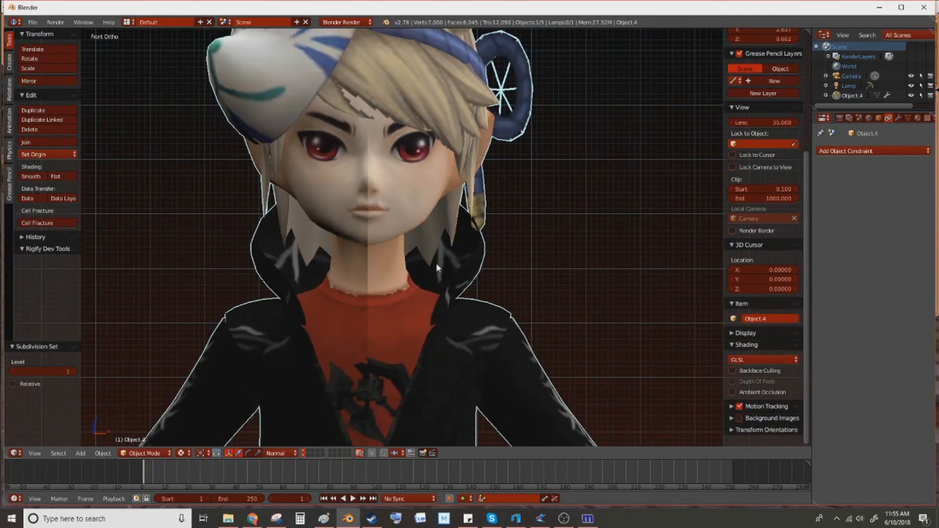
pyautogui.scroll(-5, 436, 263)
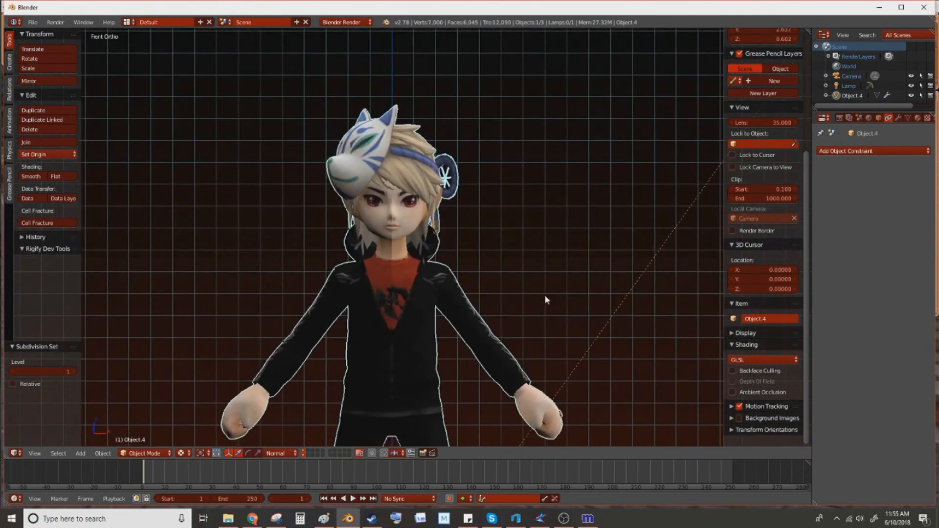
pyautogui.scroll(4, 494, 313)
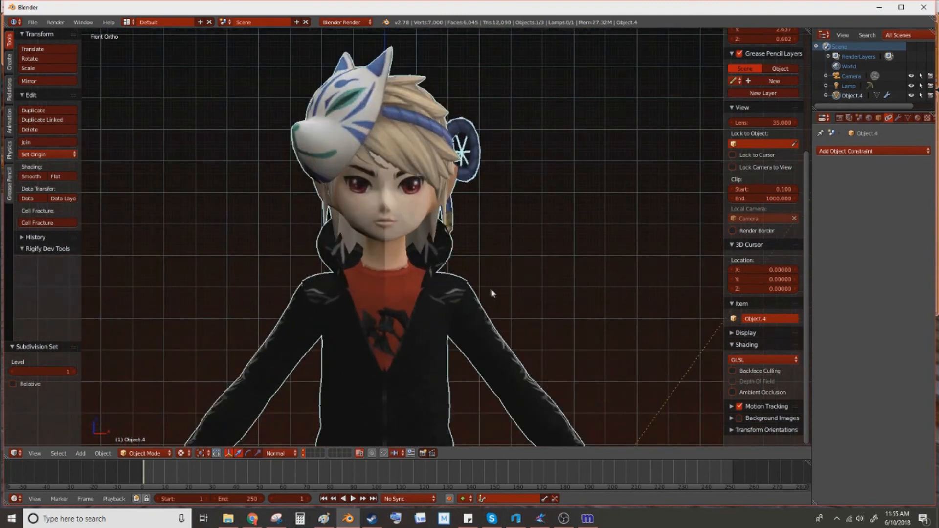
pyautogui.moveTo(492, 292); pyautogui.dragTo(472, 287, button='middle')
# Switch the mesh to vertex selection and convert all of the character's triangles to quads.
pyautogui.press('Tab')
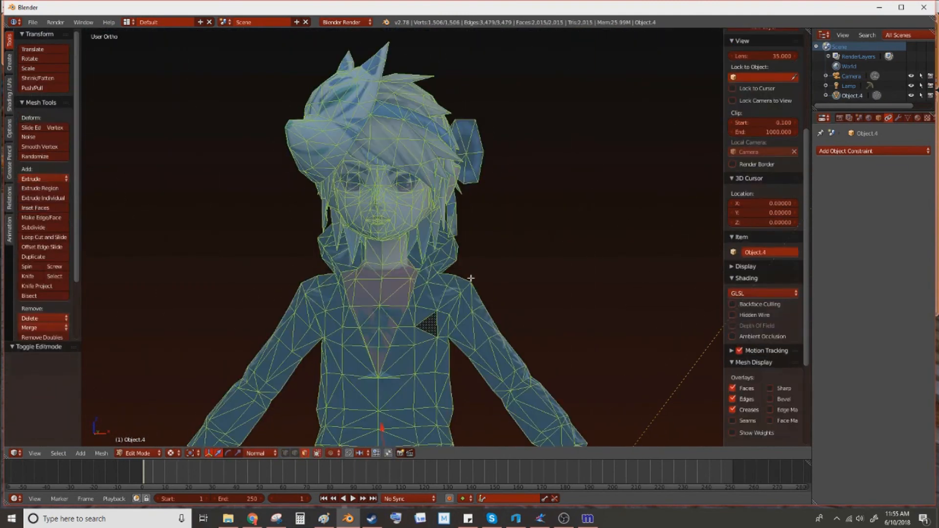
pyautogui.press('Tab')
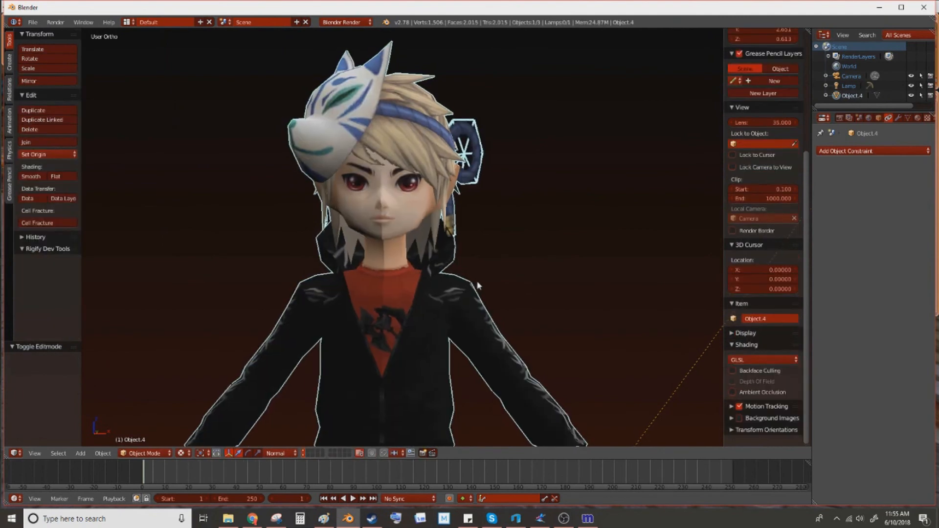
pyautogui.press('Tab')
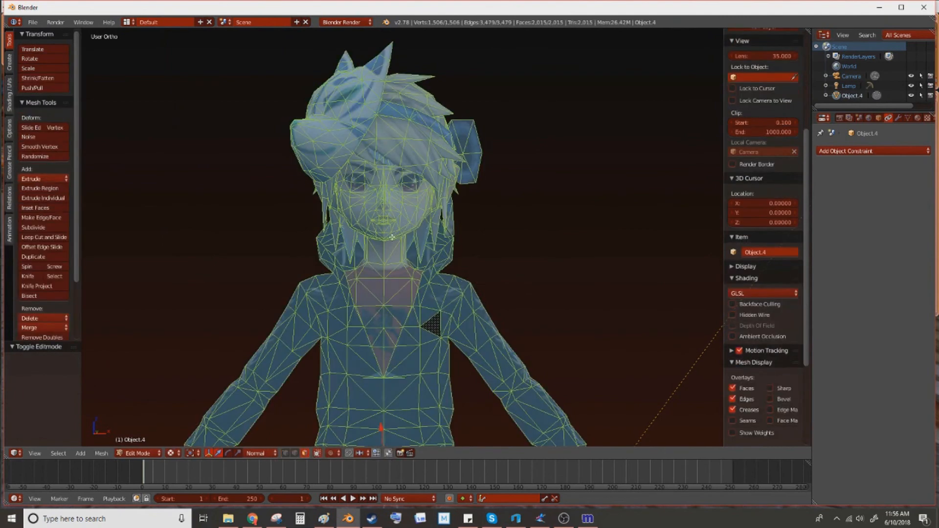
pyautogui.press('Tab')
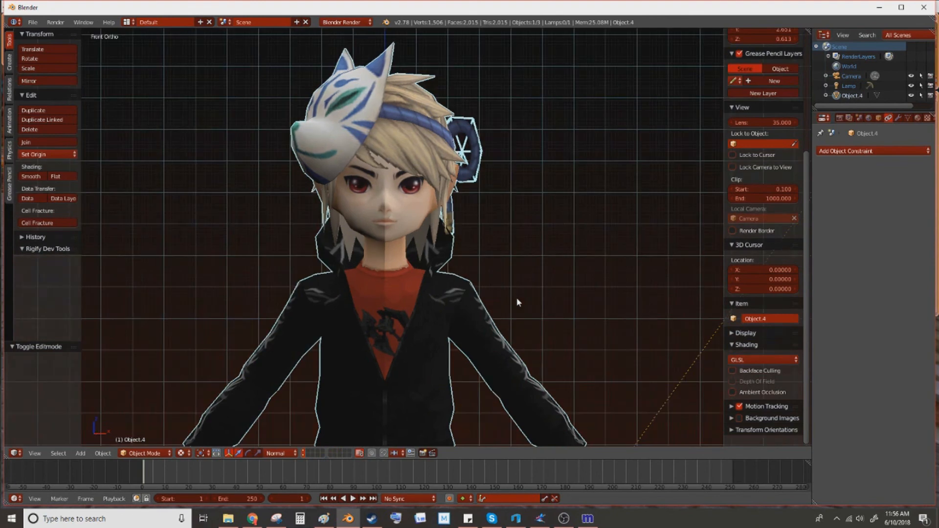
pyautogui.press('Tab')
pyautogui.press('KP_1')
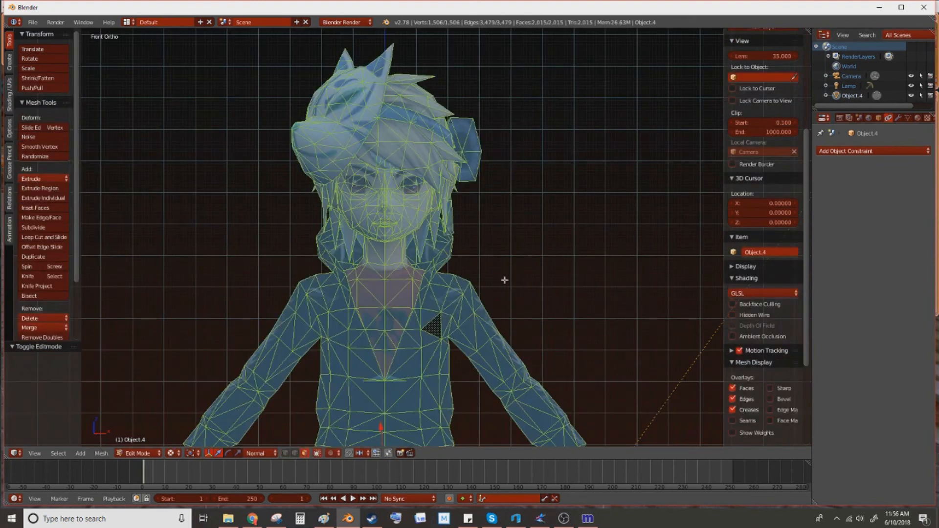
pyautogui.press('a')
pyautogui.press('a')
pyautogui.hotkey('ctrl', 'Tab')
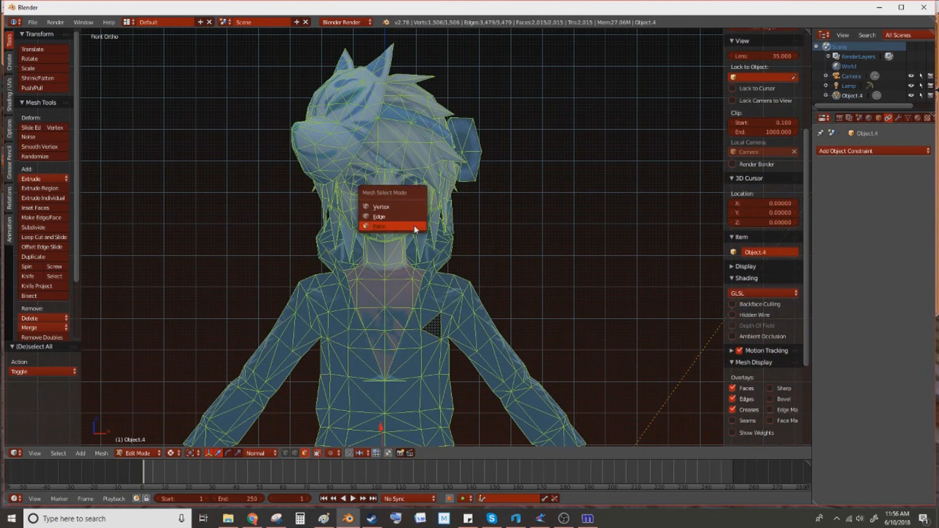
pyautogui.click(413, 205)
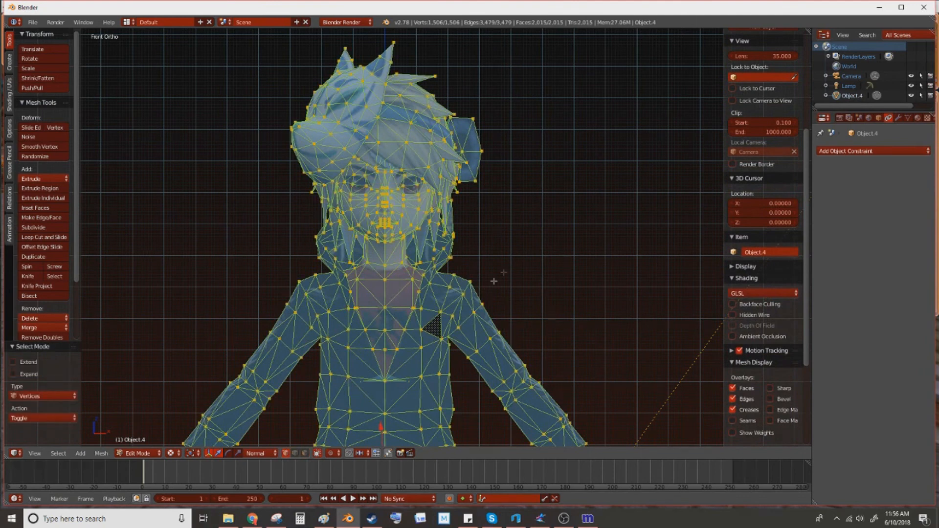
pyautogui.hotkey('alt', 'j')
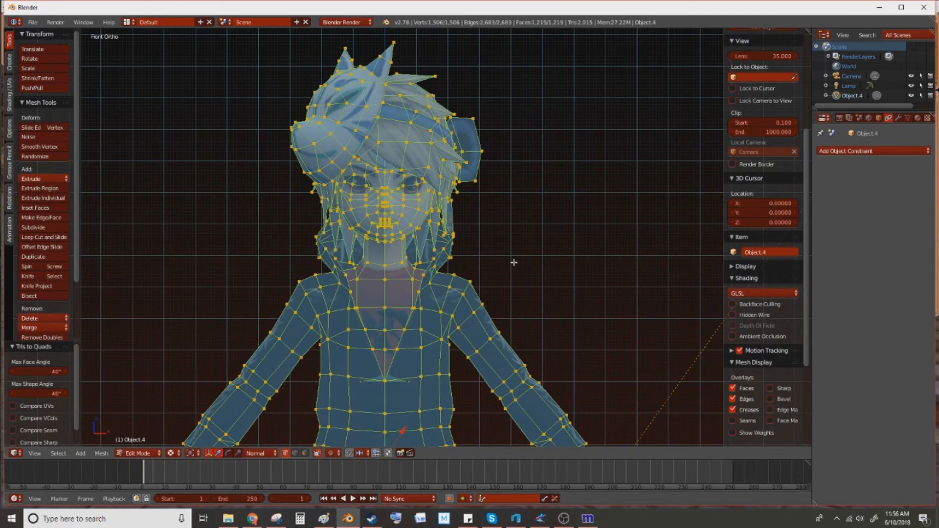
# Examine the quad topology on the character's arms, hips, torso and face, comparing the wireframe with the textured model.
pyautogui.press('Tab')
pyautogui.press('Tab')
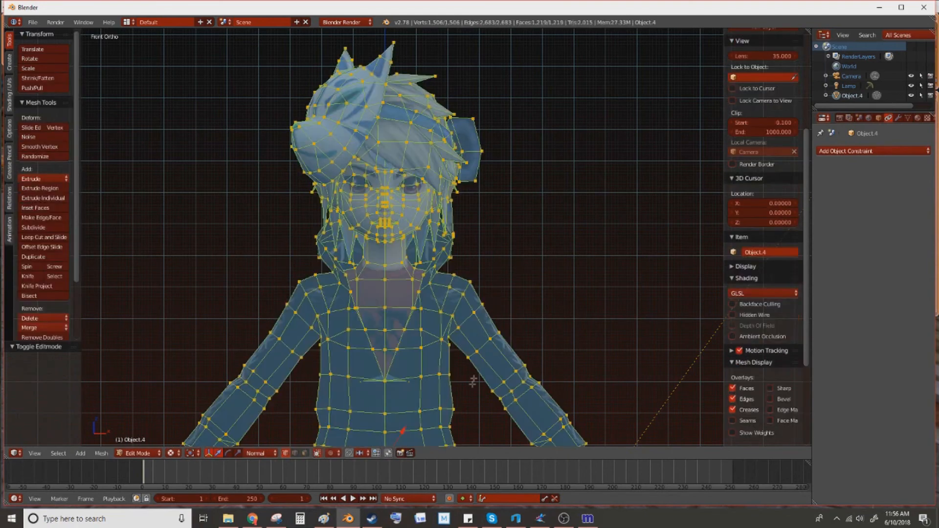
pyautogui.keyDown('shift'); pyautogui.scroll(-5, 352, 246); pyautogui.keyUp('shift')
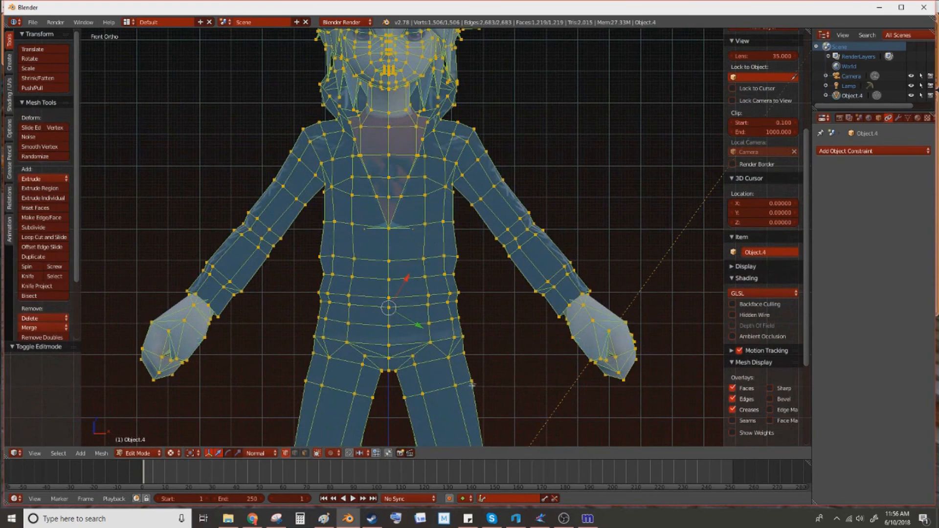
pyautogui.keyDown('shift'); pyautogui.moveTo(443, 392); pyautogui.dragTo(431, 291, button='middle'); pyautogui.keyUp('shift')
pyautogui.scroll(3, 433, 292)
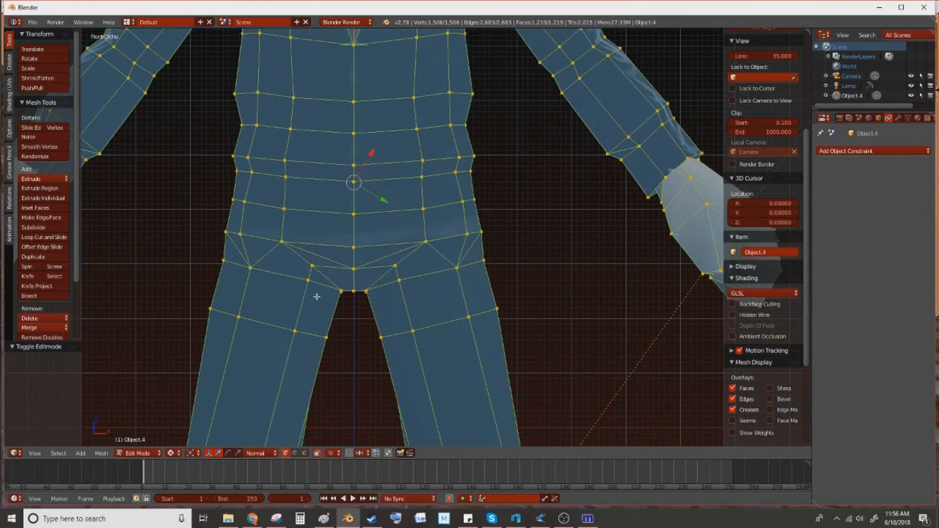
pyautogui.scroll(-4, 317, 297)
pyautogui.moveTo(466, 297); pyautogui.dragTo(409, 427, button='middle')
pyautogui.scroll(4, 420, 295)
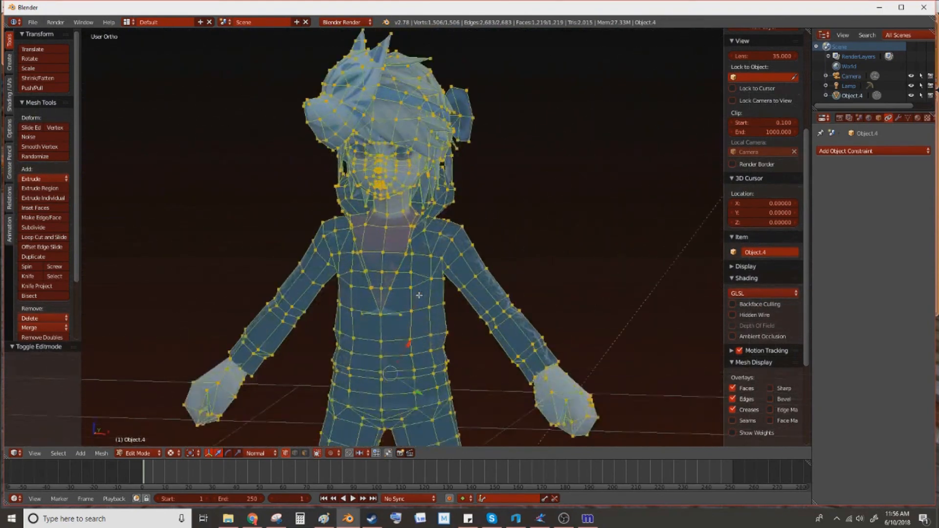
pyautogui.press('Tab')
pyautogui.scroll(2, 420, 296)
pyautogui.press('Tab')
pyautogui.scroll(5, 443, 242)
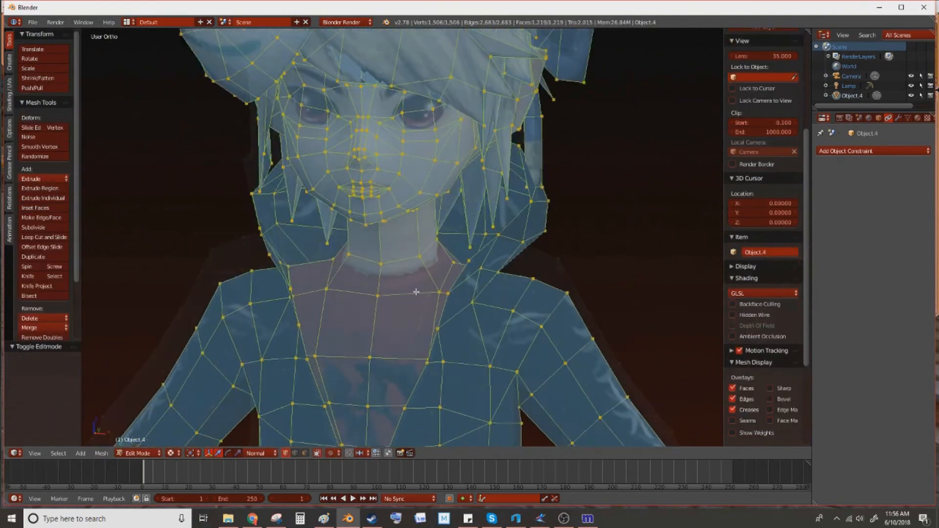
pyautogui.keyDown('shift'); pyautogui.moveTo(448, 244); pyautogui.dragTo(427, 368, button='middle'); pyautogui.keyUp('shift')
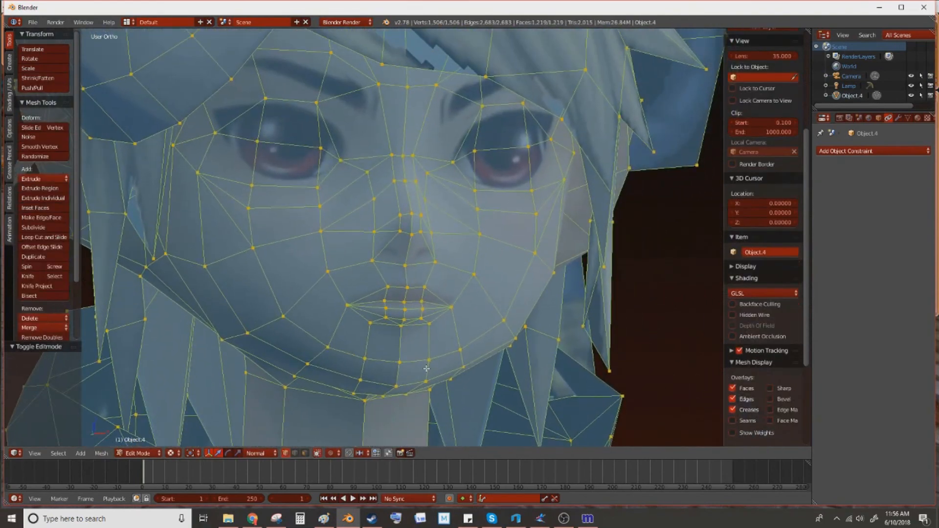
pyautogui.scroll(-4, 426, 369)
pyautogui.press('Tab')
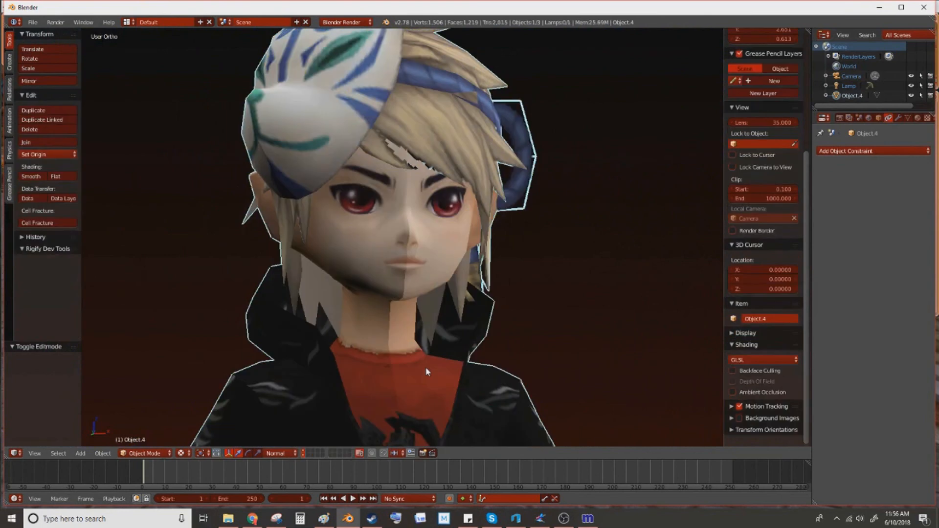
# Add a Human (Meta-Rig) armature at the character's feet in the front view.
pyautogui.scroll(-5, 431, 363)
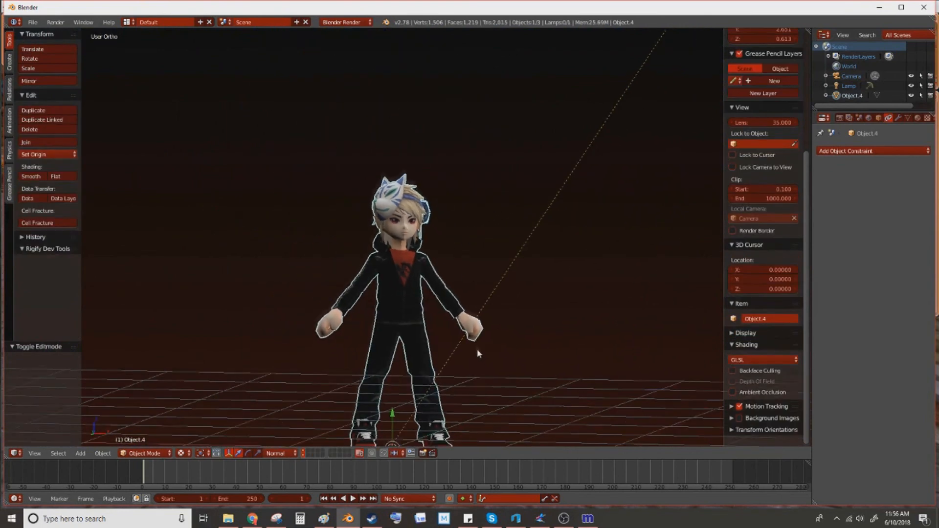
pyautogui.scroll(2, 483, 318)
pyautogui.press('KP_1')
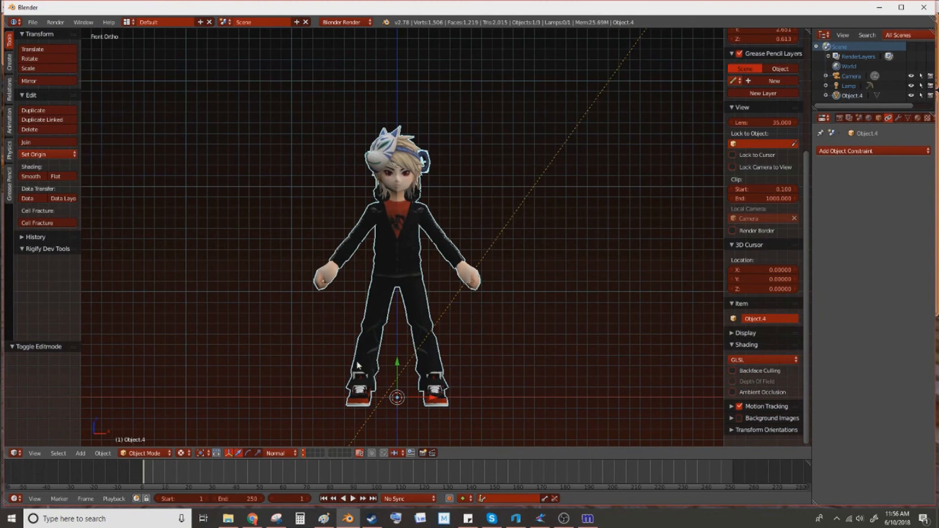
pyautogui.hotkey('shift', 'a')
pyautogui.moveTo(359, 365)
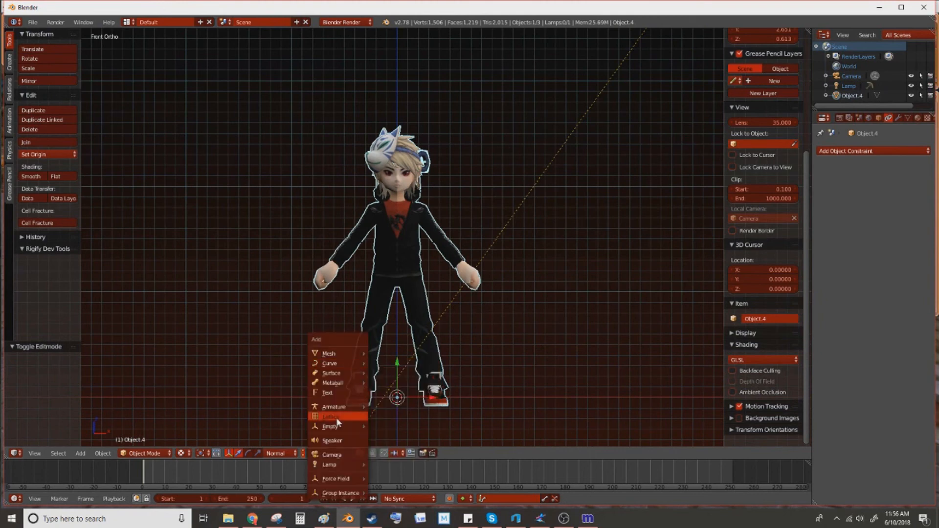
pyautogui.moveTo(342, 407)
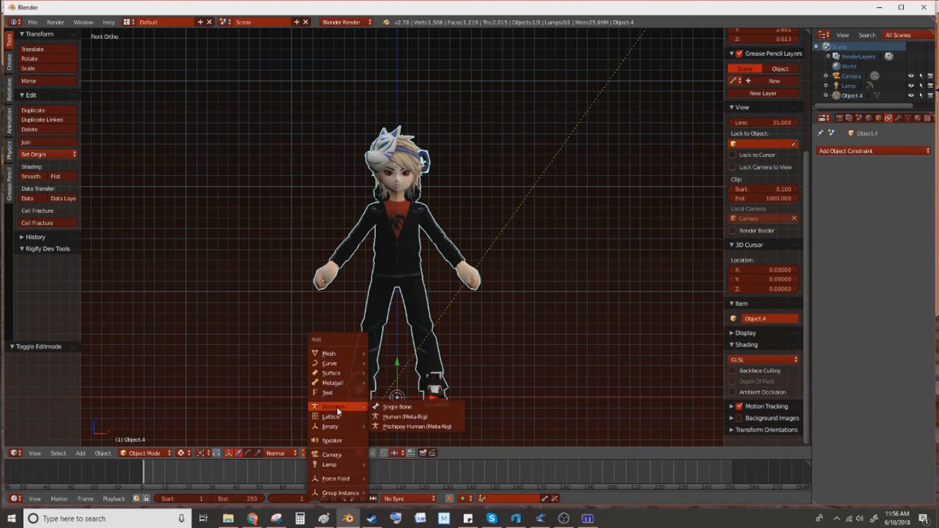
pyautogui.click(399, 417)
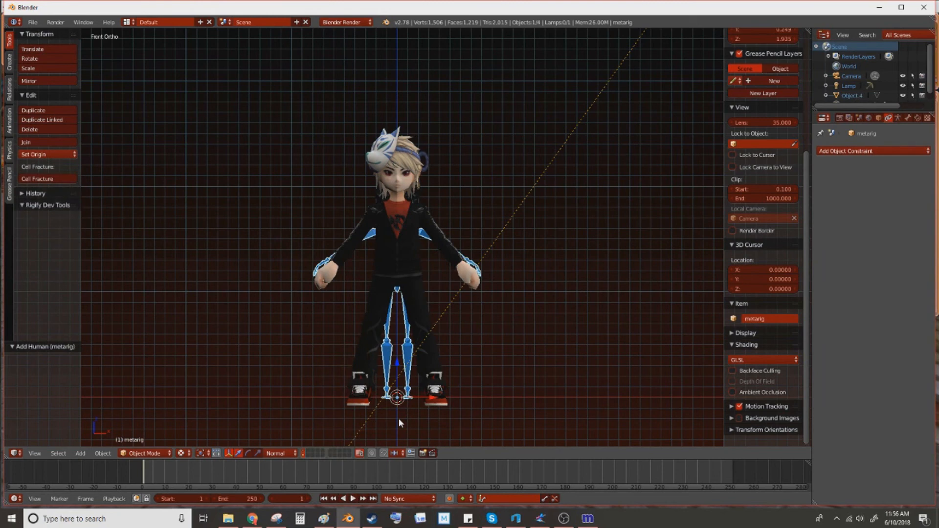
# Enable X-Ray display for the metarig and scale it uniformly to about 1.142.
pyautogui.click(879, 118)
pyautogui.click(881, 375)
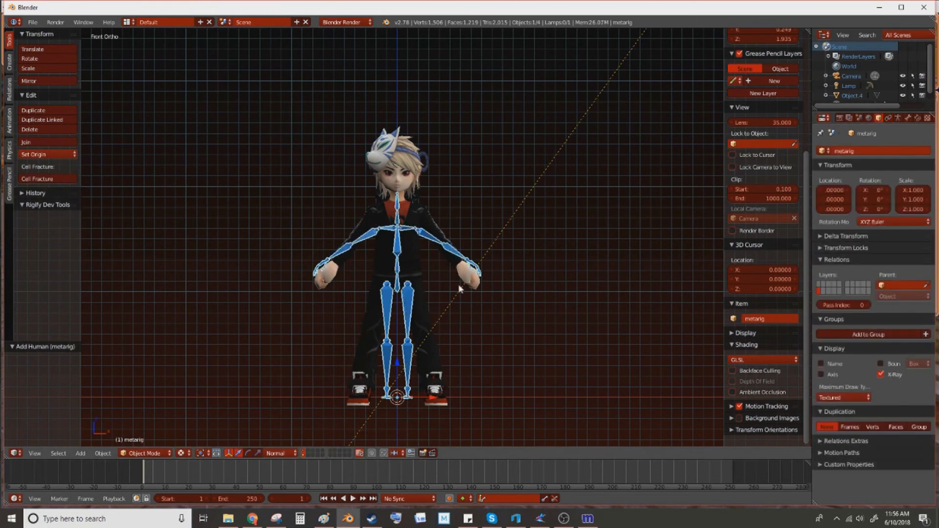
pyautogui.press('s')
pyautogui.click(466, 269)
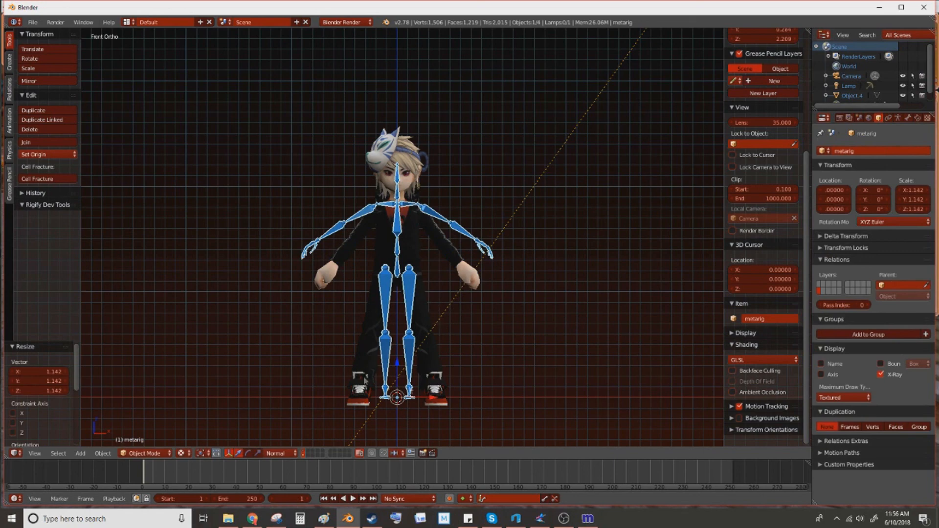
# Compare the metarig with the character from several angles, delete the metarig, and hide the 3D view's properties region.
pyautogui.moveTo(460, 211); pyautogui.dragTo(410, 305, button='middle')
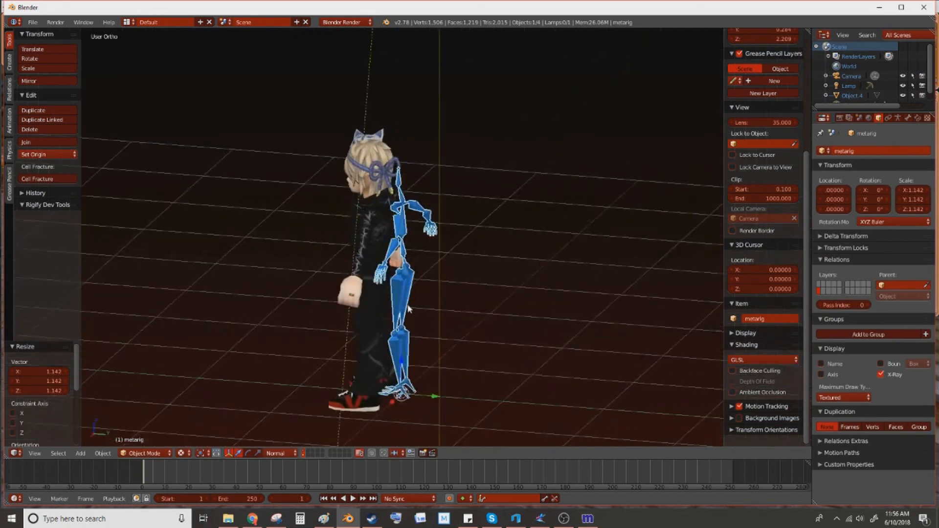
pyautogui.scroll(5, 410, 306)
pyautogui.moveTo(379, 309); pyautogui.dragTo(520, 290, button='middle')
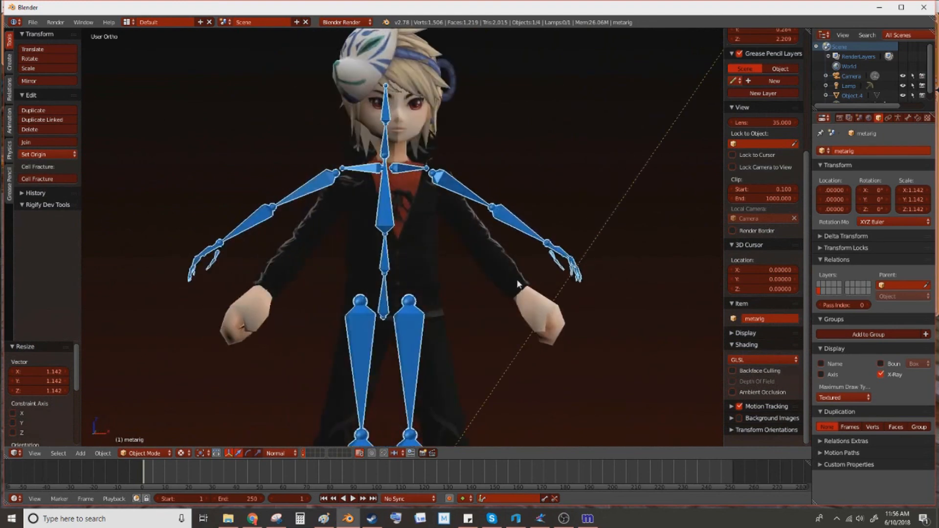
pyautogui.press('x')
pyautogui.click(516, 278)
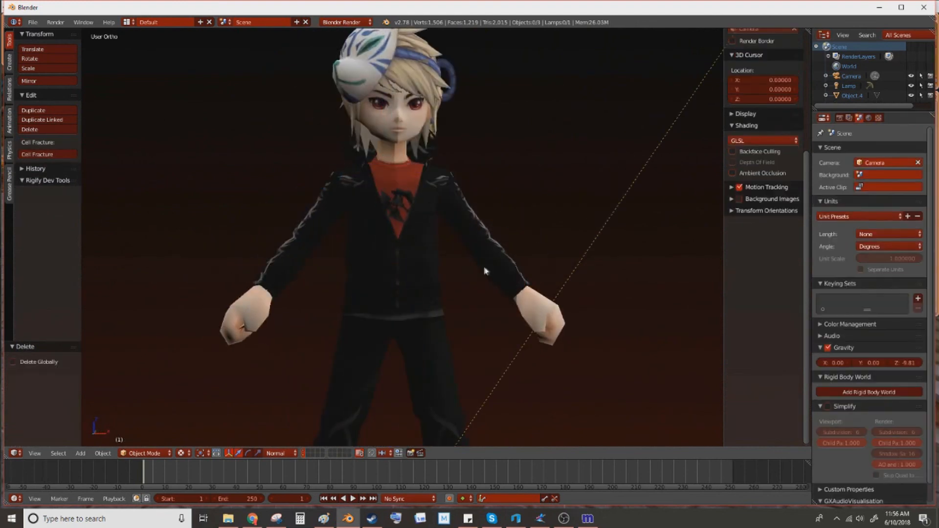
pyautogui.moveTo(468, 264); pyautogui.dragTo(453, 263, button='middle')
pyautogui.press('n')
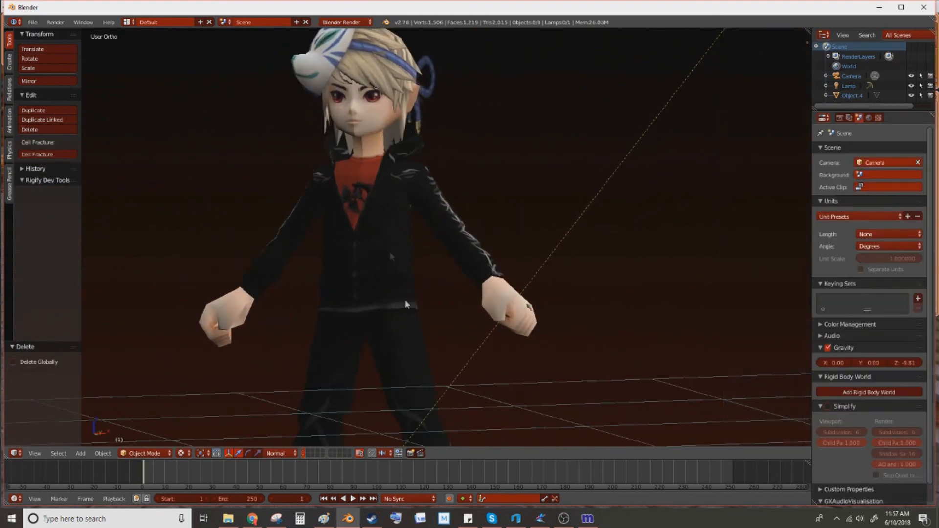
pyautogui.scroll(-3, 394, 272)
pyautogui.moveTo(410, 280); pyautogui.dragTo(464, 324, button='middle')
pyautogui.scroll(3, 403, 310)
pyautogui.scroll(-3, 403, 309)
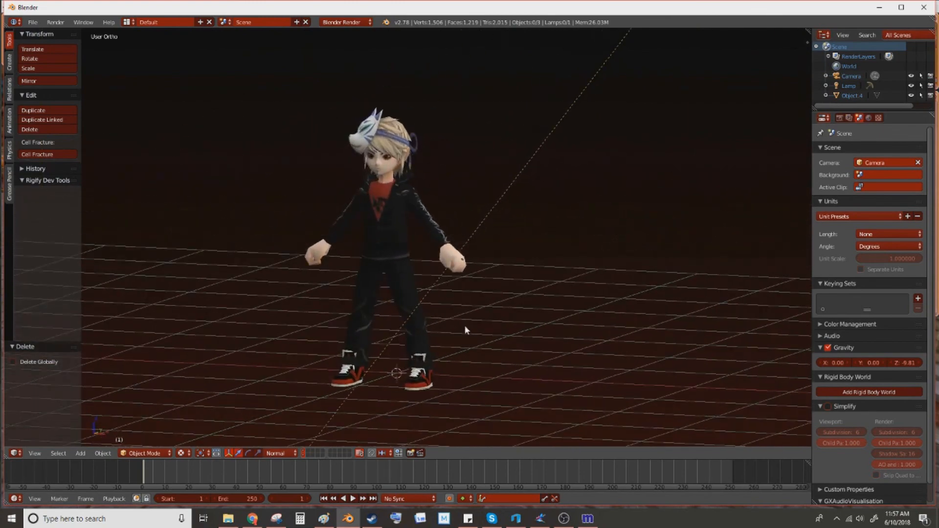
pyautogui.press('KP_1')
pyautogui.moveTo(400, 307); pyautogui.dragTo(248, 303, button='middle')
pyautogui.press('KP_1')
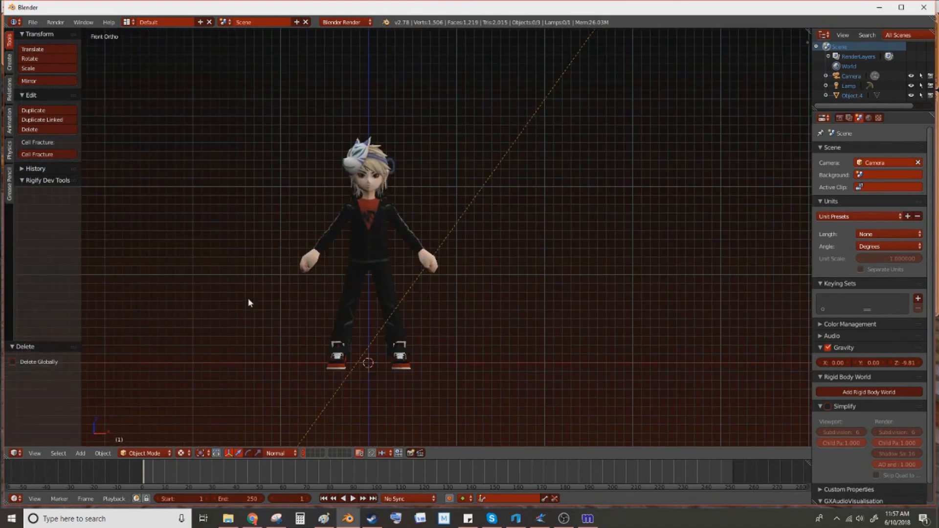
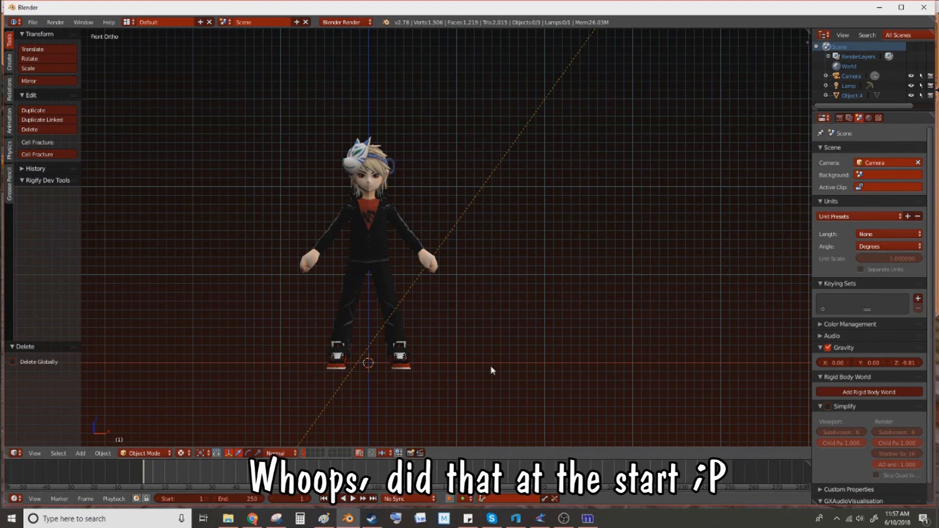
# Switch to ModelEditor, view the red axe model from a lower angle, and return to Blender.
pyautogui.click(588, 519)
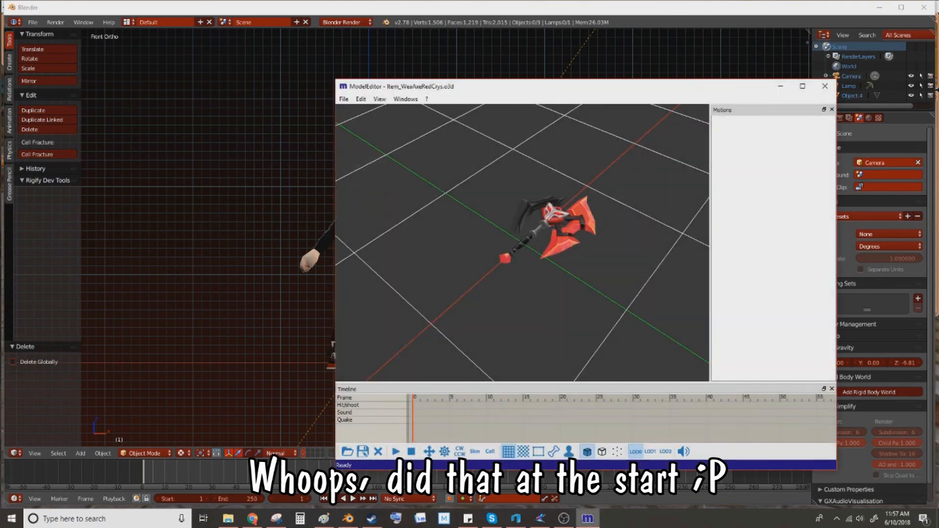
pyautogui.moveTo(479, 280); pyautogui.dragTo(474, 258, button='middle')
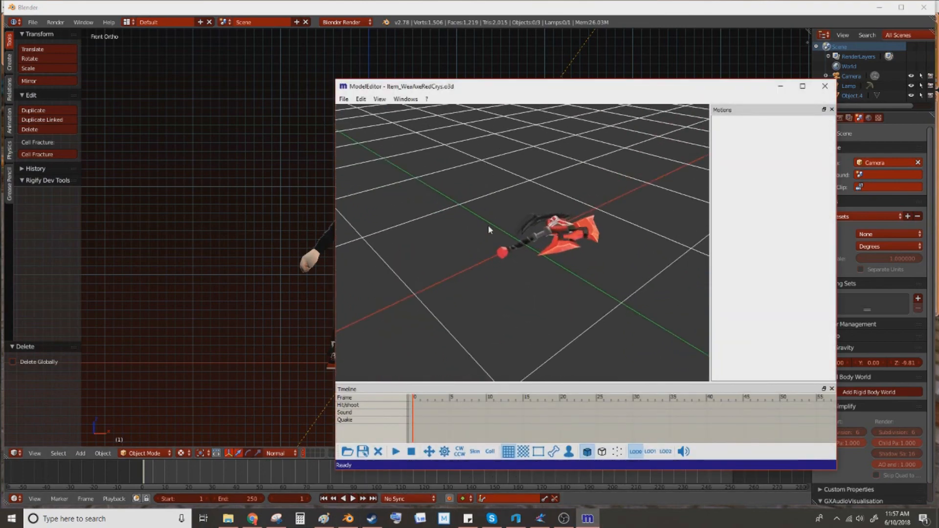
pyautogui.click(327, 11)
# Select the character mesh and clear its location.
pyautogui.moveTo(343, 166); pyautogui.dragTo(378, 213, button='right')
pyautogui.click(379, 213)
pyautogui.hotkey('alt', 'g')
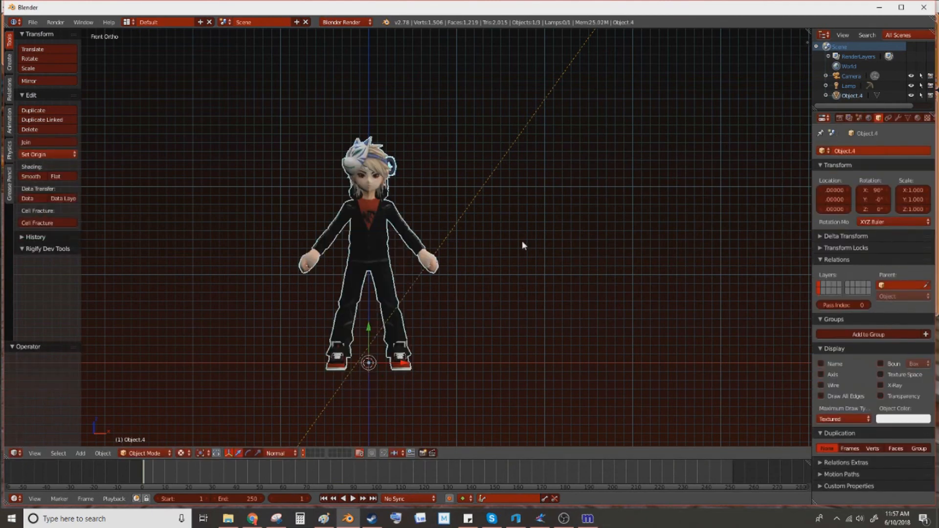
# Search the add-ons in User Preferences for "LAND" to check the ANT Landscape add-on.
pyautogui.hotkey('shift', 'a')
pyautogui.moveTo(523, 241)
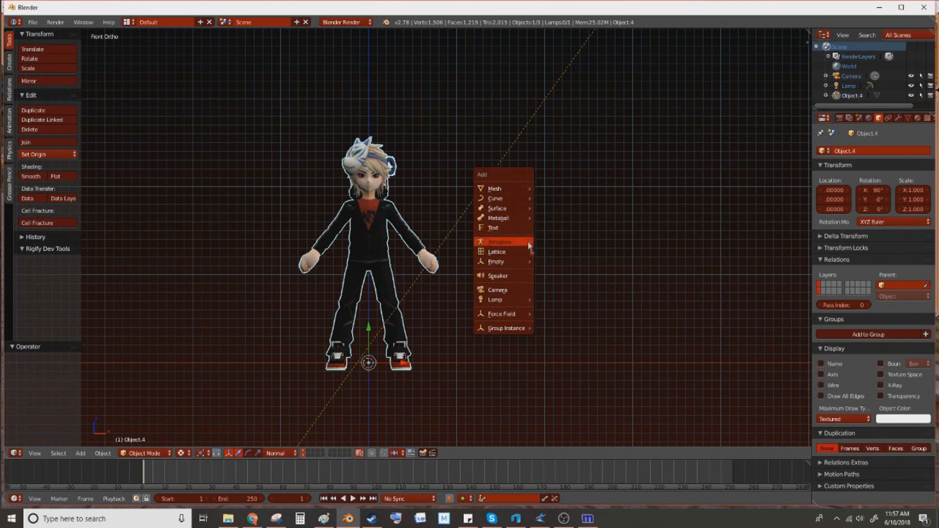
pyautogui.click(33, 22)
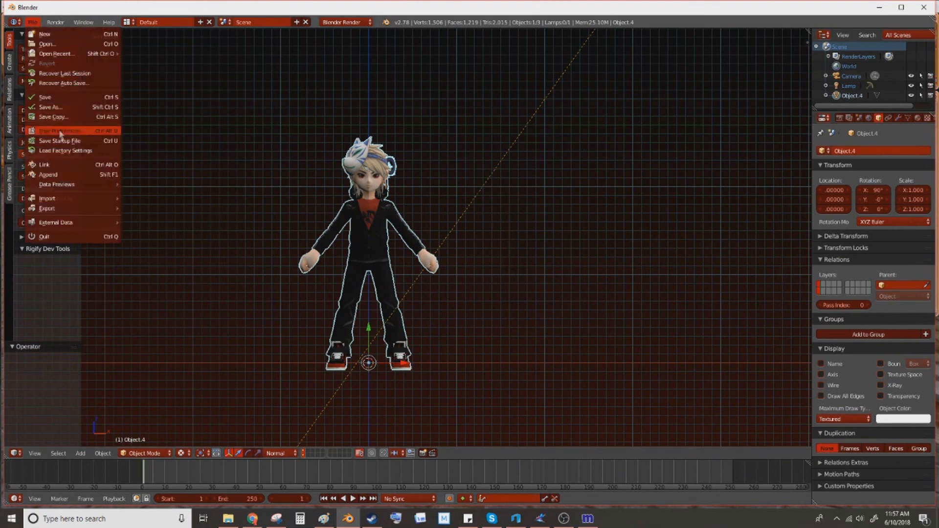
pyautogui.moveTo(78, 188)
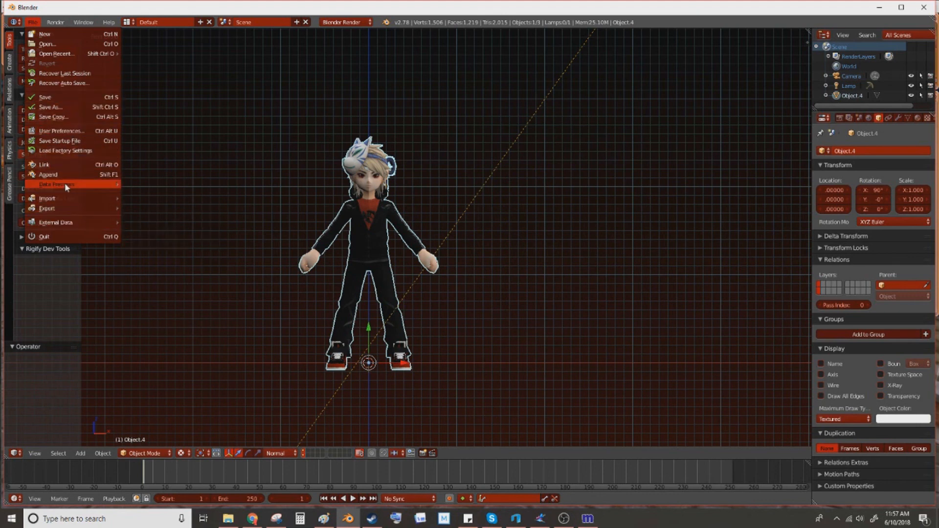
pyautogui.click(59, 132)
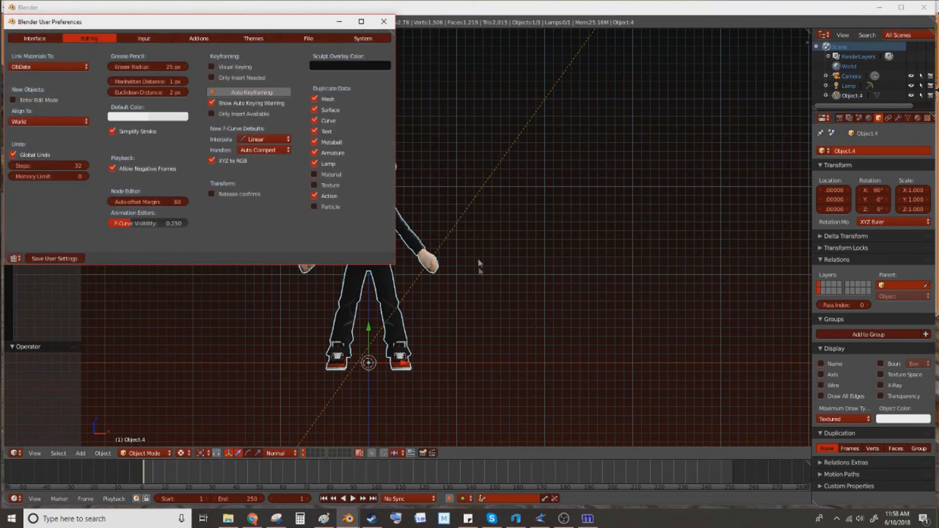
pyautogui.click(187, 42)
pyautogui.click(39, 53)
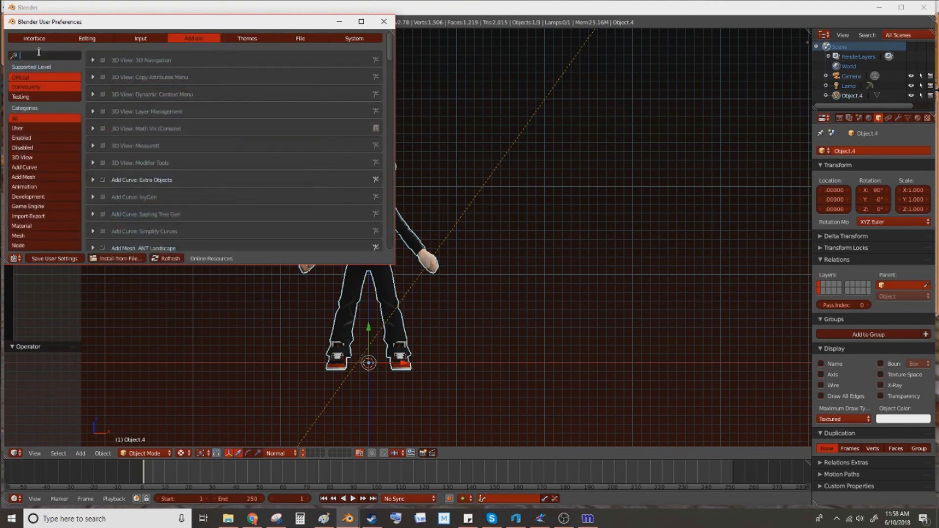
pyautogui.write('LAND')
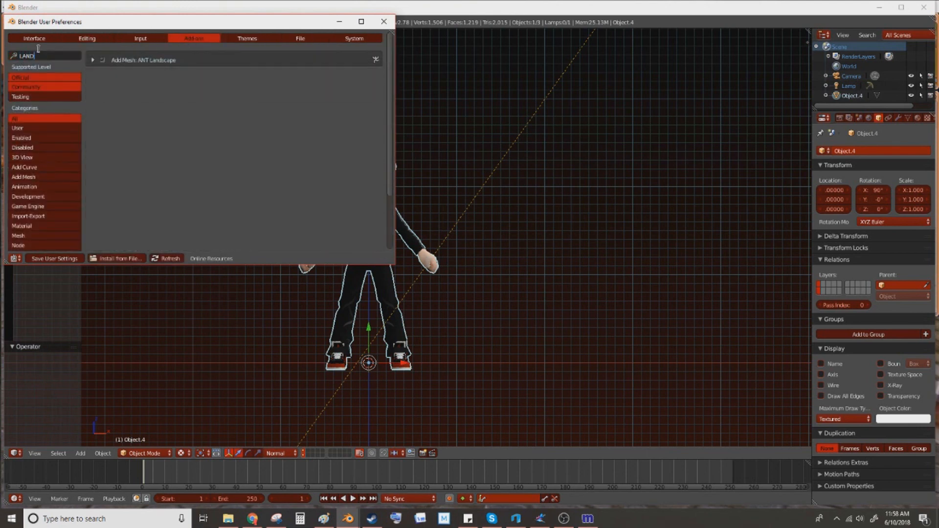
pyautogui.press('Return')
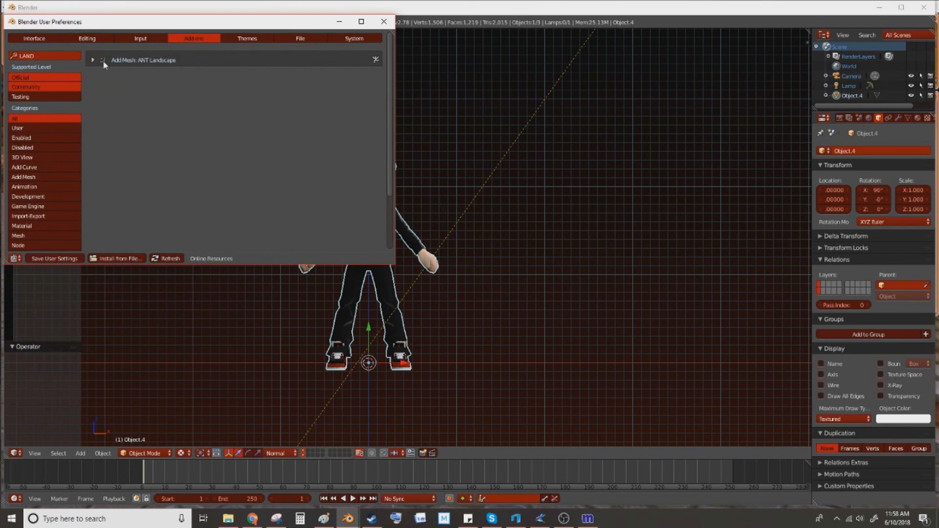
pyautogui.click(384, 21)
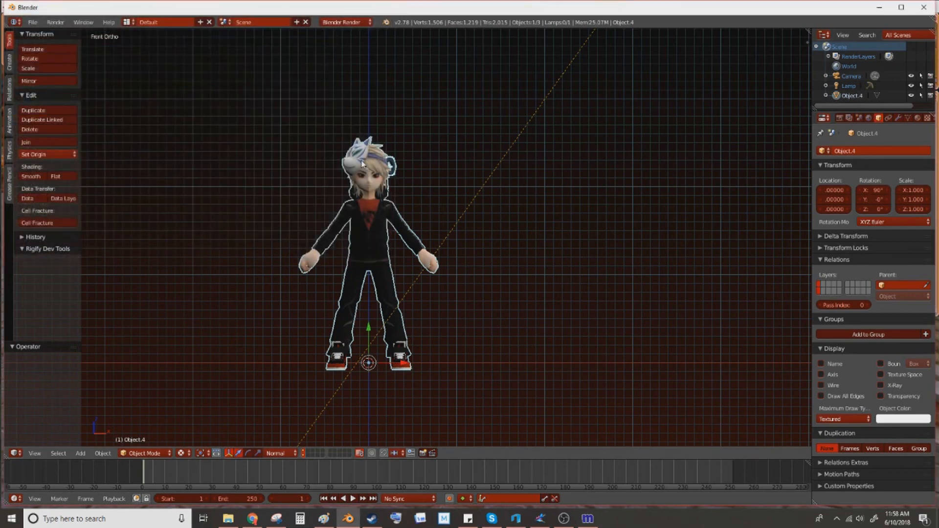
# Add a Landscape mesh at the character's feet.
pyautogui.moveTo(363, 186); pyautogui.dragTo(373, 207, button='middle')
pyautogui.hotkey('shift', 'a')
pyautogui.moveTo(374, 207)
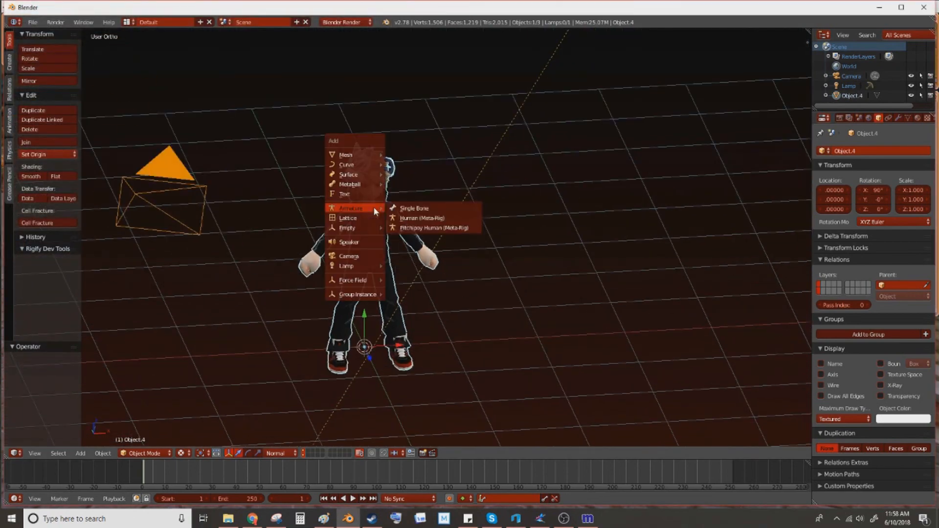
pyautogui.moveTo(362, 153)
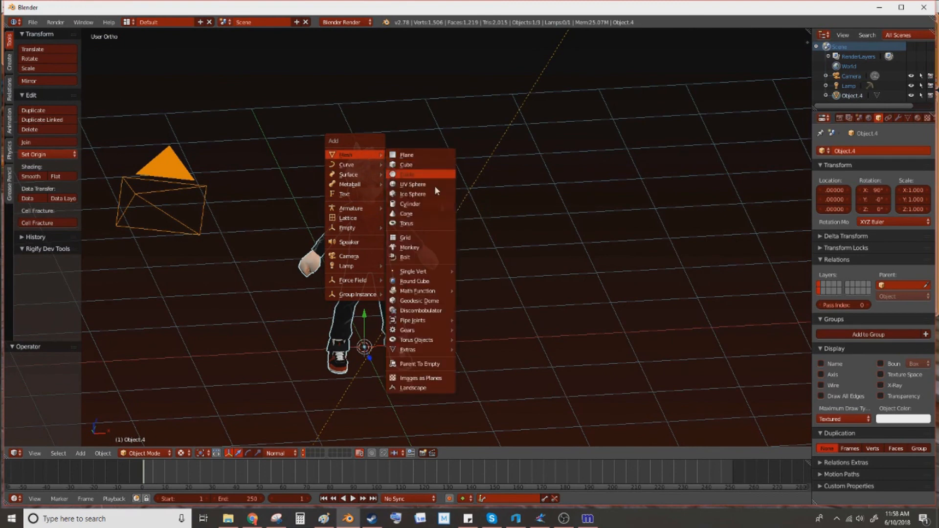
pyautogui.click(420, 389)
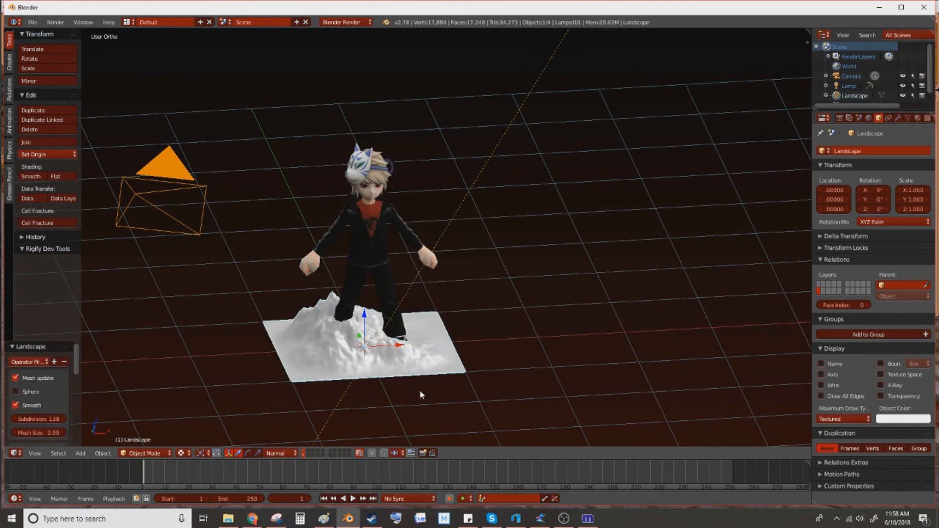
# Set the landscape's random seed to 4.
pyautogui.scroll(-2, 421, 395)
pyautogui.scroll(2, 196, 394)
pyautogui.scroll(-3, 60, 426)
pyautogui.click(59, 418)
pyautogui.click(58, 418)
pyautogui.click(59, 417)
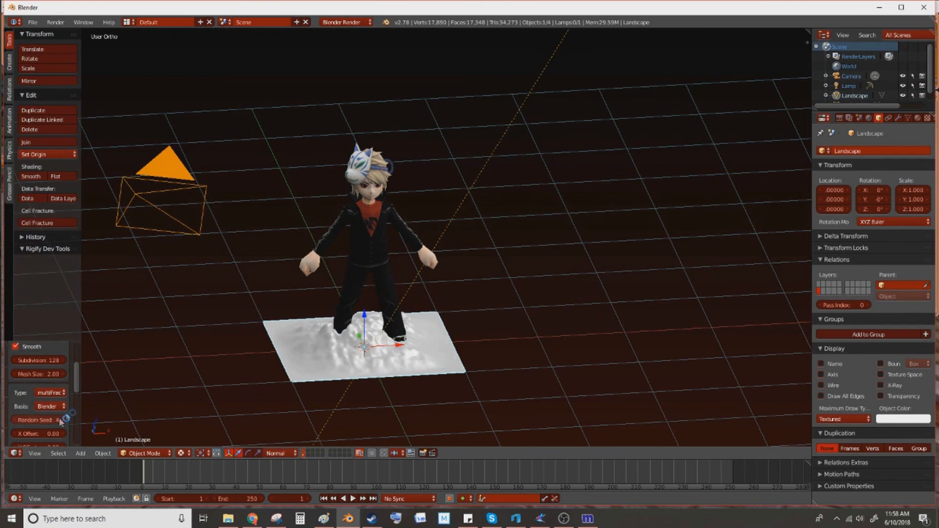
pyautogui.click(62, 422)
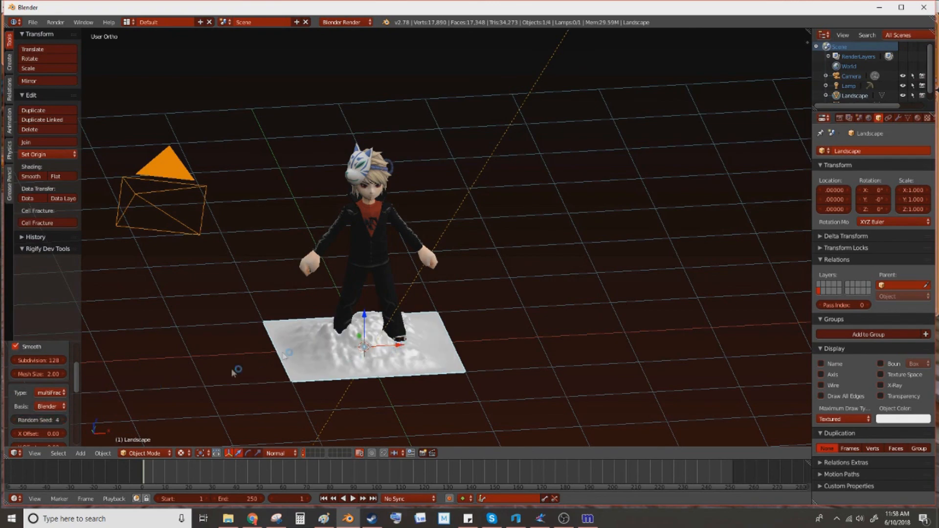
# Scale the landscape up uniformly to about 8.346.
pyautogui.scroll(-3, 519, 379)
pyautogui.press('s')
pyautogui.click(91, 338)
pyautogui.moveTo(555, 259); pyautogui.dragTo(509, 157, button='middle')
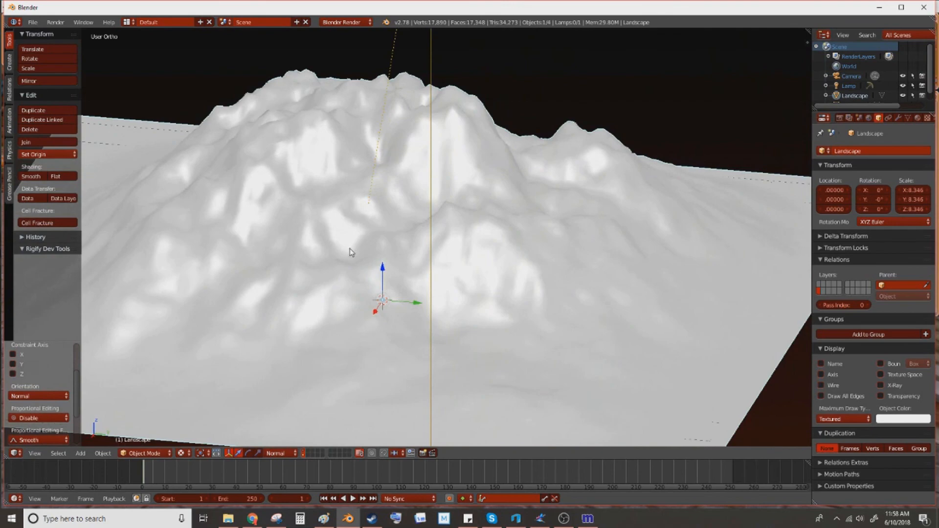
# Check the landscape's vertices in Edit Mode, and delete the landscape from the scene.
pyautogui.press('Tab')
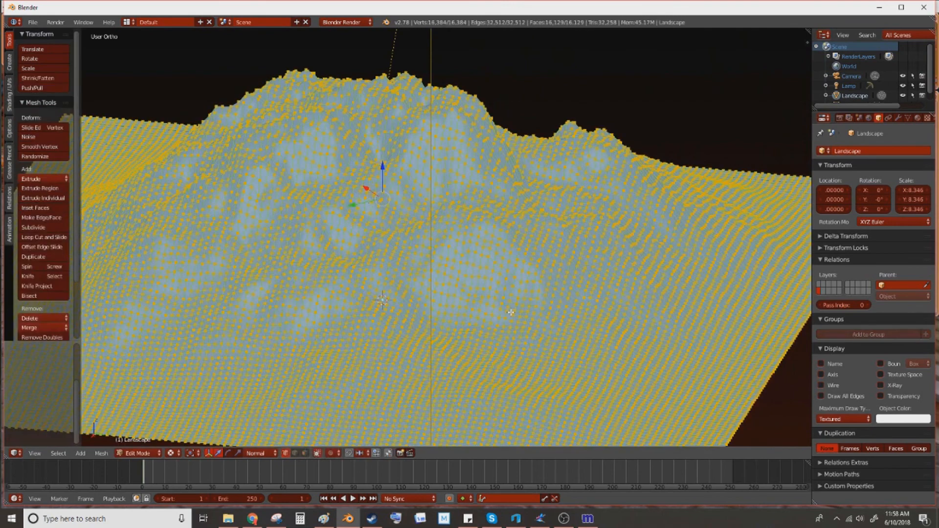
pyautogui.press('Tab')
pyautogui.press('Tab')
pyautogui.press('Tab')
pyautogui.press('x')
pyautogui.click(478, 323)
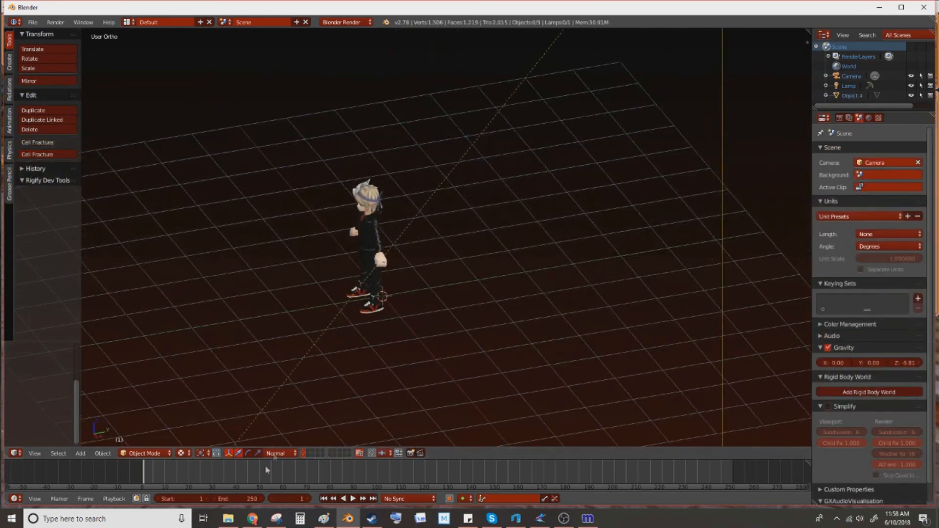
# Switch to File Explorer and look through the texture images in the Saved Pictures folder.
pyautogui.click(228, 518)
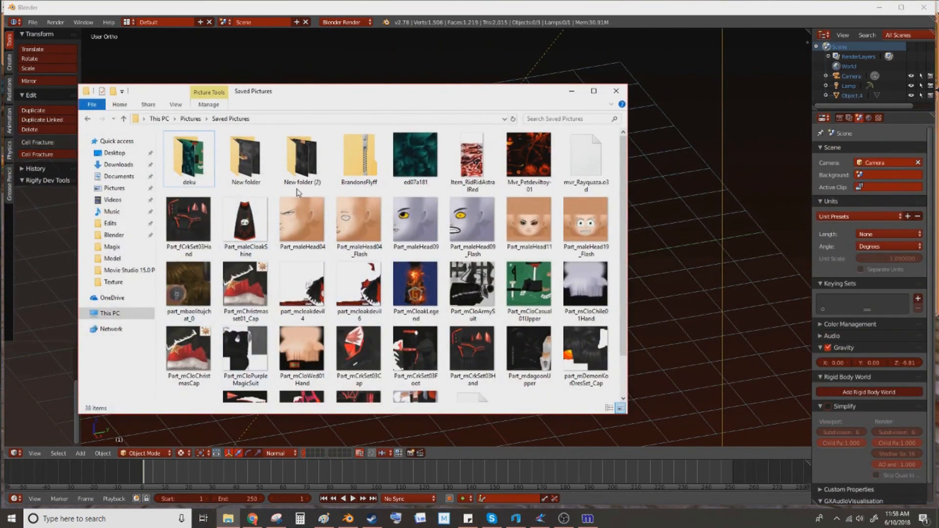
pyautogui.click(352, 245)
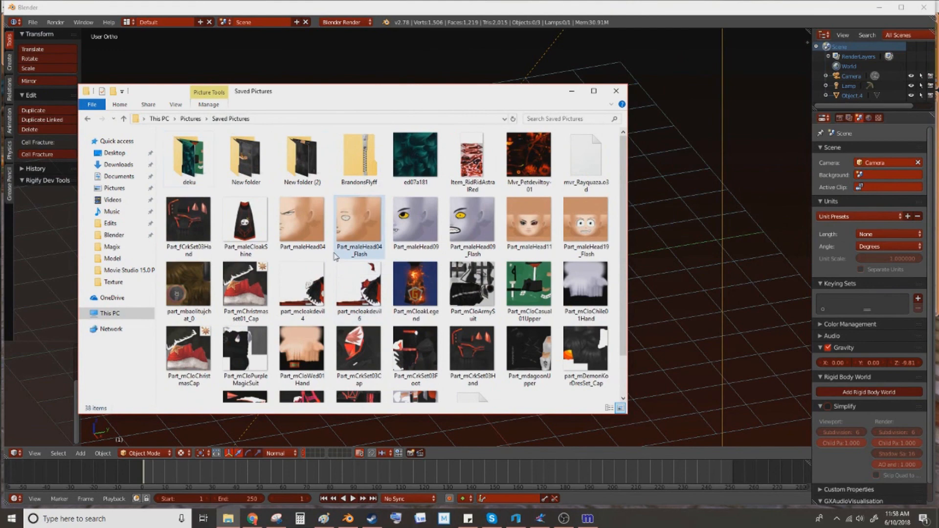
pyautogui.scroll(-2, 357, 244)
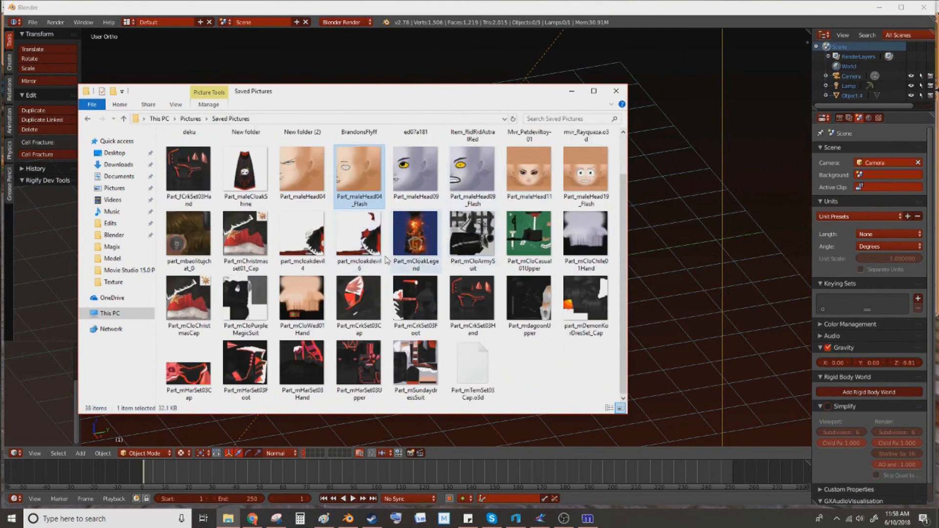
pyautogui.scroll(2, 469, 254)
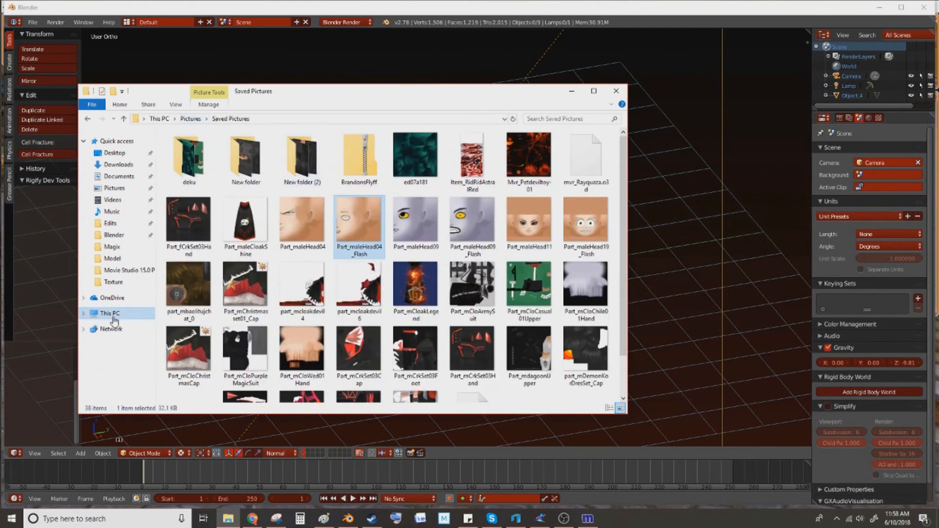
# Browse the C: drive to the Fly For Sky folder in Program Files (x86) and open its World subfolder Underwater.
pyautogui.click(110, 314)
pyautogui.doubleClick(248, 260)
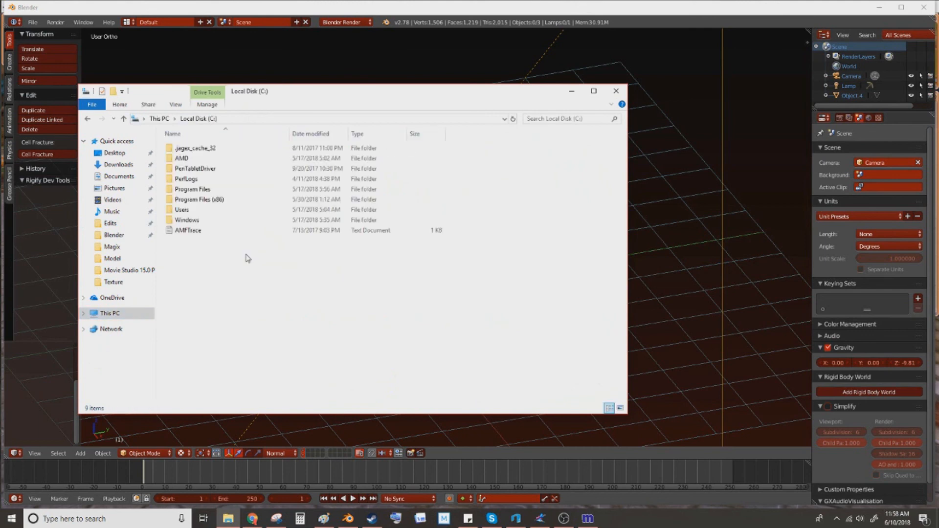
pyautogui.doubleClick(192, 199)
pyautogui.doubleClick(198, 240)
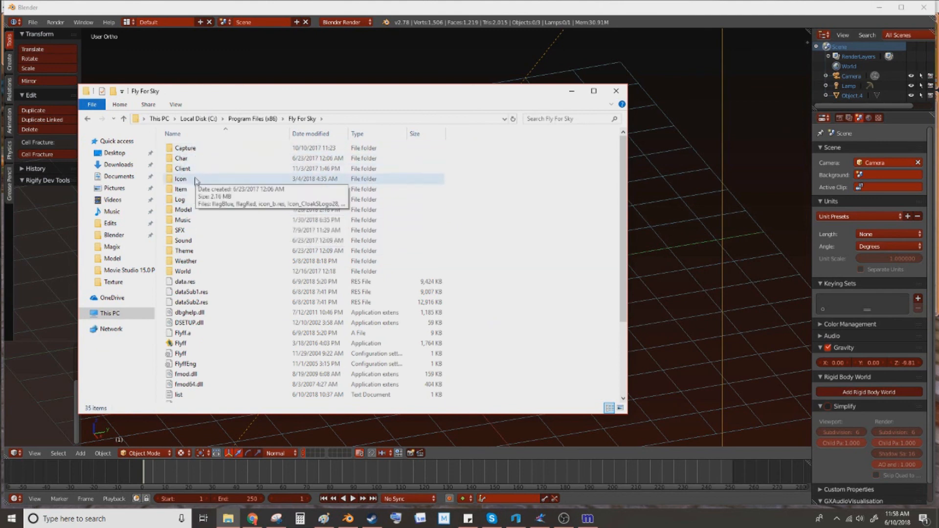
pyautogui.doubleClick(189, 272)
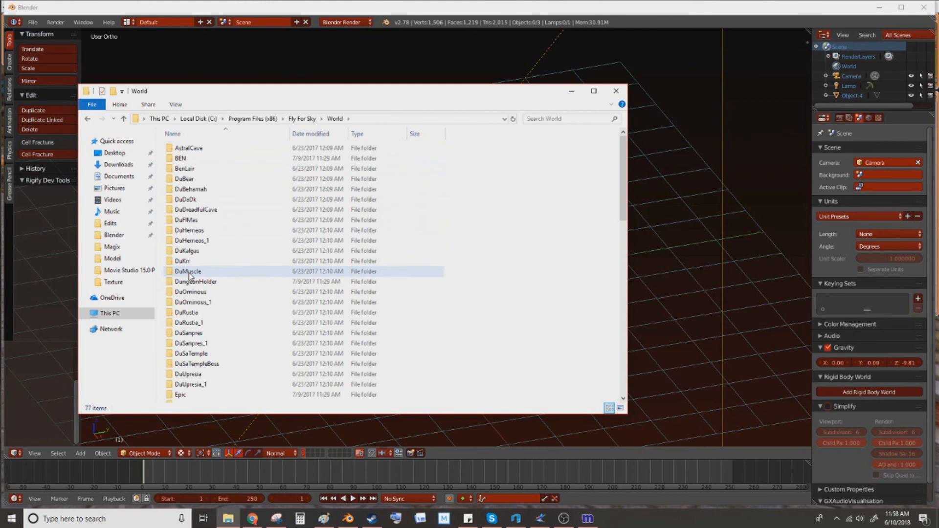
pyautogui.scroll(-9, 189, 276)
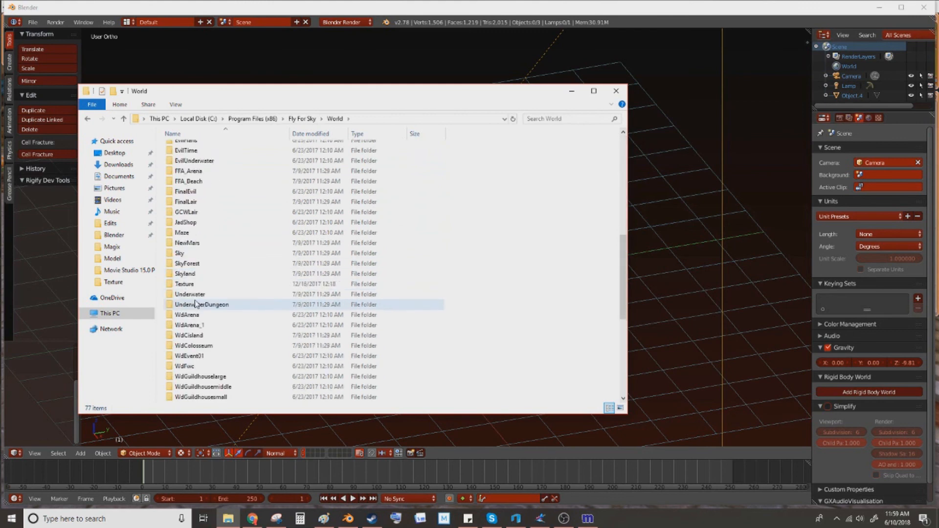
pyautogui.doubleClick(195, 295)
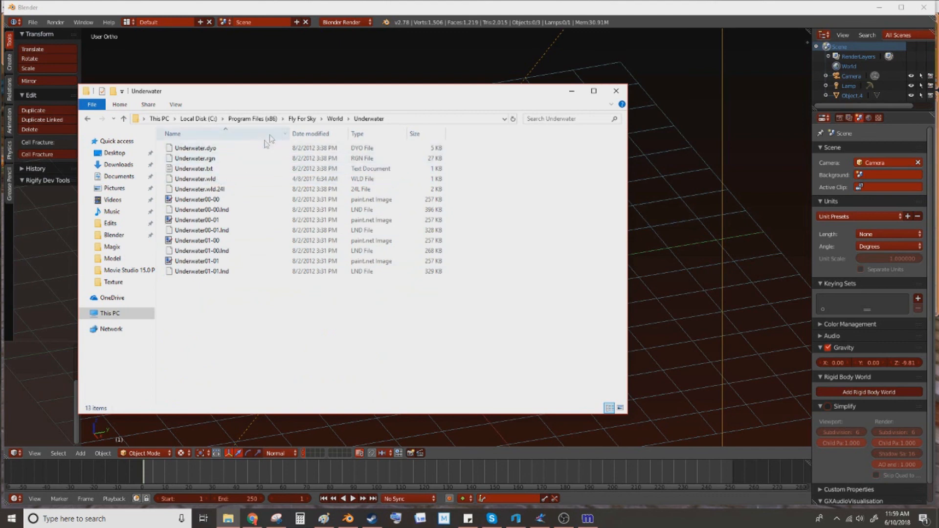
# Go back up to the Fly For Sky folder and open the Texture folder inside its Model subfolder.
pyautogui.click(334, 118)
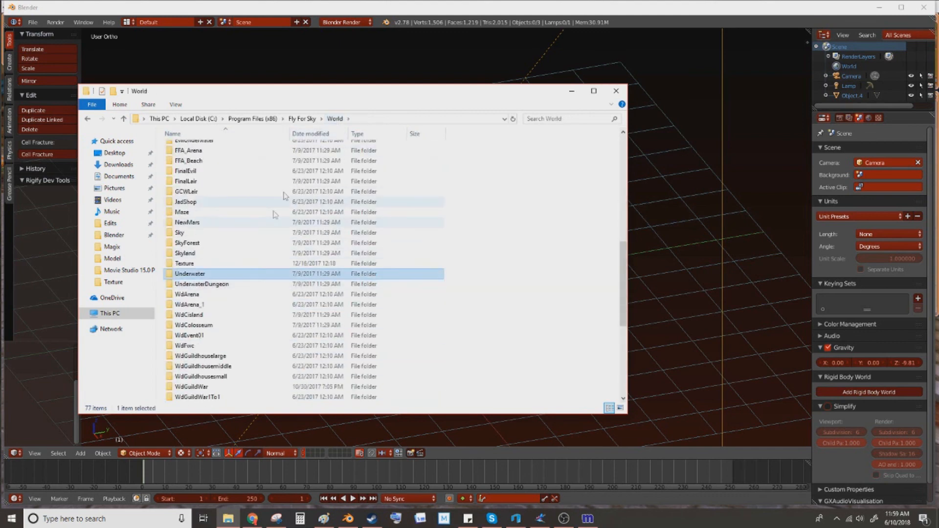
pyautogui.click(301, 119)
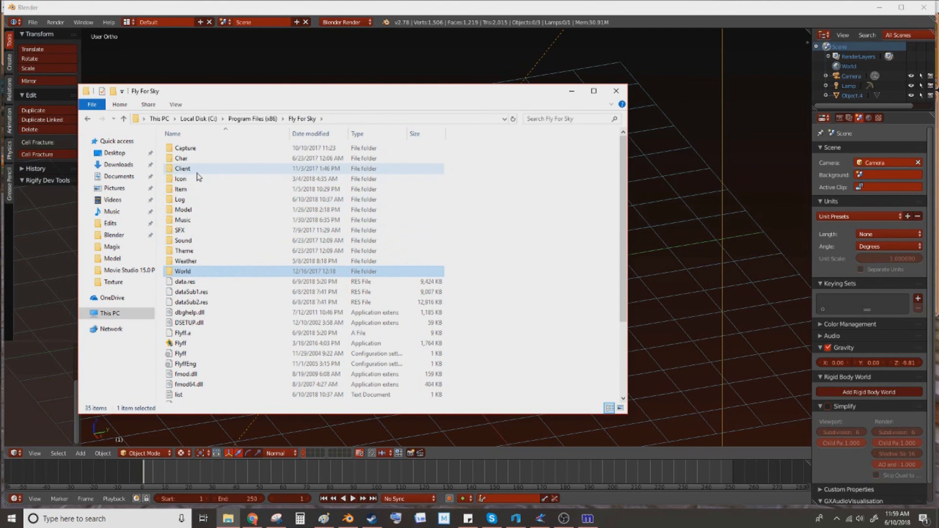
pyautogui.doubleClick(193, 209)
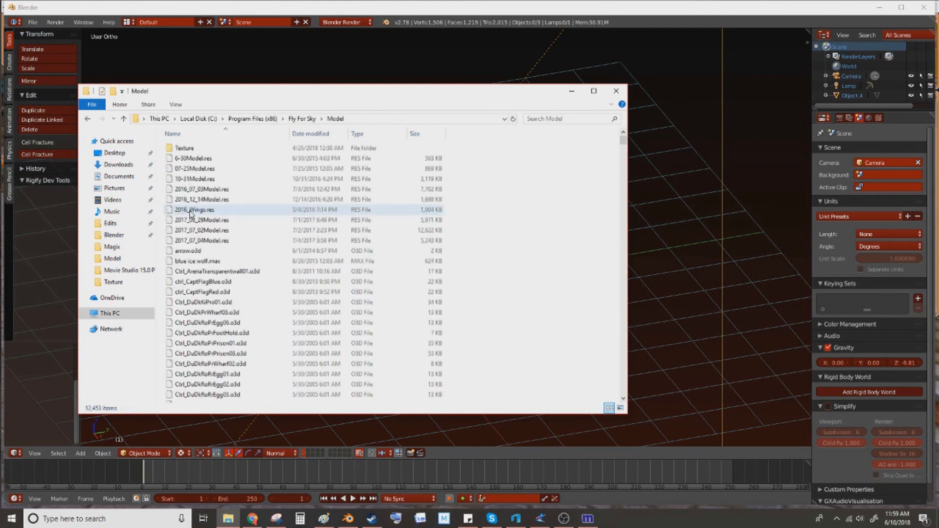
pyautogui.doubleClick(191, 151)
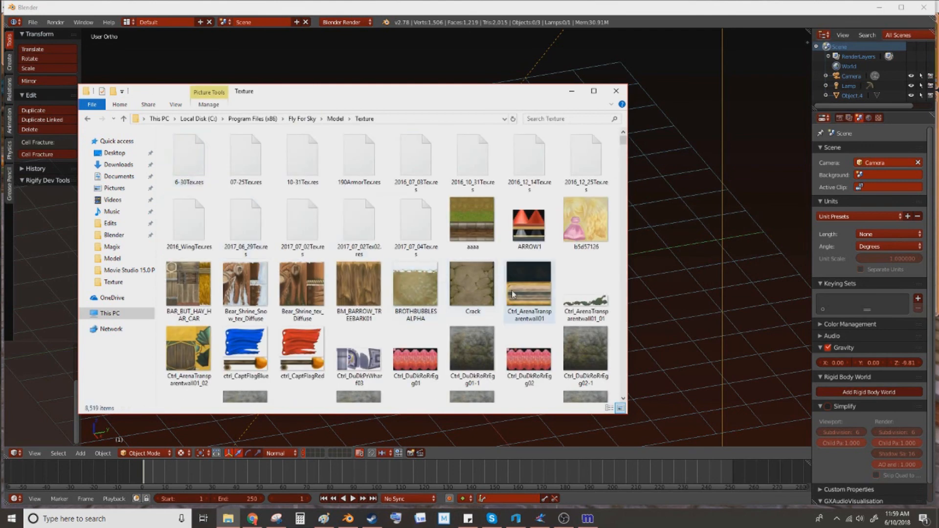
# Look through the game's model texture images, including the Crack and aaaa textures and the furniture and particle textures.
pyautogui.click(486, 288)
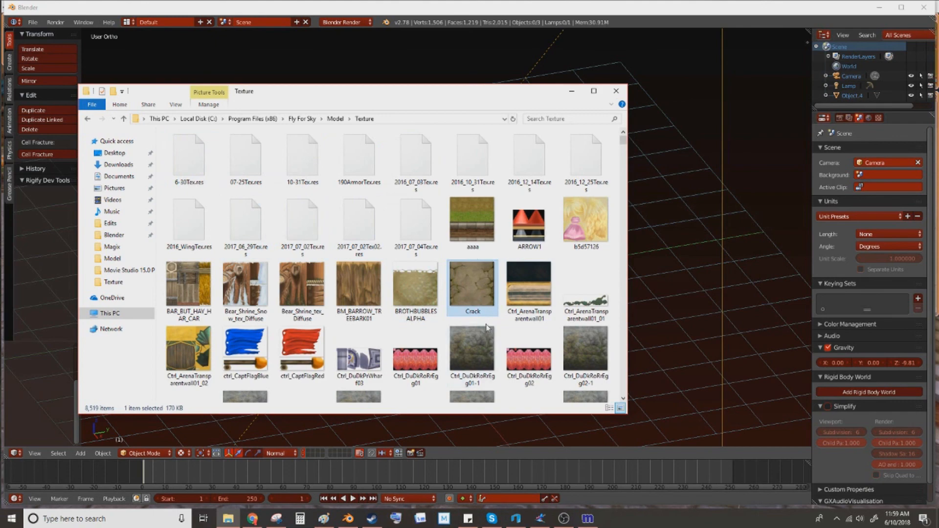
pyautogui.click(484, 232)
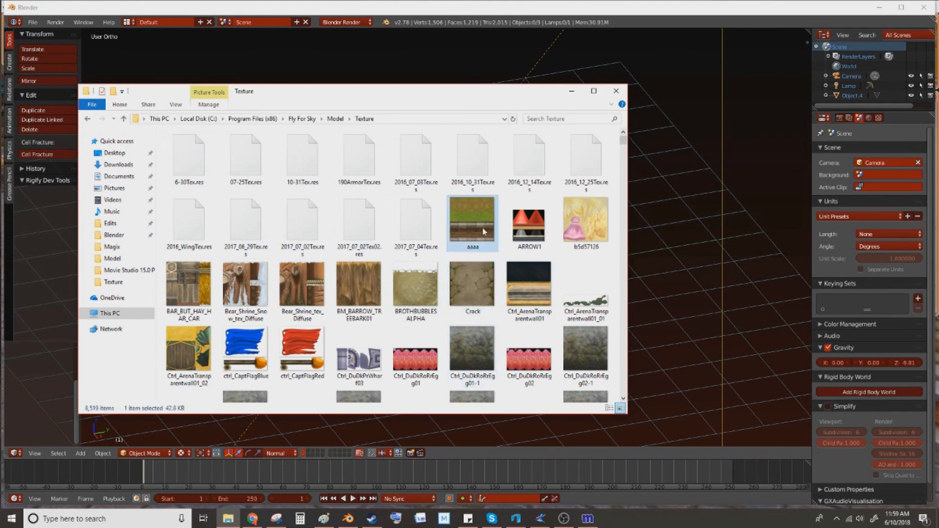
pyautogui.scroll(-2, 470, 239)
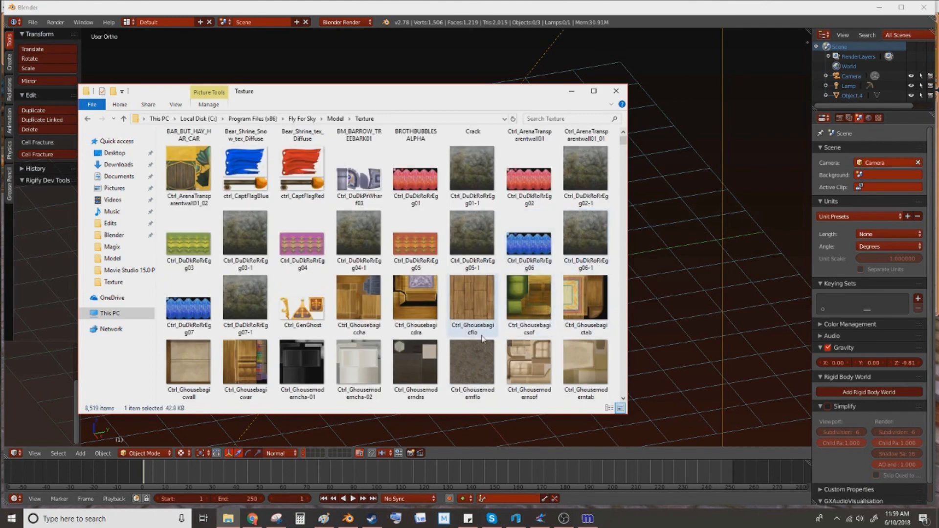
pyautogui.scroll(-3, 483, 301)
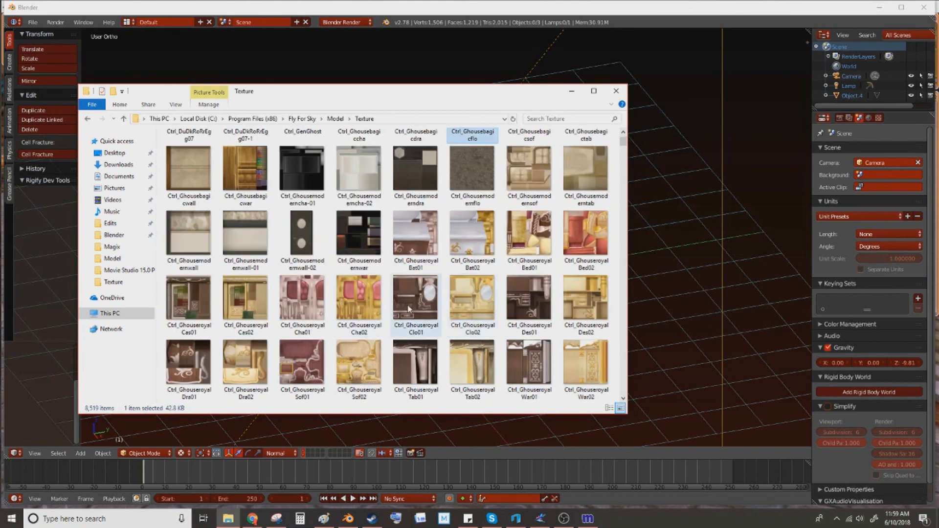
pyautogui.scroll(-2, 410, 212)
pyautogui.scroll(-2, 323, 321)
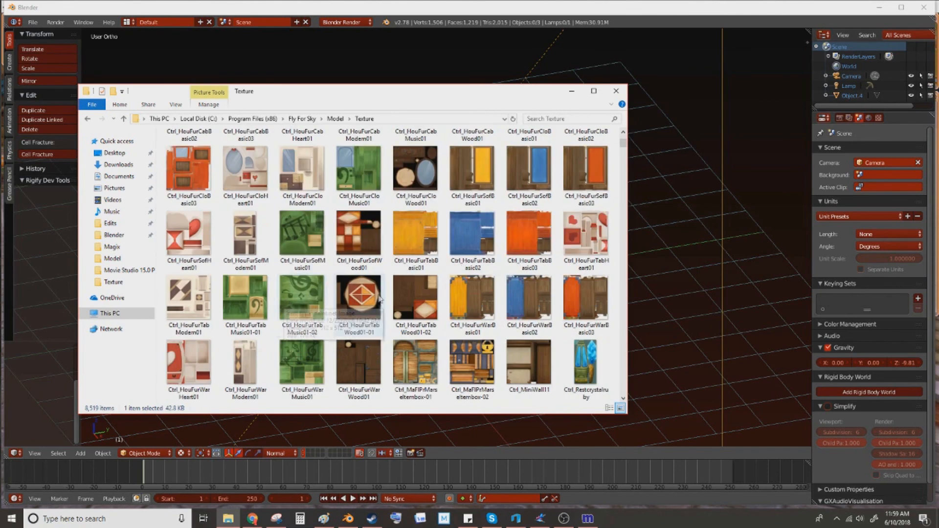
pyautogui.scroll(-3, 377, 311)
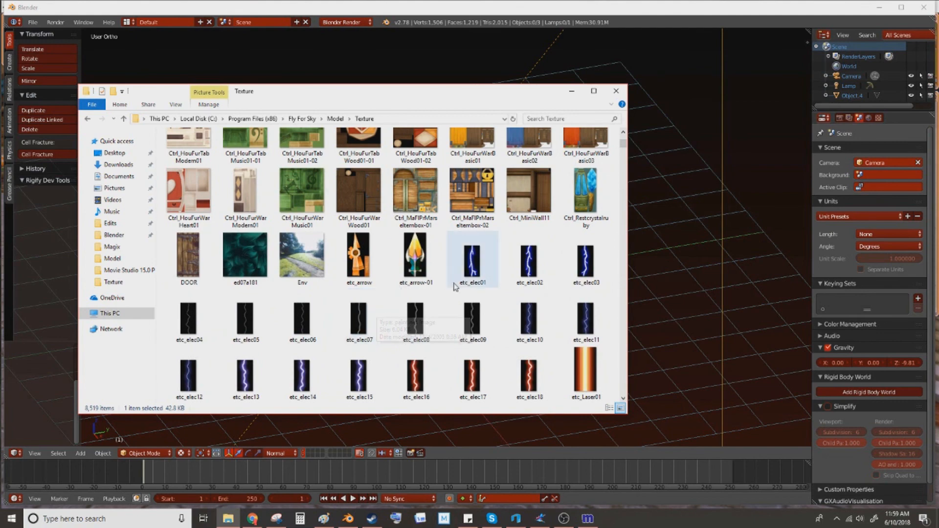
pyautogui.scroll(-3, 455, 293)
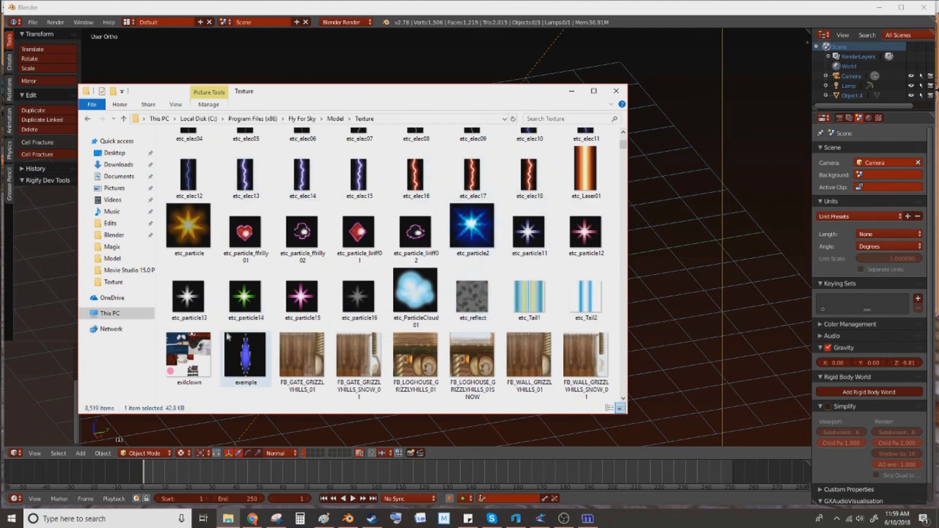
# Return to Blender and, in front view, raise the character to a Z location of 0.0695 so its feet meet the floor line.
pyautogui.click(571, 92)
pyautogui.moveTo(383, 315); pyautogui.dragTo(445, 294, button='middle')
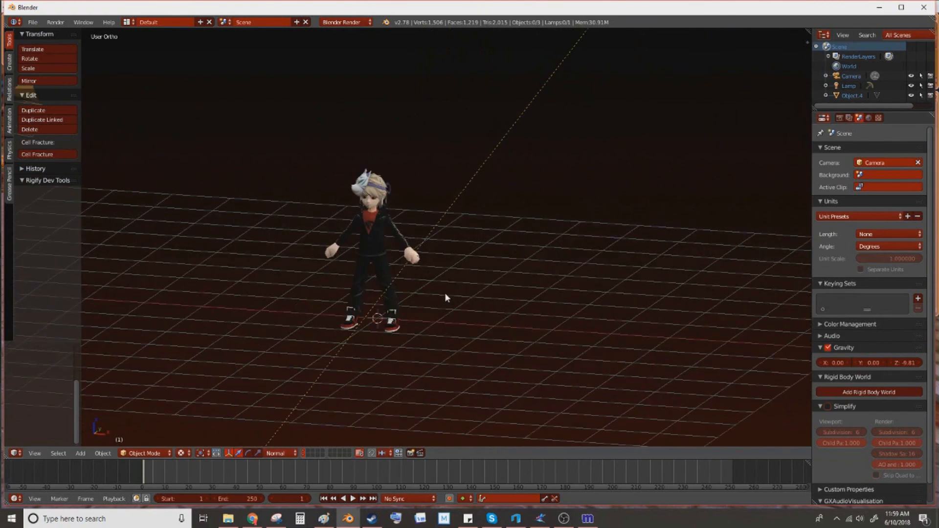
pyautogui.press('KP_1')
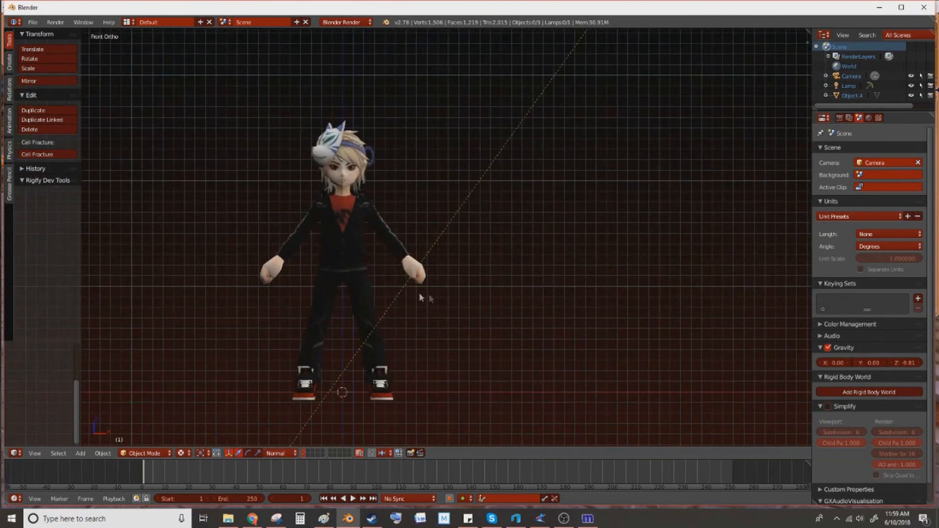
pyautogui.rightClick(359, 240)
pyautogui.moveTo(345, 360); pyautogui.dragTo(345, 348)
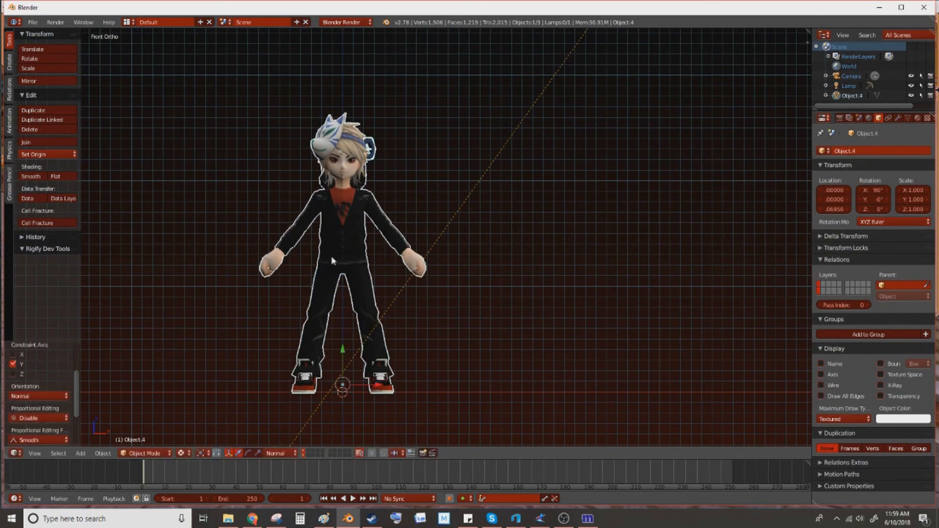
# Check the character's placement over the floor grid from angled and front views, and switch to OBS.
pyautogui.moveTo(280, 308)
pyautogui.mouseDown(button='middle')
pyautogui.moveTo(505, 335)
pyautogui.moveTo(329, 325)
pyautogui.moveTo(291, 312)
pyautogui.moveTo(287, 320)
pyautogui.mouseUp(button='middle')
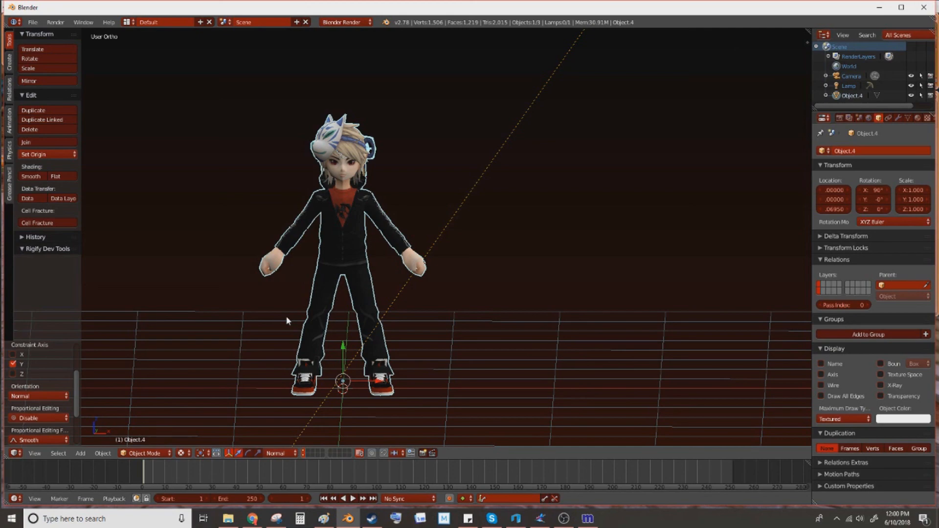
pyautogui.press('KP_1')
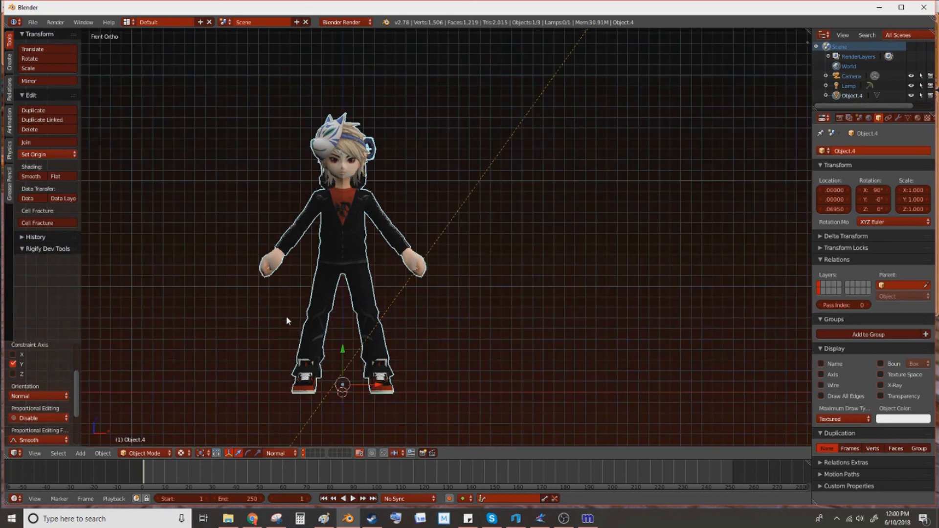
pyautogui.moveTo(383, 292)
pyautogui.mouseDown(button='middle')
pyautogui.moveTo(275, 303)
pyautogui.moveTo(225, 296)
pyautogui.moveTo(376, 303)
pyautogui.mouseUp(button='middle')
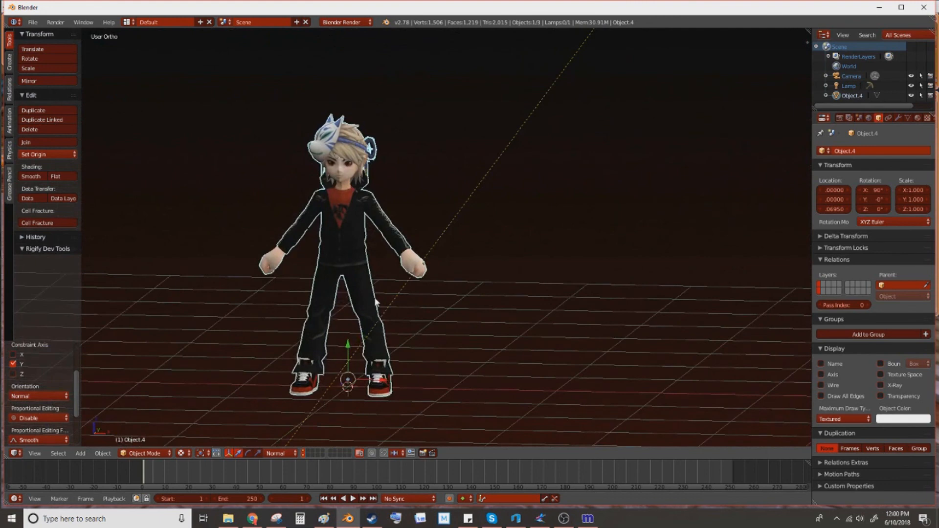
pyautogui.press('KP_1')
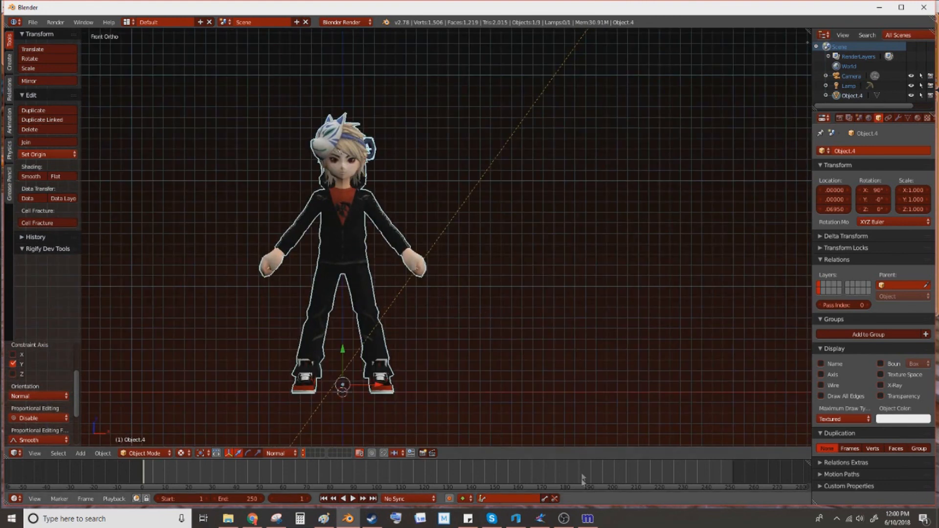
pyautogui.click(563, 518)
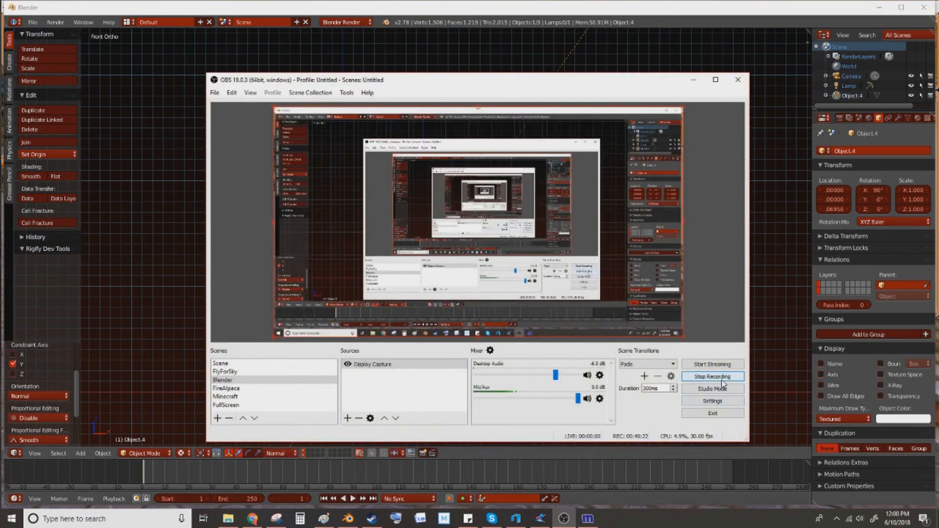